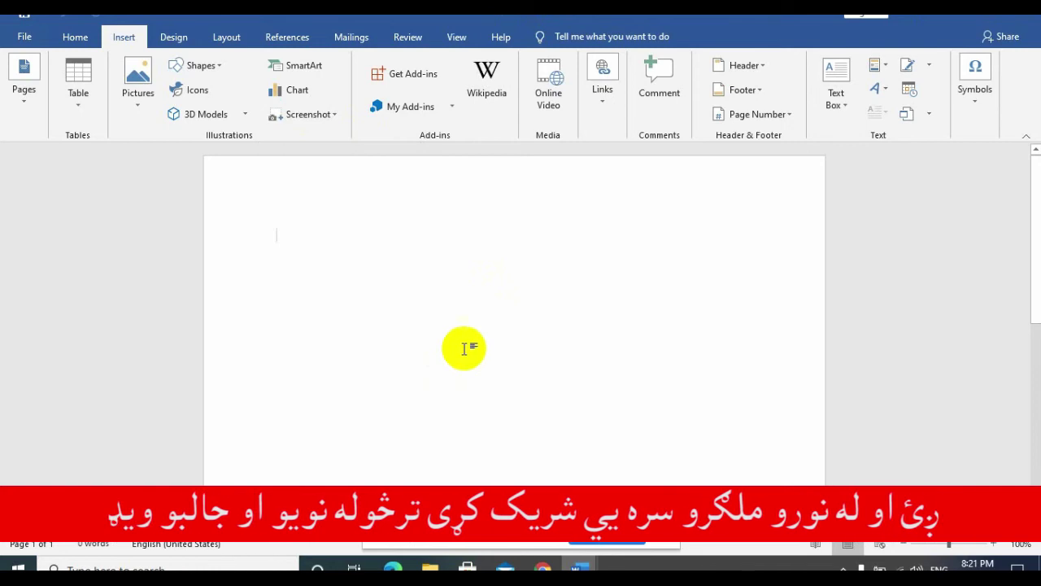
Step: Insert a screen clipping of the Paragraph group, then type filler lines beneath it
{"action": "left_click", "coordinate": [310, 116]}
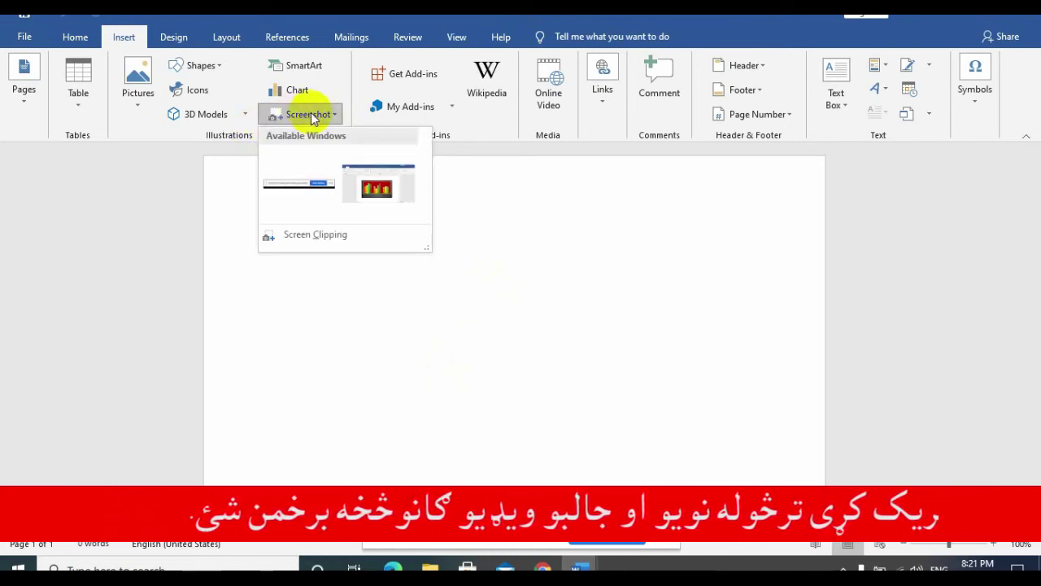
{"action": "left_click", "coordinate": [331, 235]}
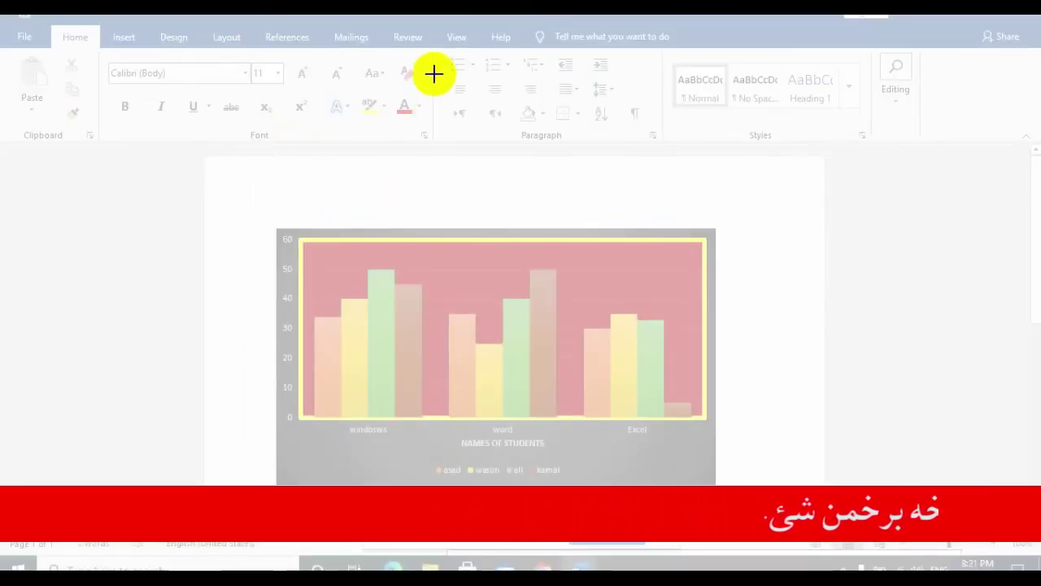
{"action": "mouse_move", "coordinate": [433, 53]}
{"action": "left_mouse_down"}
{"action": "mouse_move", "coordinate": [591, 122]}
{"action": "mouse_move", "coordinate": [621, 116]}
{"action": "mouse_move", "coordinate": [658, 136]}
{"action": "left_mouse_up"}
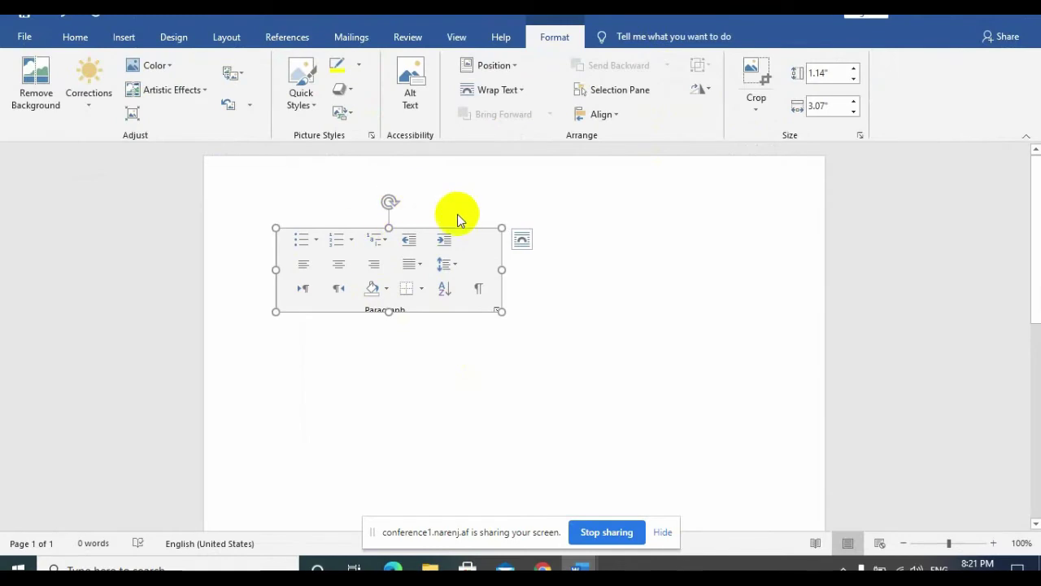
{"action": "left_click", "coordinate": [567, 364]}
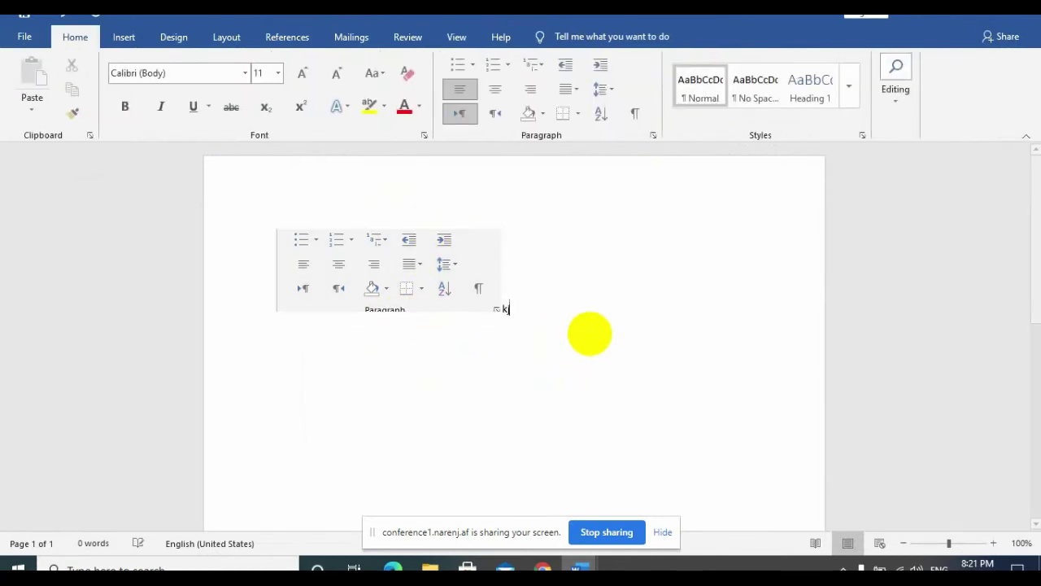
{"action": "type", "text": "kjklkjklj dsf dsf sdf sfsdf ds"}
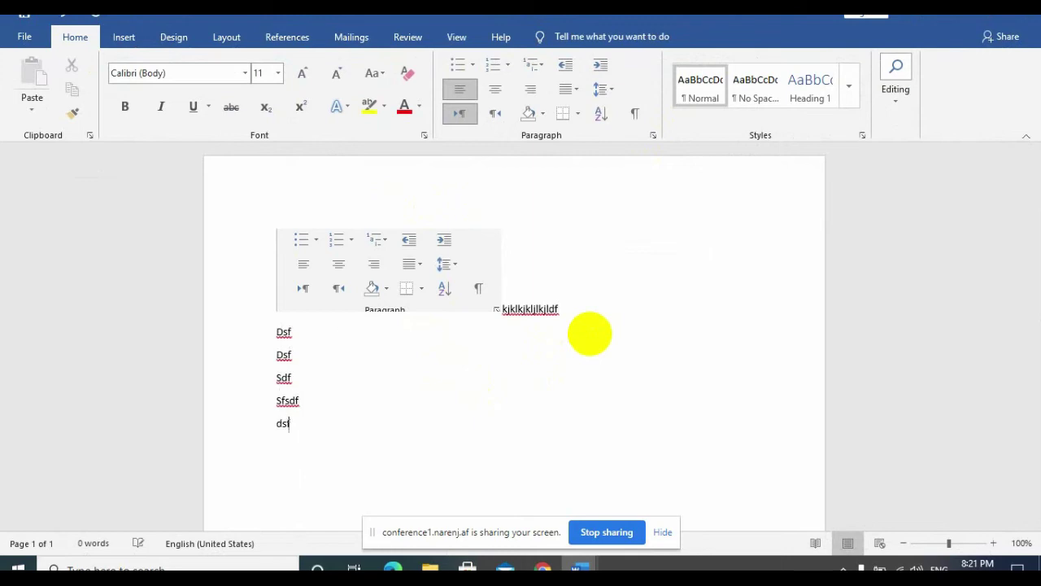
{"action": "type", "text": "f sdf dsfd"}
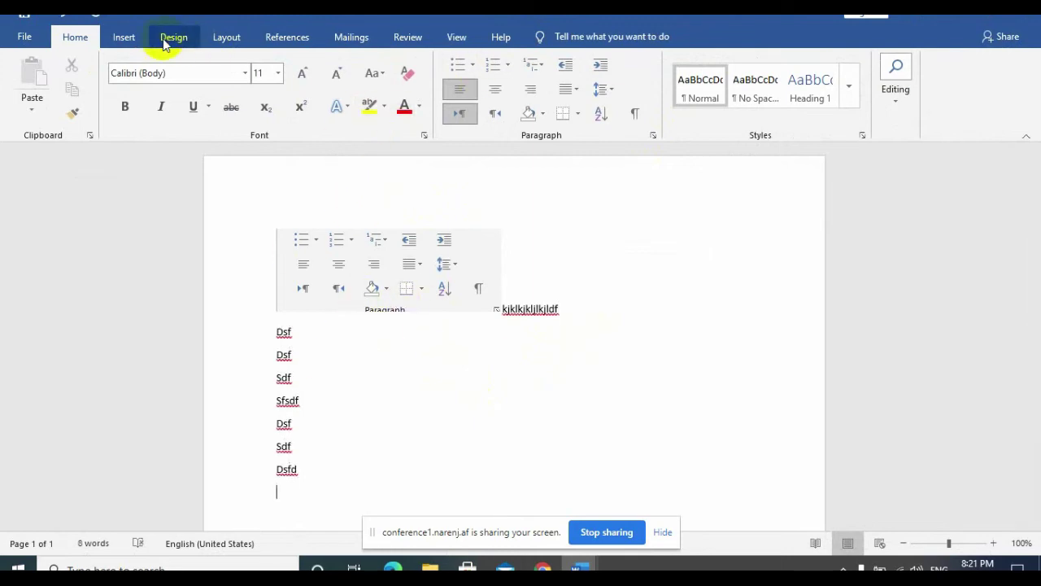
Step: Clip the ribbon tab strip as a picture and move it below the first Dsf line
{"action": "left_click", "coordinate": [124, 37]}
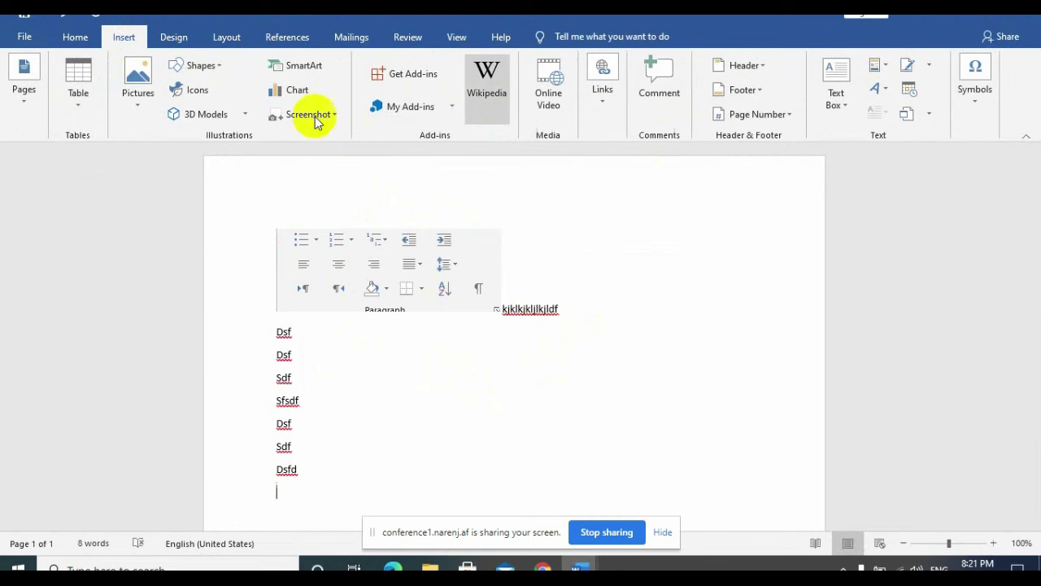
{"action": "left_click", "coordinate": [328, 118]}
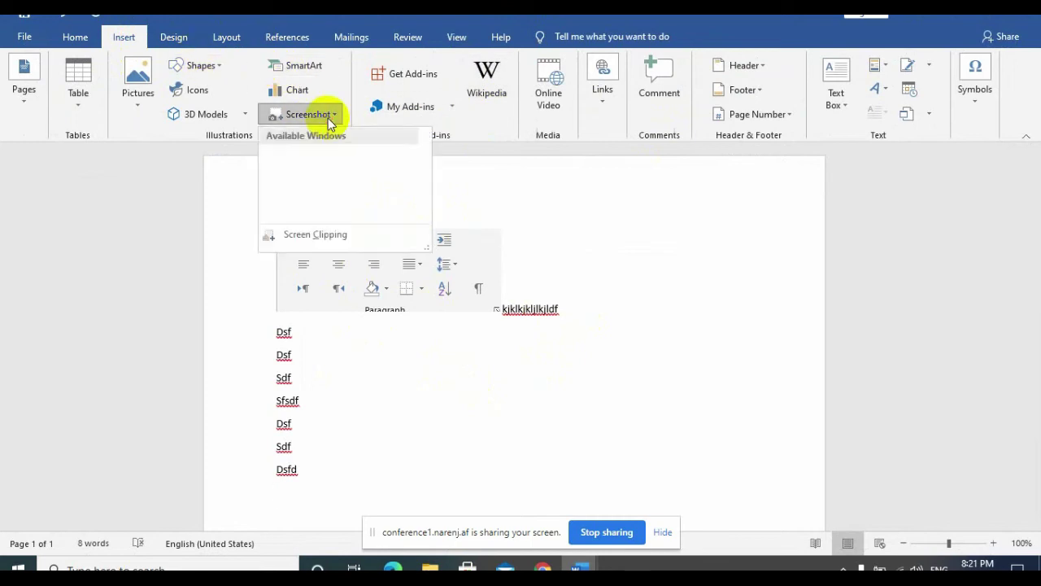
{"action": "left_click", "coordinate": [349, 241]}
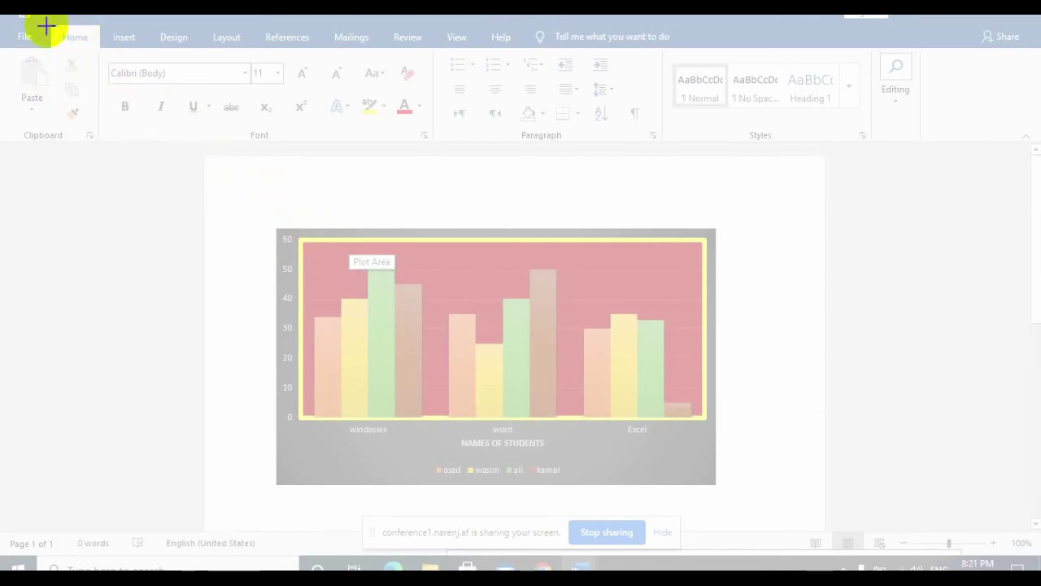
{"action": "left_click_drag", "start_coordinate": [46, 26], "coordinate": [522, 49]}
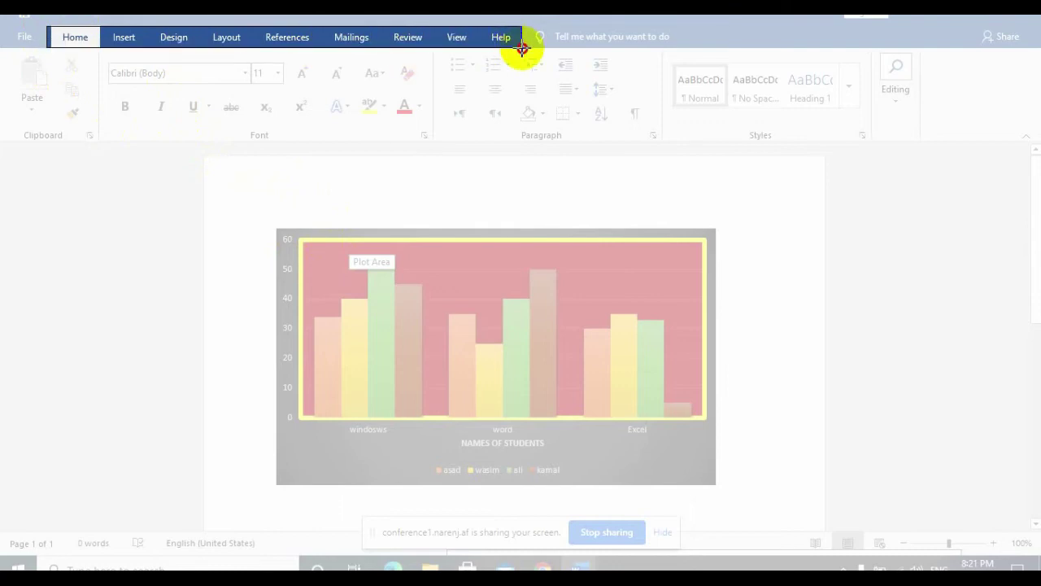
{"action": "left_click_drag", "start_coordinate": [522, 49], "coordinate": [523, 51]}
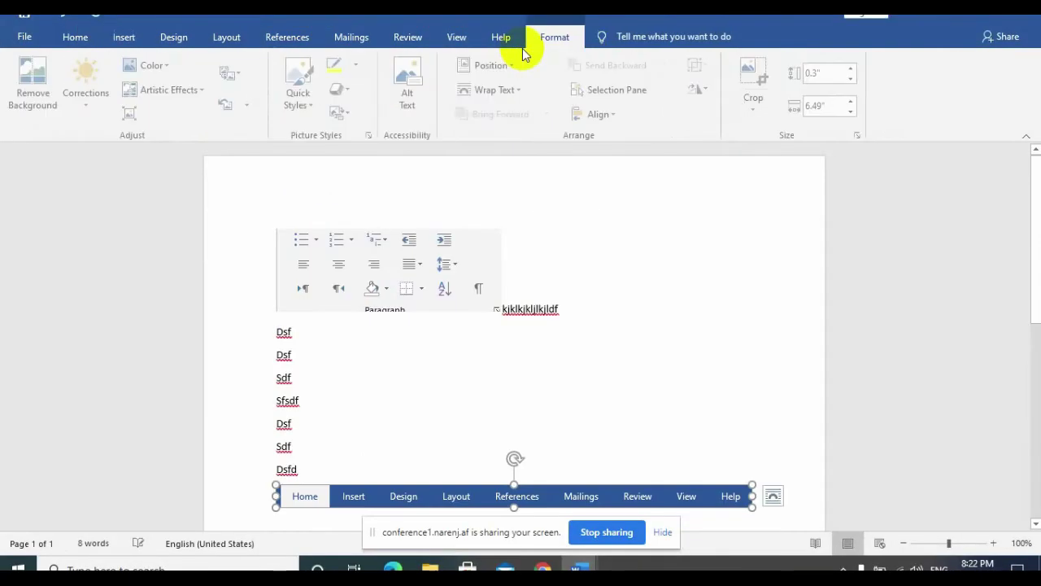
{"action": "left_click_drag", "start_coordinate": [519, 503], "coordinate": [530, 311]}
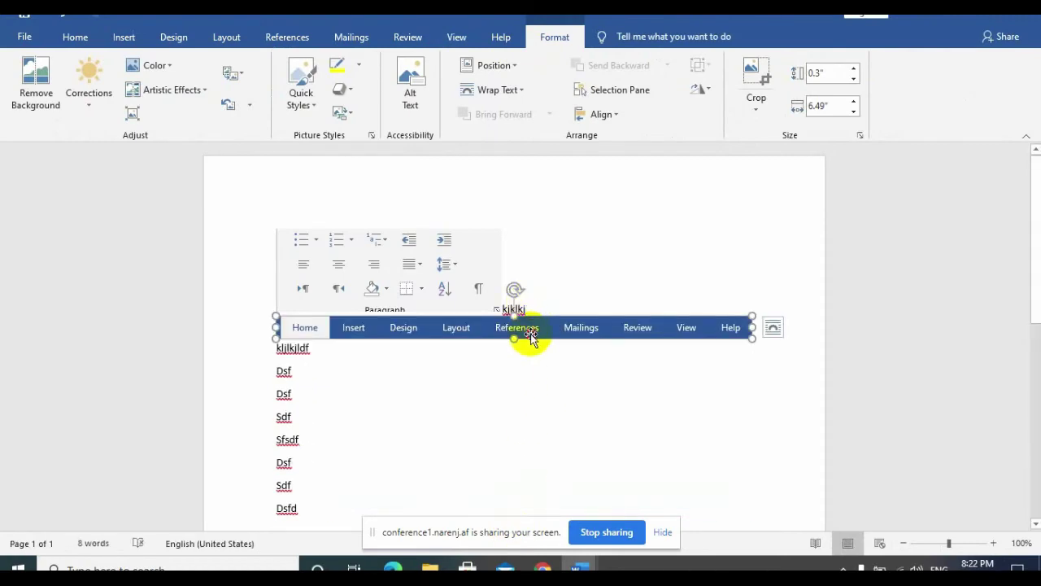
{"action": "left_click_drag", "start_coordinate": [520, 336], "coordinate": [536, 382]}
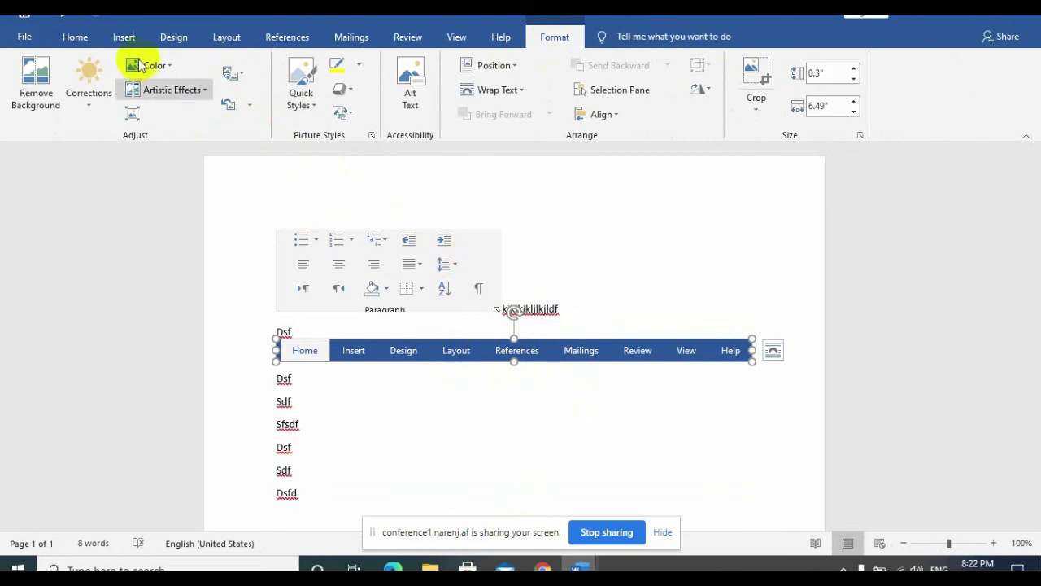
Step: Show the Insert ribbon in place of the picture formatting tools
{"action": "left_click", "coordinate": [125, 37]}
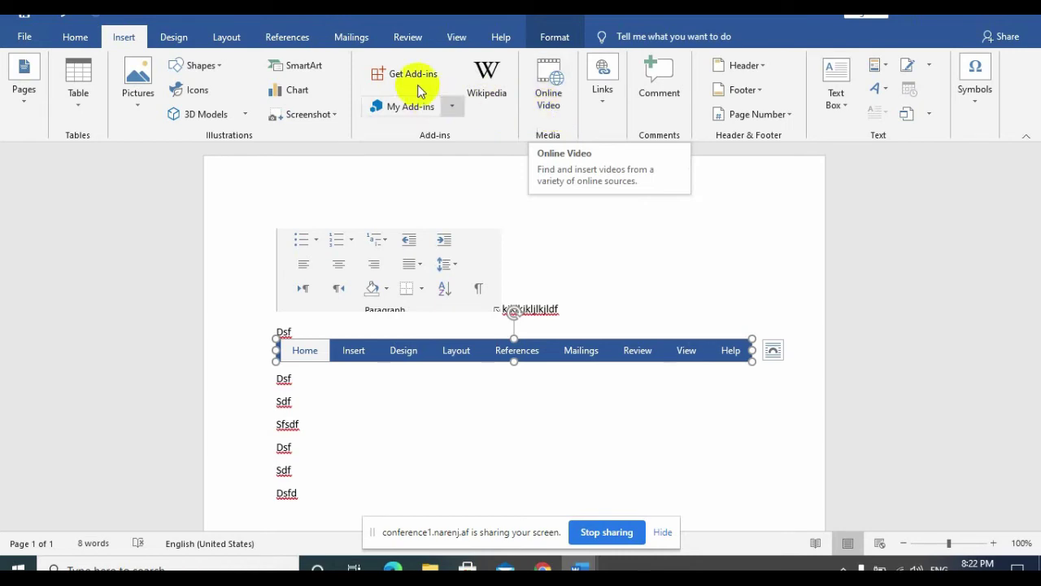
Step: Start a new blank document from File > New
{"action": "left_click", "coordinate": [597, 248]}
{"action": "left_click", "coordinate": [31, 41]}
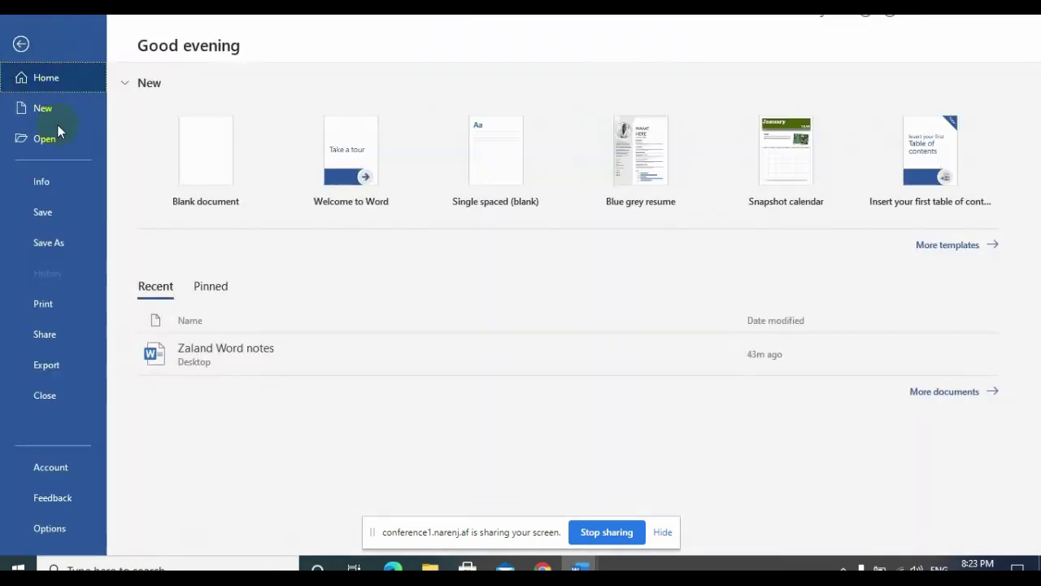
{"action": "left_click", "coordinate": [70, 106]}
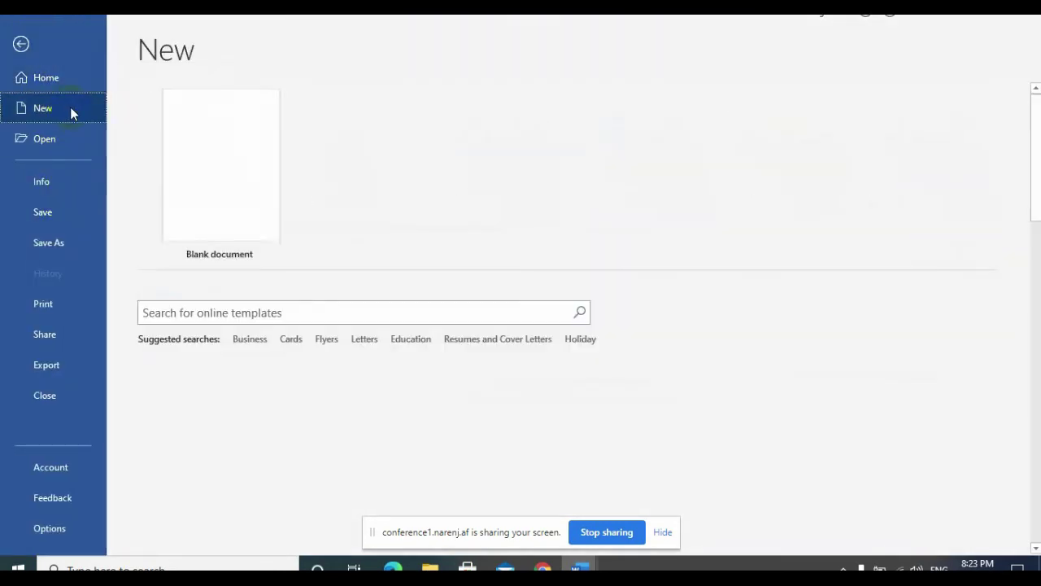
{"action": "key", "text": "Escape"}
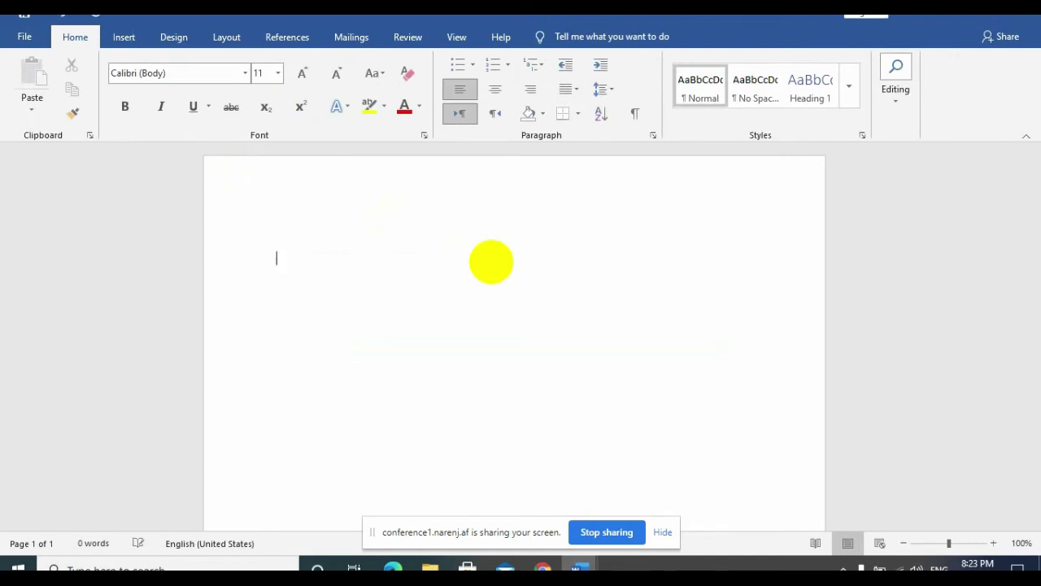
Step: Open the Links dropdown on the Insert ribbon
{"action": "left_click", "coordinate": [133, 40]}
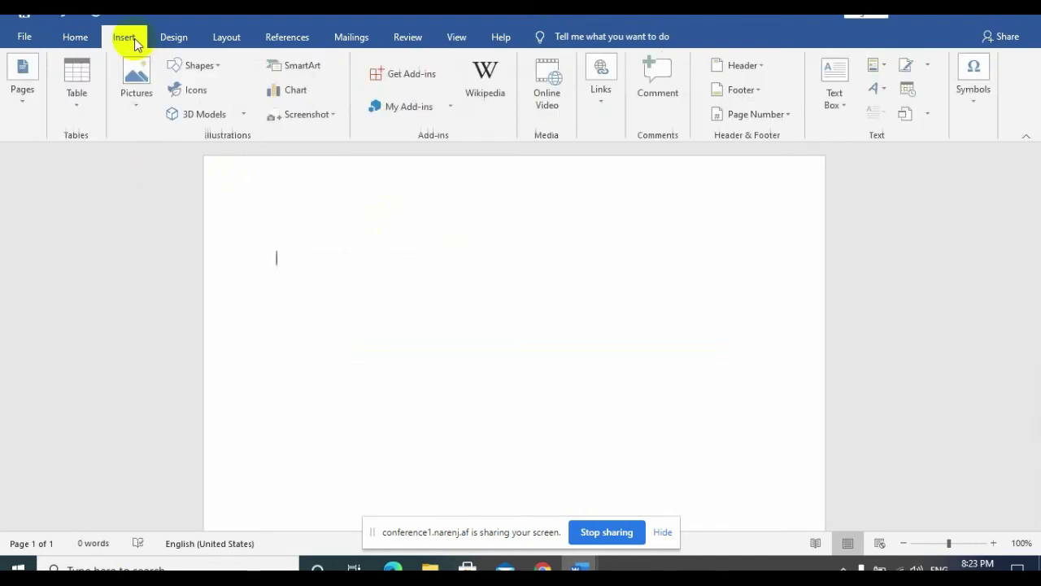
{"action": "left_click", "coordinate": [600, 97]}
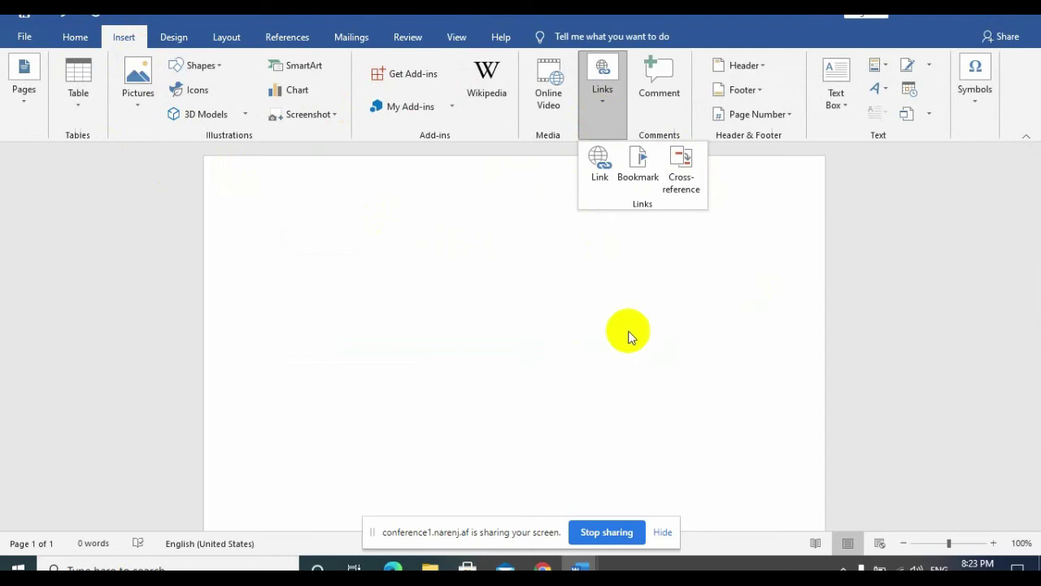
{"action": "left_click", "coordinate": [628, 259]}
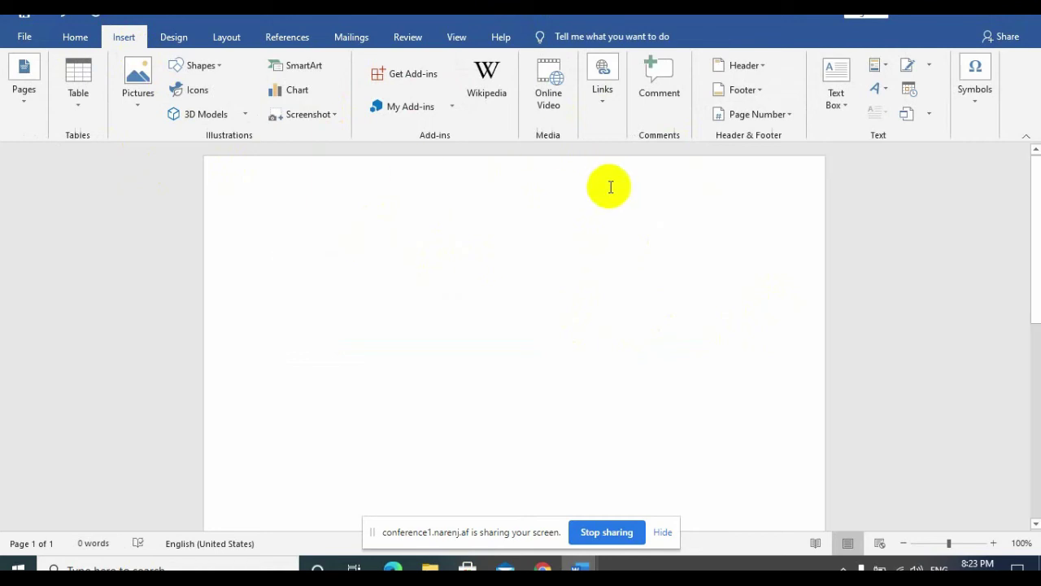
{"action": "left_click", "coordinate": [615, 114]}
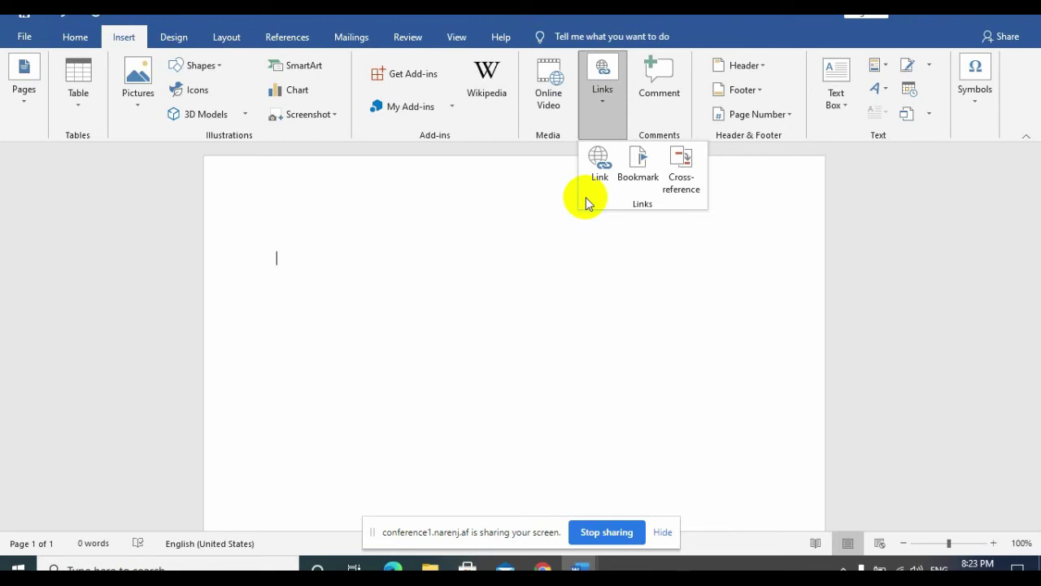
{"action": "left_click", "coordinate": [600, 179]}
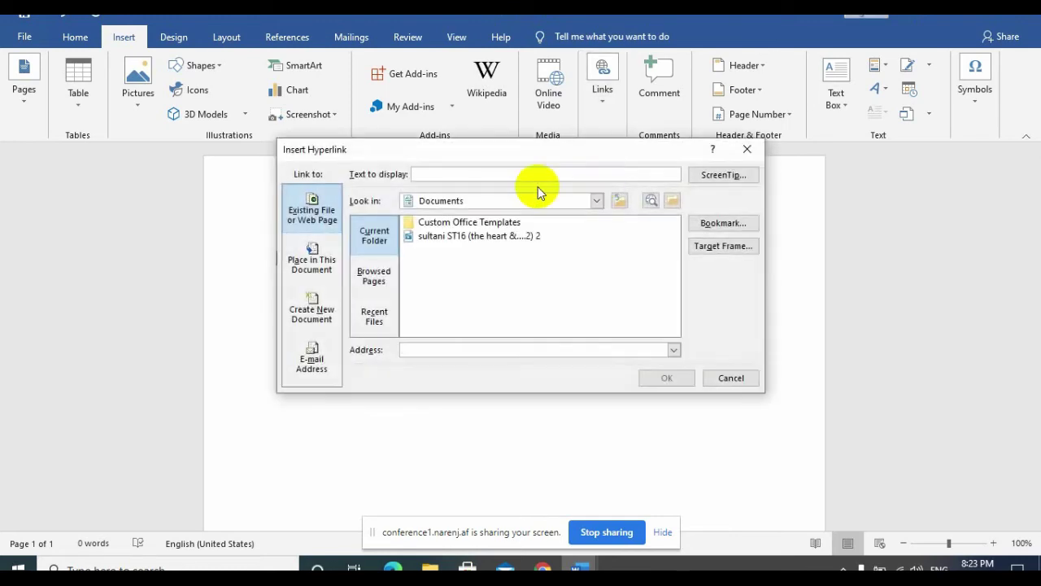
{"action": "mouse_move", "coordinate": [513, 155]}
{"action": "left_mouse_down"}
{"action": "mouse_move", "coordinate": [524, 216]}
{"action": "mouse_move", "coordinate": [494, 242]}
{"action": "left_mouse_up"}
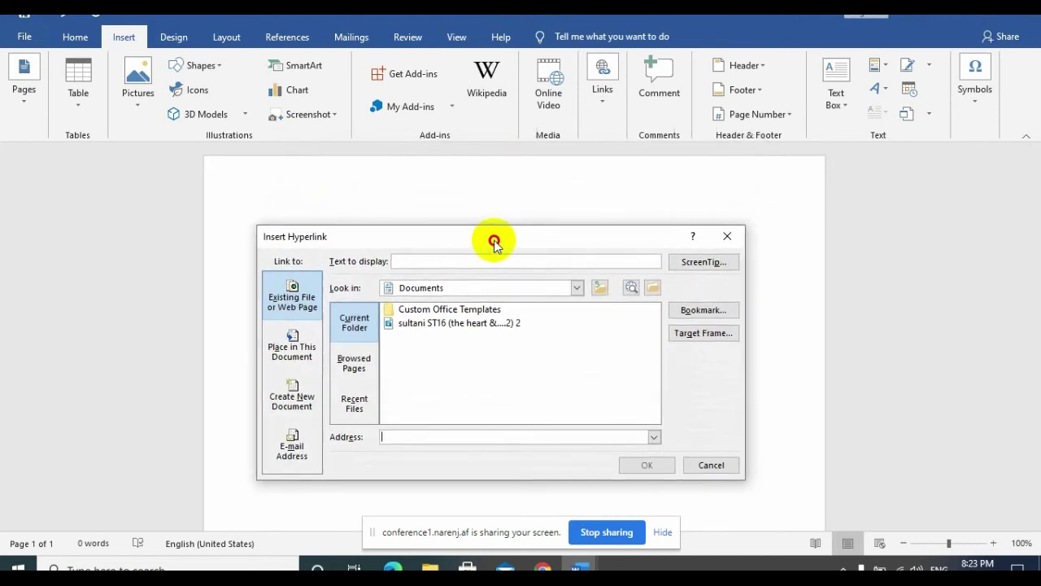
{"action": "left_click", "coordinate": [439, 440]}
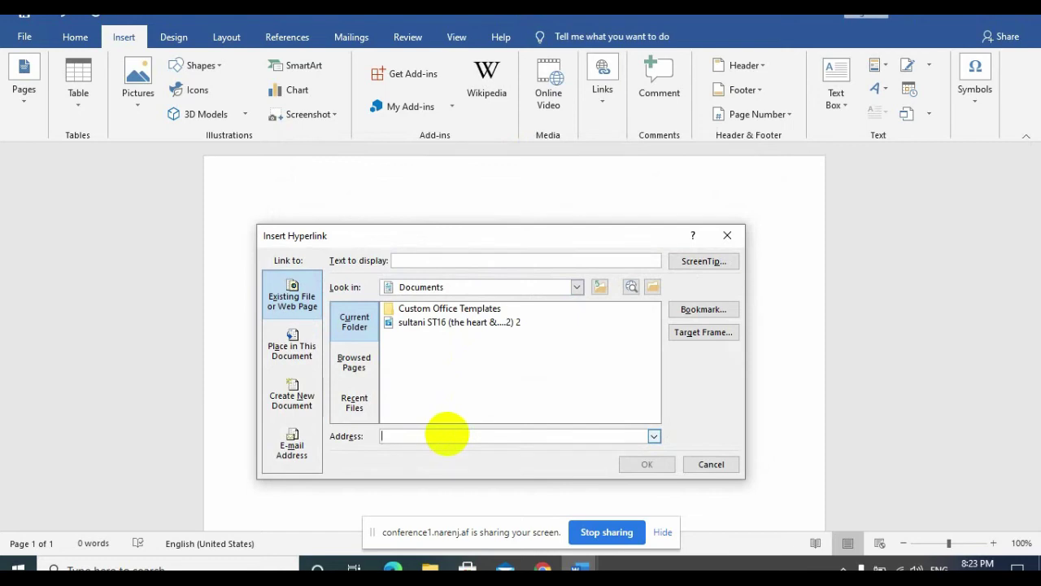
{"action": "type", "text": "www"}
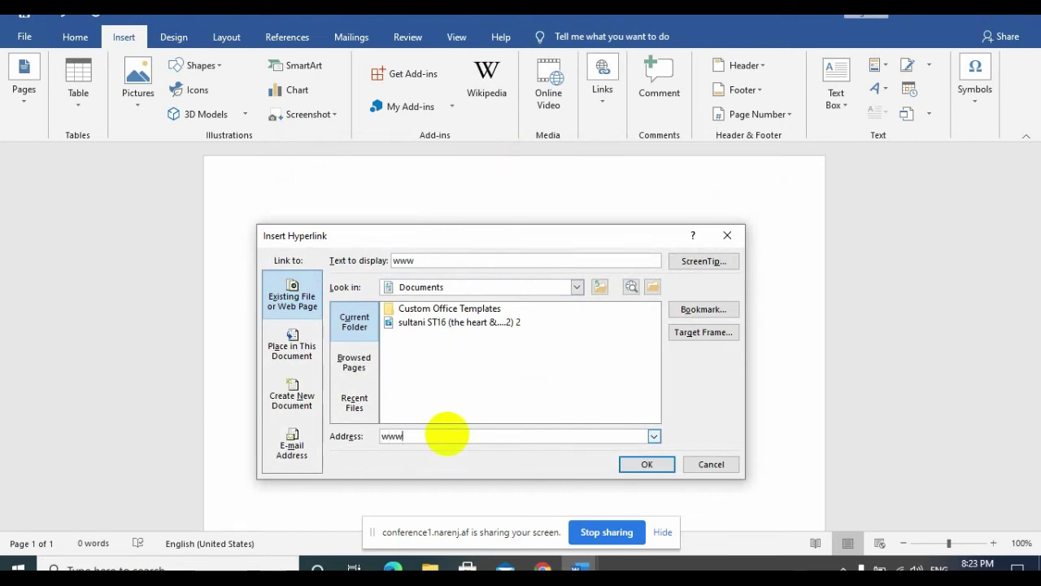
{"action": "type", "text": ".spinghar.com"}
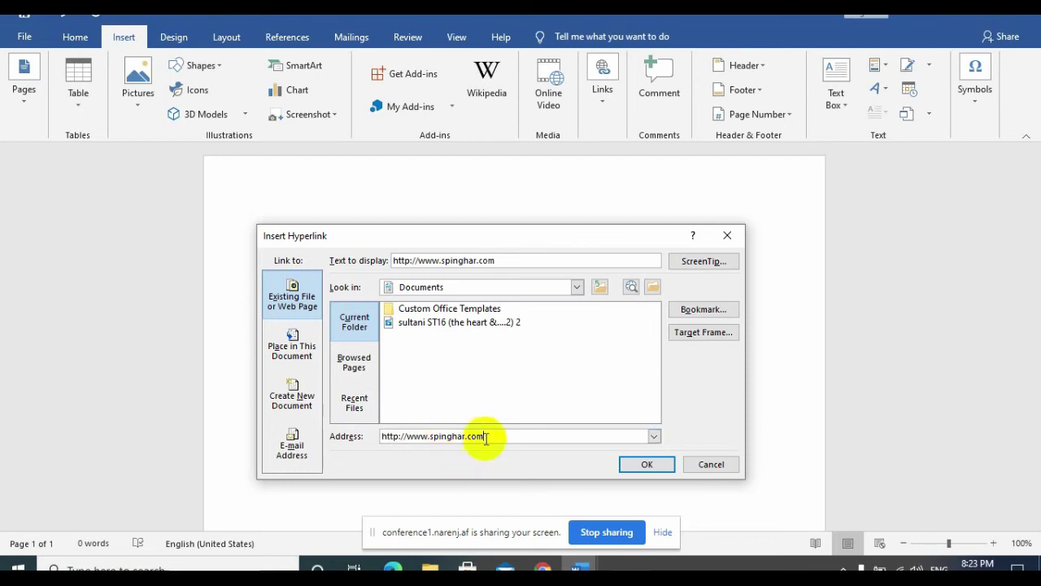
{"action": "left_click_drag", "start_coordinate": [507, 436], "coordinate": [365, 436]}
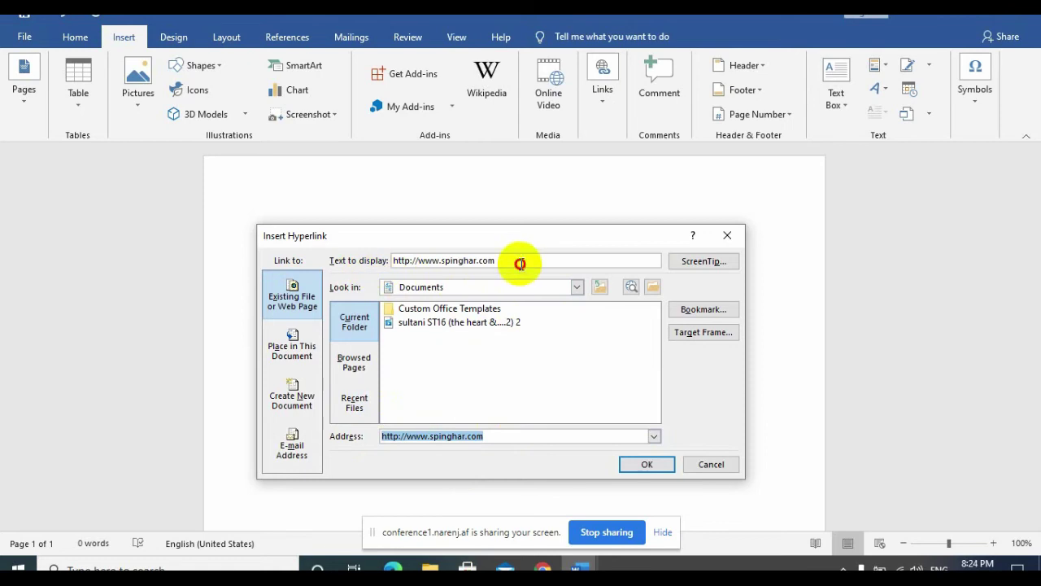
{"action": "left_click_drag", "start_coordinate": [524, 266], "coordinate": [249, 253]}
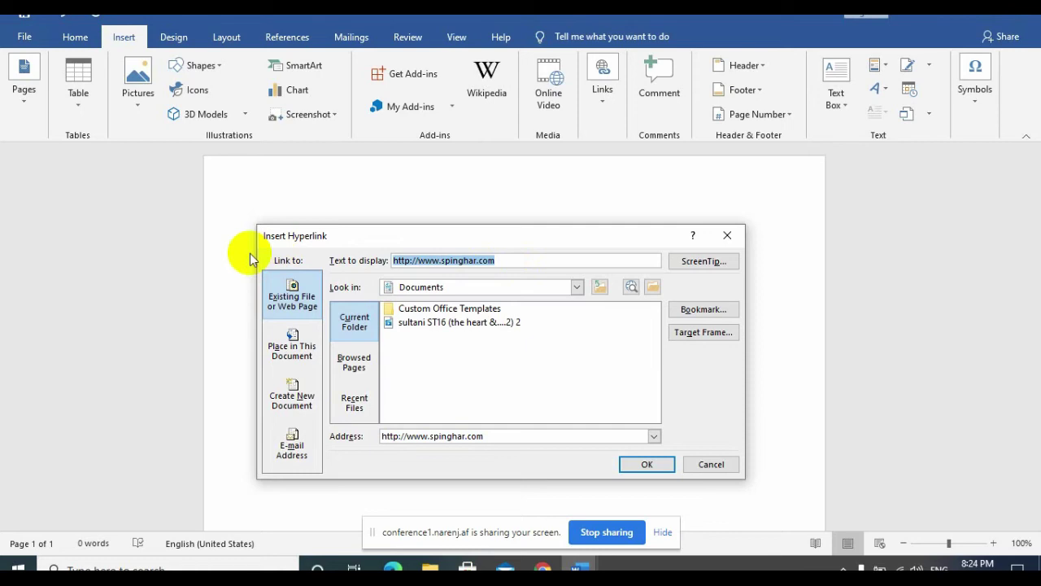
{"action": "type", "text": "open spinghar website"}
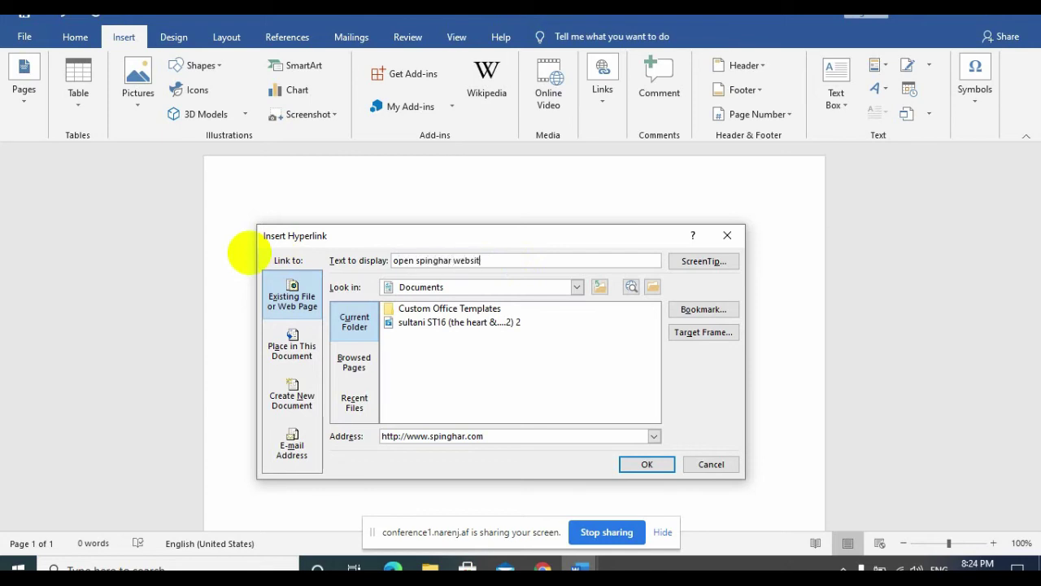
{"action": "left_click", "coordinate": [645, 463]}
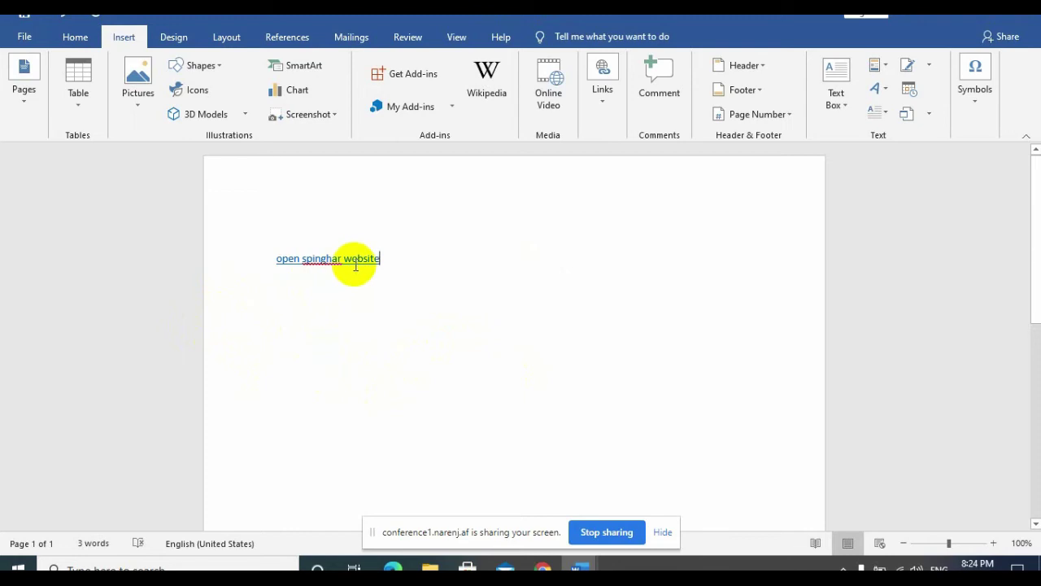
{"action": "mouse_move", "coordinate": [362, 259]}
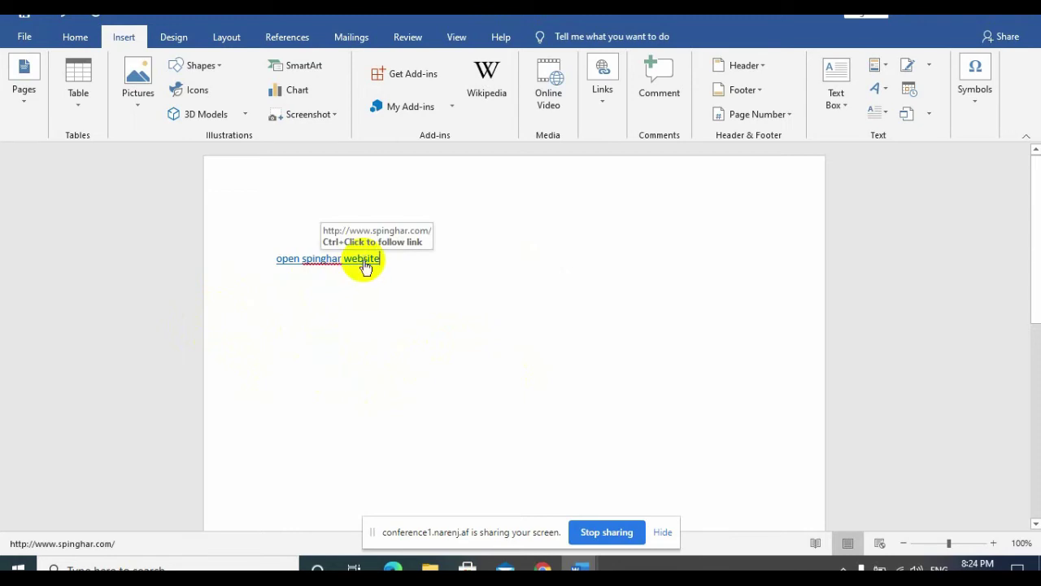
Step: Test the spinghar link in the browser, then delete the 'open spinghar website' line
{"action": "left_click", "coordinate": [364, 261], "text": "ctrl"}
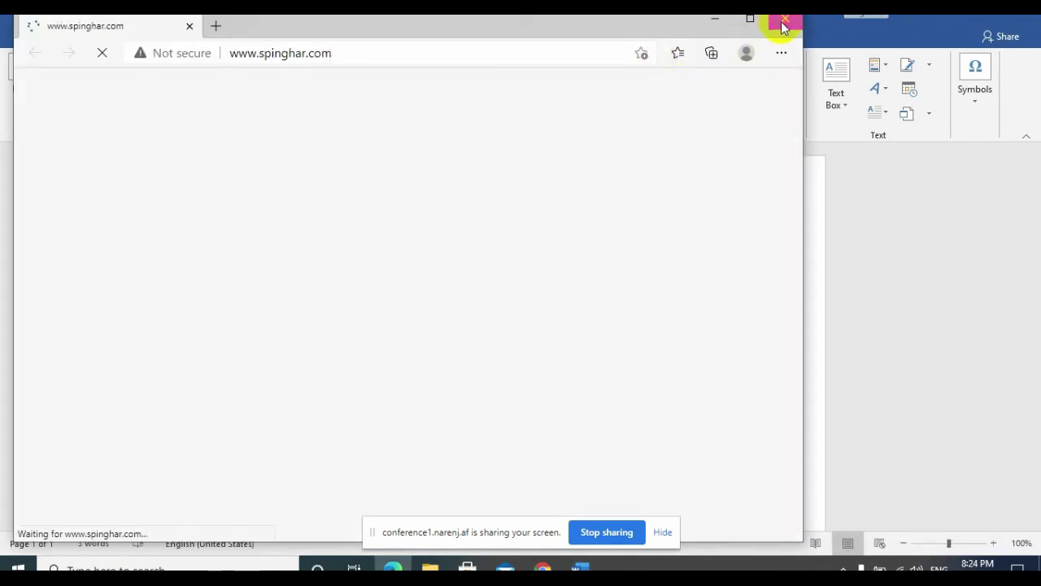
{"action": "left_click", "coordinate": [784, 24]}
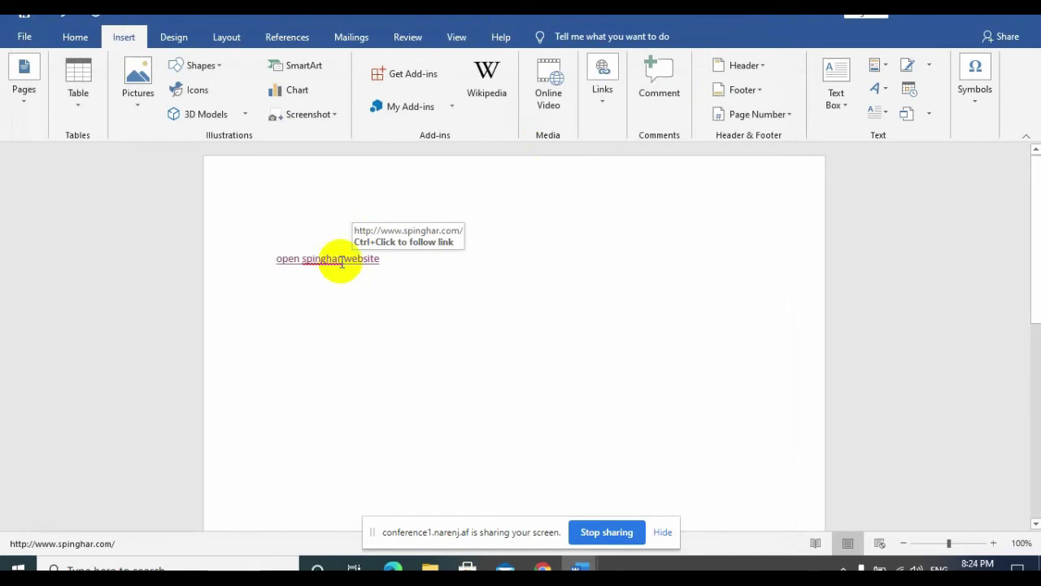
{"action": "left_click", "coordinate": [389, 260]}
{"action": "left_click", "coordinate": [244, 248]}
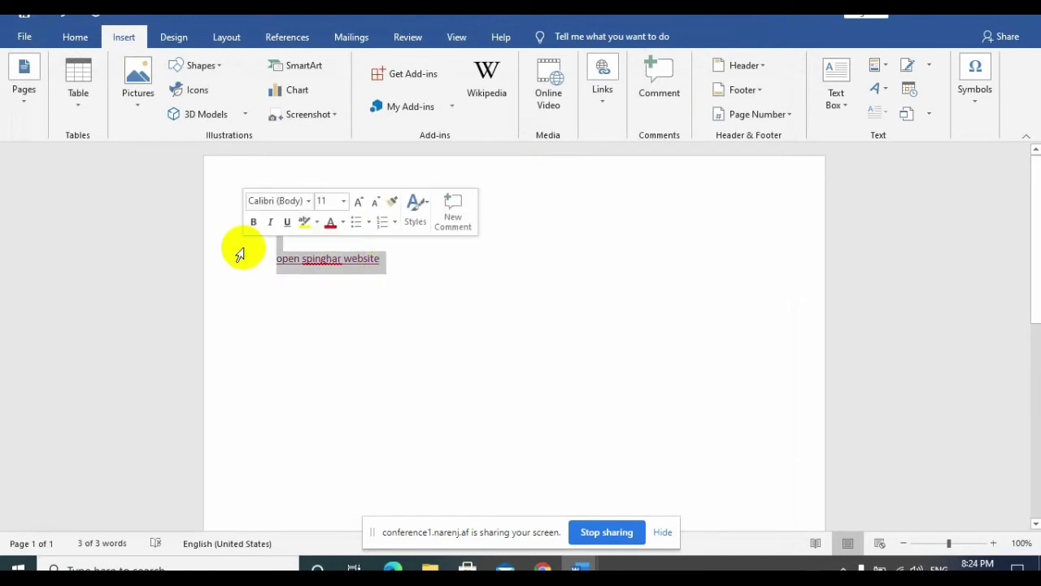
{"action": "key", "text": "Delete"}
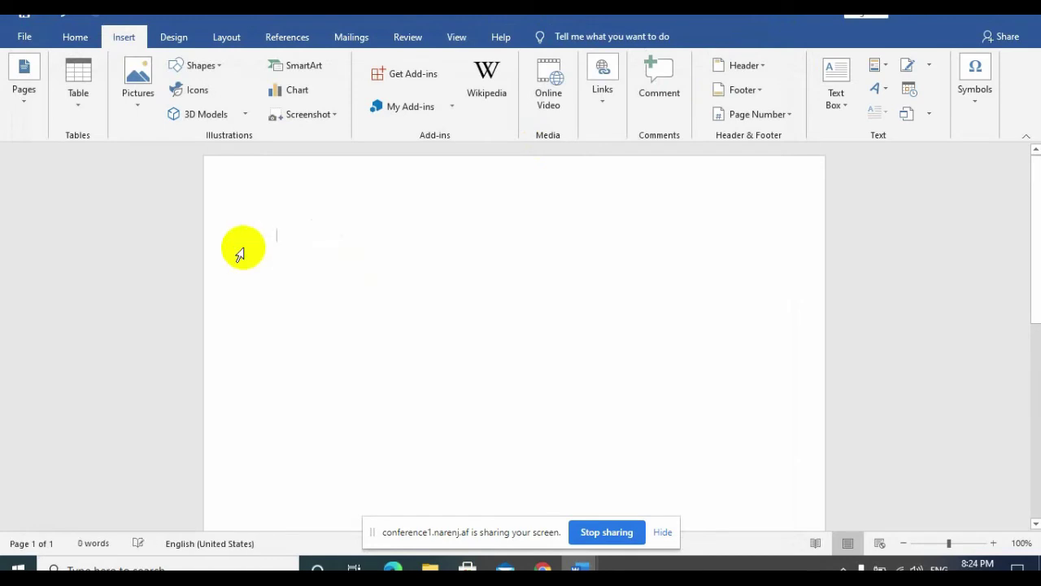
Step: Insert a hyperlink to the Desktop file Zaland Word notes.docx
{"action": "left_click", "coordinate": [604, 106]}
{"action": "left_click", "coordinate": [602, 179]}
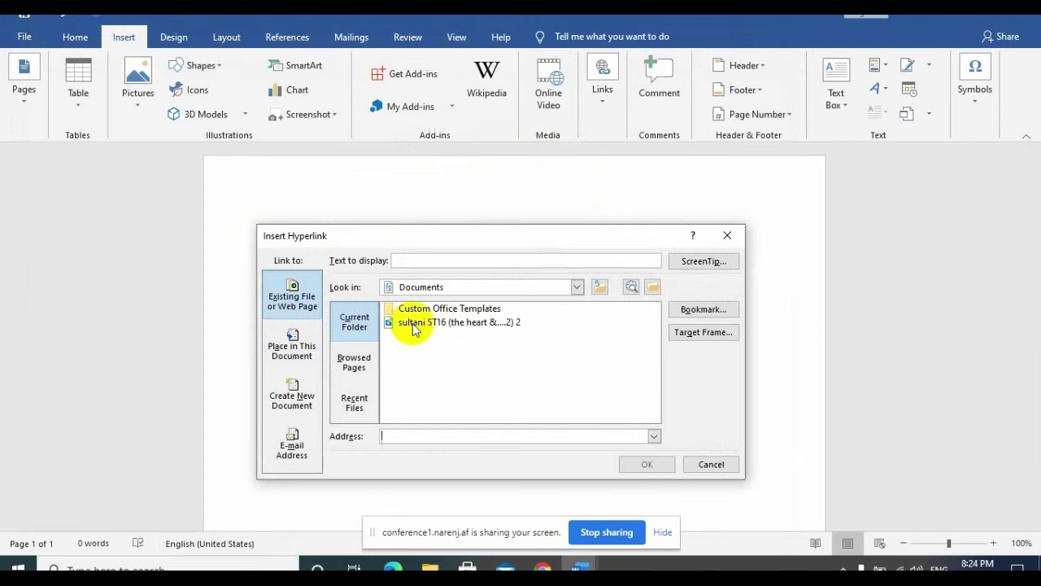
{"action": "left_click", "coordinate": [453, 314]}
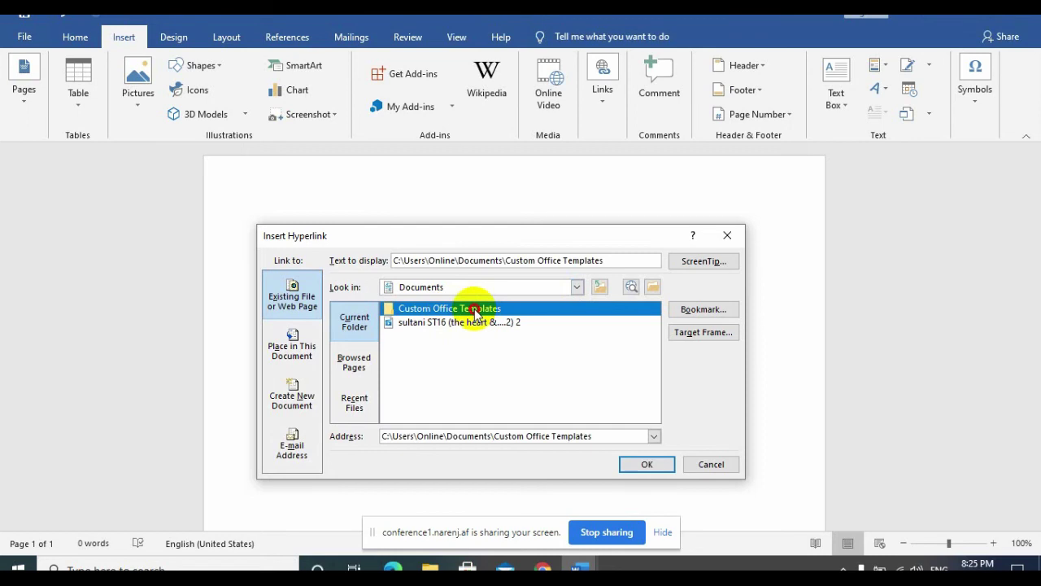
{"action": "double_click", "coordinate": [472, 311]}
{"action": "left_click", "coordinate": [355, 321]}
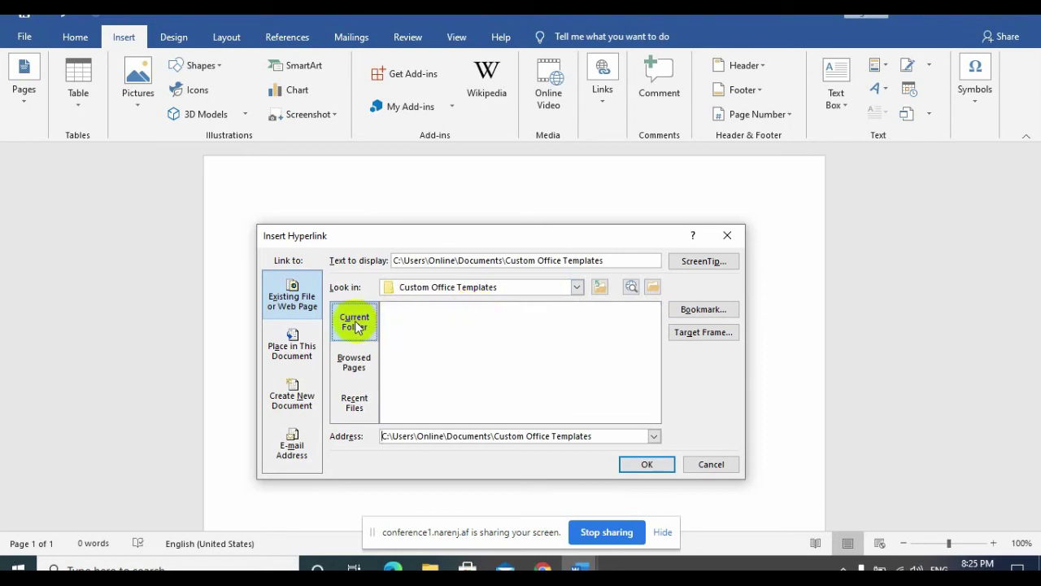
{"action": "left_click", "coordinate": [650, 286]}
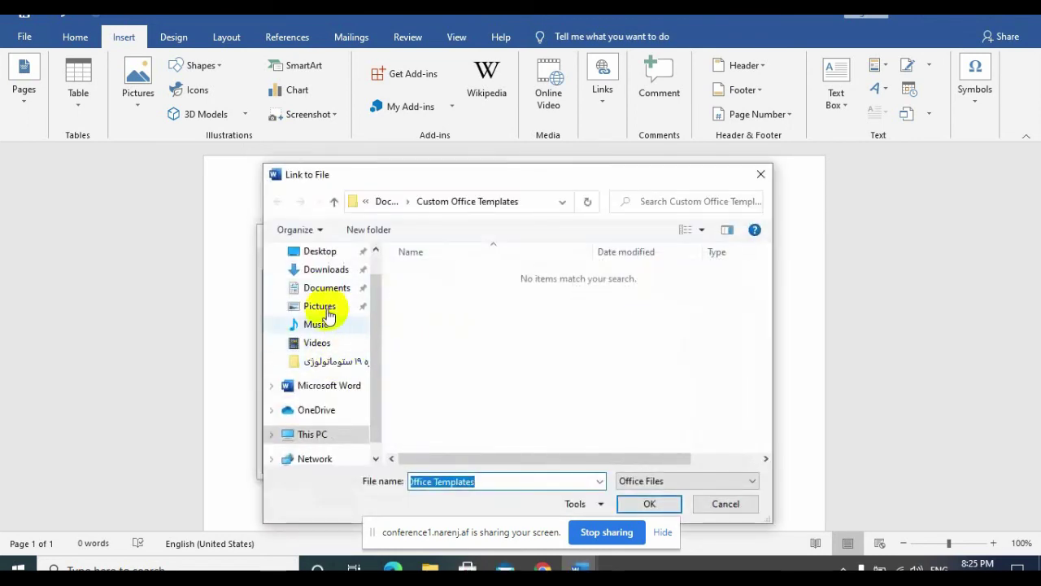
{"action": "left_click", "coordinate": [325, 252]}
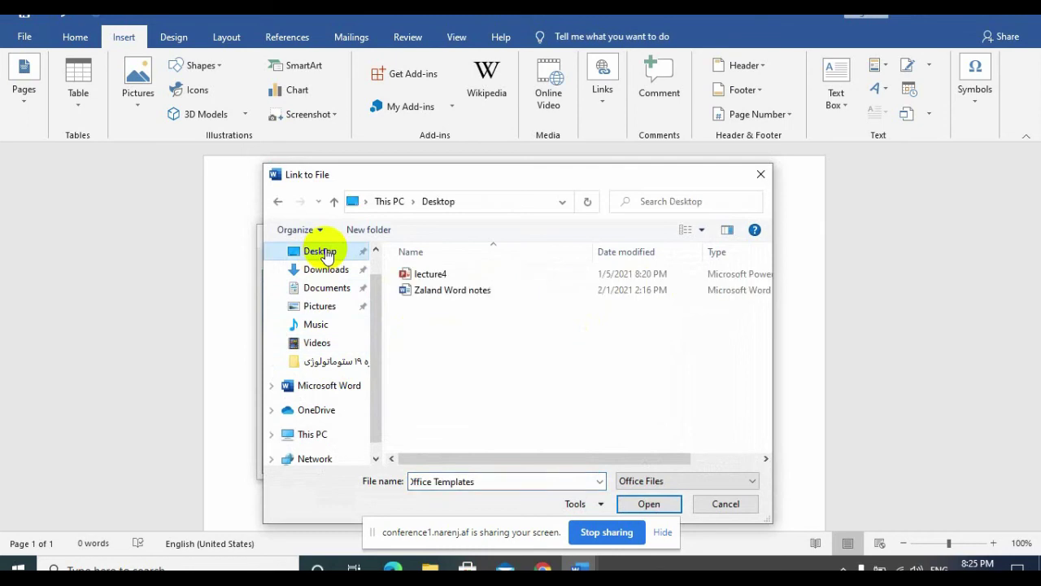
{"action": "left_click", "coordinate": [468, 293]}
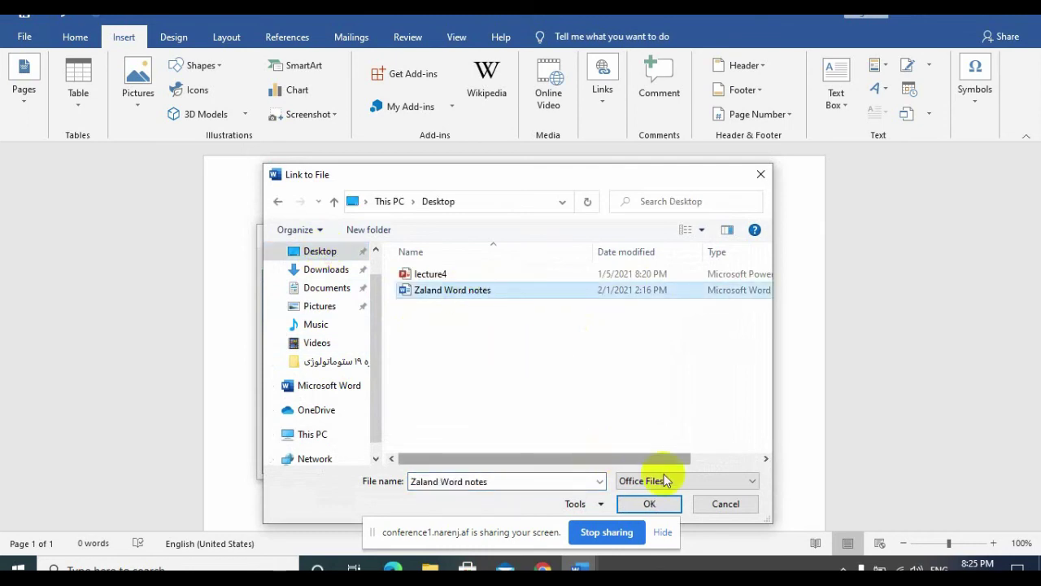
{"action": "left_click", "coordinate": [674, 504]}
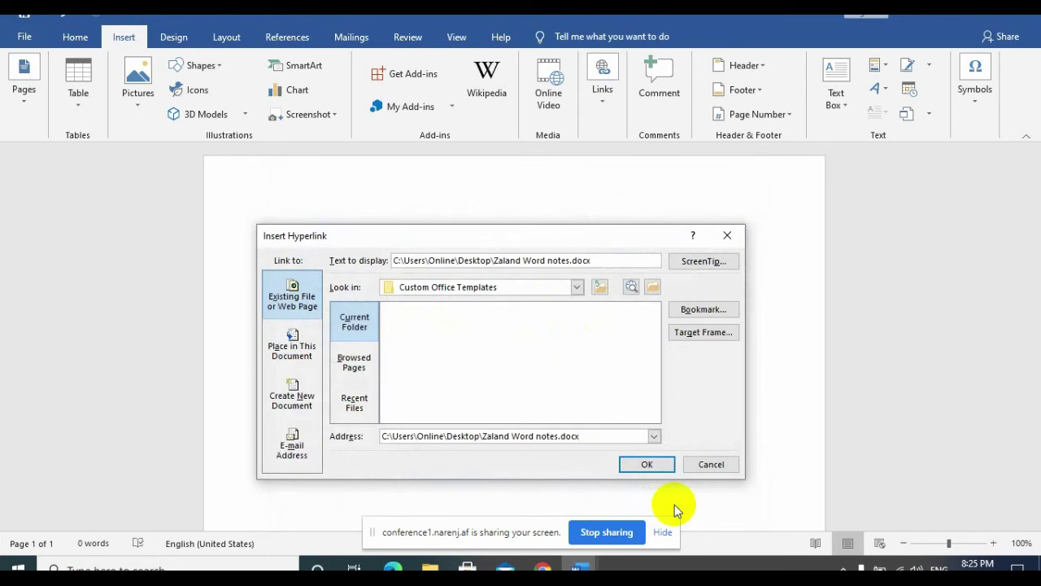
{"action": "left_click", "coordinate": [646, 465]}
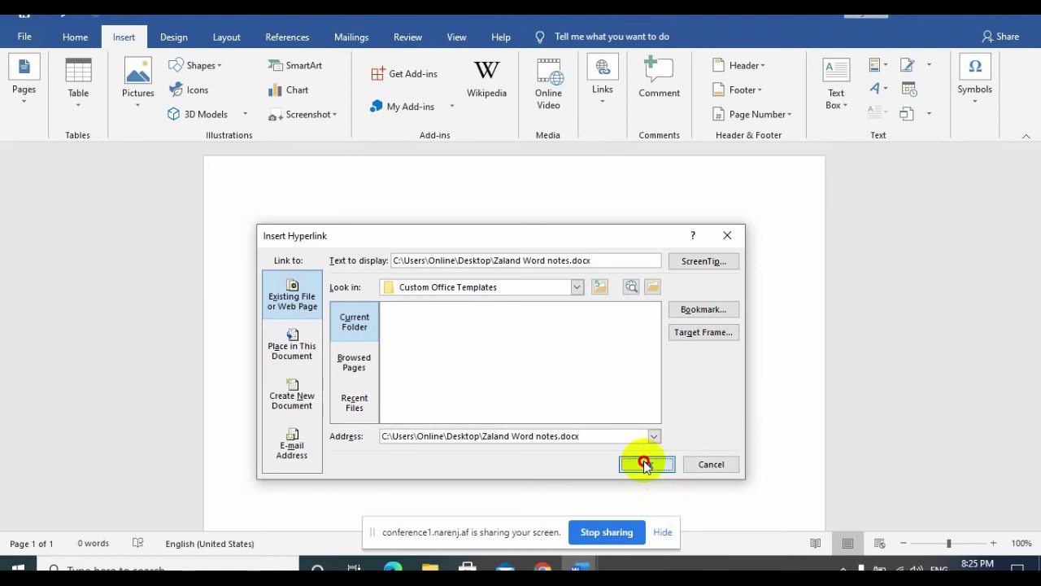
{"action": "left_click", "coordinate": [407, 336]}
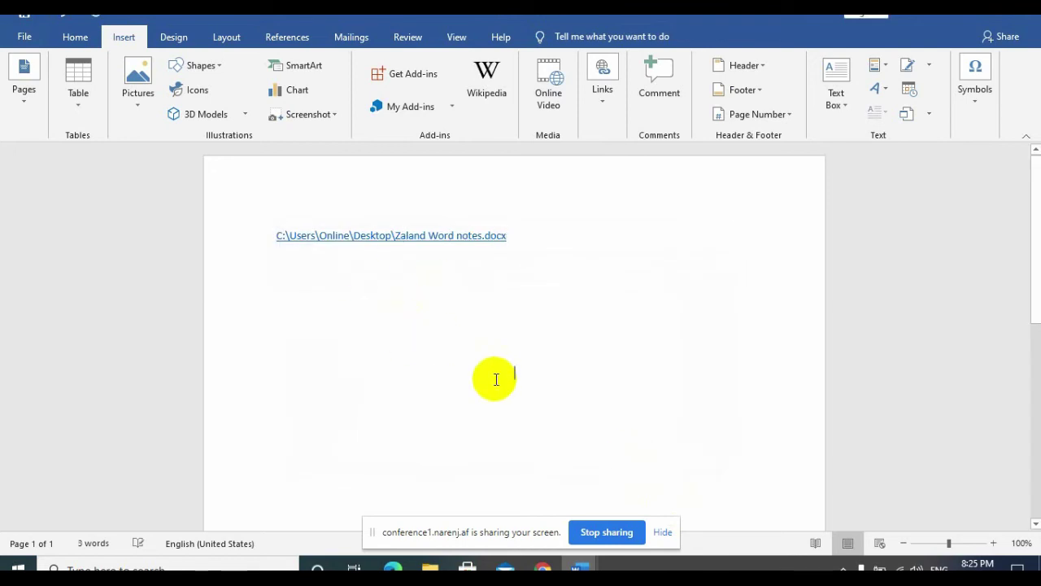
Step: Type the filler string 'lxkc;lzxkc:CkLKCCCCzxc' mid-page below the hyperlink
{"action": "type", "text": "lxkc;lzxkc:CkLKC"}
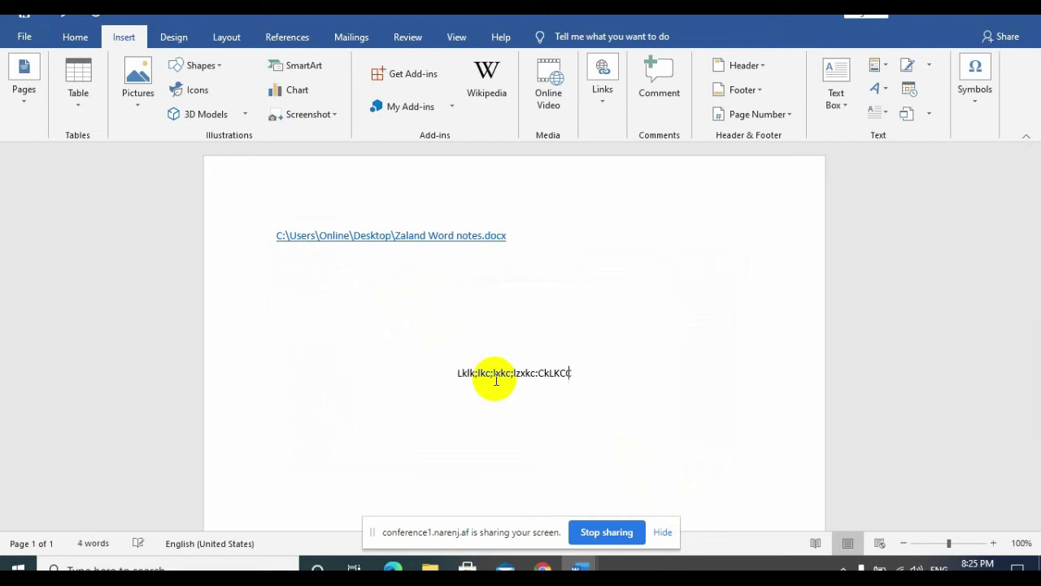
{"action": "type", "text": "CCCzxc"}
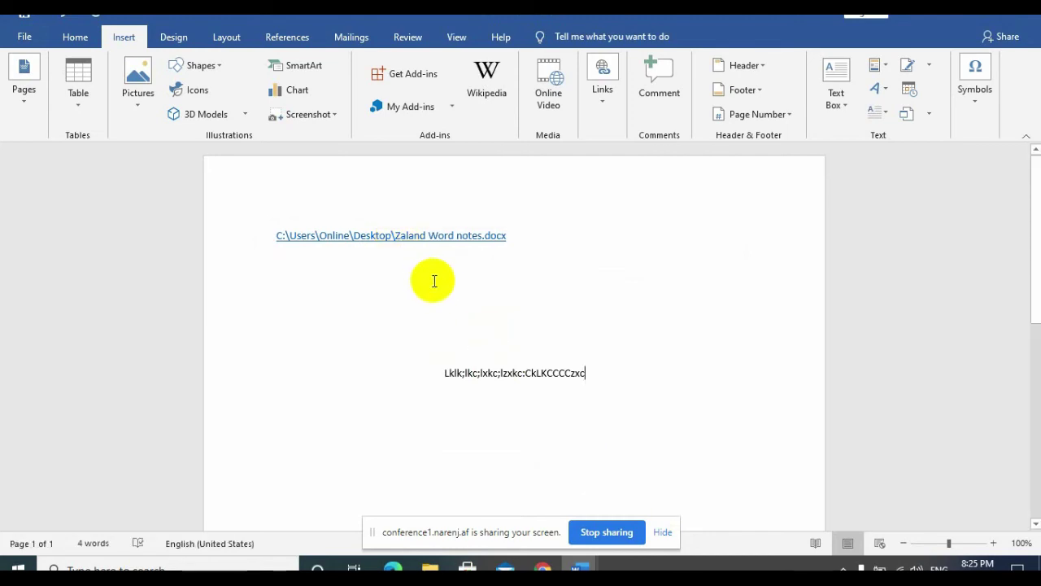
Step: Ctrl+click the link to open Zaland Word notes, scroll through it, then minimize Word
{"action": "left_click", "coordinate": [411, 241], "text": "ctrl"}
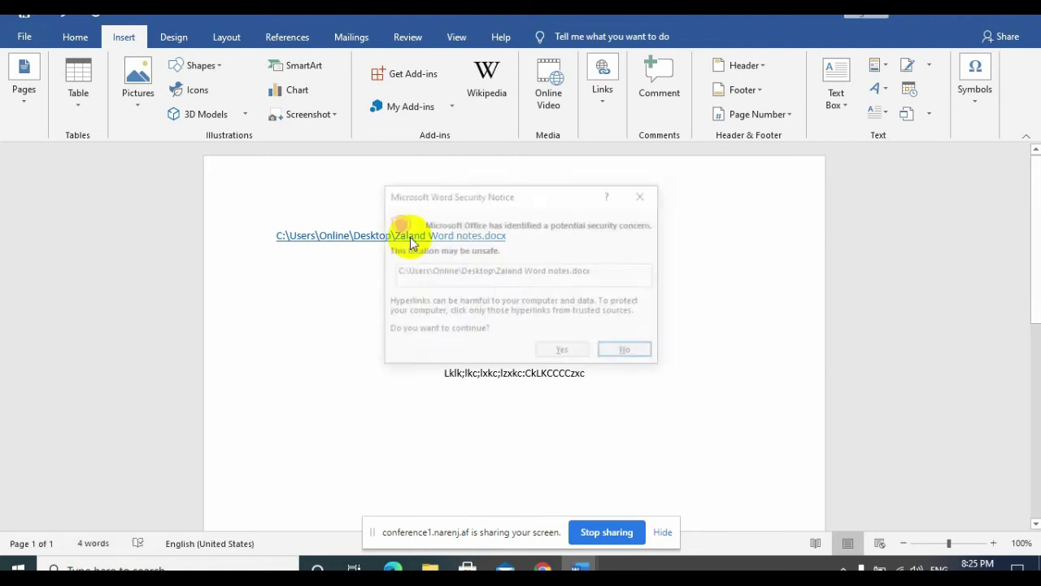
{"action": "left_click", "coordinate": [550, 352]}
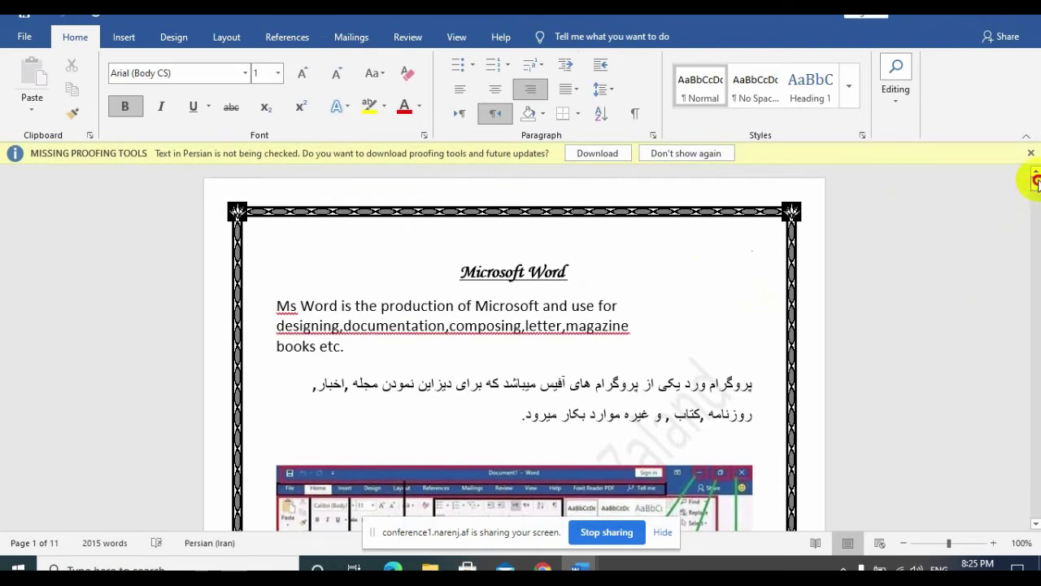
{"action": "mouse_move", "coordinate": [1035, 180]}
{"action": "left_mouse_down"}
{"action": "mouse_move", "coordinate": [1033, 342]}
{"action": "mouse_move", "coordinate": [1035, 186]}
{"action": "mouse_move", "coordinate": [1035, 279]}
{"action": "left_mouse_up"}
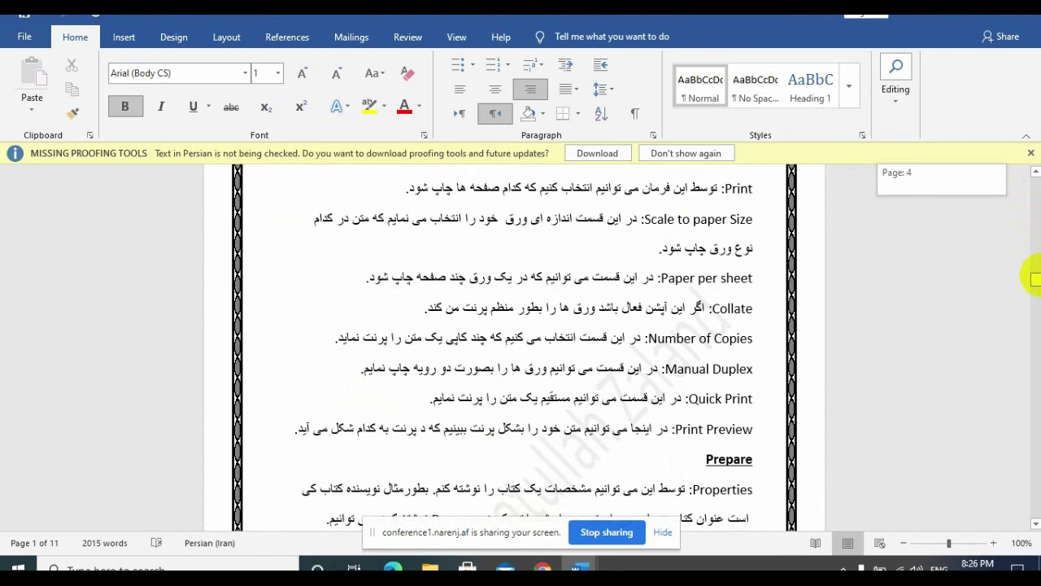
{"action": "mouse_move", "coordinate": [1035, 279]}
{"action": "left_mouse_down"}
{"action": "mouse_move", "coordinate": [1035, 458]}
{"action": "mouse_move", "coordinate": [1030, 156]}
{"action": "left_mouse_up"}
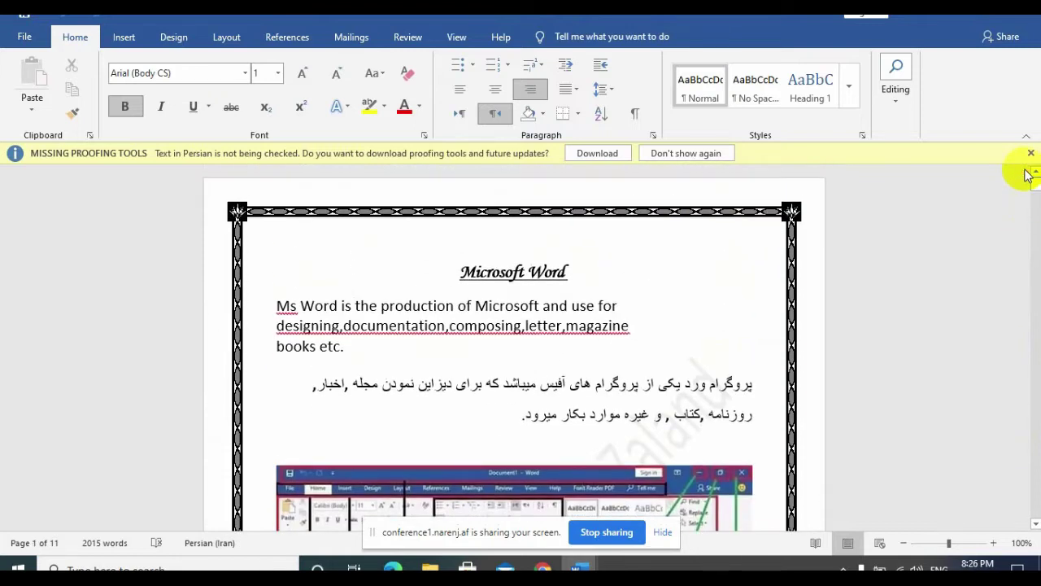
{"action": "left_click", "coordinate": [25, 37]}
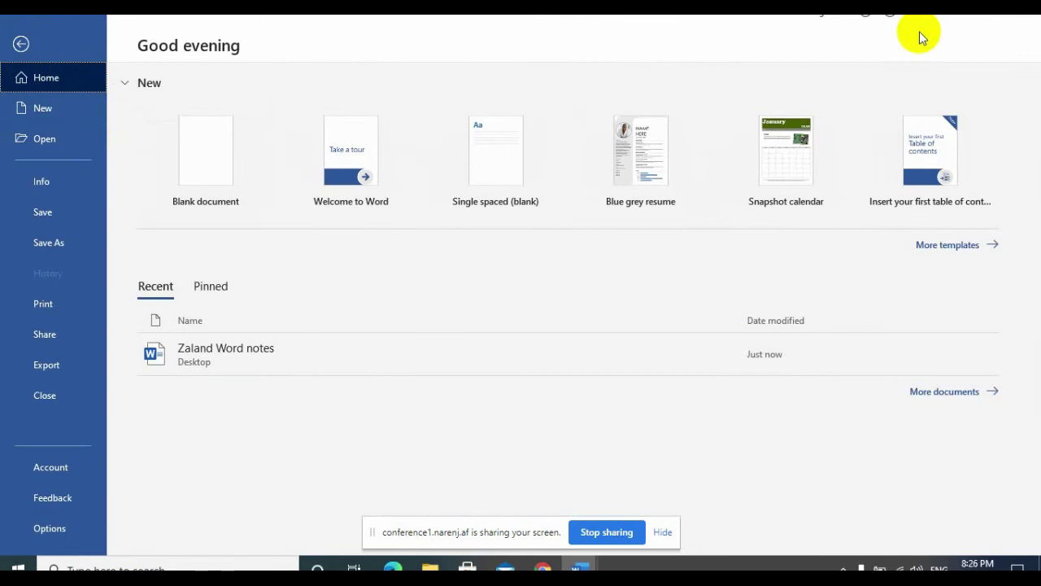
{"action": "key", "text": "Escape"}
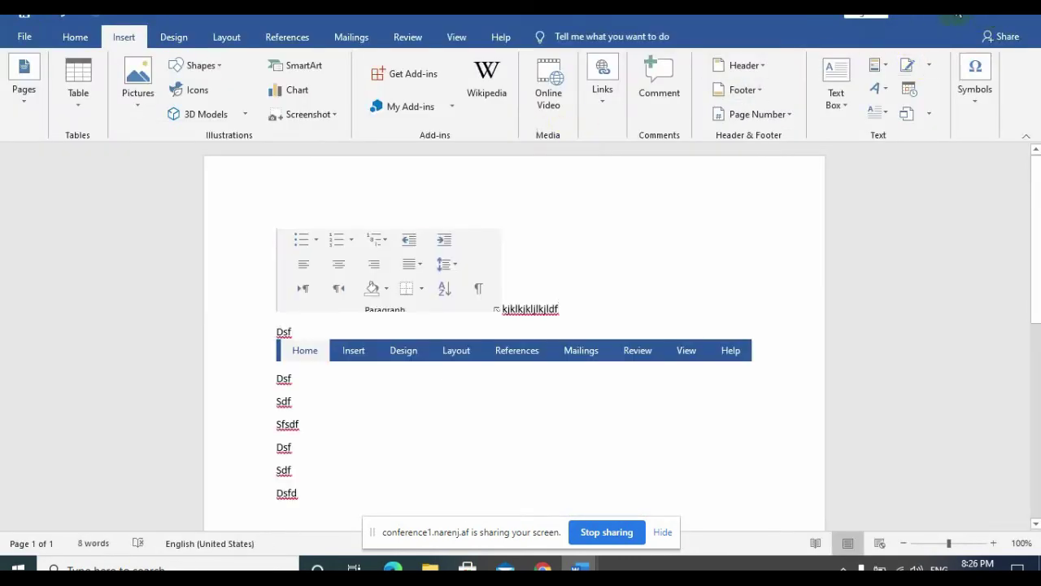
{"action": "left_click", "coordinate": [958, 13]}
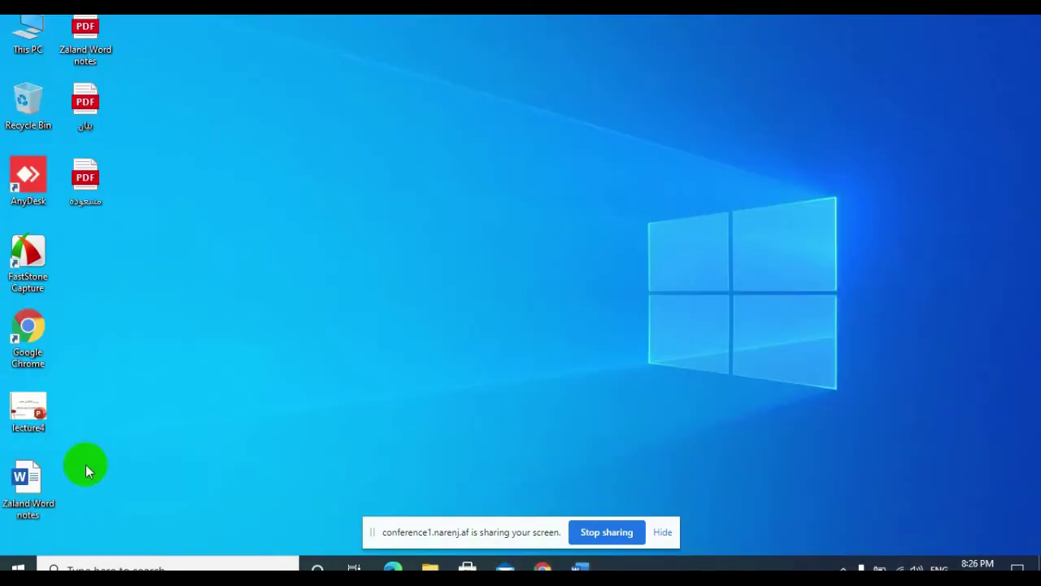
{"action": "left_click", "coordinate": [37, 502]}
{"action": "double_click", "coordinate": [92, 46]}
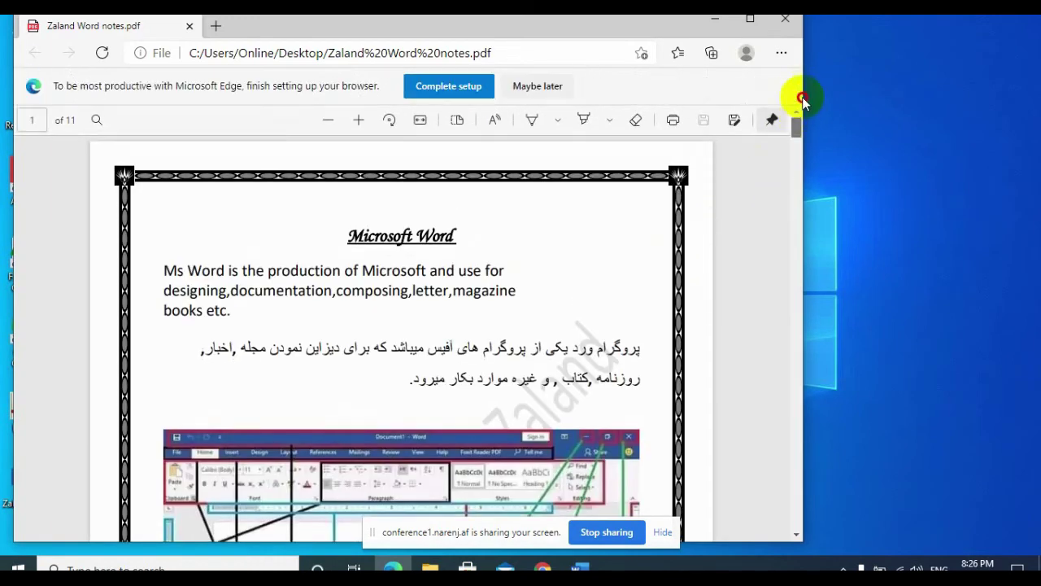
{"action": "mouse_move", "coordinate": [800, 126]}
{"action": "left_mouse_down"}
{"action": "mouse_move", "coordinate": [818, 256]}
{"action": "mouse_move", "coordinate": [795, 447]}
{"action": "mouse_move", "coordinate": [795, 160]}
{"action": "mouse_move", "coordinate": [767, 92]}
{"action": "left_mouse_up"}
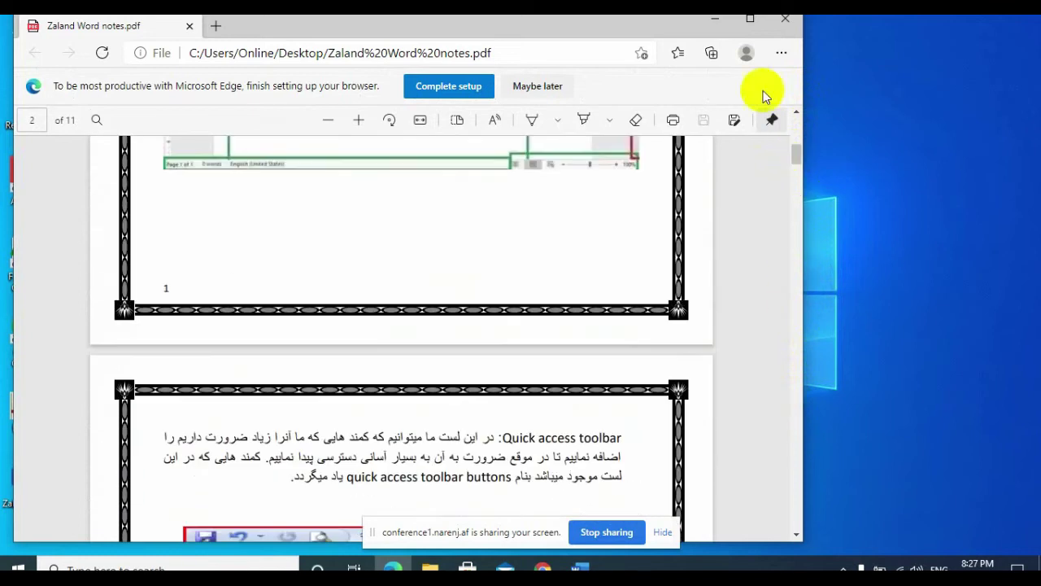
{"action": "left_click", "coordinate": [785, 18]}
Step: Refresh the desktop and bring the Word window back
{"action": "right_click", "coordinate": [472, 238]}
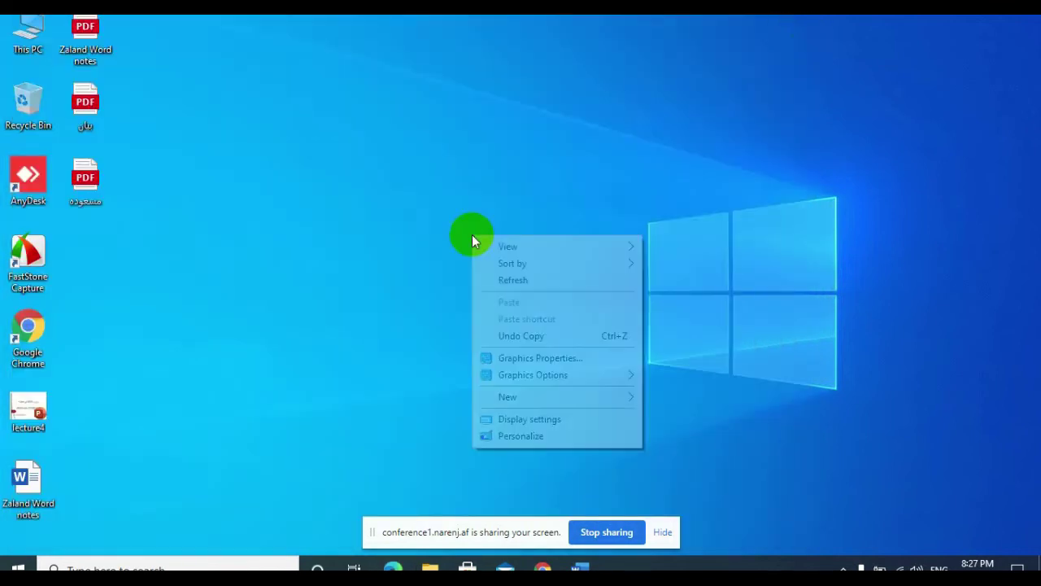
{"action": "left_click", "coordinate": [515, 279]}
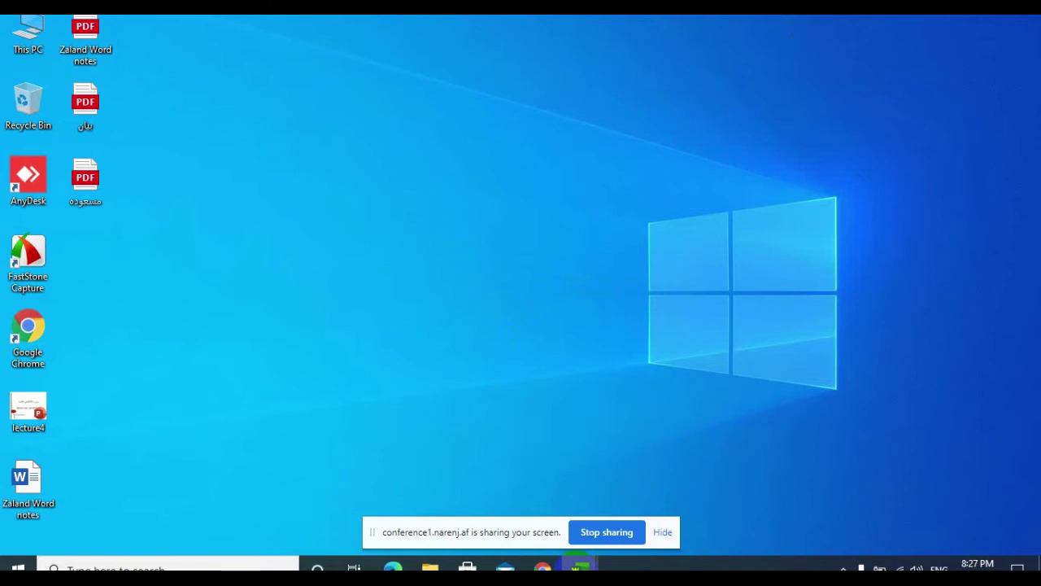
{"action": "mouse_move", "coordinate": [579, 567]}
{"action": "left_click", "coordinate": [545, 516]}
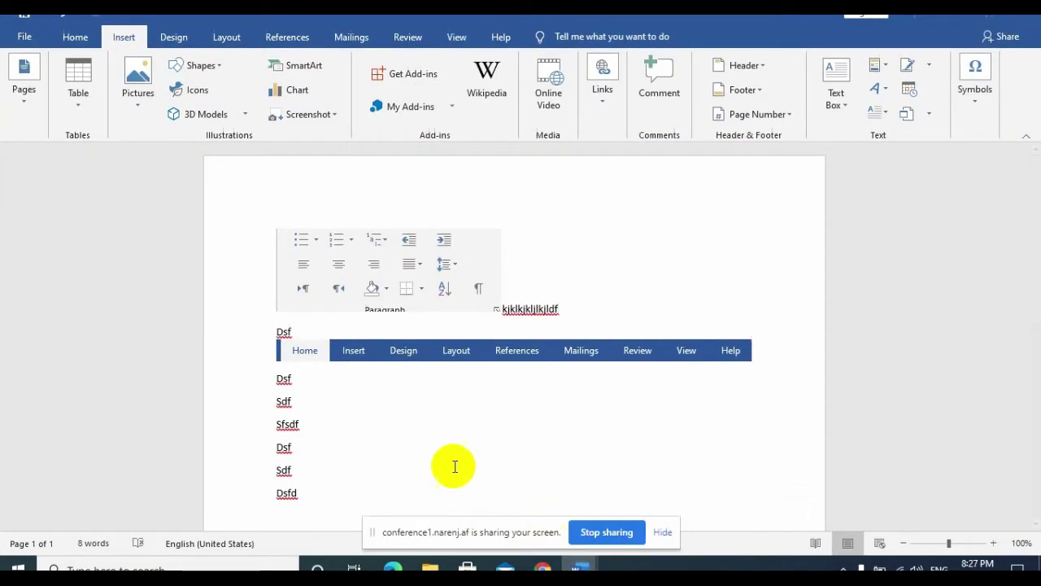
Step: Create a new blank document from File > New
{"action": "left_click", "coordinate": [28, 36]}
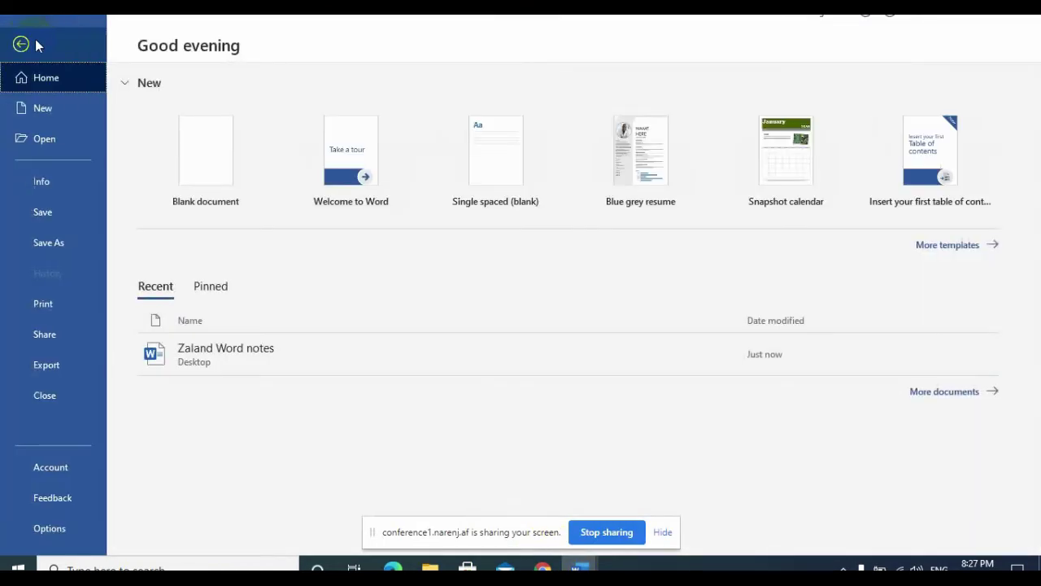
{"action": "left_click", "coordinate": [58, 115]}
{"action": "left_click", "coordinate": [193, 155]}
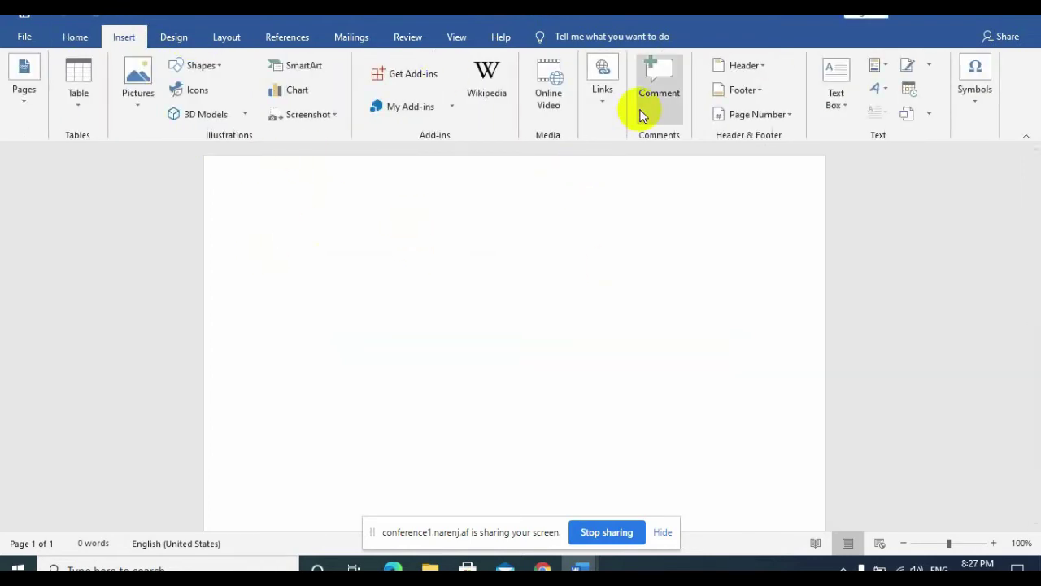
{"action": "left_click", "coordinate": [602, 122]}
Step: In the Insert Hyperlink dialog, browse recent pages, recent files, and Place in This Document targets
{"action": "left_click", "coordinate": [599, 167]}
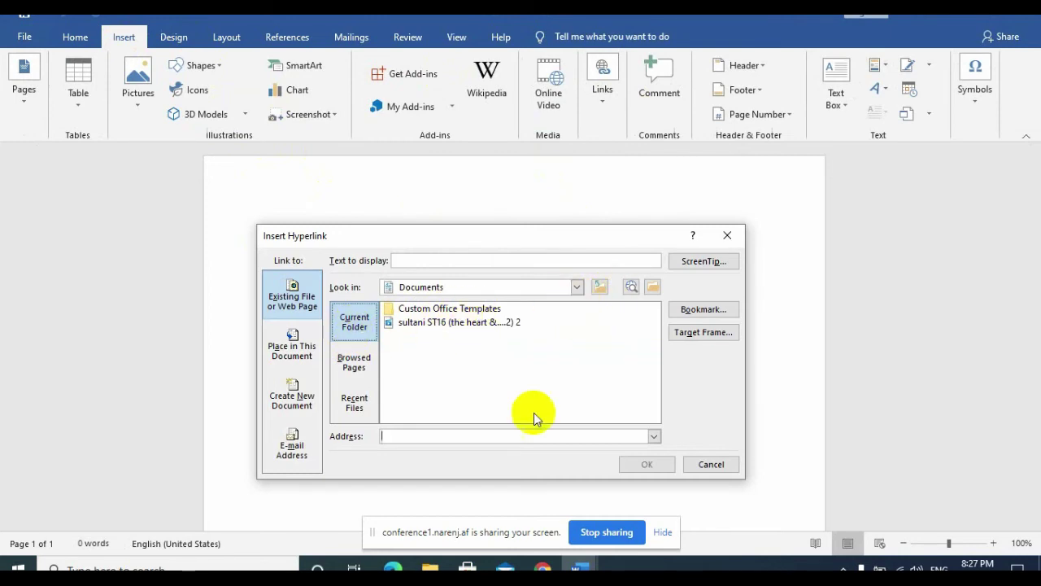
{"action": "left_click", "coordinate": [364, 369]}
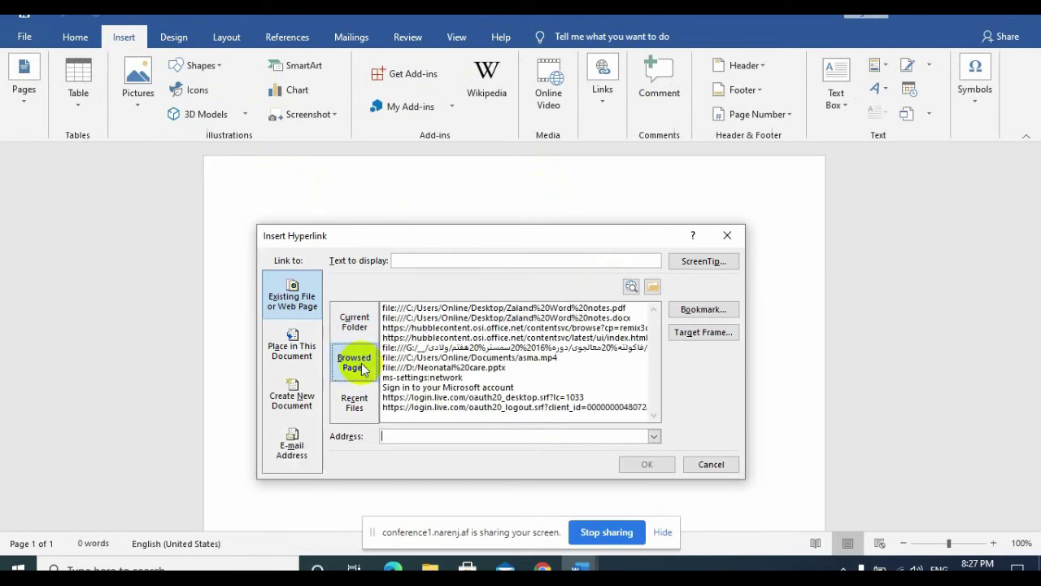
{"action": "left_click", "coordinate": [539, 348]}
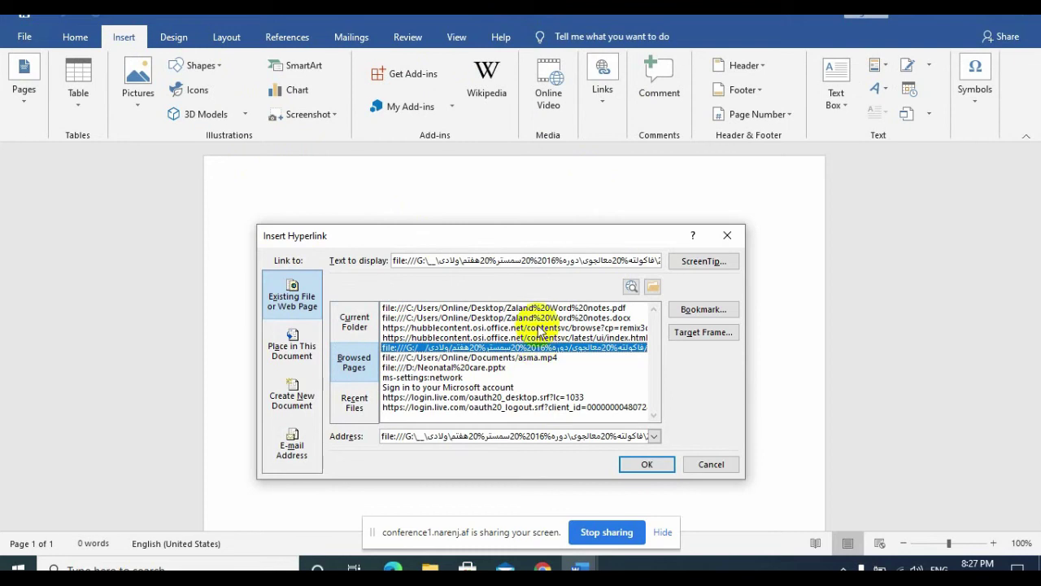
{"action": "left_click", "coordinate": [539, 328]}
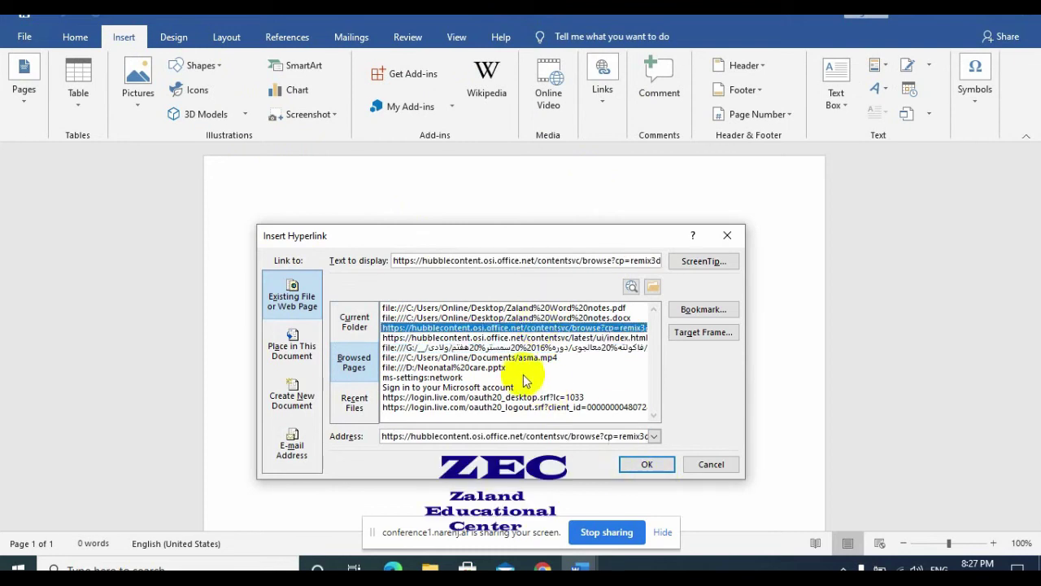
{"action": "left_click", "coordinate": [356, 404]}
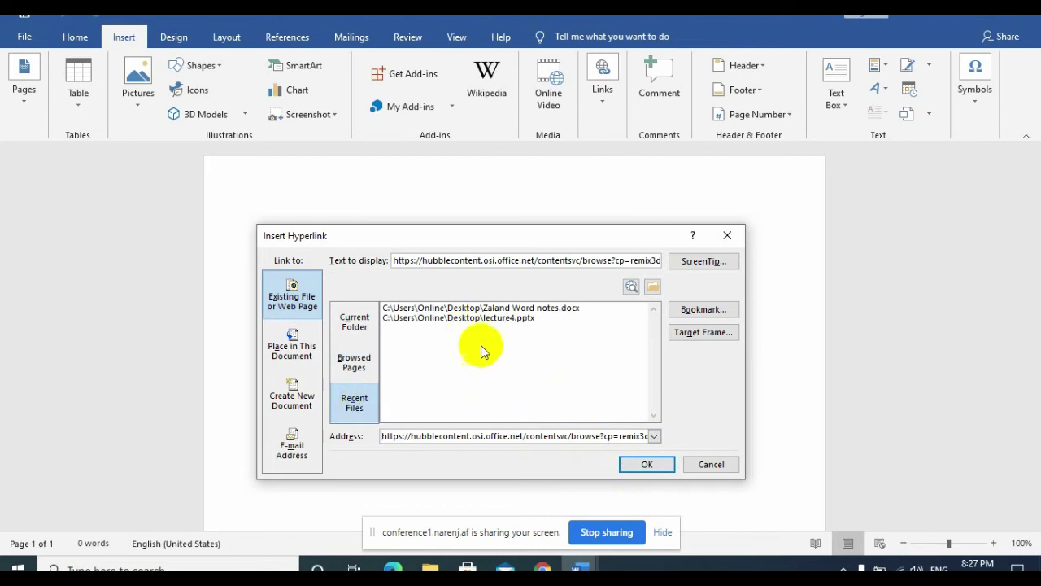
{"action": "left_click", "coordinate": [542, 310]}
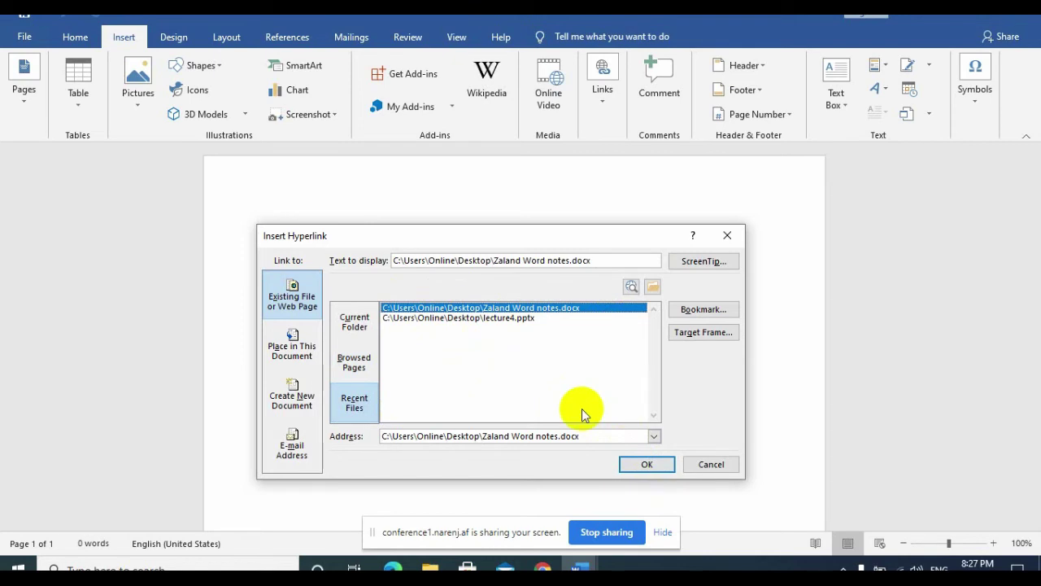
{"action": "left_click", "coordinate": [301, 346]}
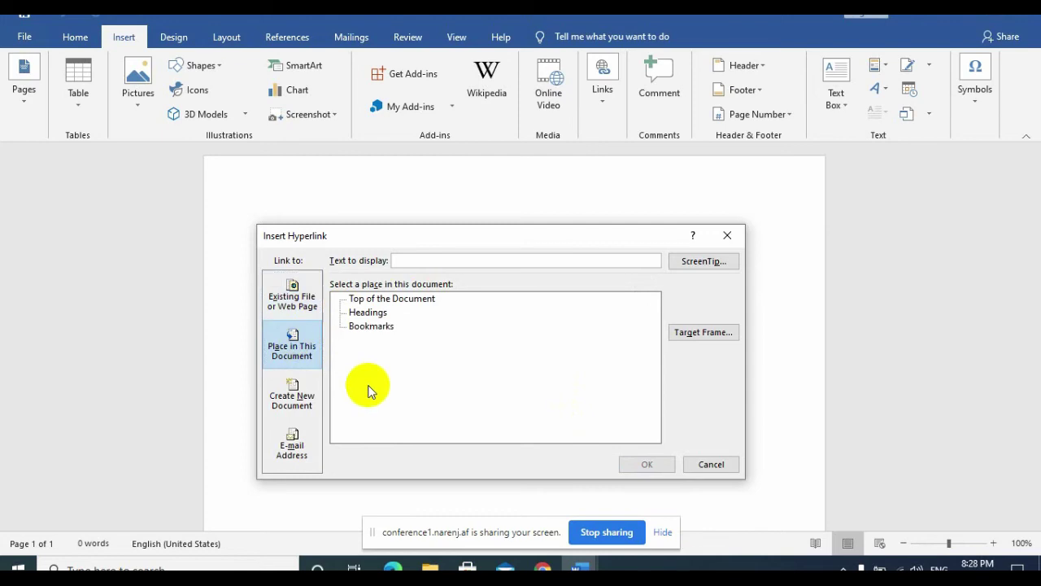
Step: Close the hyperlink dialog, then type Afghanistan with =rand() sample paragraphs below it
{"action": "left_click", "coordinate": [726, 465]}
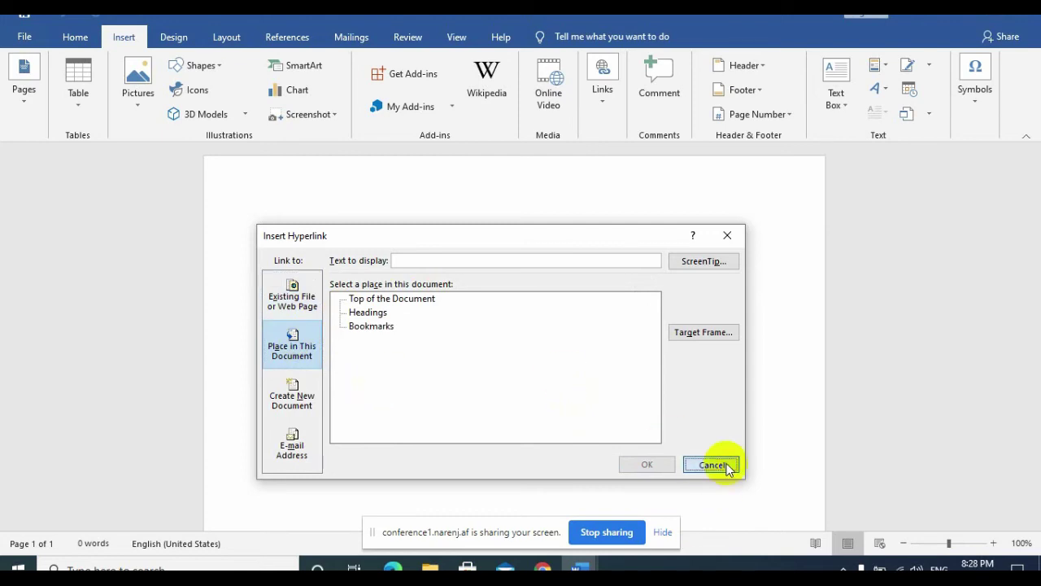
{"action": "type", "text": "af"}
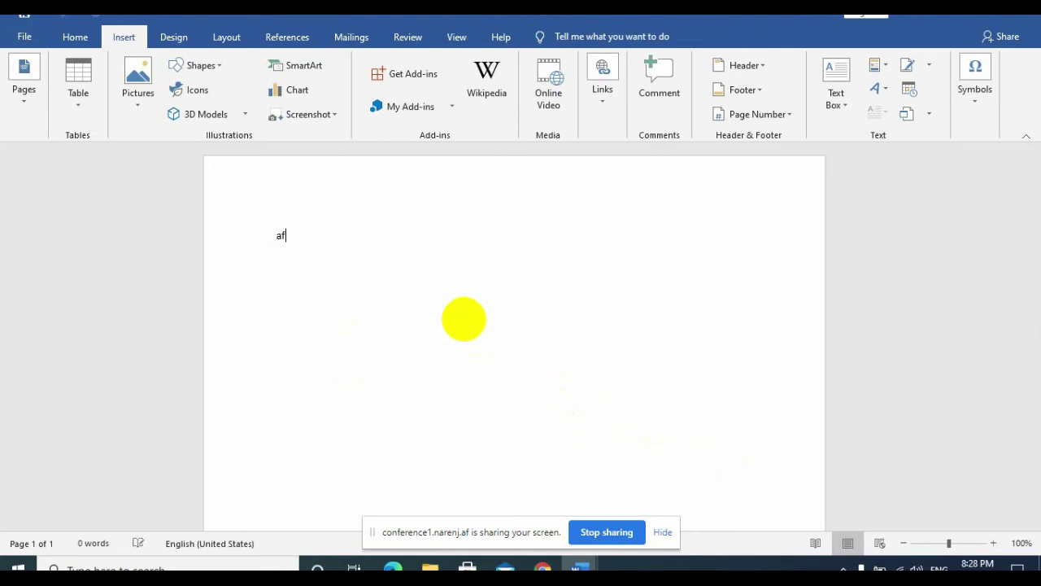
{"action": "type", "text": "ghanis"}
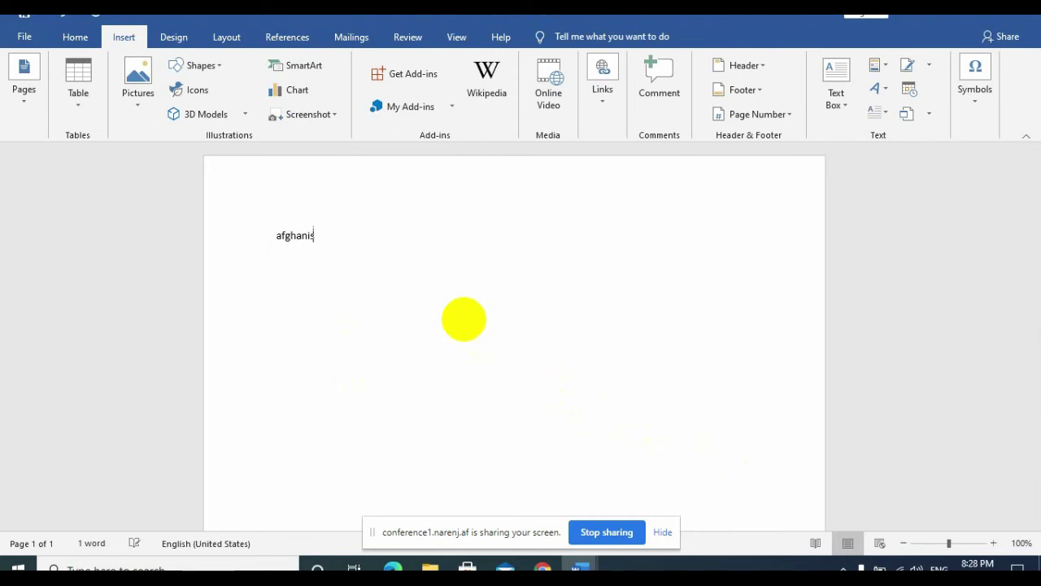
{"action": "type", "text": "tan"}
{"action": "key", "text": "Return"}
{"action": "type", "text": "=rand("}
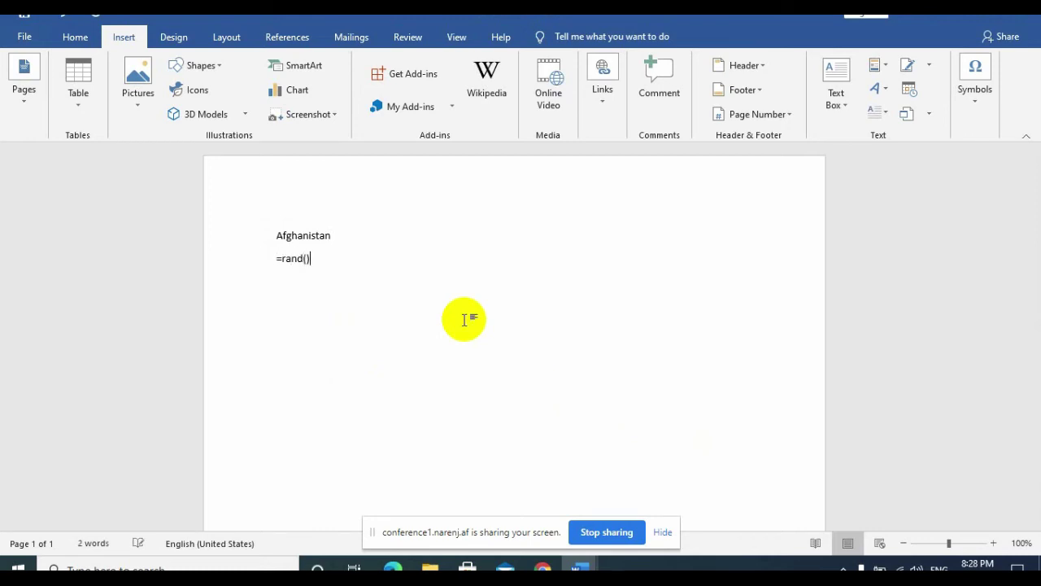
{"action": "key", "text": "Return"}
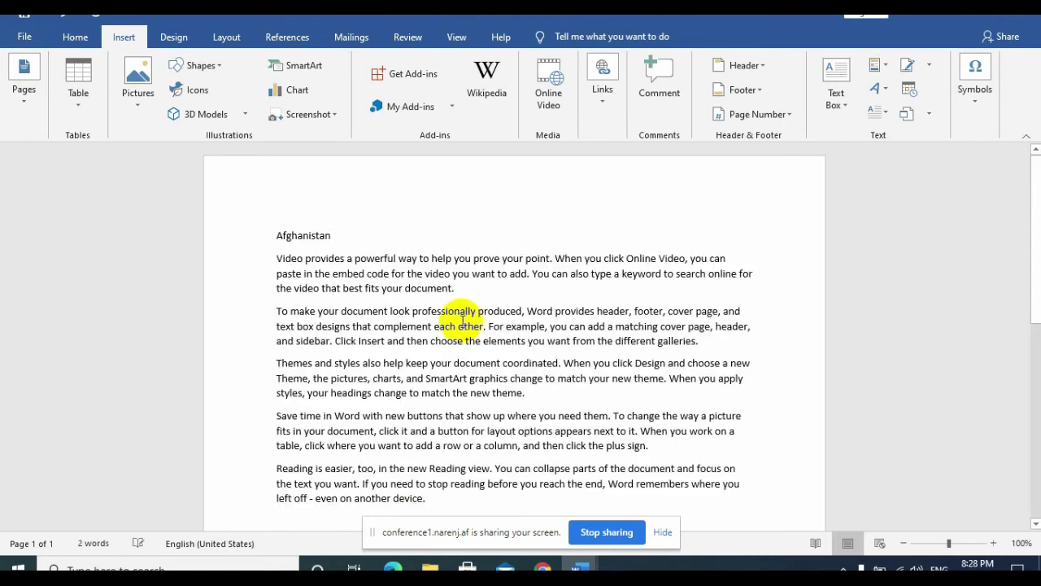
{"action": "scroll", "coordinate": [461, 319], "scroll_direction": "down", "scroll_amount": 2}
{"action": "key", "text": "Return"}
{"action": "key", "text": "Return"}
{"action": "key", "text": "Return"}
{"action": "key", "text": "Return"}
{"action": "key", "text": "Return"}
{"action": "key", "text": "Return"}
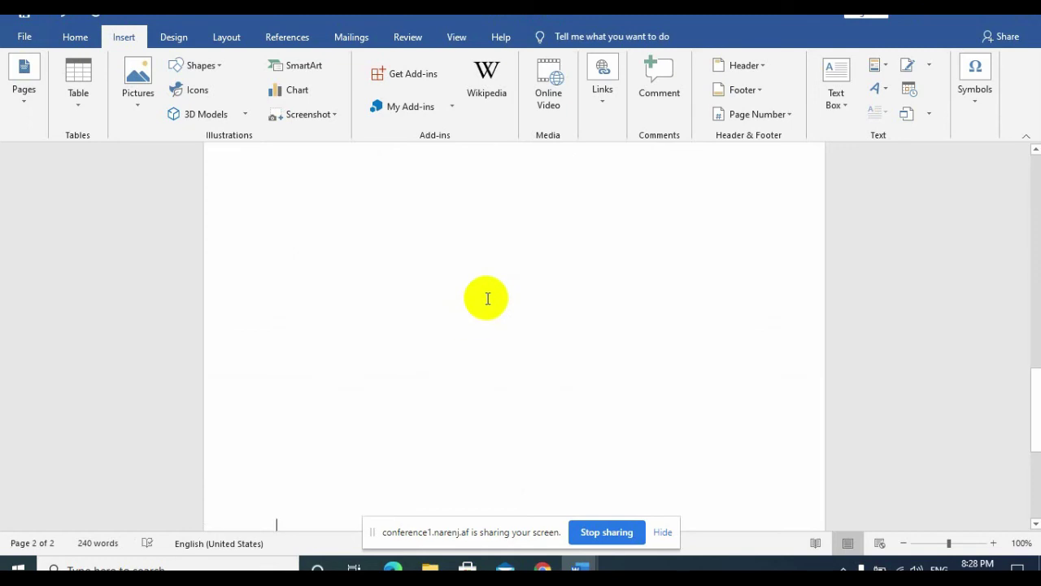
Step: Add the Kabul line on a new page with sample paragraphs below it
{"action": "type", "text": "kabu"}
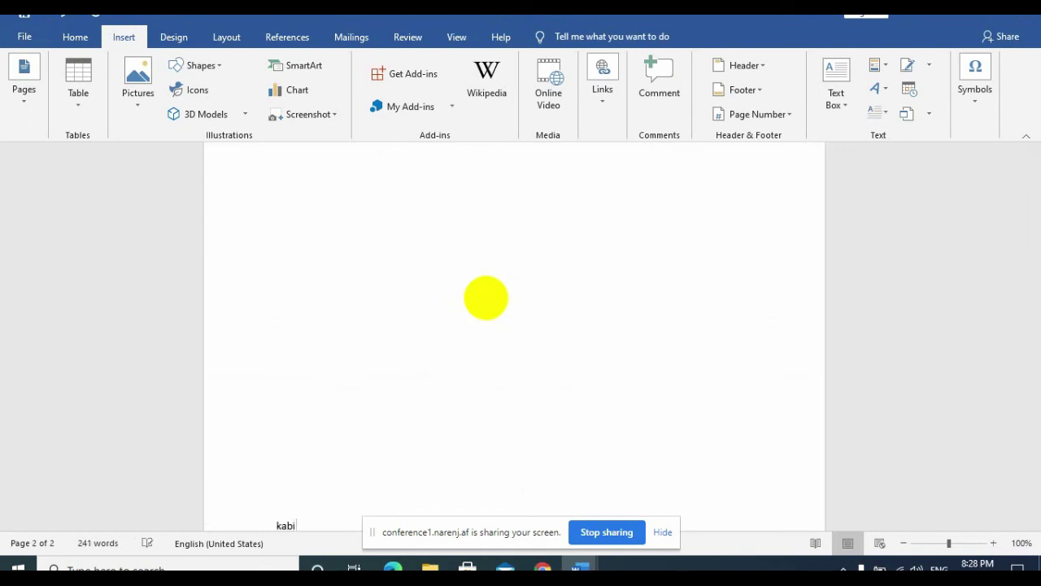
{"action": "type", "text": "l"}
{"action": "key", "text": "Return"}
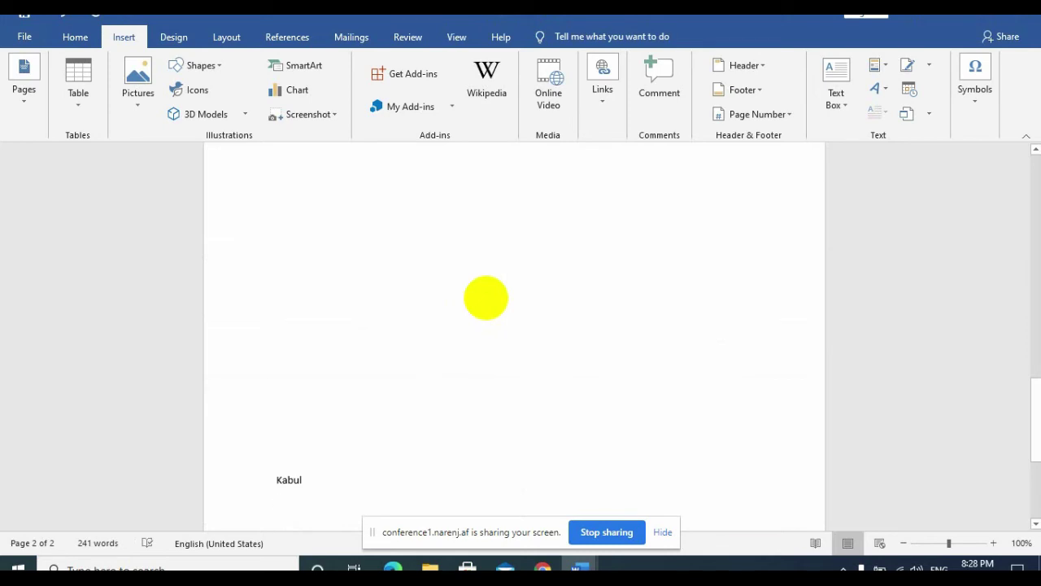
{"action": "type", "text": "=rand("}
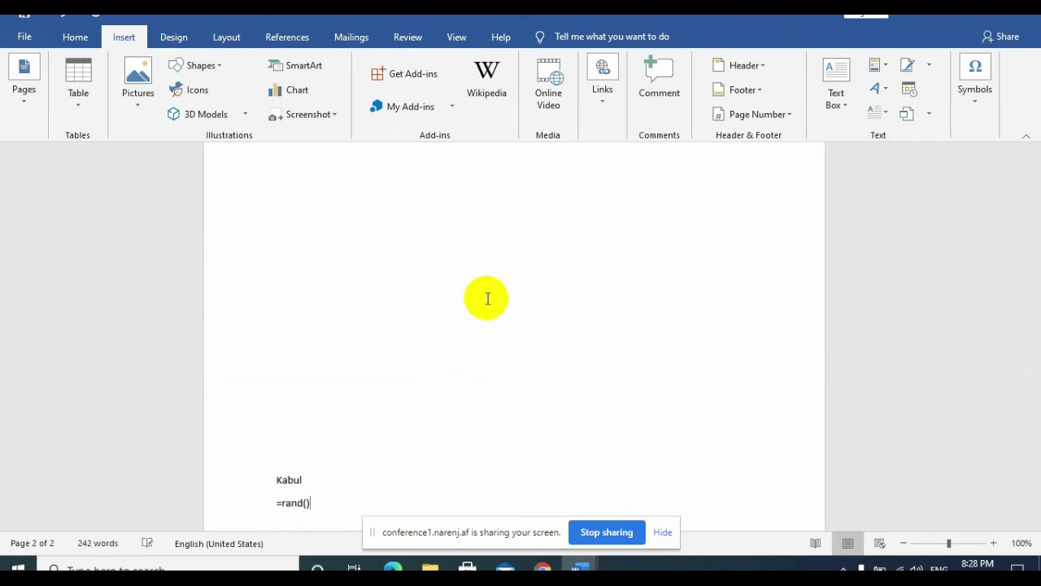
{"action": "key", "text": "Return"}
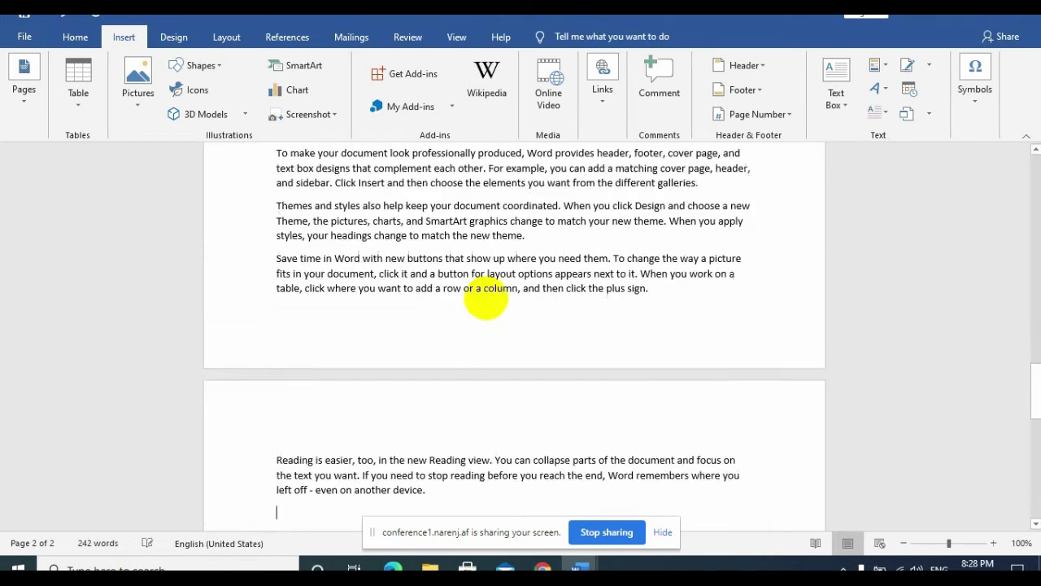
{"action": "scroll", "coordinate": [486, 298], "scroll_direction": "down", "scroll_amount": 2}
{"action": "scroll", "coordinate": [483, 301], "scroll_direction": "down", "scroll_amount": 5}
{"action": "scroll", "coordinate": [483, 301], "scroll_direction": "down", "scroll_amount": 3}
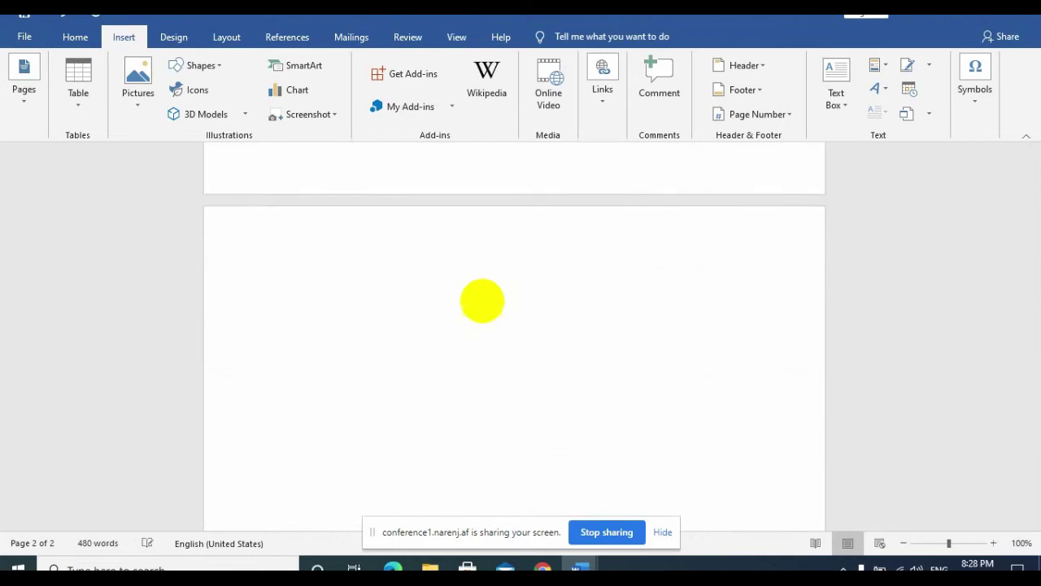
{"action": "scroll", "coordinate": [483, 301], "scroll_direction": "down", "scroll_amount": 2}
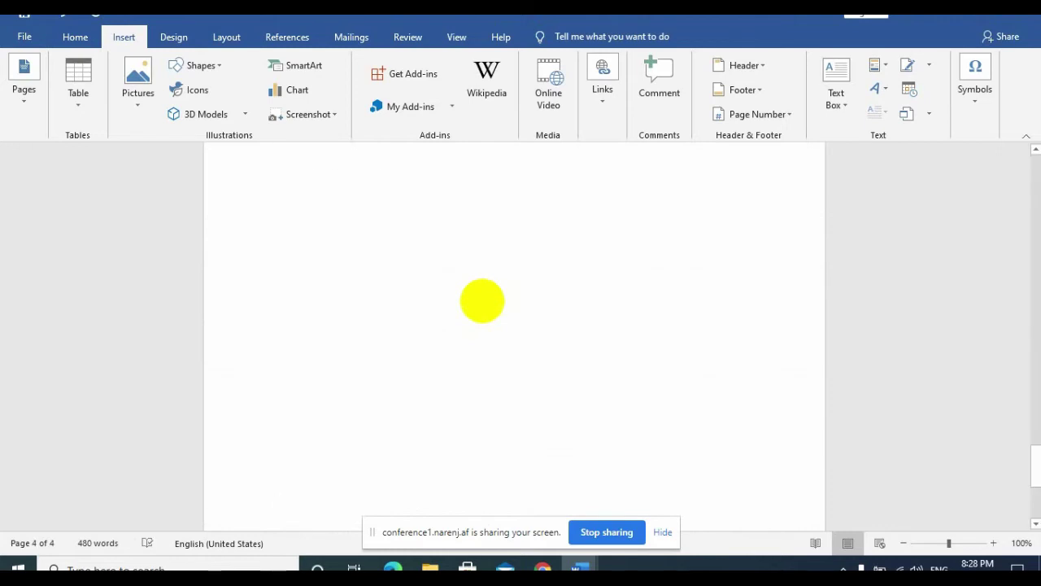
Step: Add the Paktia line on a new page followed by =rand() sample paragraphs
{"action": "type", "text": "paktia"}
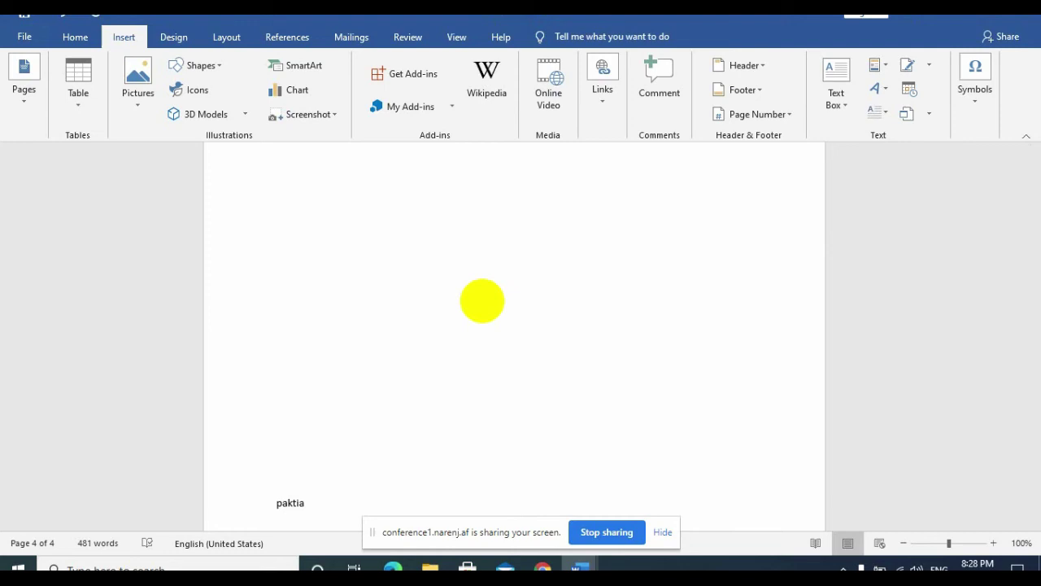
{"action": "key", "text": "Return"}
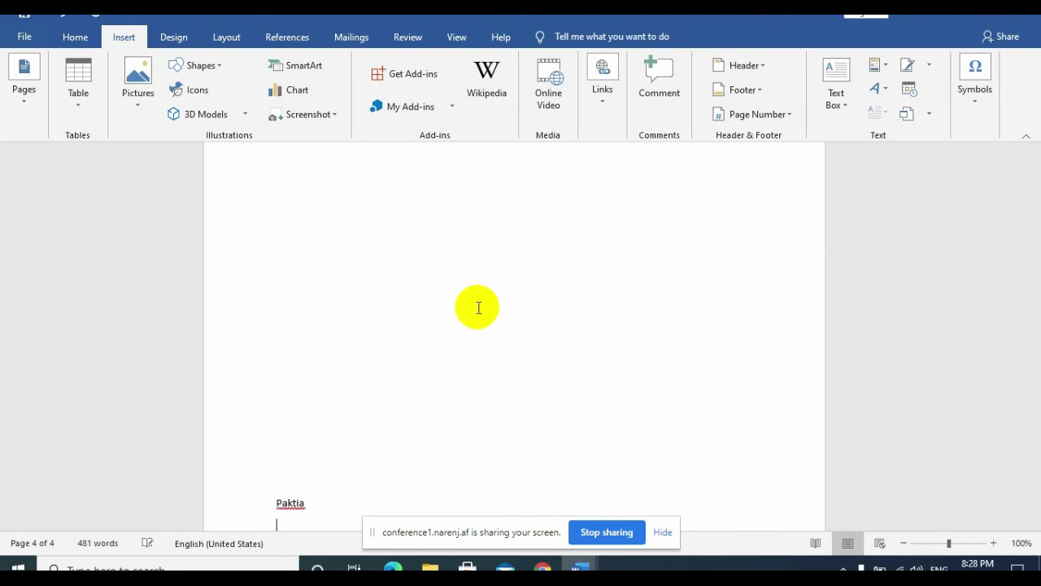
{"action": "type", "text": "="}
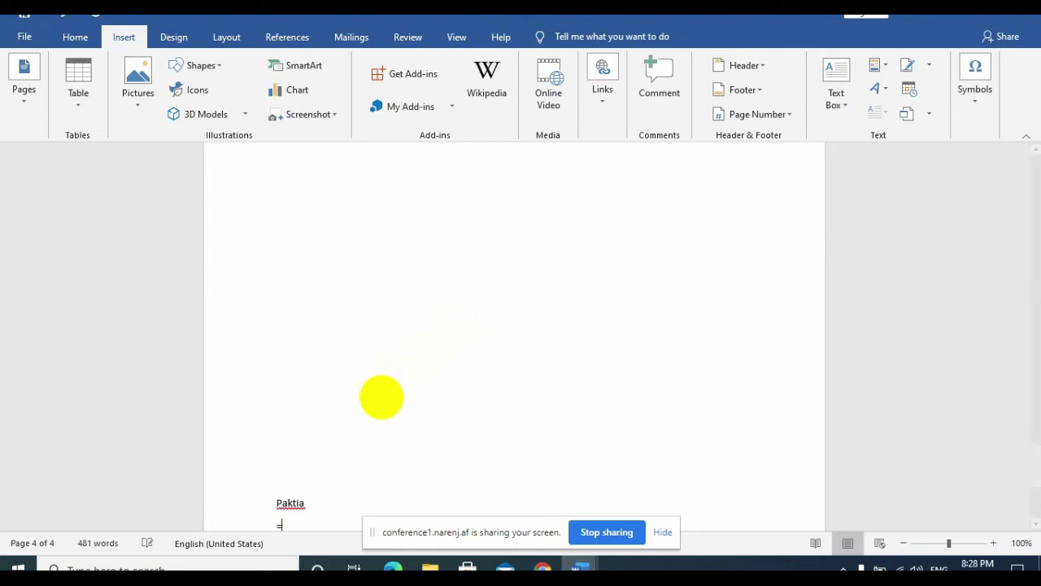
{"action": "type", "text": "rand"}
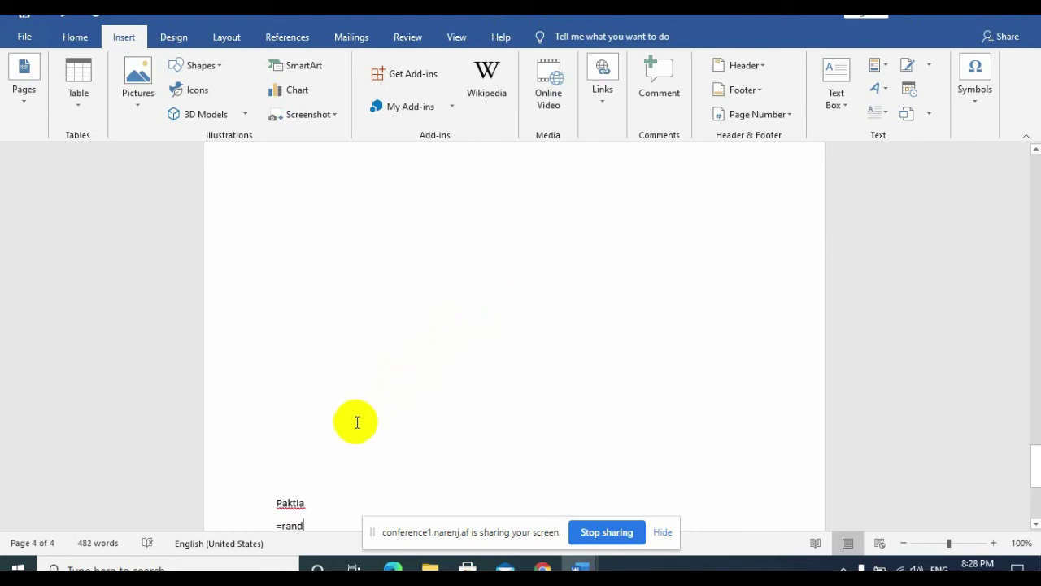
{"action": "type", "text": "()"}
{"action": "key", "text": "Return"}
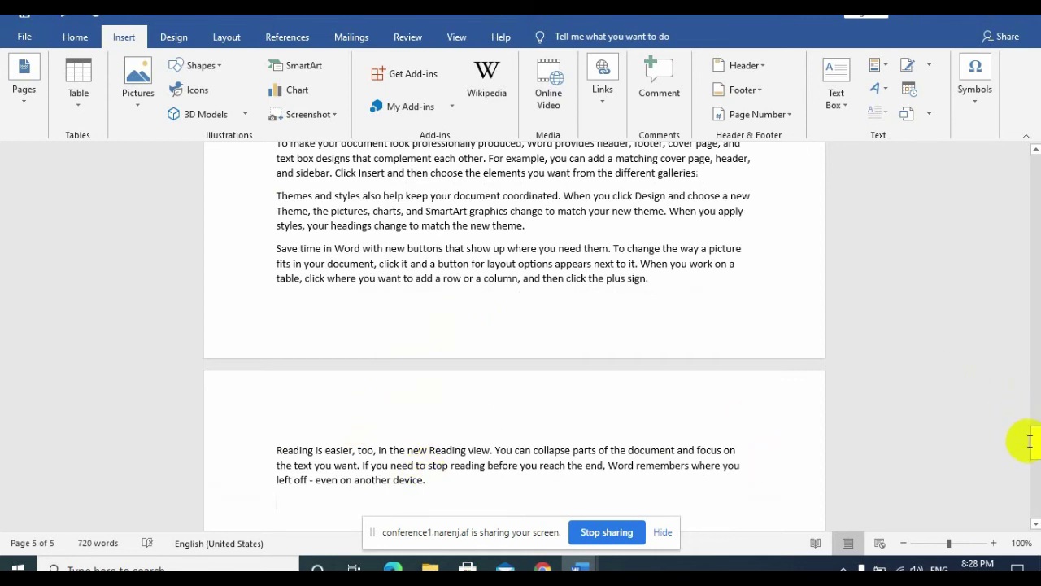
{"action": "mouse_move", "coordinate": [1037, 442]}
{"action": "left_mouse_down"}
{"action": "mouse_move", "coordinate": [1023, 368]}
{"action": "mouse_move", "coordinate": [1033, 416]}
{"action": "left_mouse_up"}
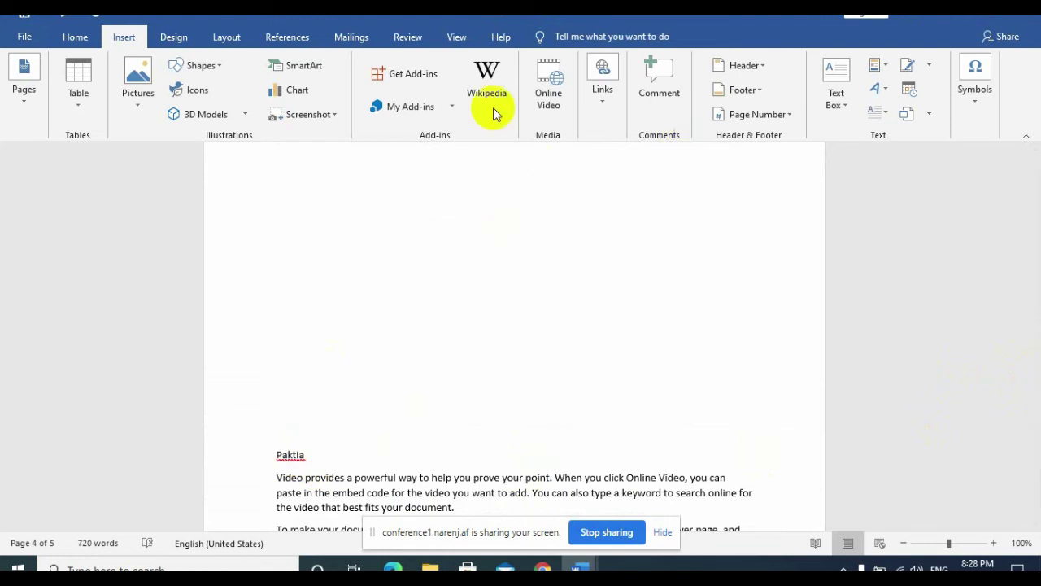
Step: Apply the Heading 1 style to the Paktia, Kabul and Afghanistan lines
{"action": "left_click", "coordinate": [75, 38]}
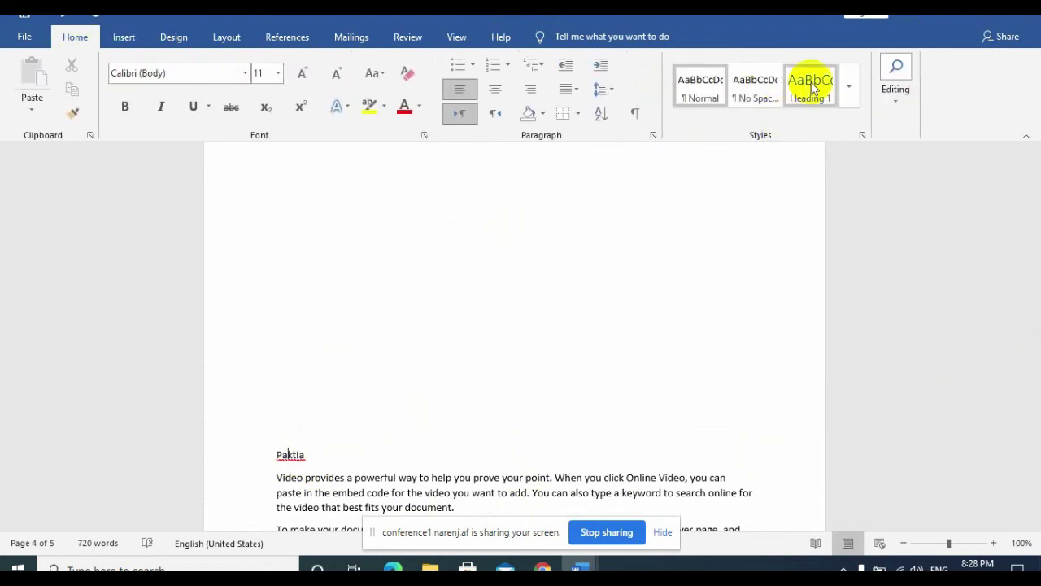
{"action": "left_click", "coordinate": [809, 85]}
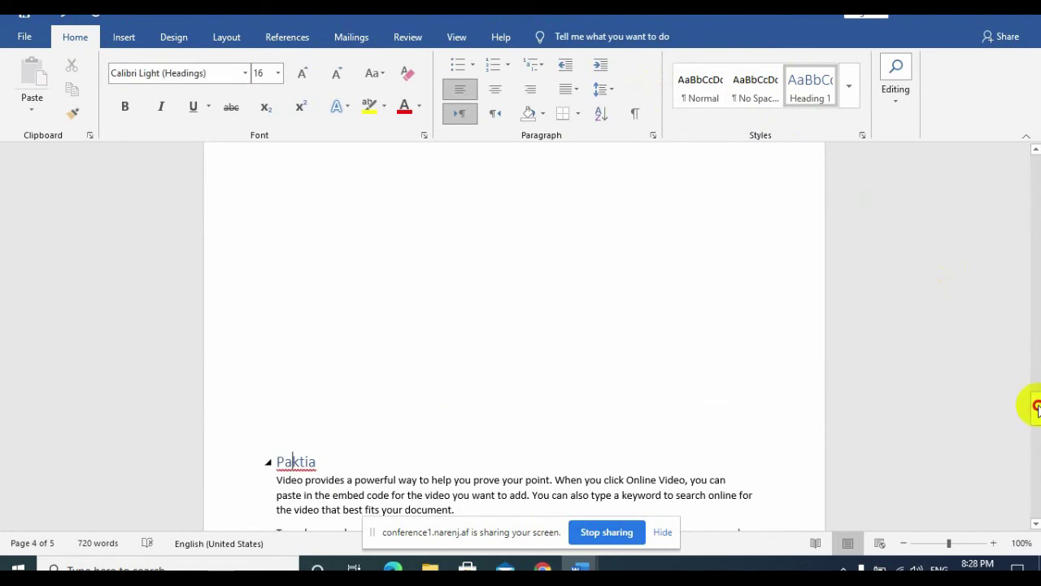
{"action": "left_click_drag", "start_coordinate": [1036, 407], "coordinate": [1017, 274]}
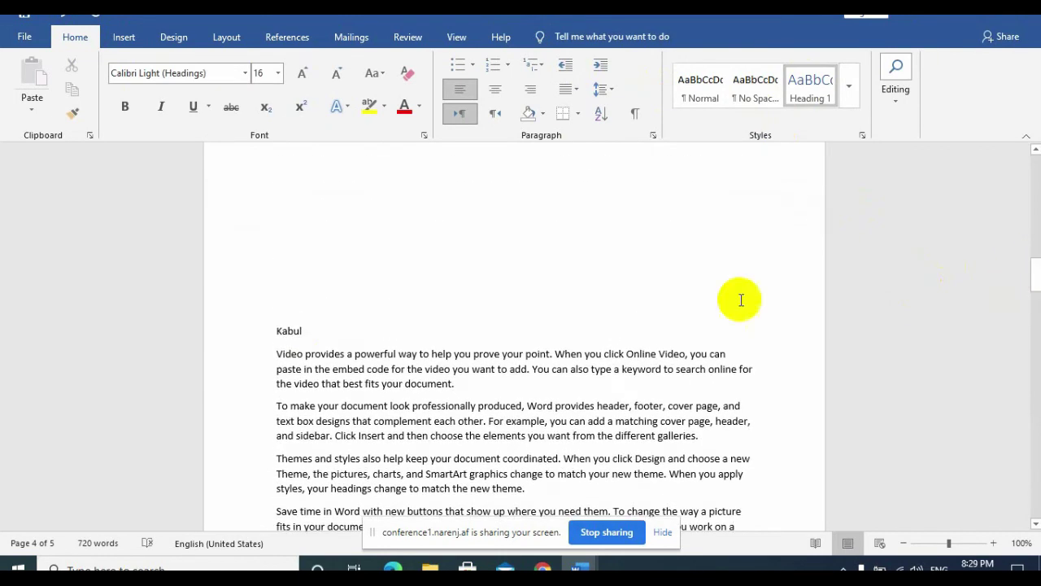
{"action": "left_click", "coordinate": [277, 330]}
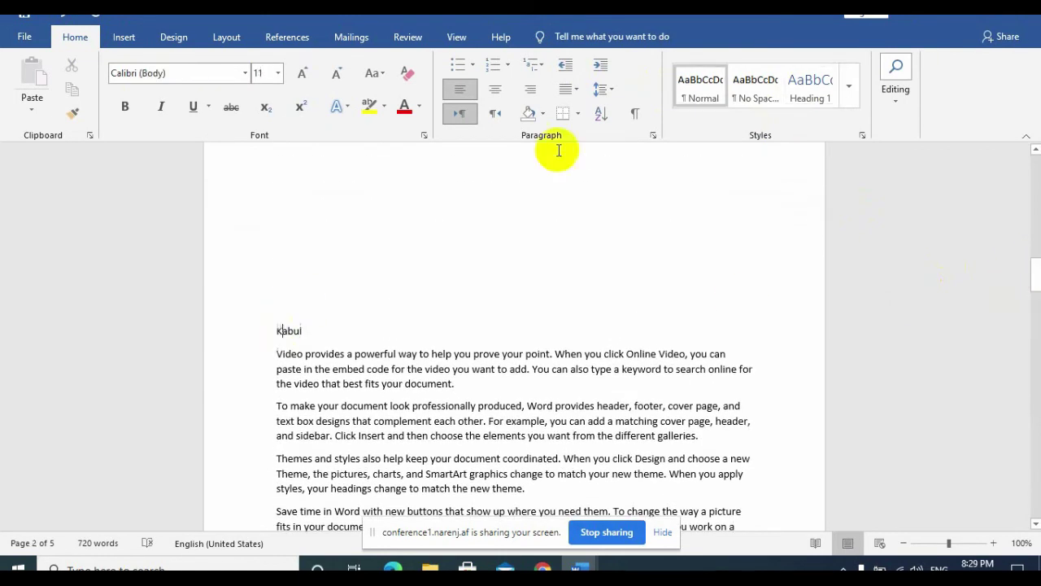
{"action": "left_click", "coordinate": [805, 88]}
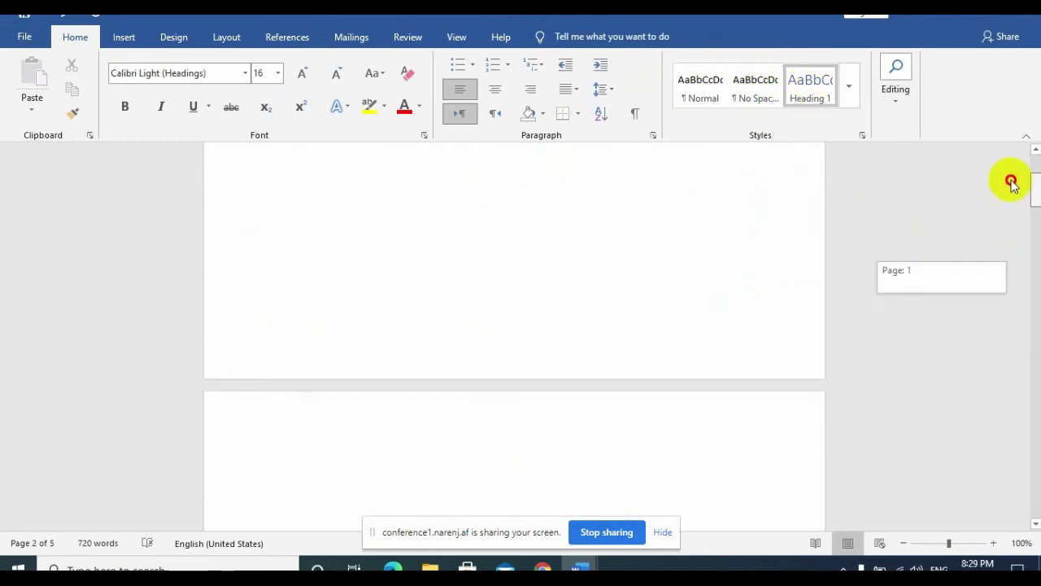
{"action": "left_click_drag", "start_coordinate": [1037, 281], "coordinate": [1017, 171]}
{"action": "left_click", "coordinate": [314, 234]}
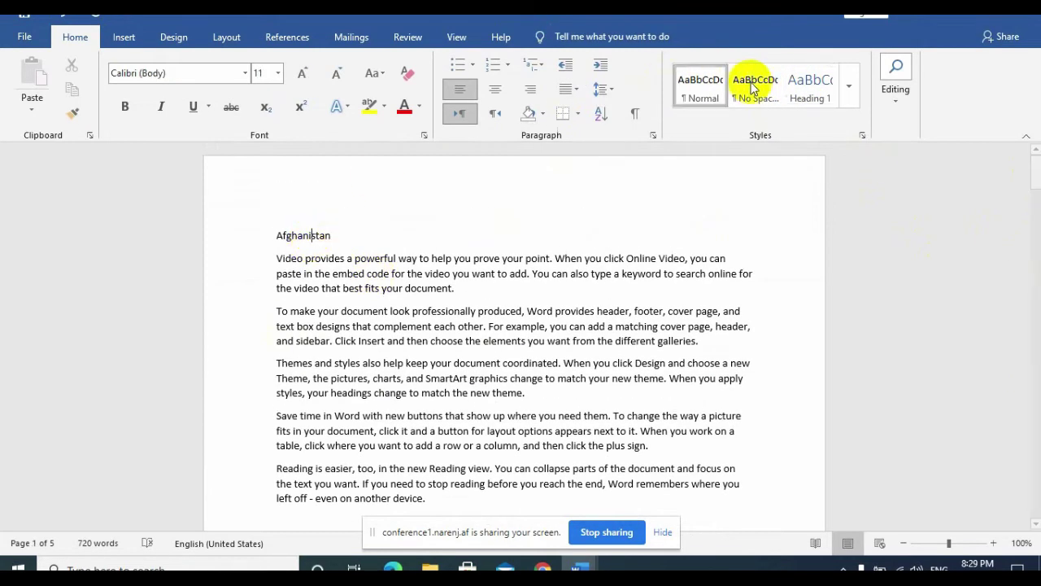
{"action": "left_click", "coordinate": [808, 86]}
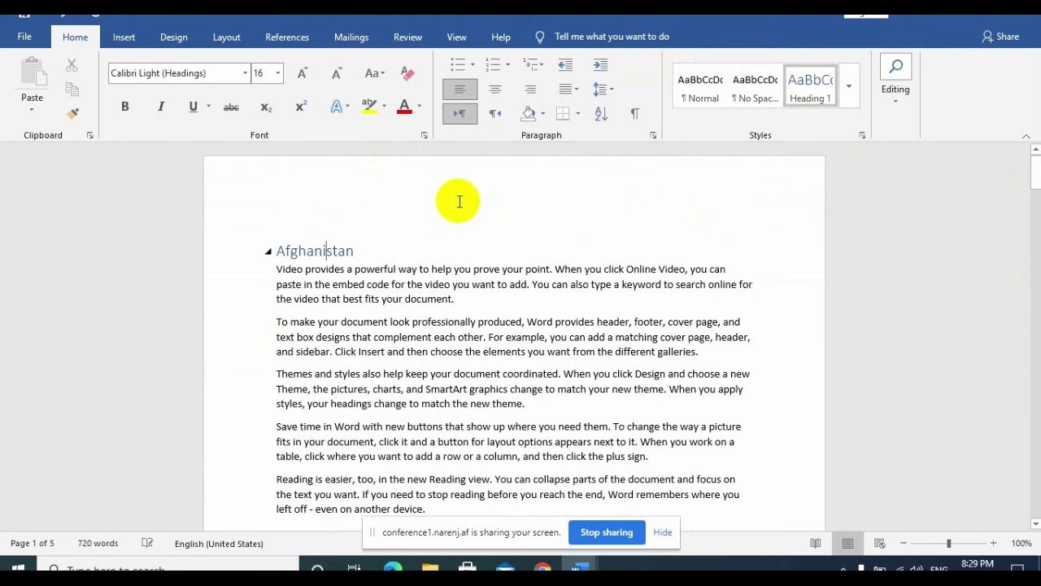
Step: Reopen Insert Hyperlink with Place in This Document listing the new headings
{"action": "key", "text": "End"}
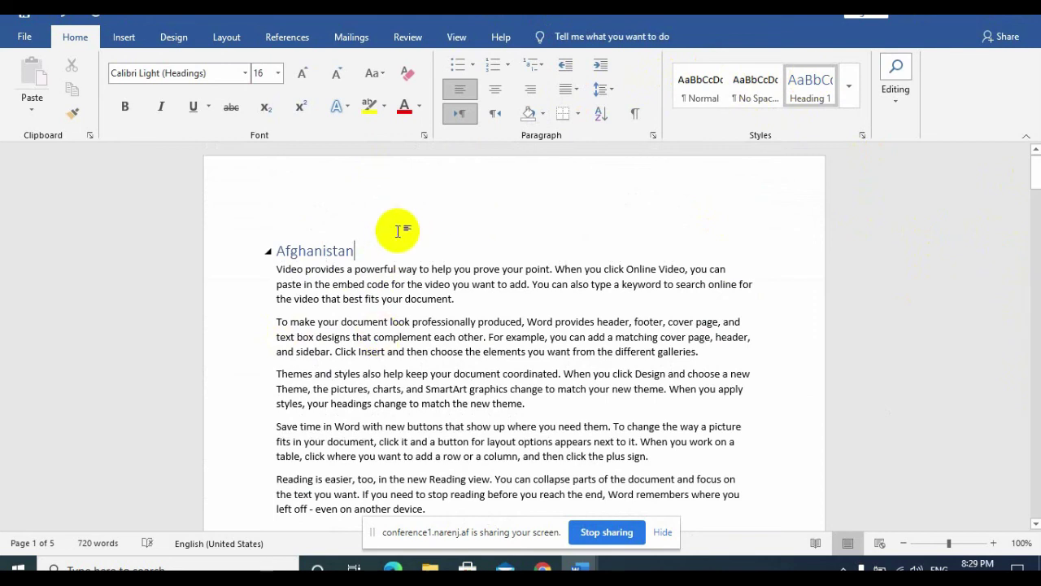
{"action": "left_click", "coordinate": [124, 37]}
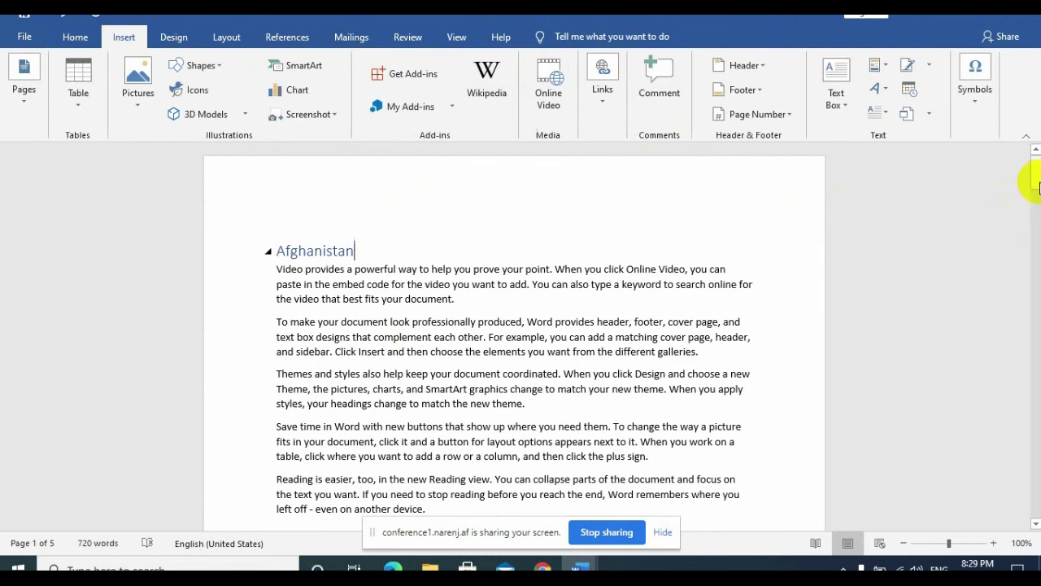
{"action": "mouse_move", "coordinate": [1035, 171]}
{"action": "left_mouse_down"}
{"action": "mouse_move", "coordinate": [1035, 430]}
{"action": "mouse_move", "coordinate": [990, 203]}
{"action": "left_mouse_up"}
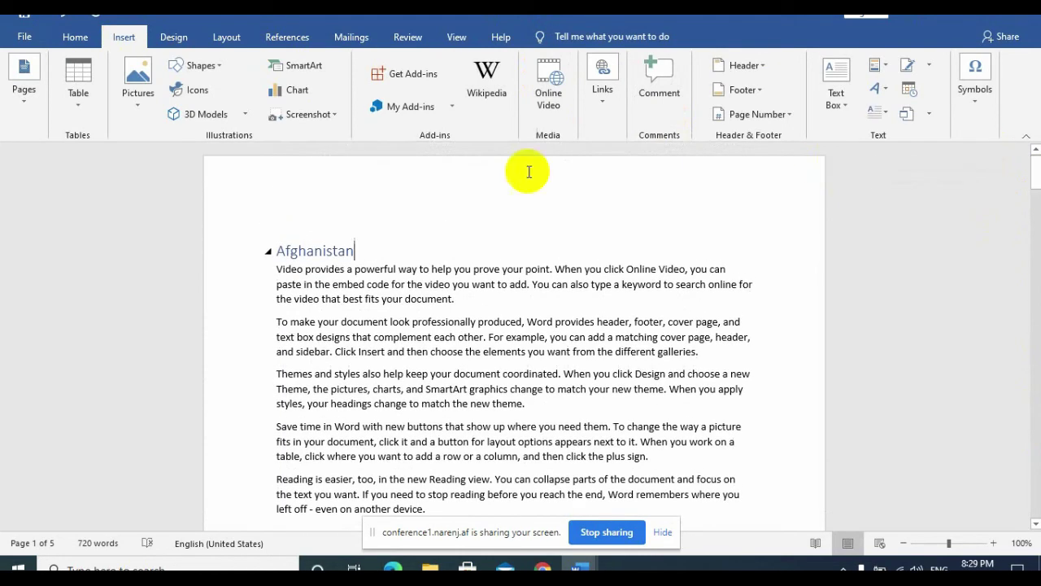
{"action": "left_click", "coordinate": [591, 100]}
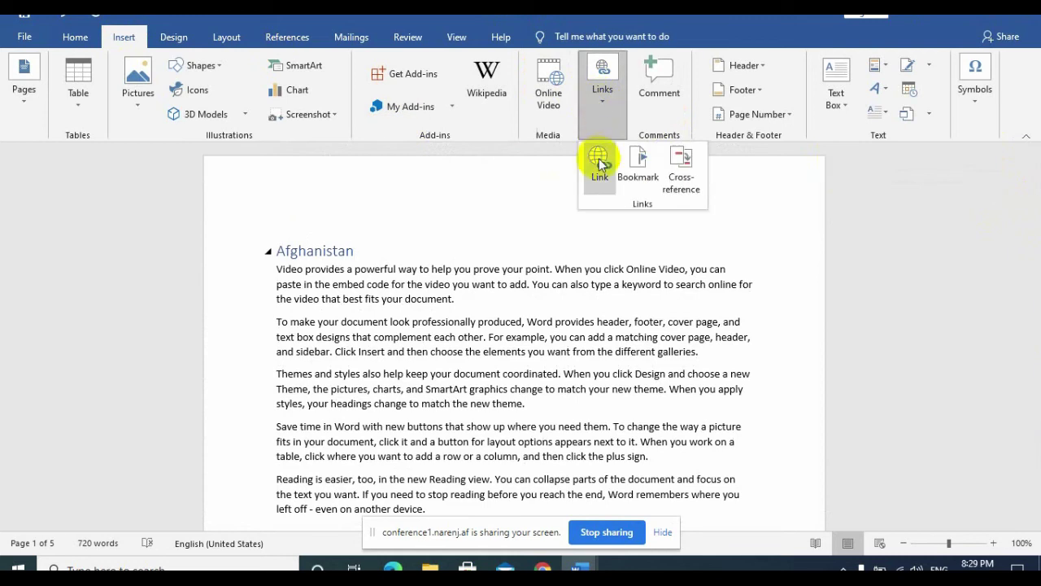
{"action": "left_click", "coordinate": [600, 169]}
{"action": "left_click", "coordinate": [297, 358]}
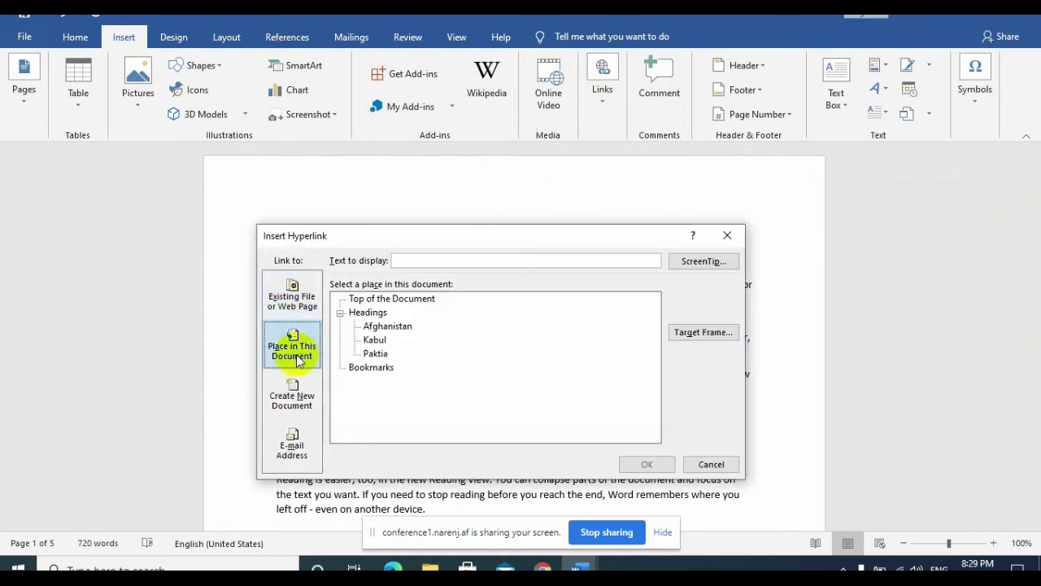
Step: Insert a trial link to the Afghanistan heading, then delete it again with Backspace
{"action": "left_click", "coordinate": [387, 328]}
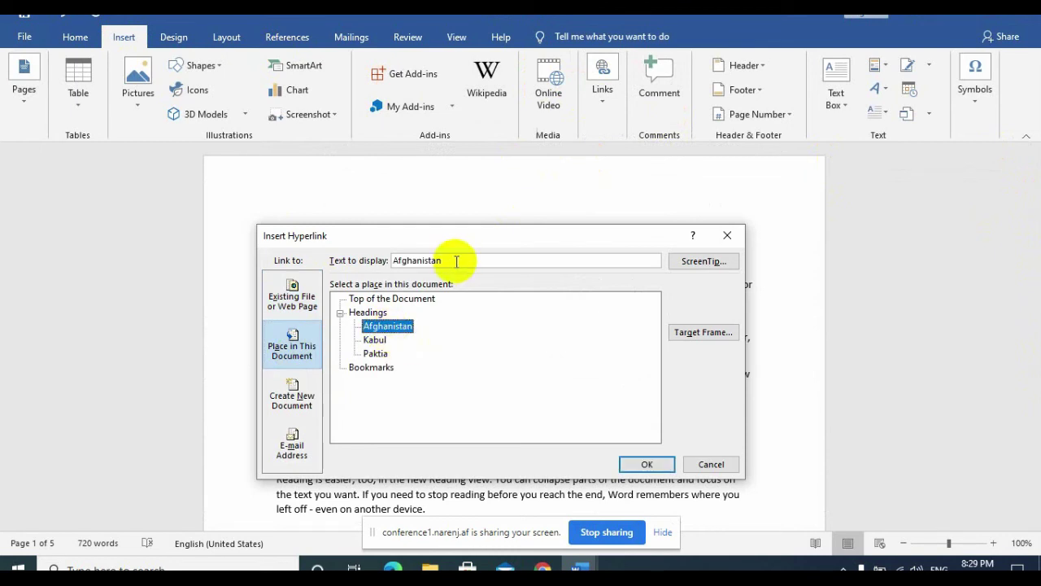
{"action": "left_click", "coordinate": [639, 464]}
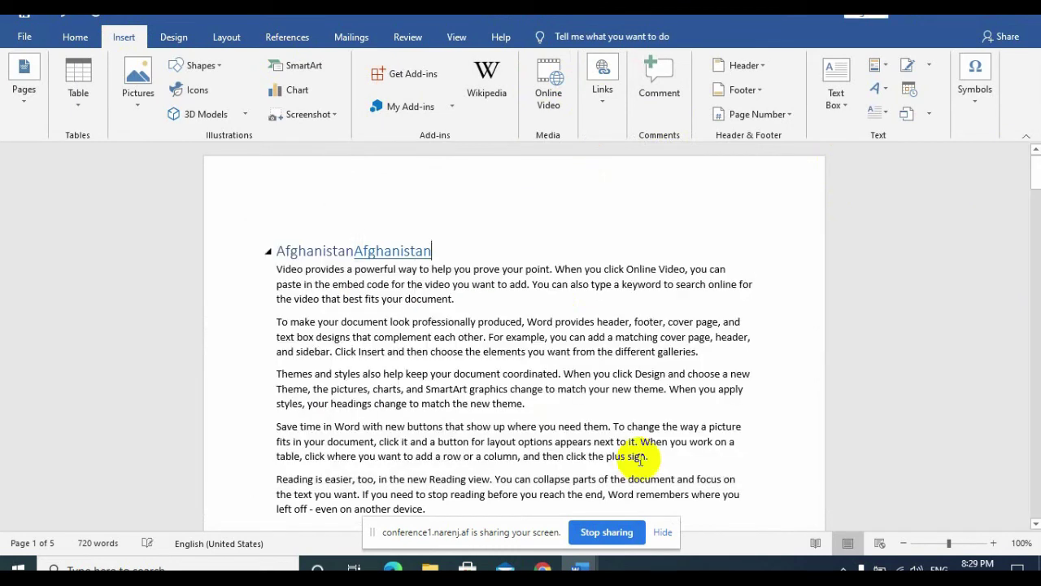
{"action": "key", "text": "BackSpace"}
{"action": "key", "text": "BackSpace"}
{"action": "key", "text": "BackSpace"}
{"action": "key", "text": "BackSpace"}
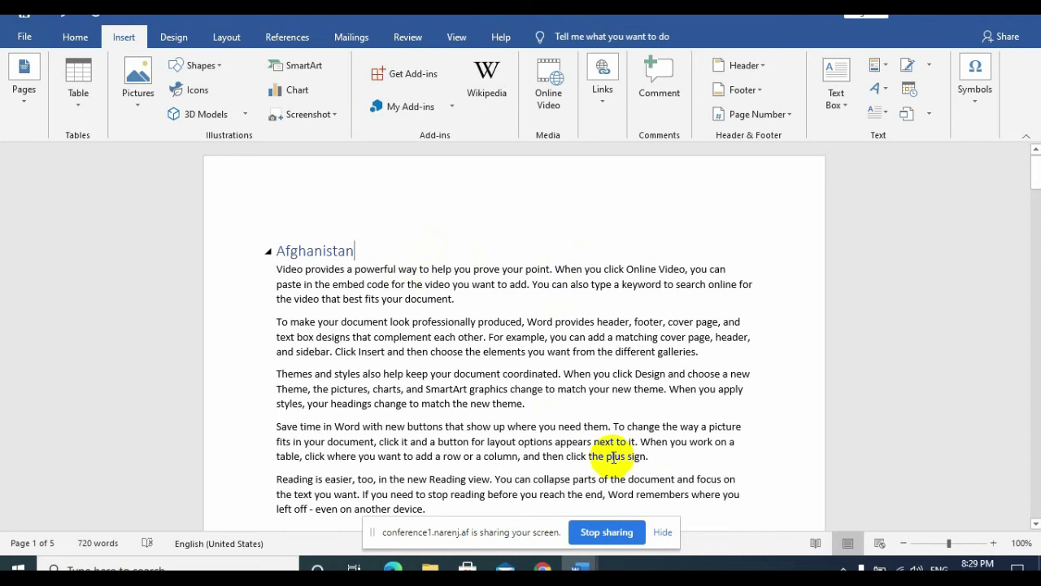
{"action": "mouse_move", "coordinate": [543, 568]}
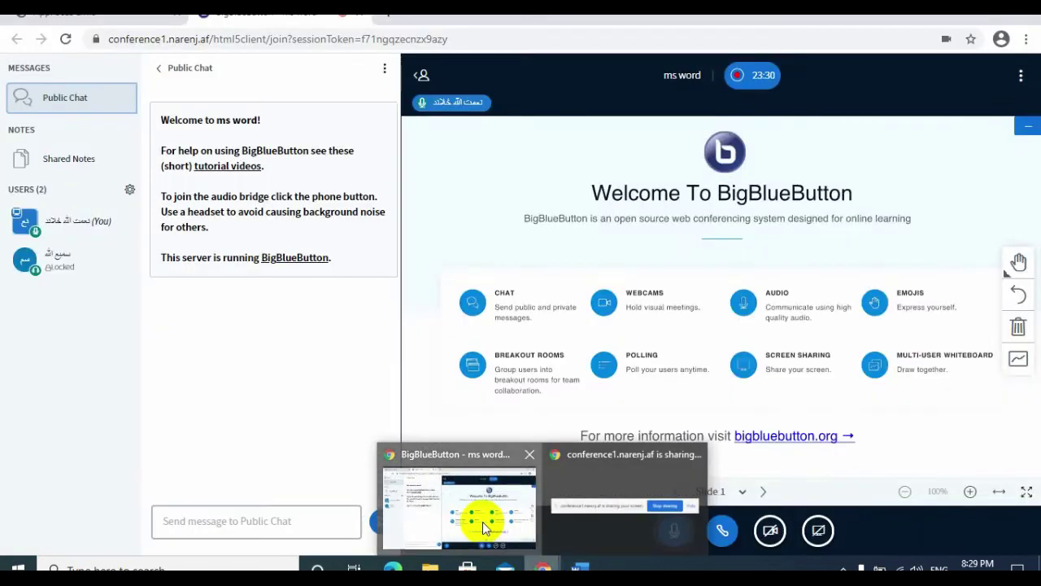
{"action": "left_click", "coordinate": [482, 522]}
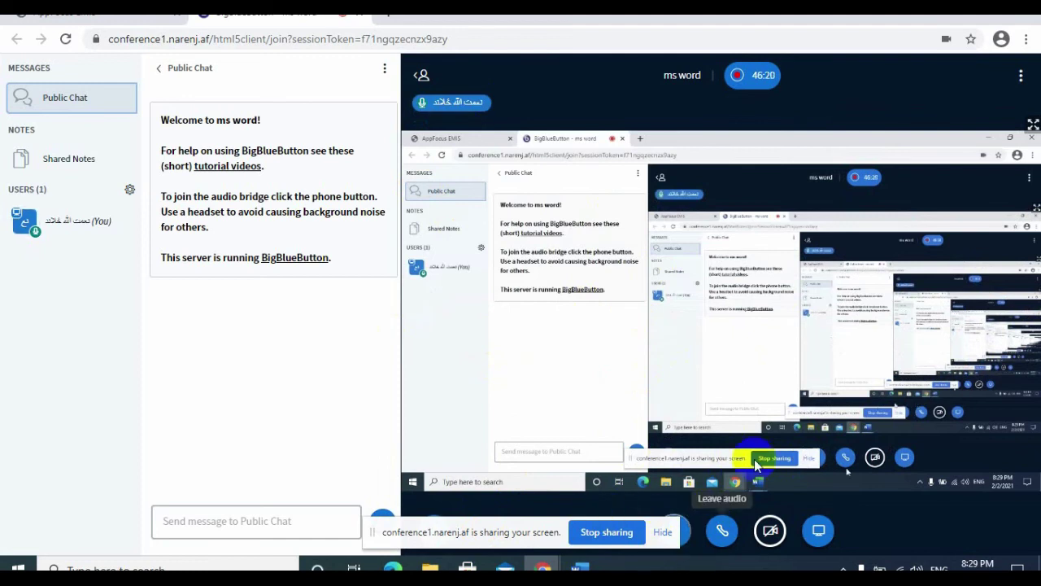
{"action": "left_click", "coordinate": [750, 80]}
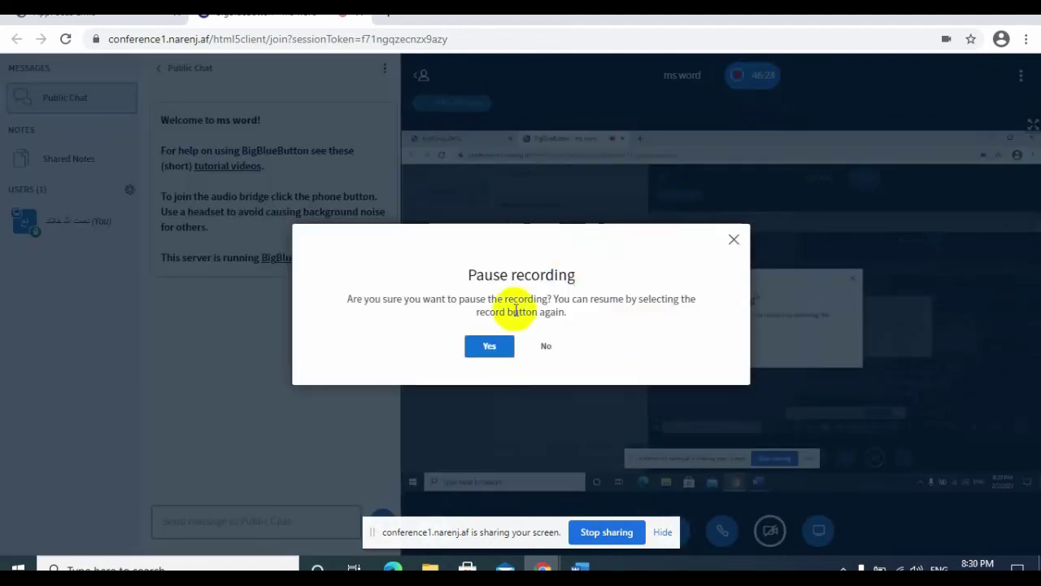
{"action": "left_click", "coordinate": [488, 348]}
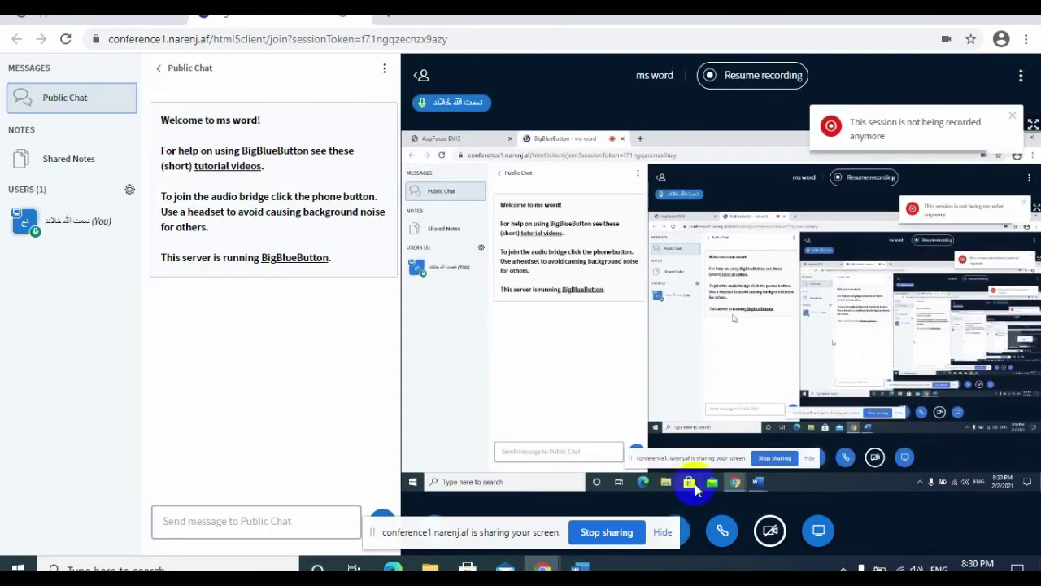
{"action": "left_click", "coordinate": [675, 530]}
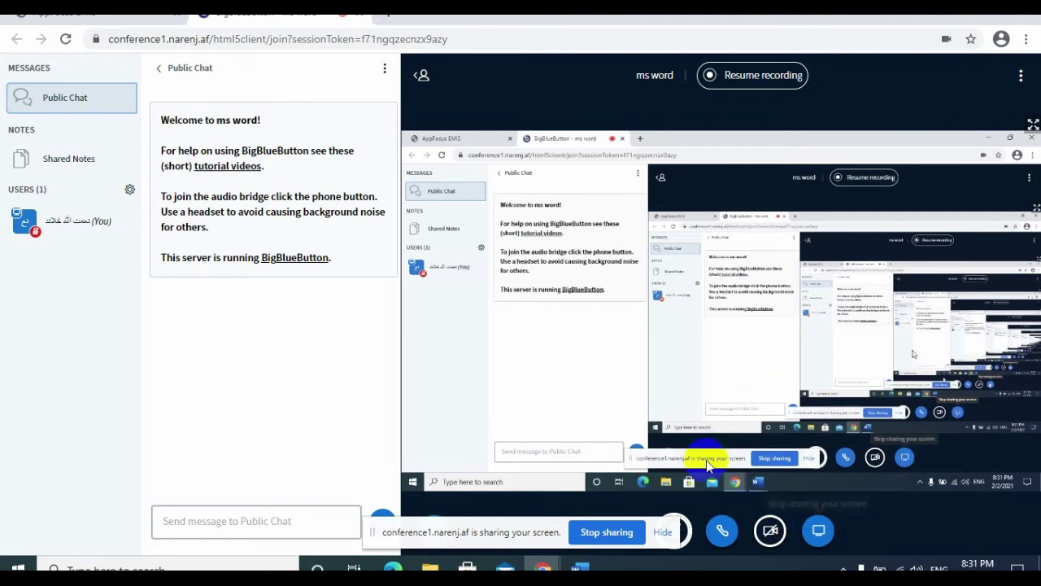
{"action": "left_click", "coordinate": [753, 76]}
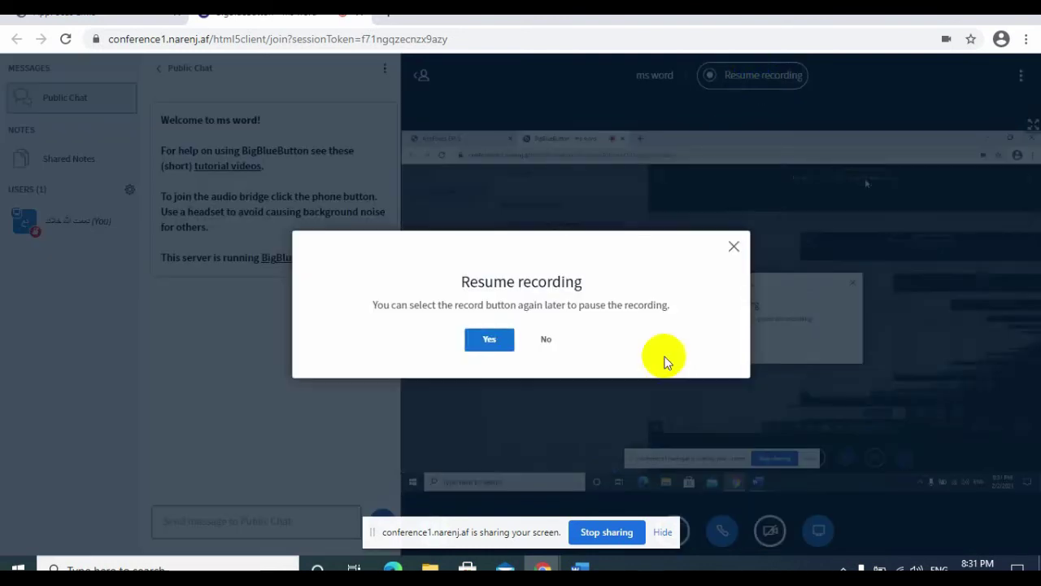
{"action": "left_click", "coordinate": [487, 342]}
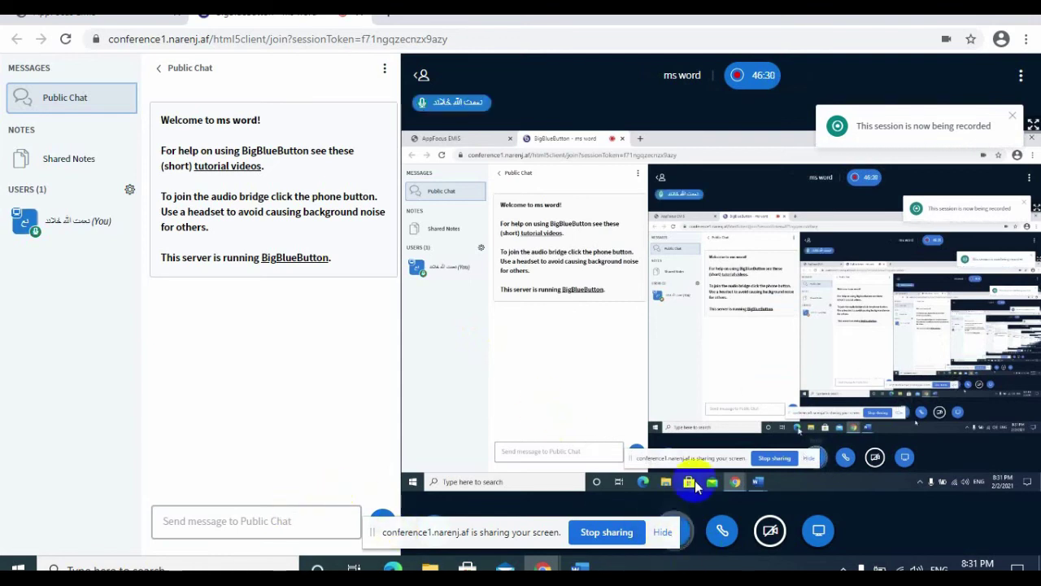
{"action": "left_click", "coordinate": [953, 15]}
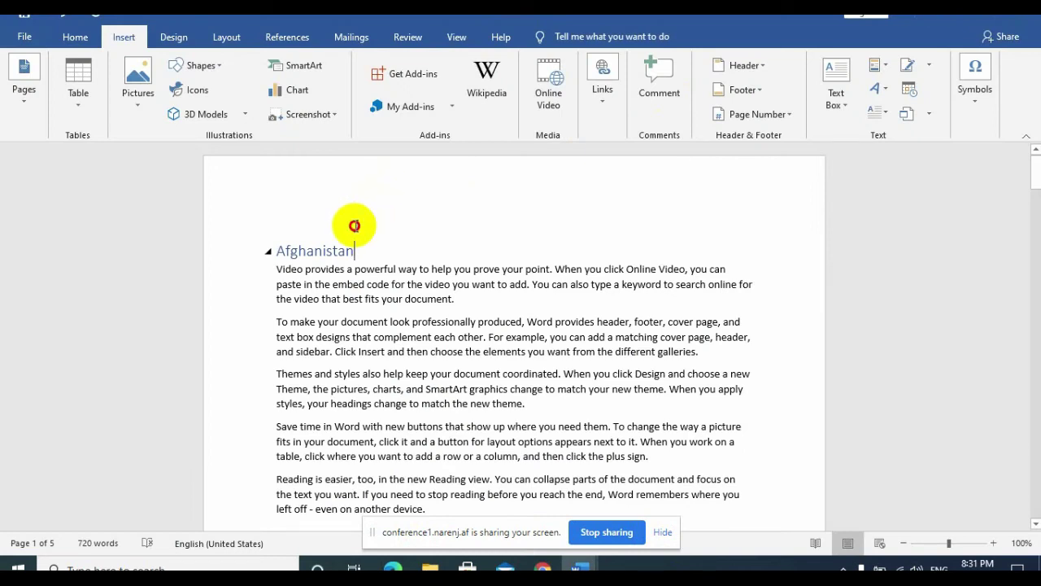
Step: Briefly enter and leave header editing, then place the cursor at the end of the Afghanistan heading
{"action": "double_click", "coordinate": [354, 224]}
{"action": "double_click", "coordinate": [380, 254]}
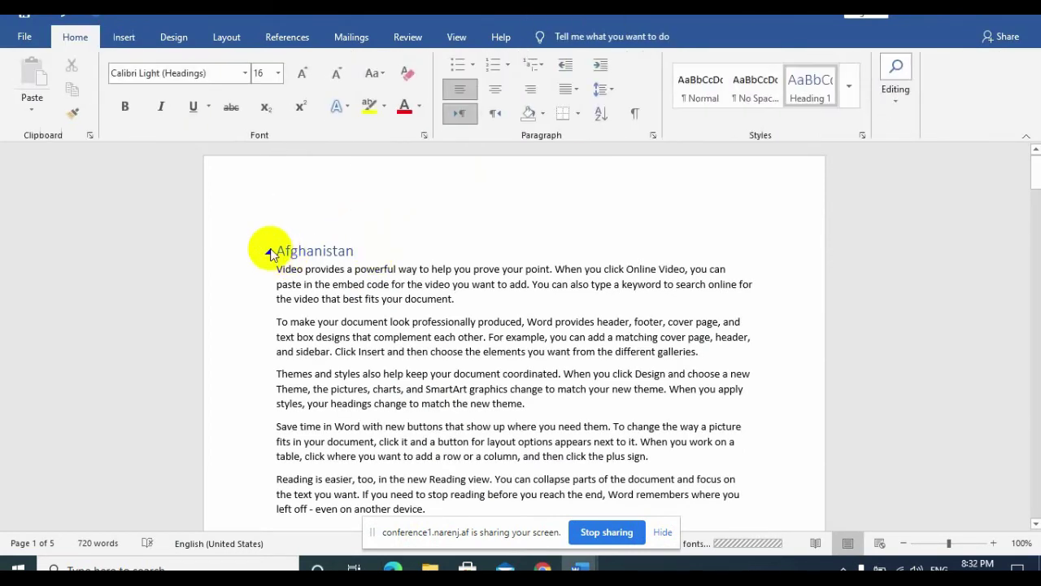
{"action": "double_click", "coordinate": [276, 238]}
{"action": "left_click", "coordinate": [277, 240]}
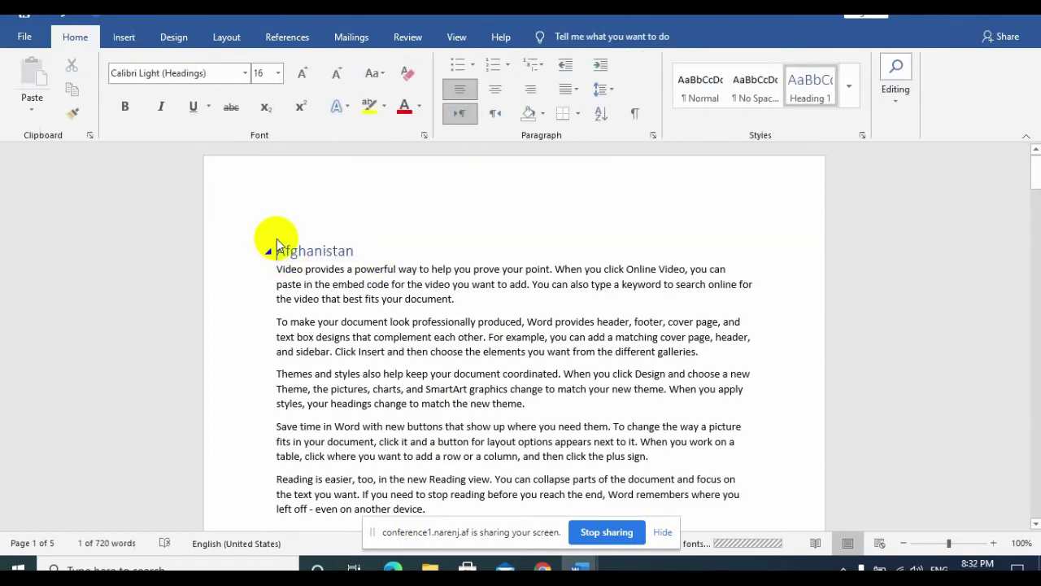
{"action": "left_click", "coordinate": [370, 237]}
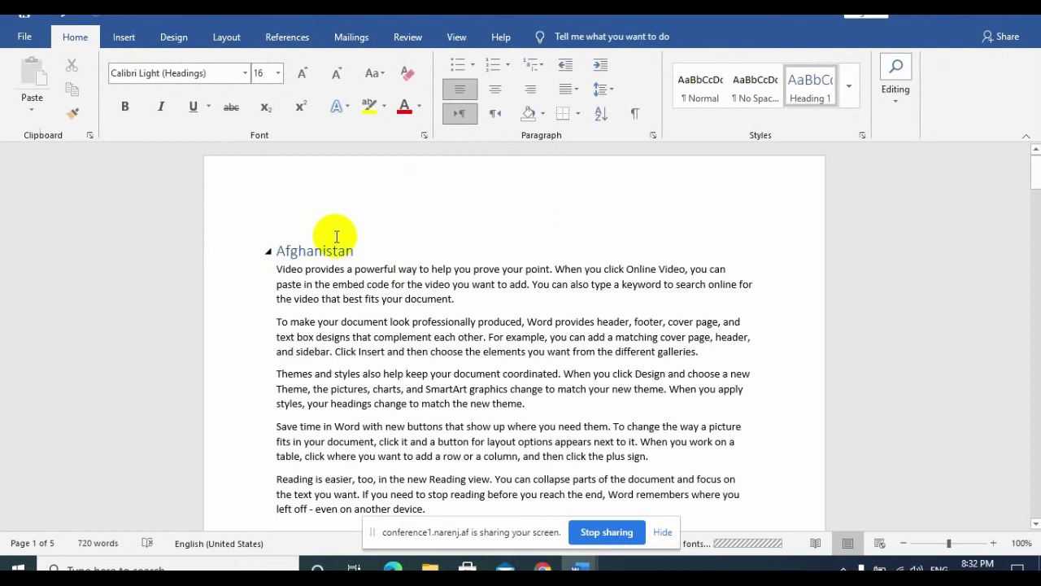
Step: Scroll to page 2 and put the cursor on the empty line above Kabul
{"action": "left_click", "coordinate": [1033, 174]}
{"action": "left_click_drag", "start_coordinate": [1034, 175], "coordinate": [1032, 279]}
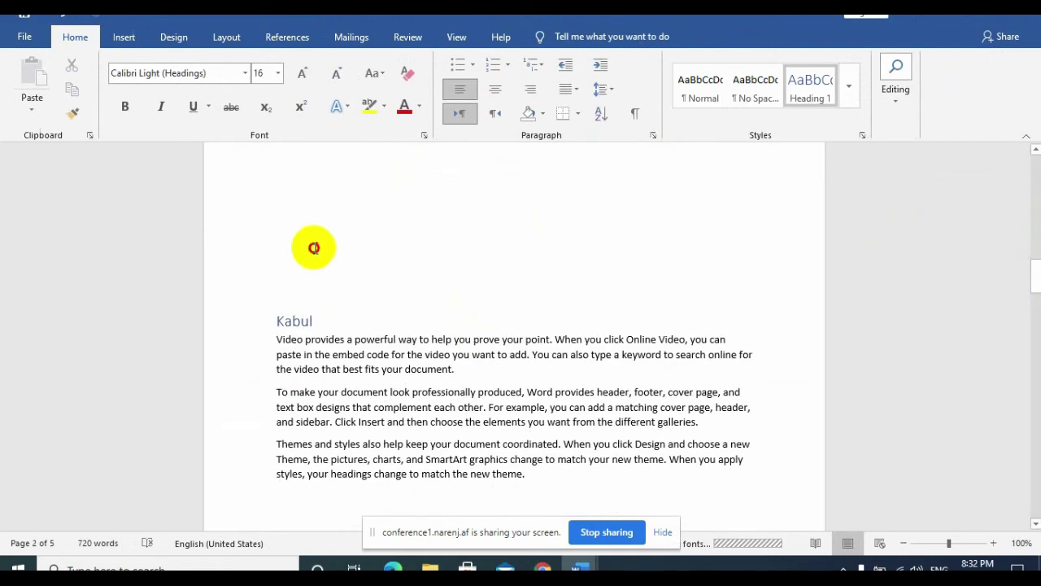
{"action": "left_click", "coordinate": [314, 247]}
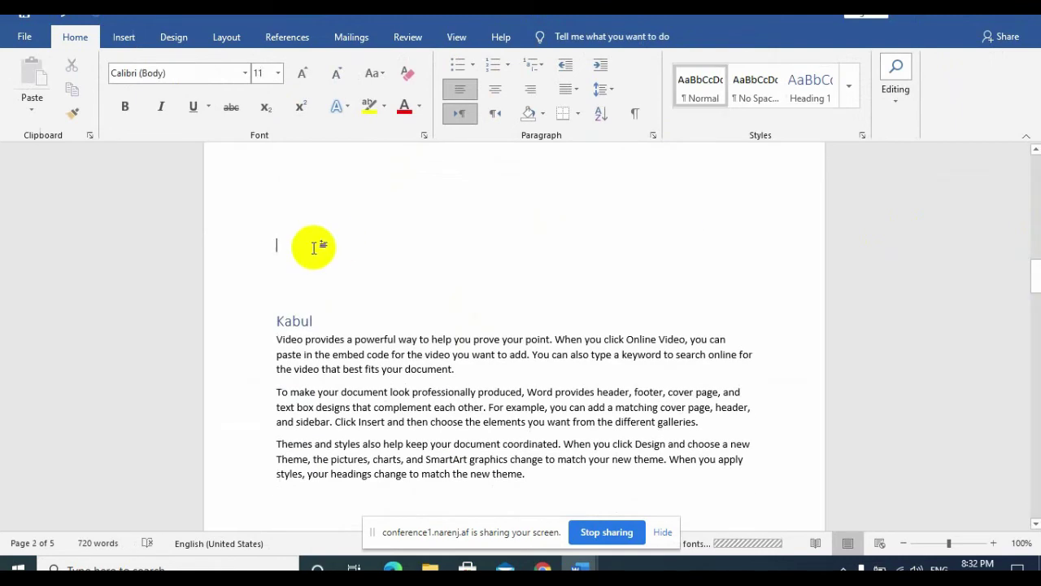
{"action": "left_click", "coordinate": [127, 39]}
Step: Insert a link to the Afghanistan heading with display text 'click to go to Afghanistan'
{"action": "left_click", "coordinate": [610, 111]}
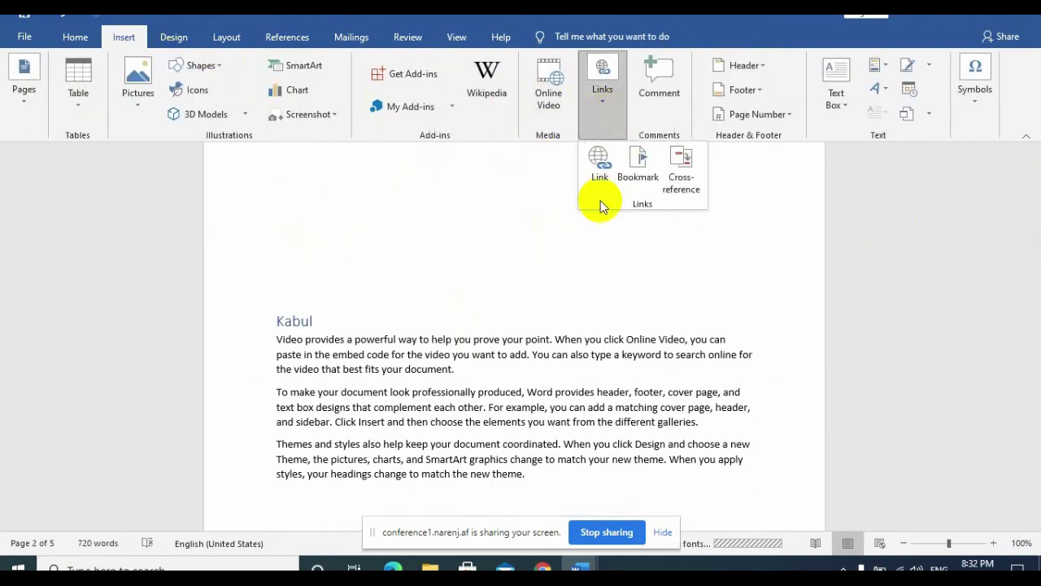
{"action": "left_click", "coordinate": [605, 183]}
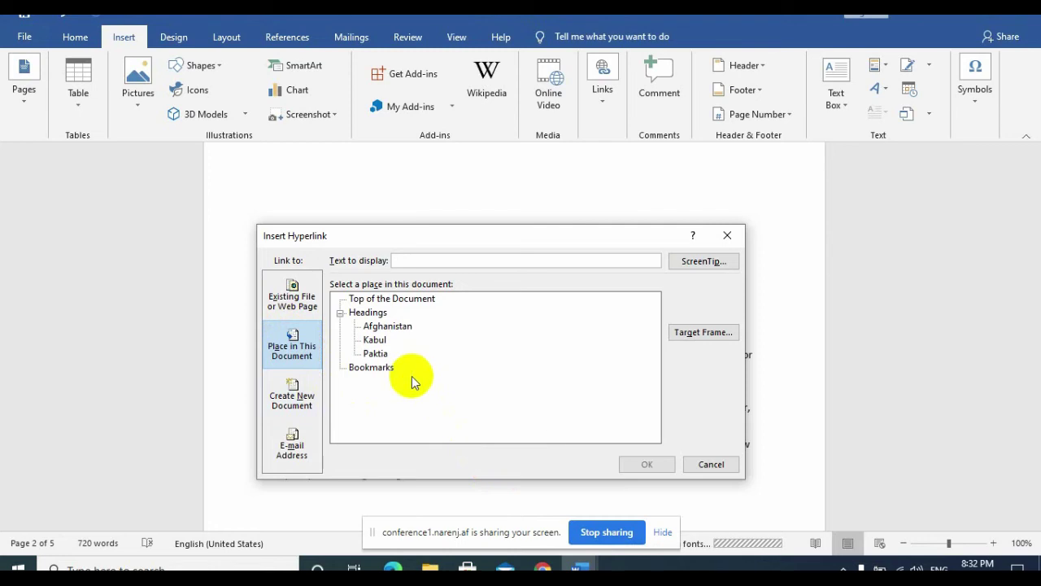
{"action": "left_click", "coordinate": [396, 326]}
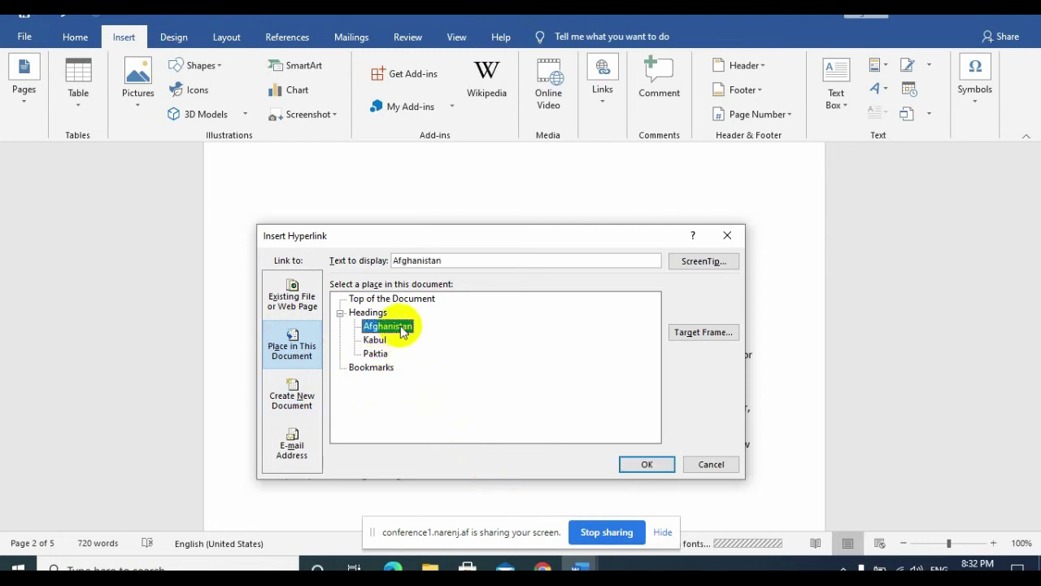
{"action": "left_click", "coordinate": [395, 262]}
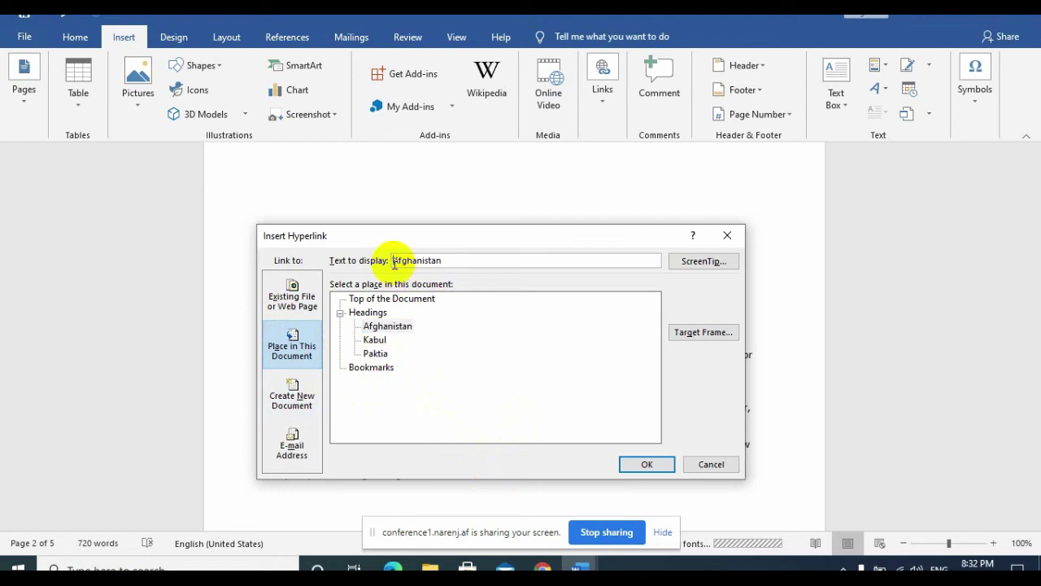
{"action": "type", "text": "Click "}
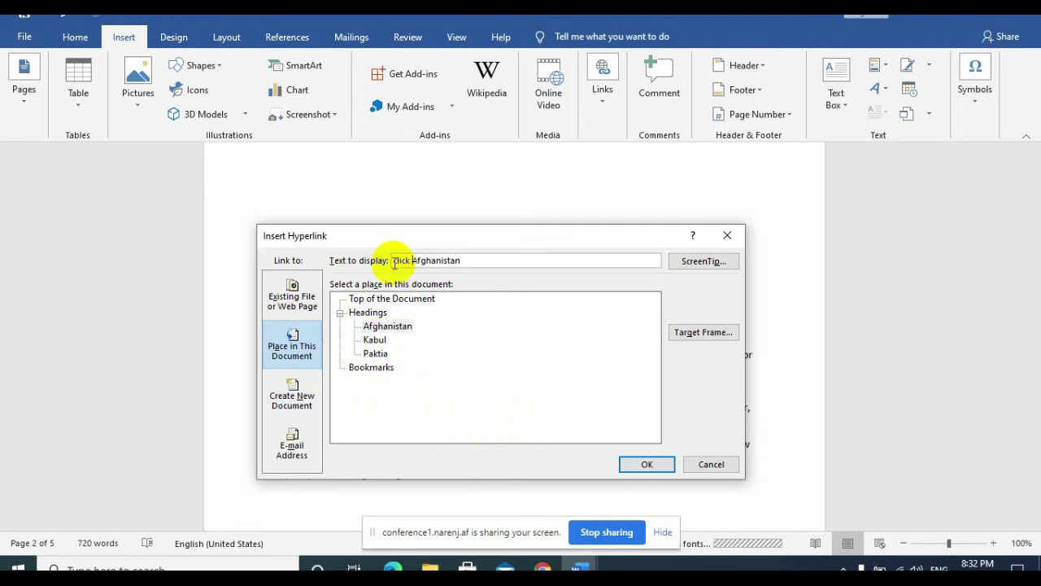
{"action": "type", "text": "to"}
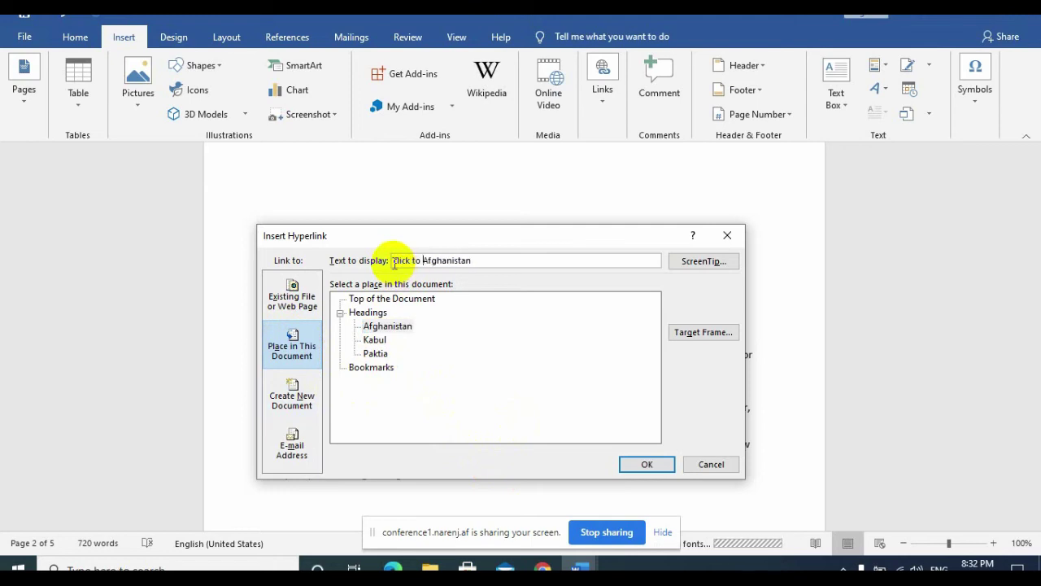
{"action": "key", "text": "BackSpace"}
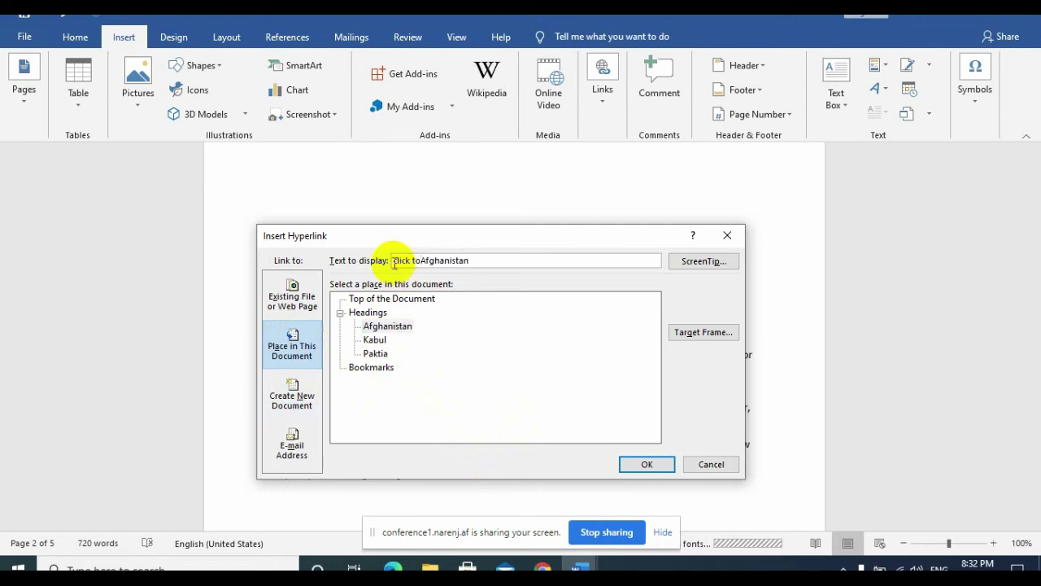
{"action": "type", "text": "go to"}
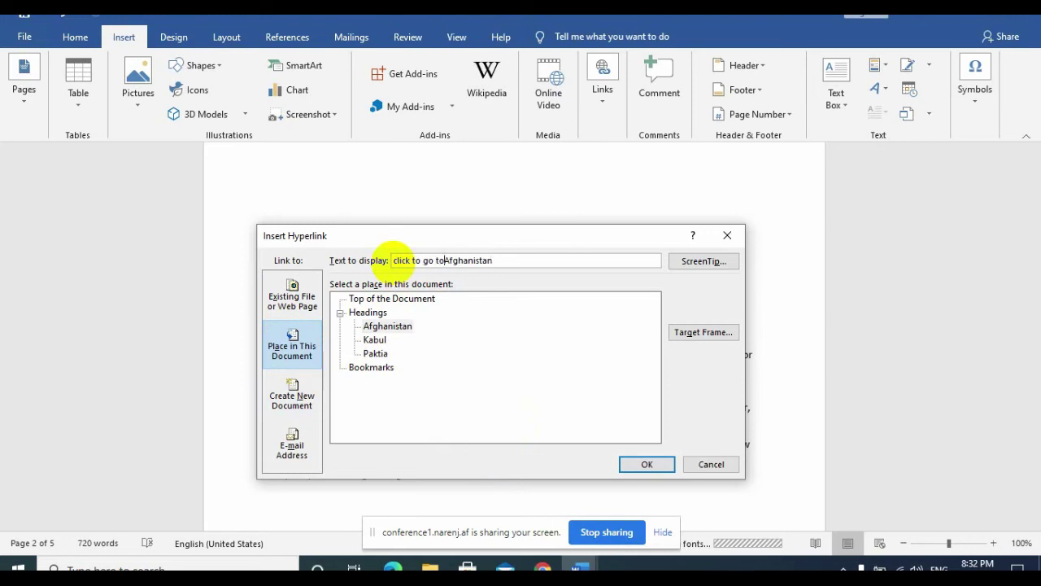
{"action": "left_click", "coordinate": [656, 461]}
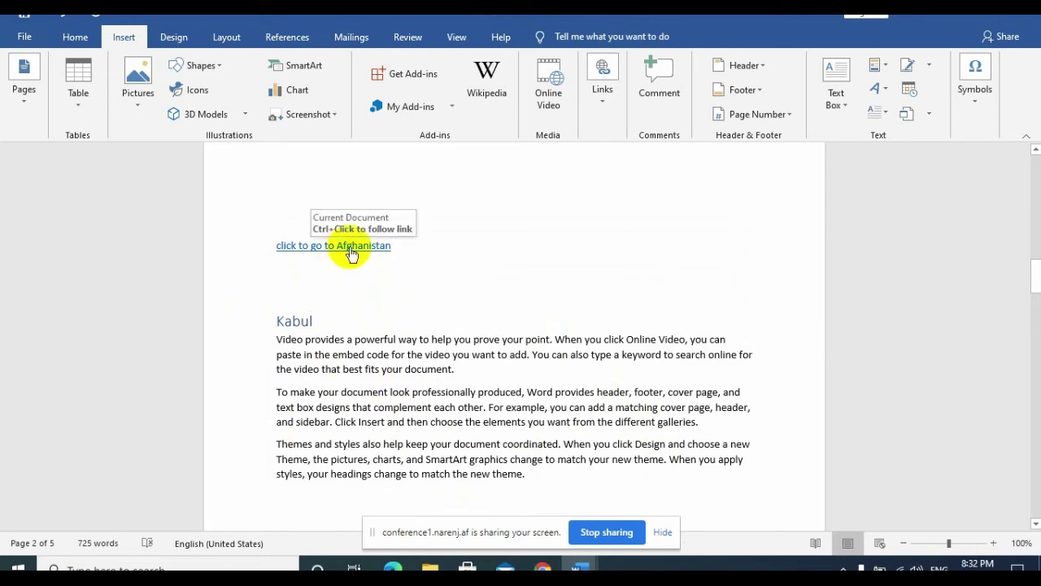
Step: Follow the 'click to go to Afghanistan' link to jump to the heading on page 1
{"action": "left_click", "coordinate": [351, 255], "text": "ctrl"}
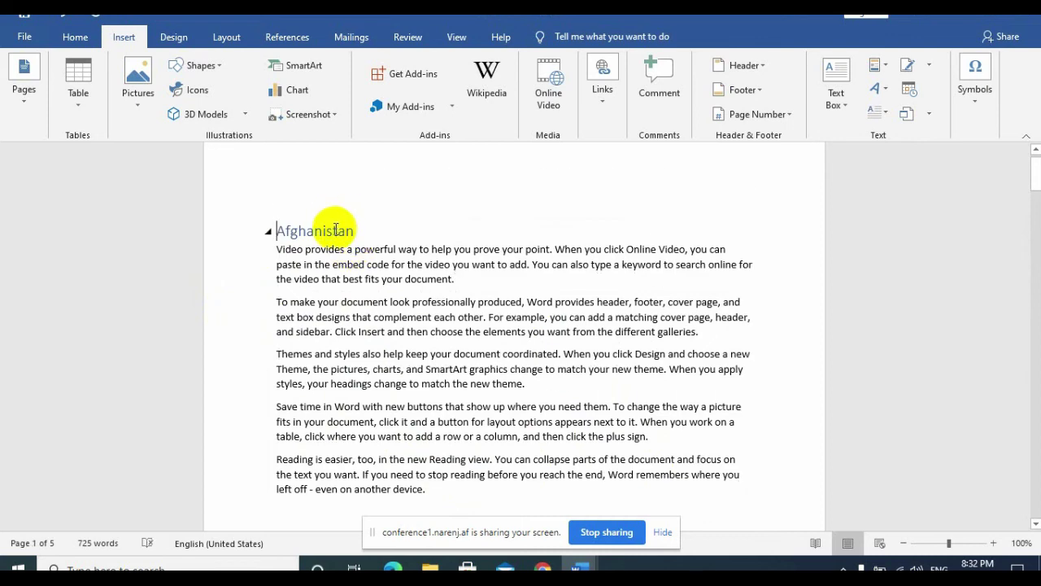
{"action": "mouse_move", "coordinate": [1033, 173]}
{"action": "left_mouse_down"}
{"action": "mouse_move", "coordinate": [1034, 269]}
{"action": "mouse_move", "coordinate": [1015, 168]}
{"action": "left_mouse_up"}
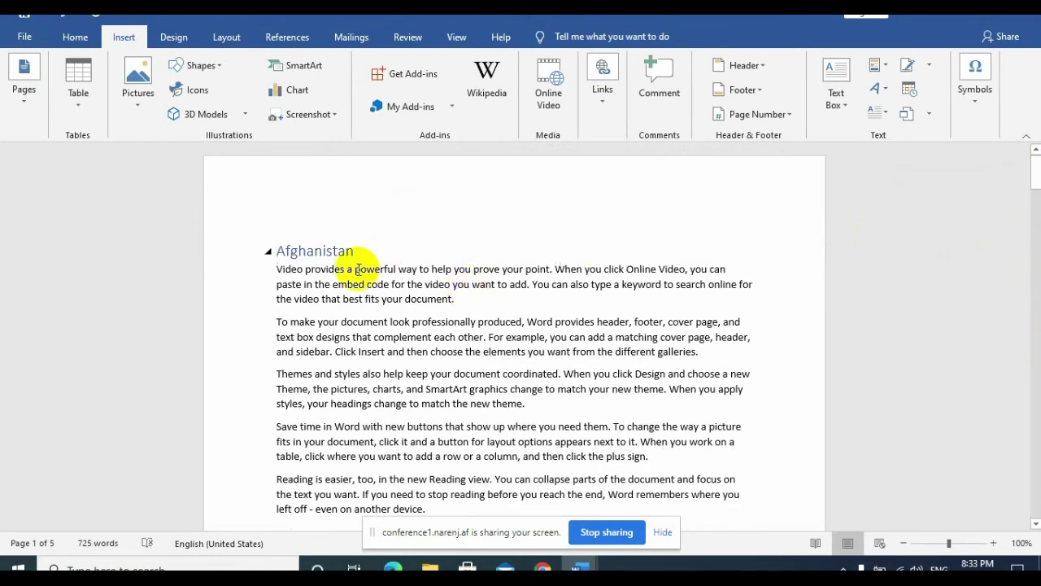
Step: Link the title to a new Desktop document named javid.htm, creating and opening it
{"action": "left_click", "coordinate": [602, 110]}
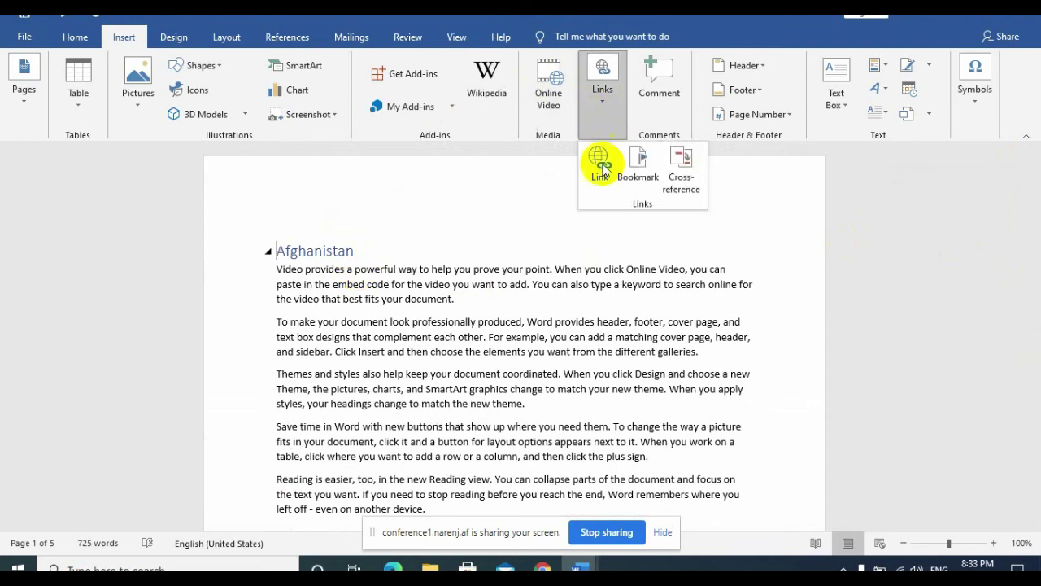
{"action": "left_click", "coordinate": [603, 170]}
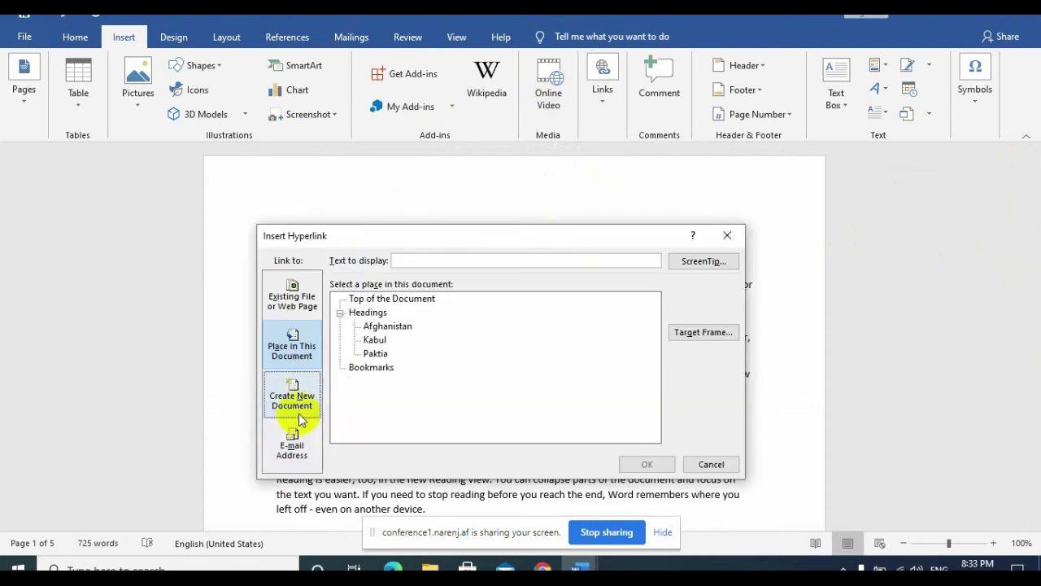
{"action": "left_click", "coordinate": [303, 406]}
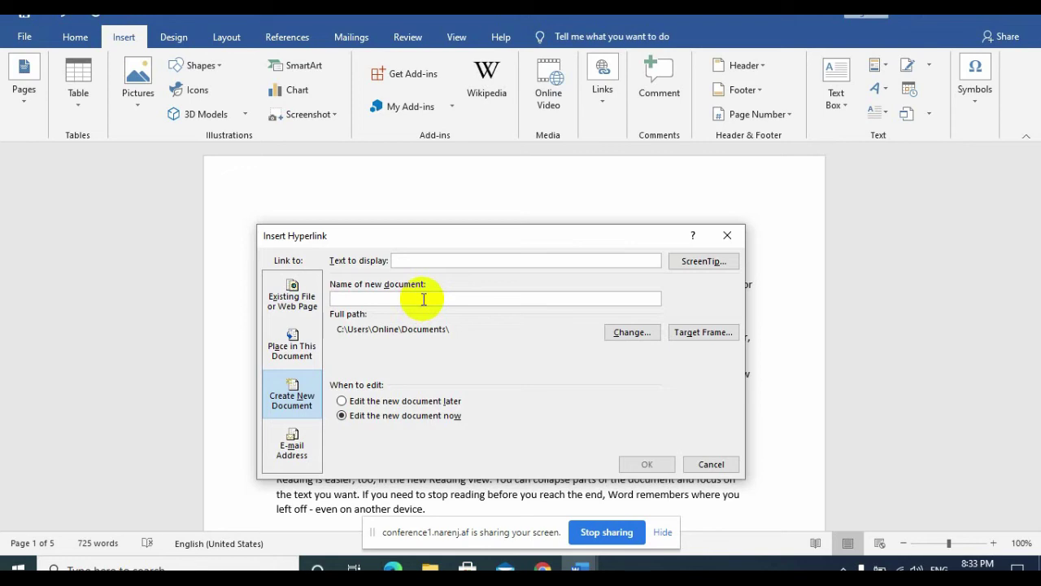
{"action": "type", "text": "javid"}
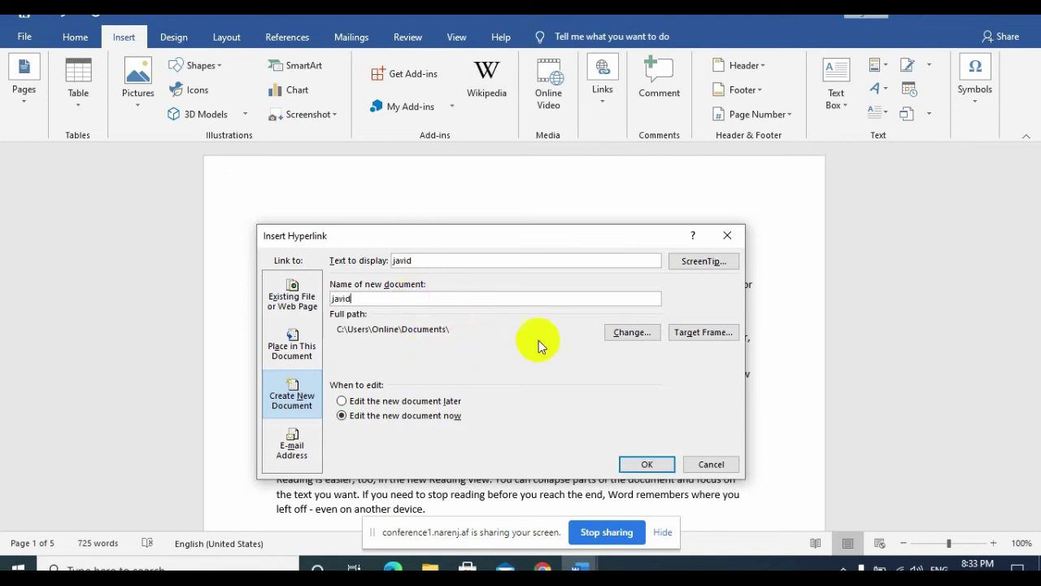
{"action": "left_click", "coordinate": [614, 337]}
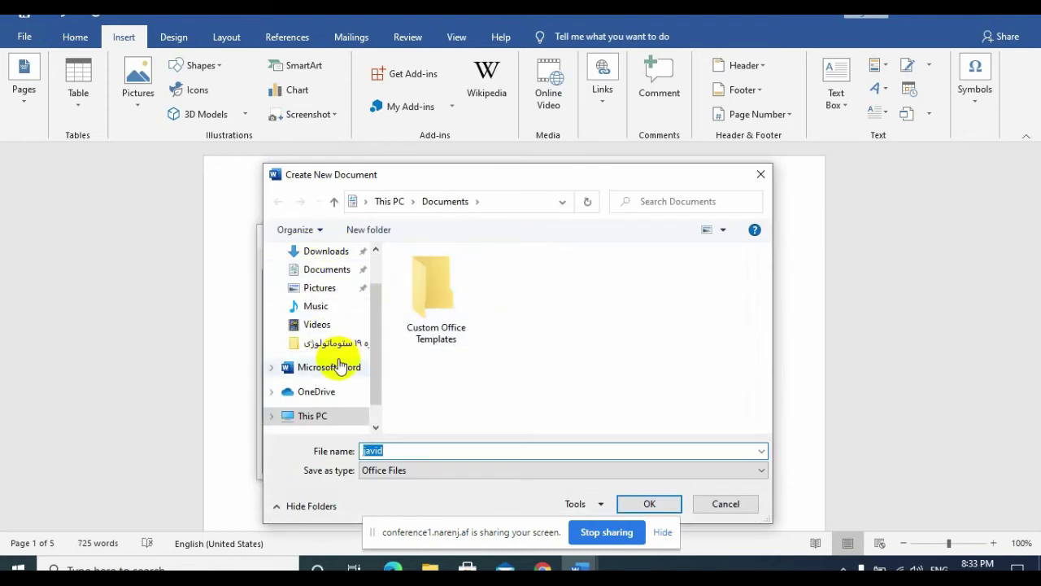
{"action": "scroll", "coordinate": [363, 326], "scroll_direction": "up", "scroll_amount": 2}
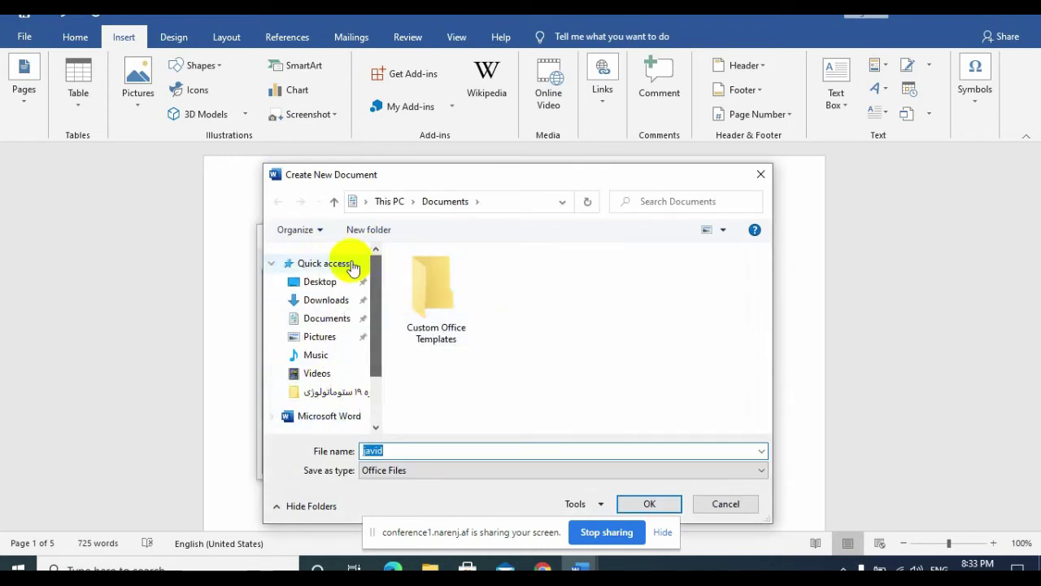
{"action": "left_click", "coordinate": [330, 264]}
{"action": "left_click", "coordinate": [329, 281]}
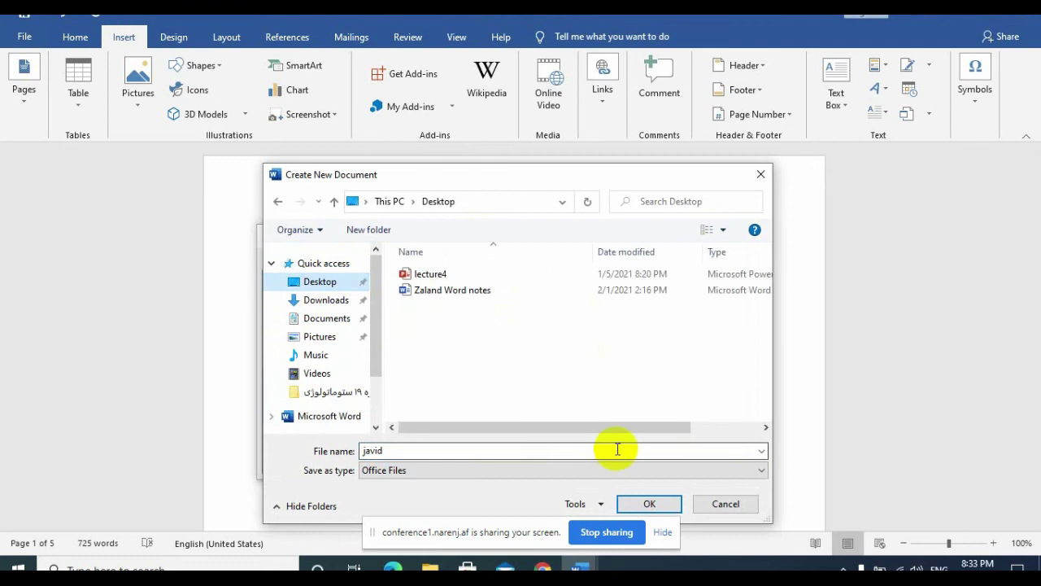
{"action": "left_click", "coordinate": [656, 504]}
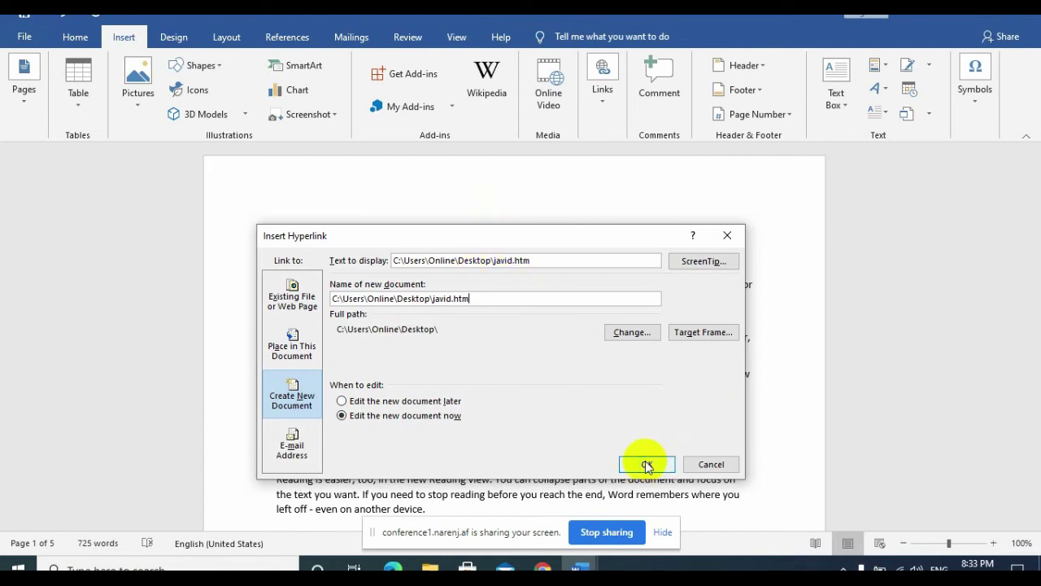
{"action": "left_click", "coordinate": [647, 464]}
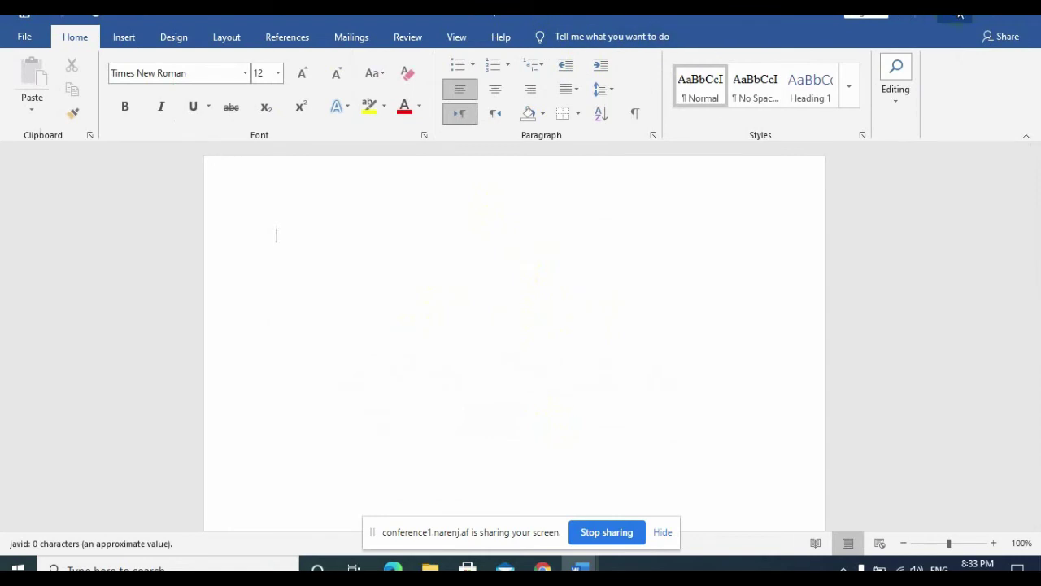
Step: Close the blank javid document and bring Document4 back from the taskbar thumbnails
{"action": "left_click", "coordinate": [1023, 17]}
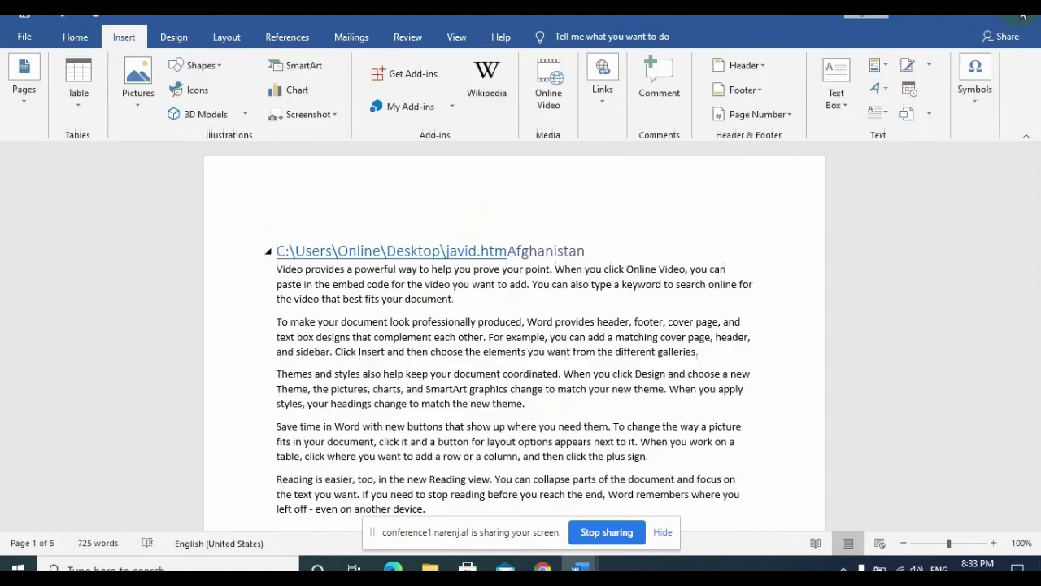
{"action": "left_click", "coordinate": [949, 18]}
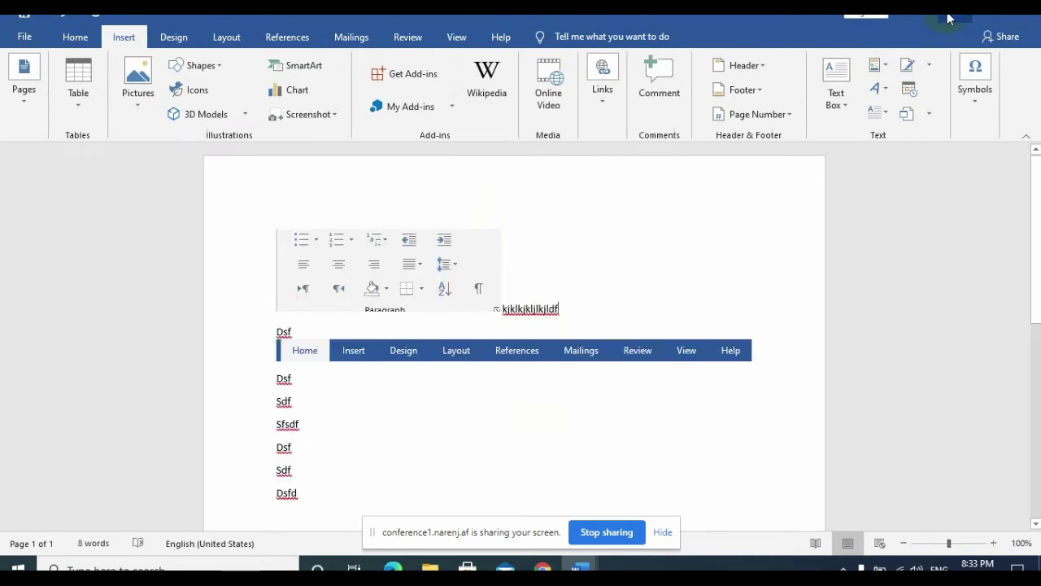
{"action": "left_click", "coordinate": [948, 18]}
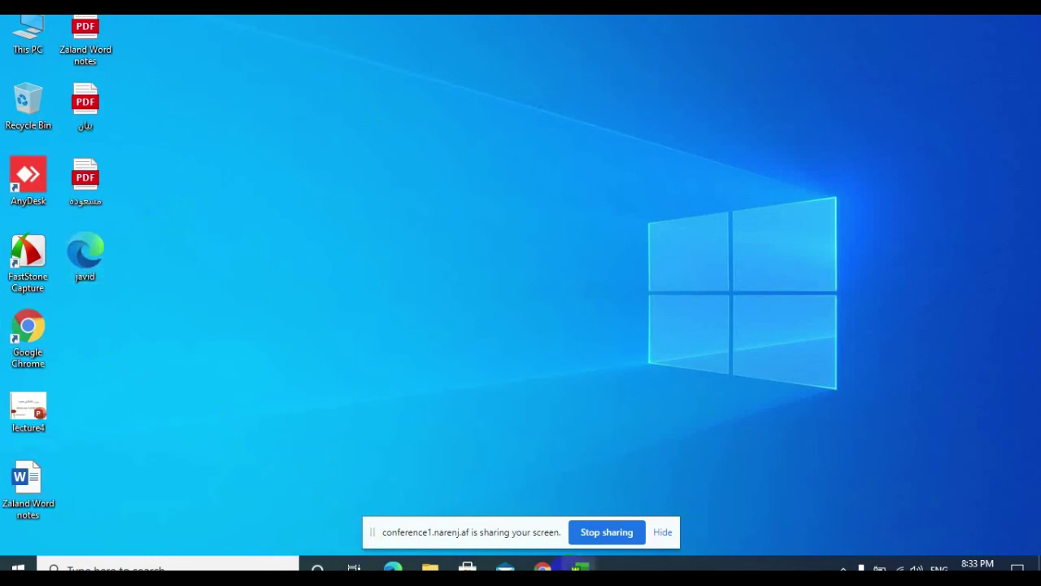
{"action": "left_click", "coordinate": [579, 567]}
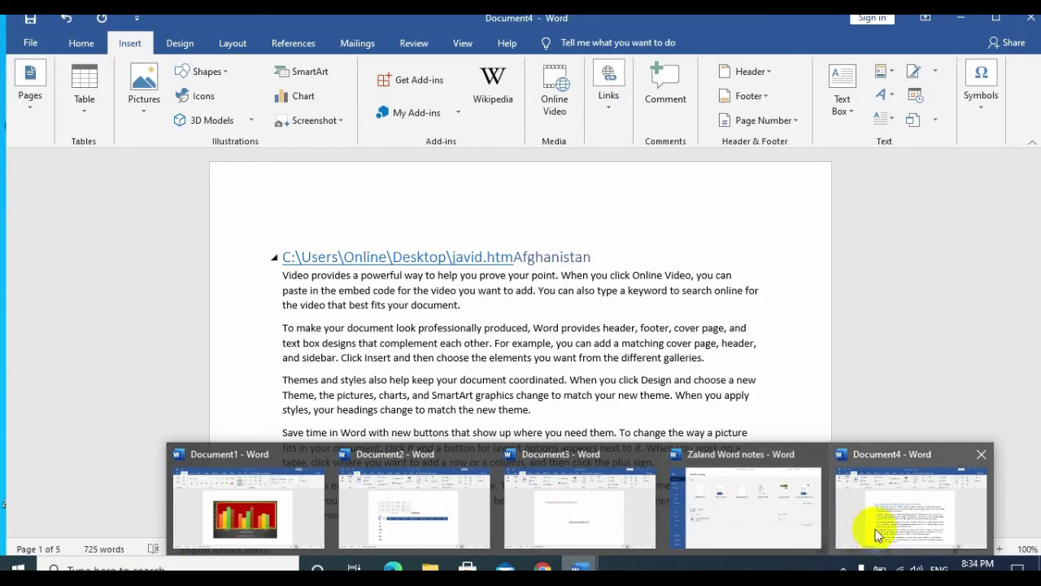
{"action": "left_click", "coordinate": [876, 534]}
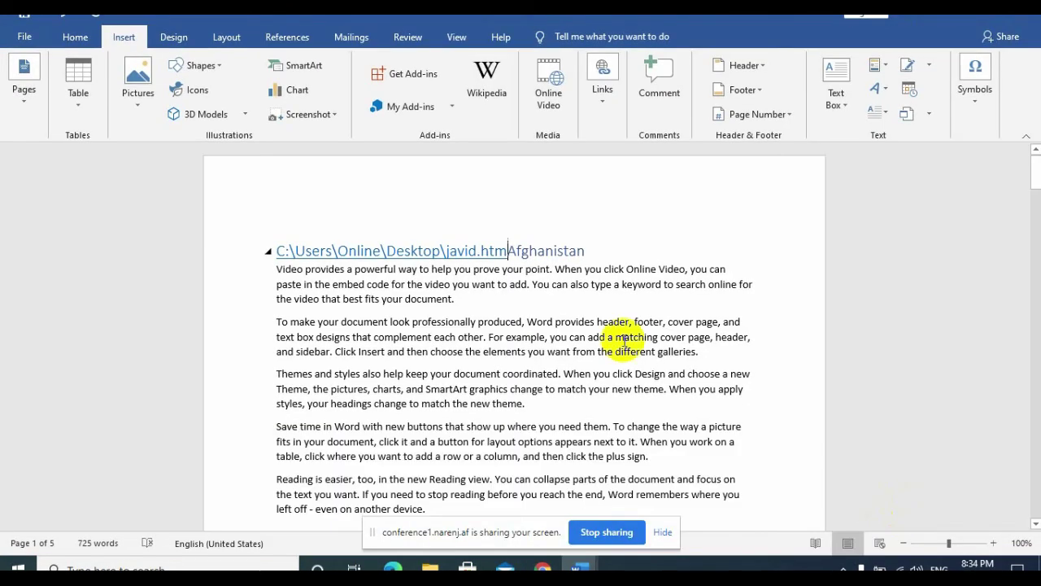
Step: Follow the javid.htm link into Edge, confirm the security notice, then close the browser
{"action": "left_click", "coordinate": [480, 261], "text": "ctrl"}
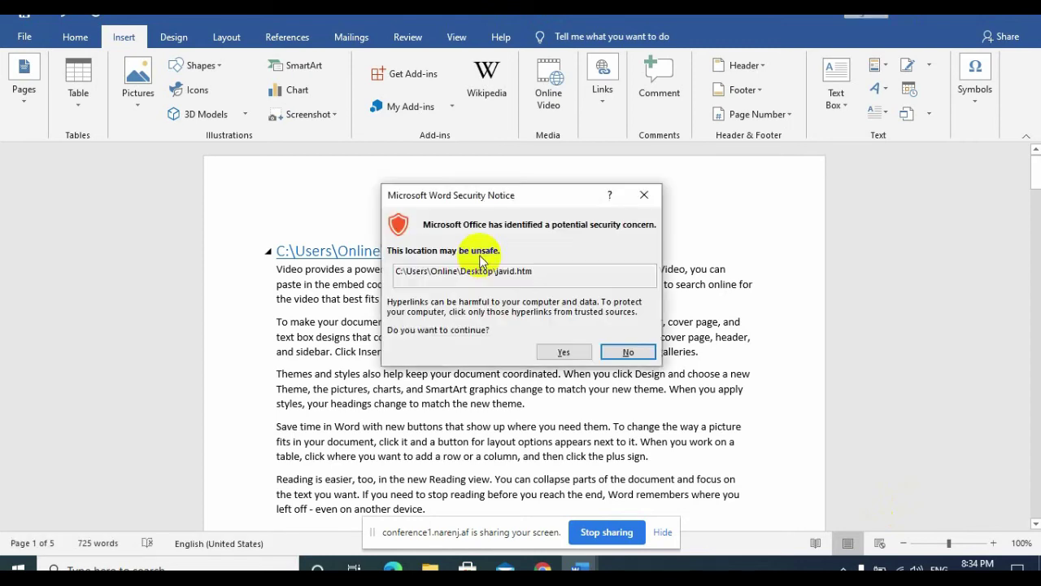
{"action": "left_click", "coordinate": [554, 352]}
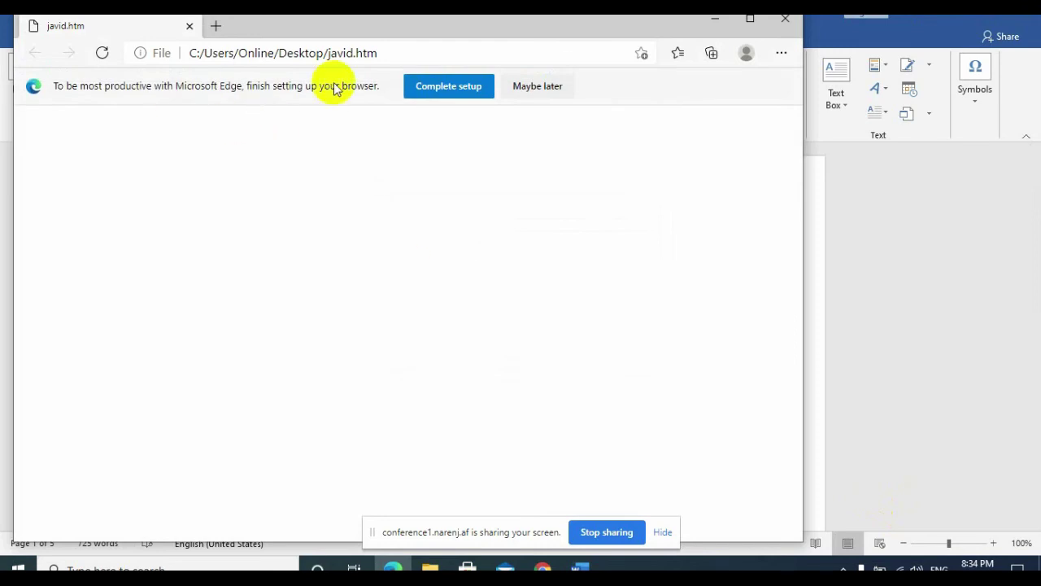
{"action": "left_click", "coordinate": [783, 27]}
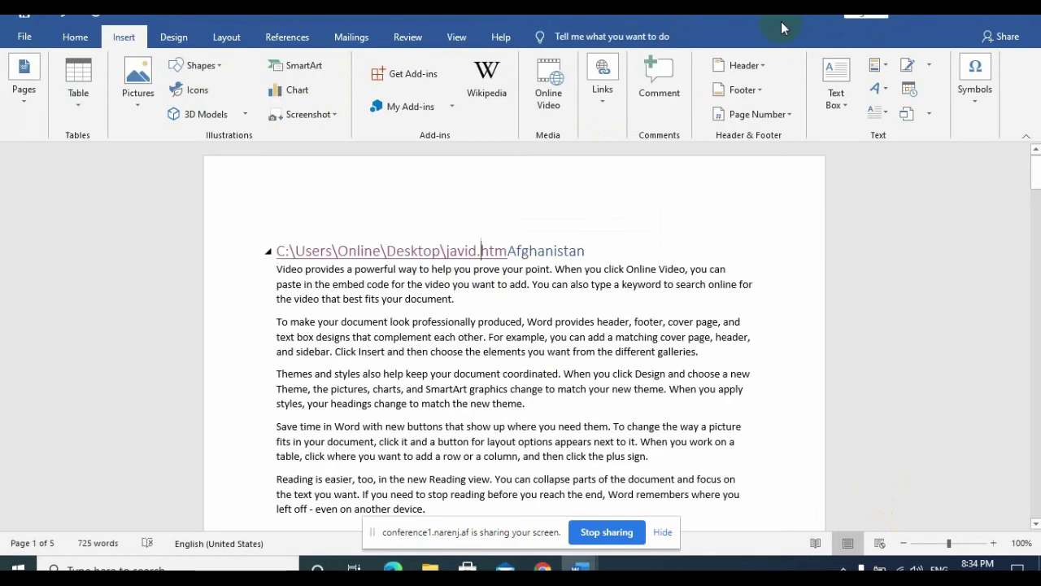
{"action": "left_click", "coordinate": [586, 250]}
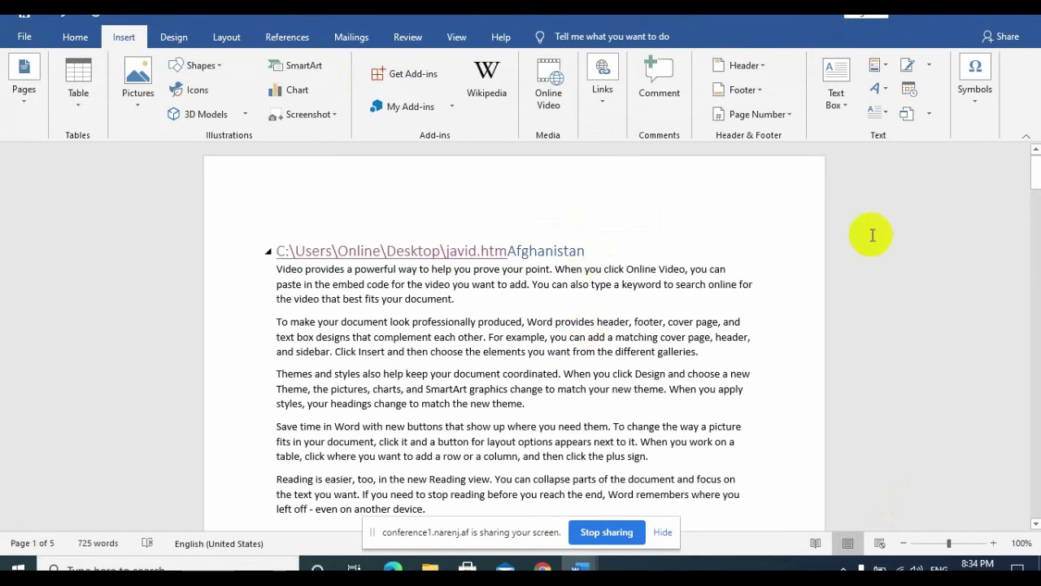
{"action": "left_click_drag", "start_coordinate": [1034, 174], "coordinate": [1034, 238]}
Step: On page 2, start a hyperlink to a new document named wasem
{"action": "left_click", "coordinate": [567, 386]}
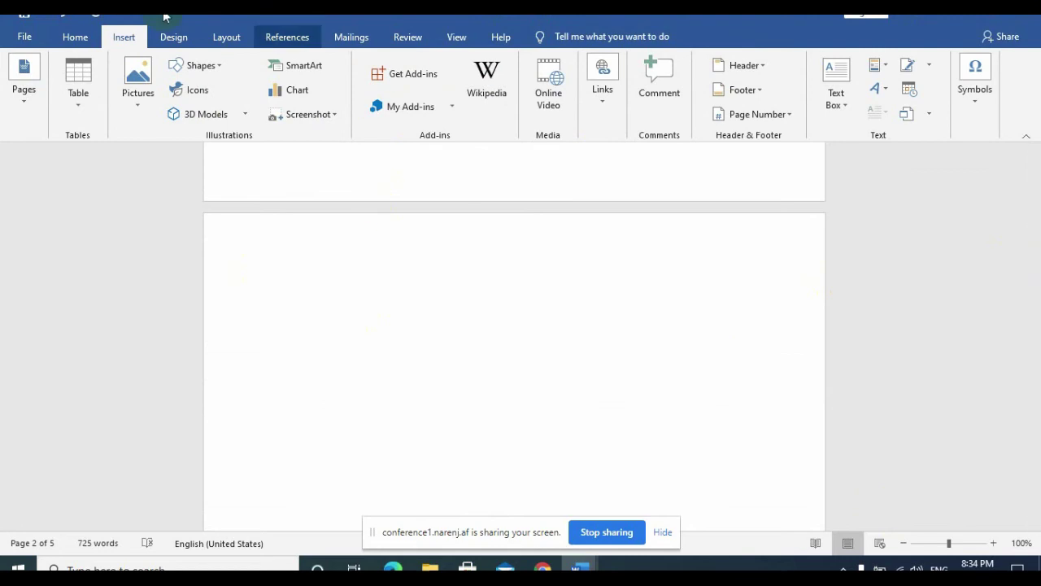
{"action": "left_click", "coordinate": [606, 101]}
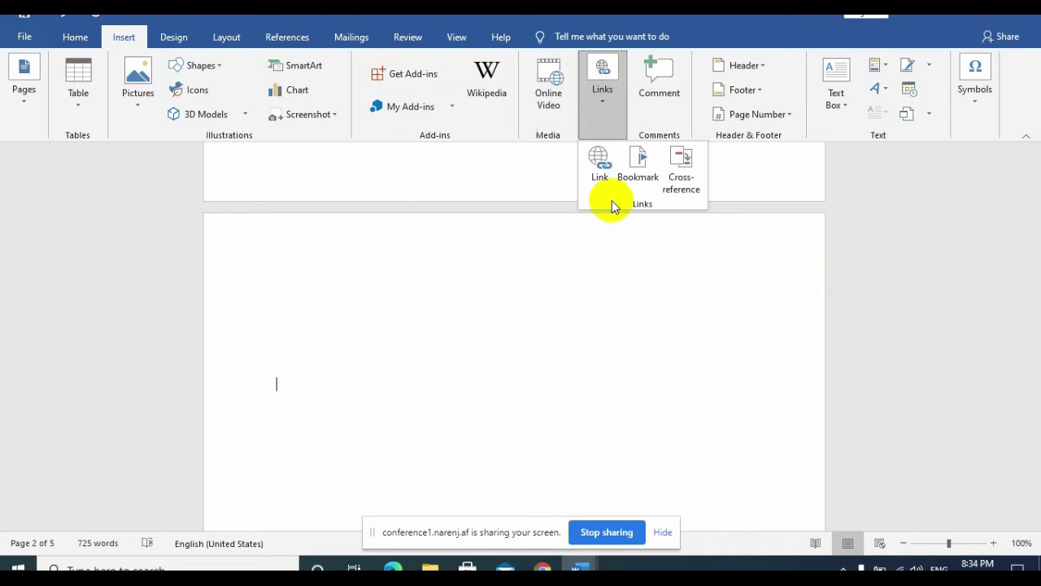
{"action": "left_click", "coordinate": [600, 175]}
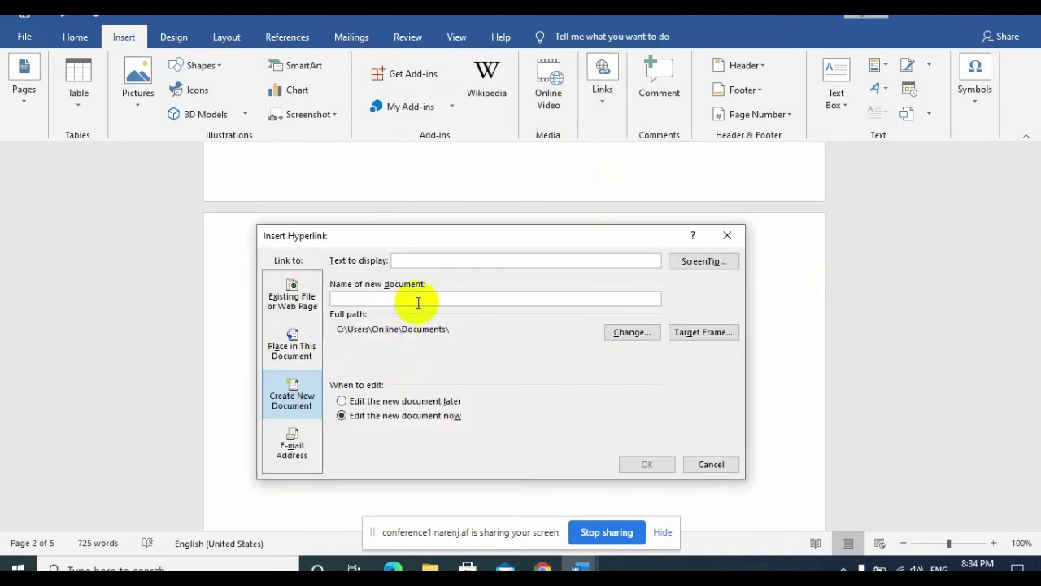
{"action": "type", "text": "wasem"}
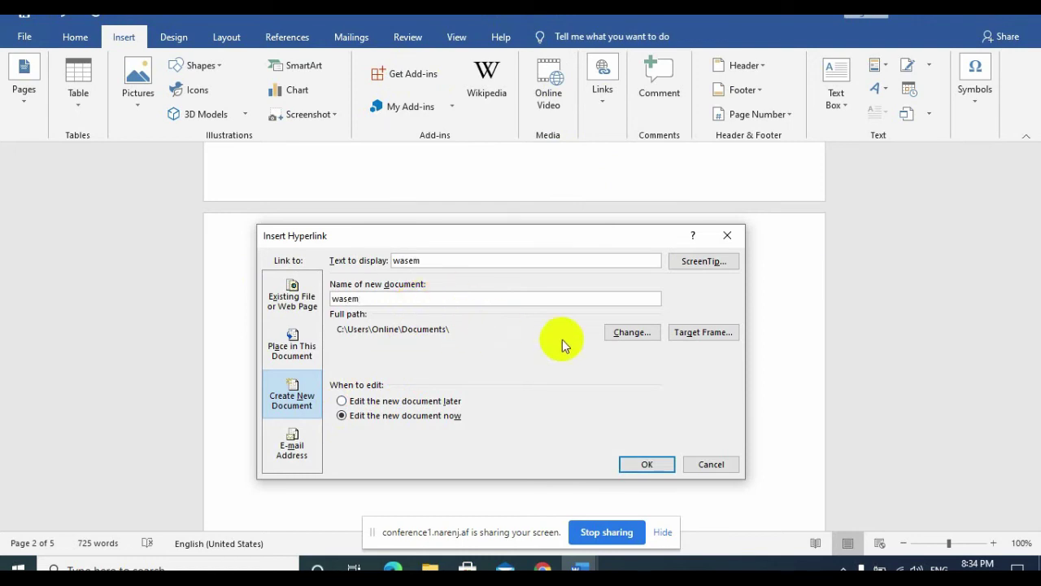
Step: Save the new wasem document on the Desktop as a Documents file type and create it
{"action": "left_click", "coordinate": [646, 334]}
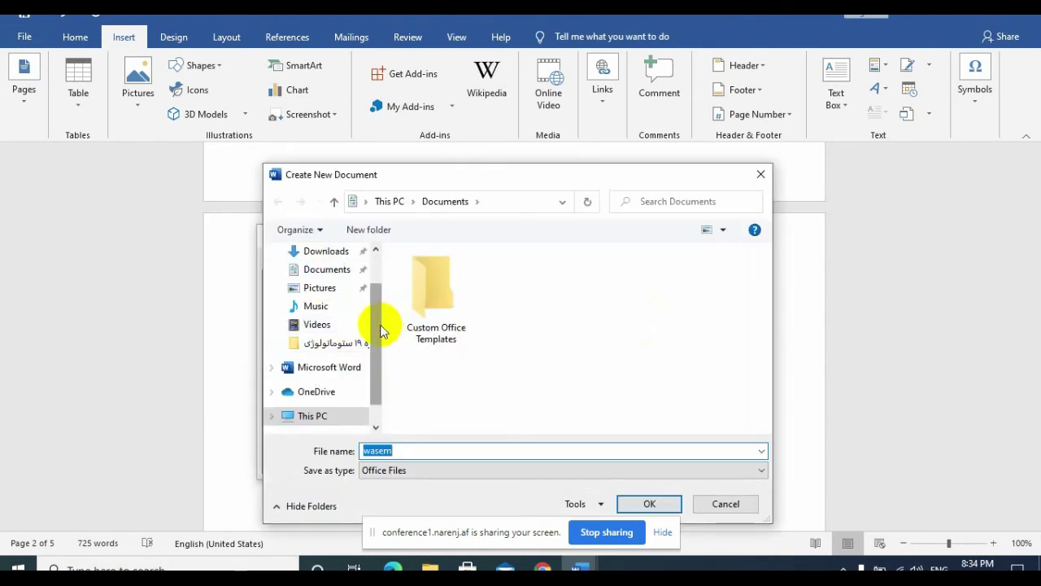
{"action": "left_click_drag", "start_coordinate": [378, 332], "coordinate": [368, 258]}
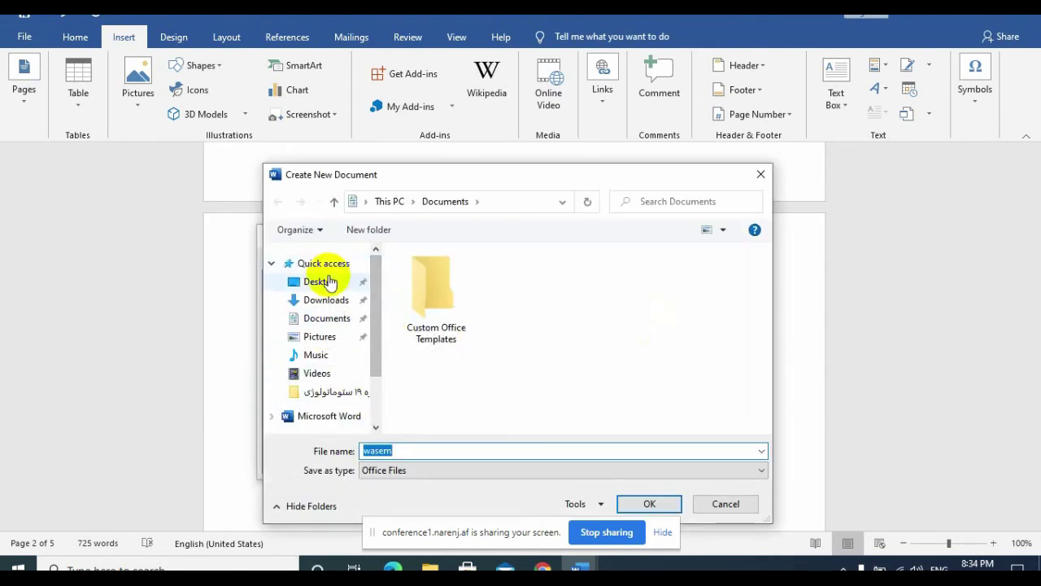
{"action": "left_click", "coordinate": [330, 282]}
{"action": "left_click", "coordinate": [464, 472]}
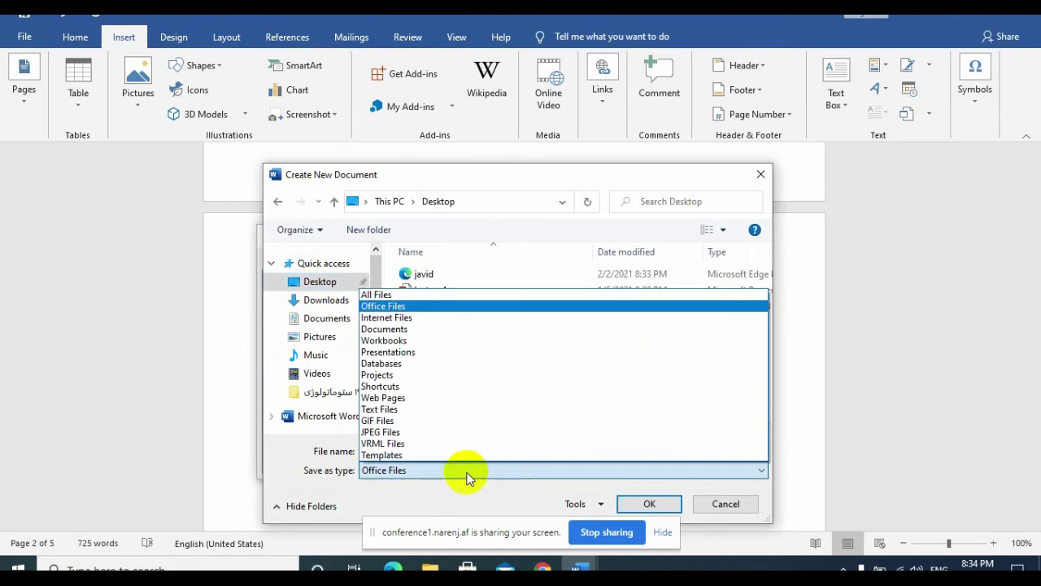
{"action": "left_click", "coordinate": [433, 328]}
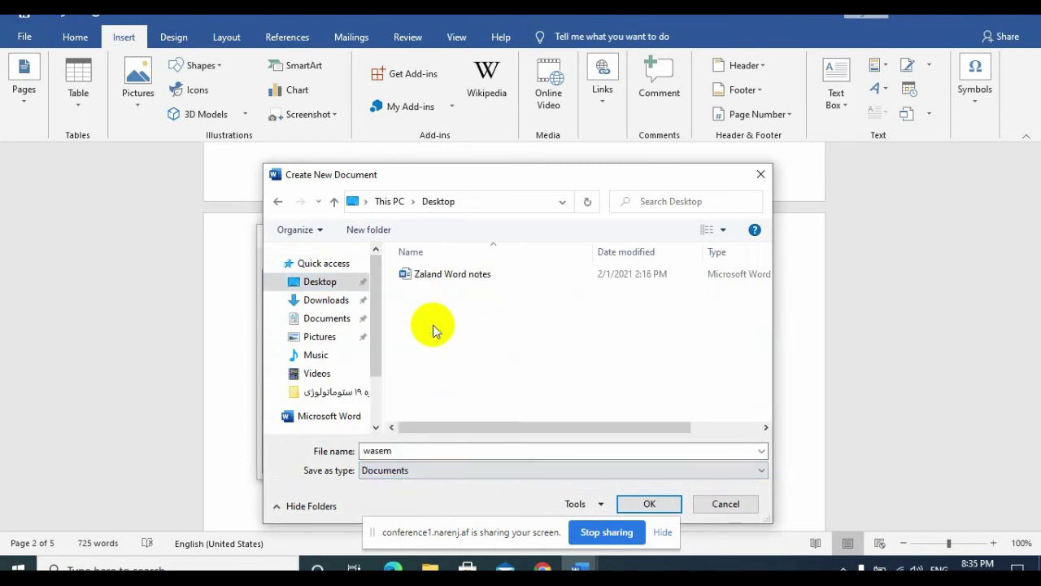
{"action": "left_click", "coordinate": [649, 505]}
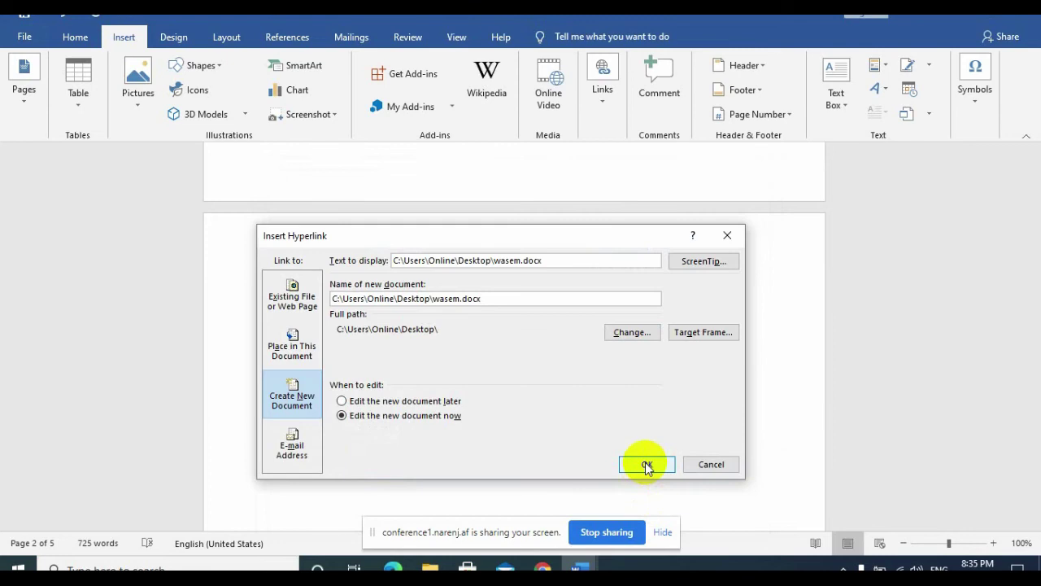
{"action": "left_click", "coordinate": [646, 464]}
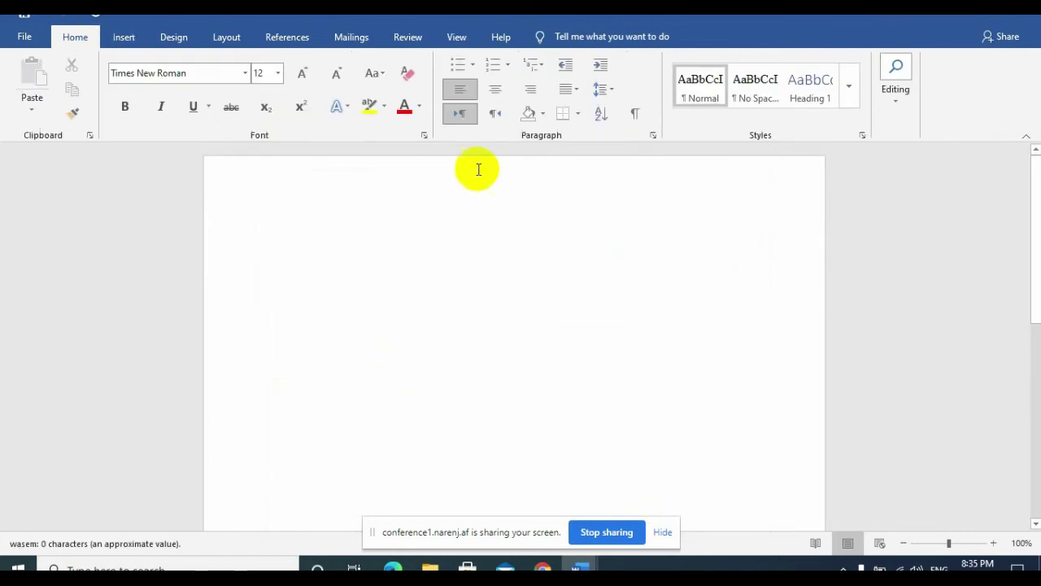
Step: Leave the blank wasem window, check its Desktop icon, and bring Document4 back
{"action": "key", "text": "alt+Tab"}
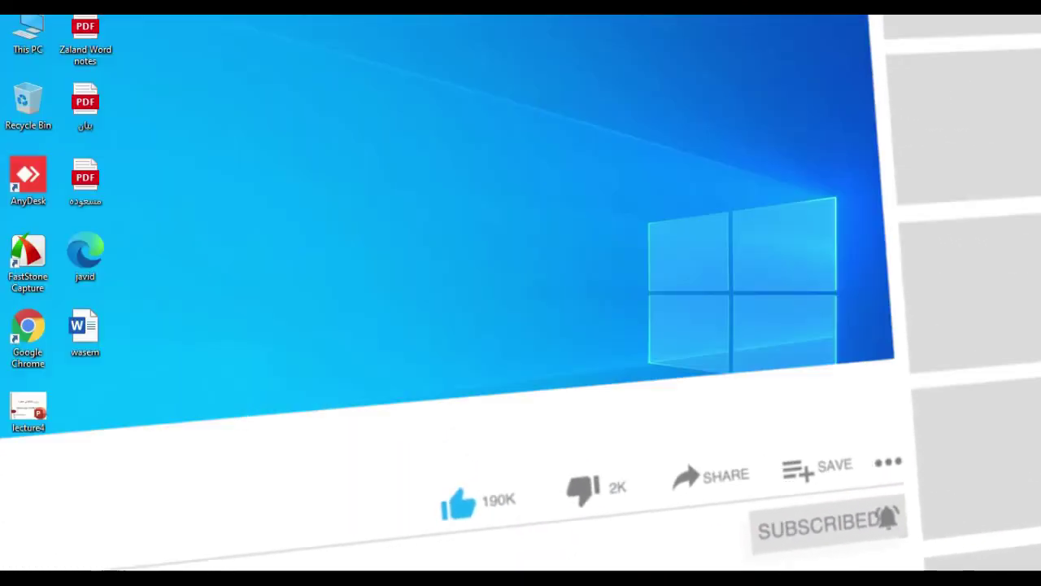
{"action": "left_click", "coordinate": [95, 337]}
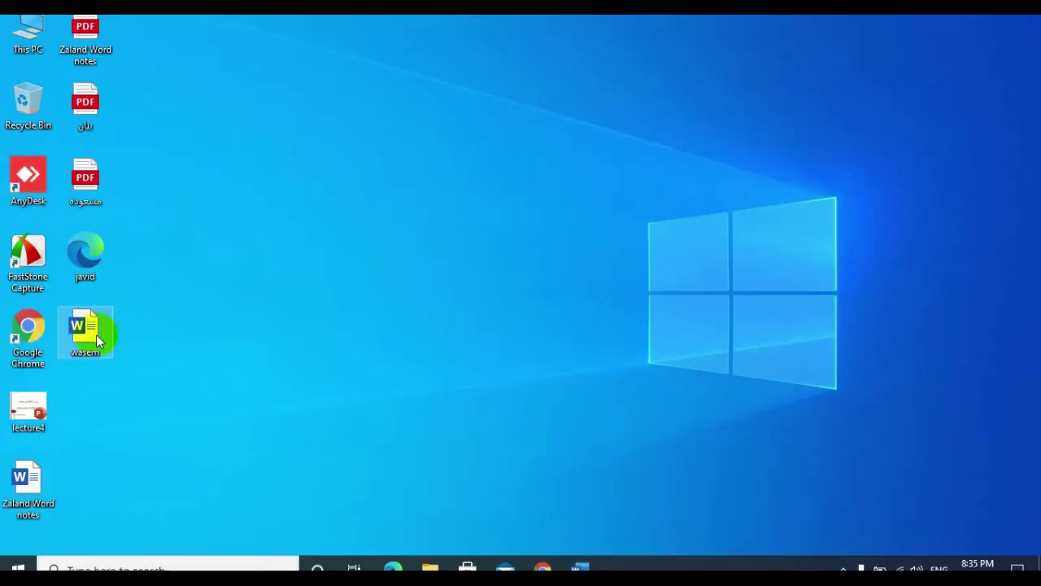
{"action": "left_click", "coordinate": [594, 560]}
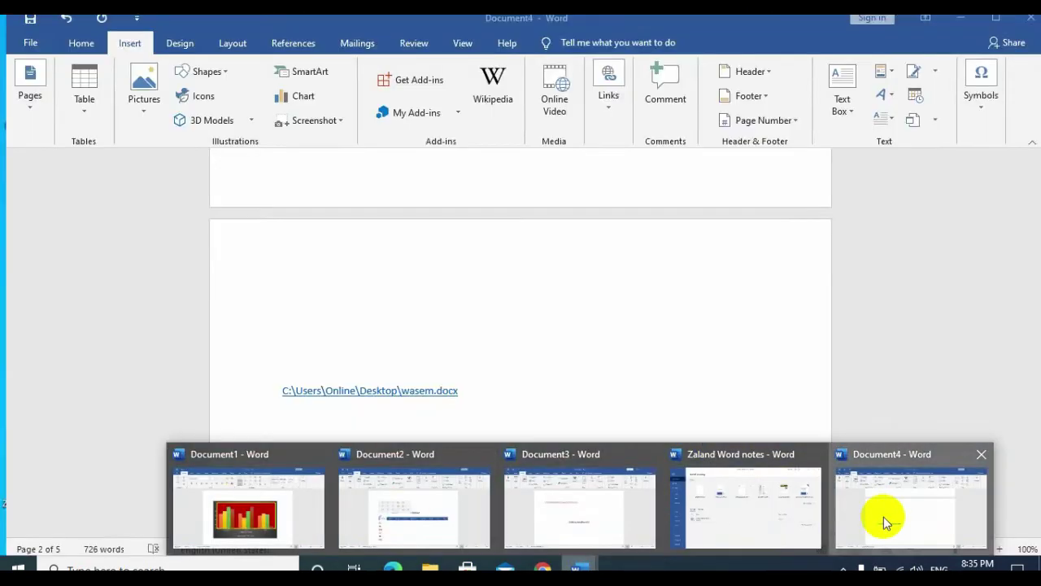
{"action": "left_click", "coordinate": [883, 516]}
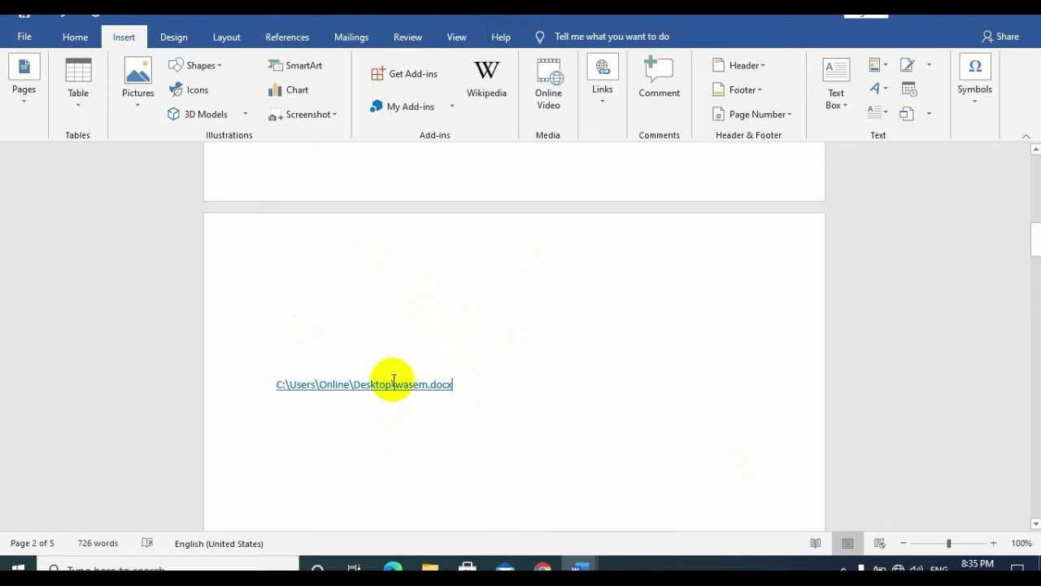
{"action": "mouse_move", "coordinate": [370, 391]}
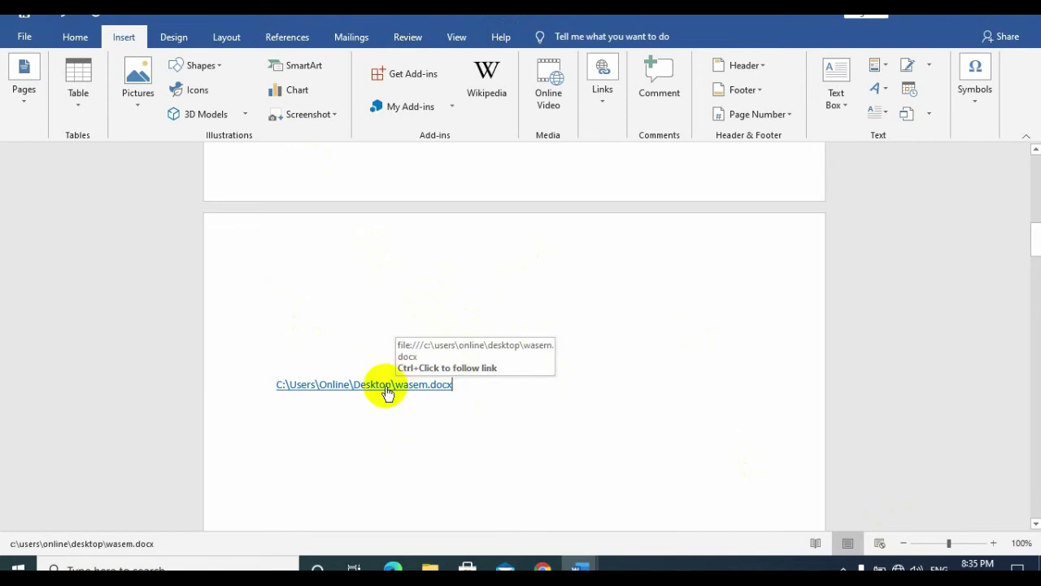
{"action": "left_click", "coordinate": [387, 392], "text": "ctrl"}
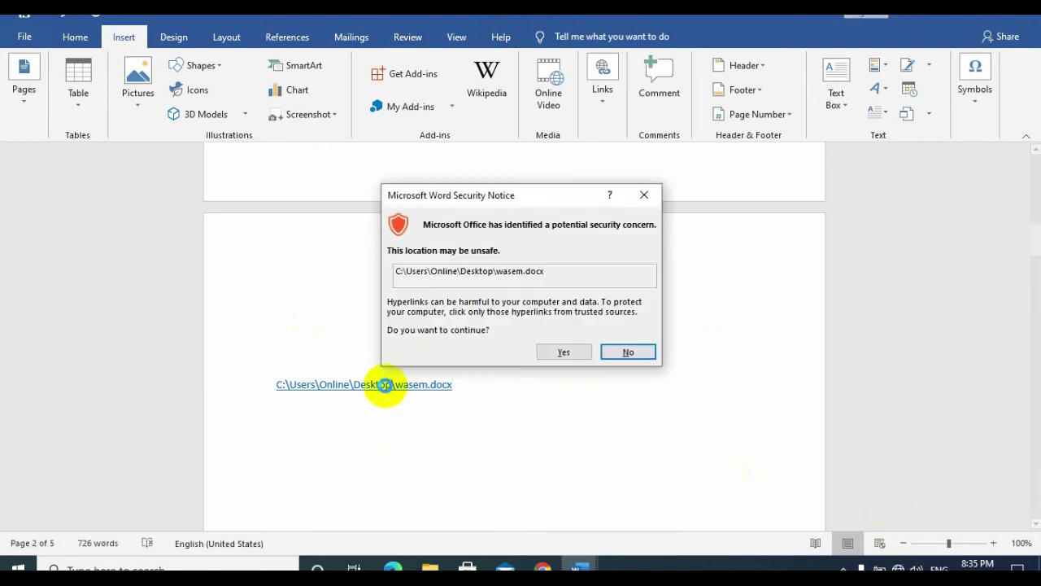
{"action": "left_click", "coordinate": [569, 349]}
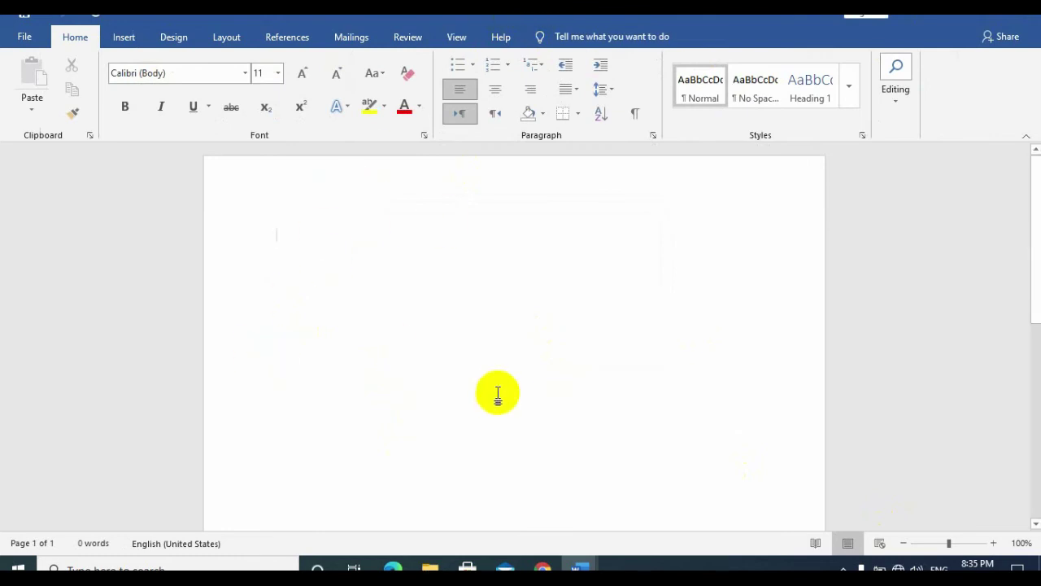
{"action": "left_click", "coordinate": [126, 38]}
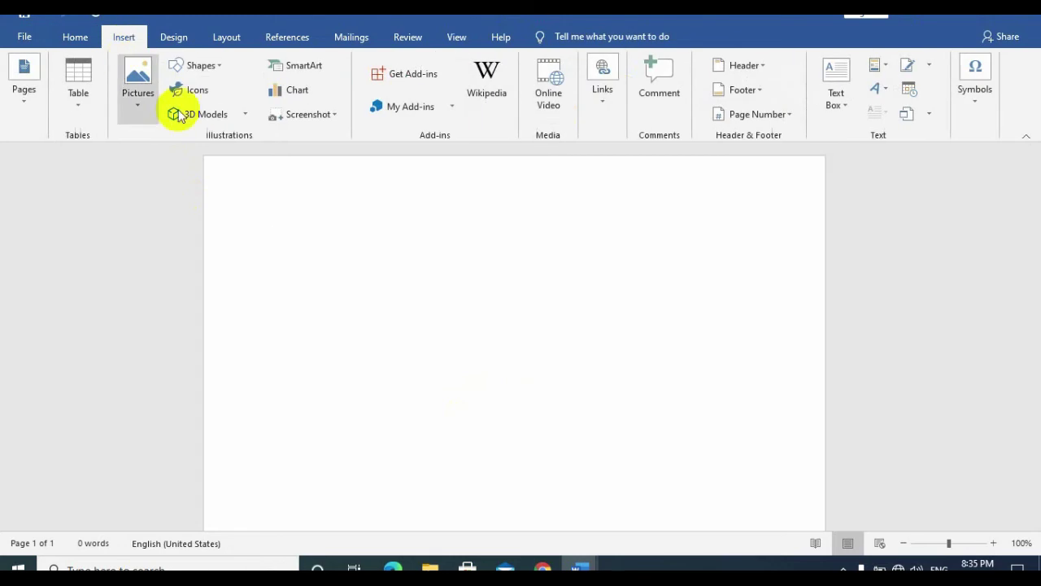
{"action": "left_click", "coordinate": [610, 107]}
{"action": "left_click", "coordinate": [600, 173]}
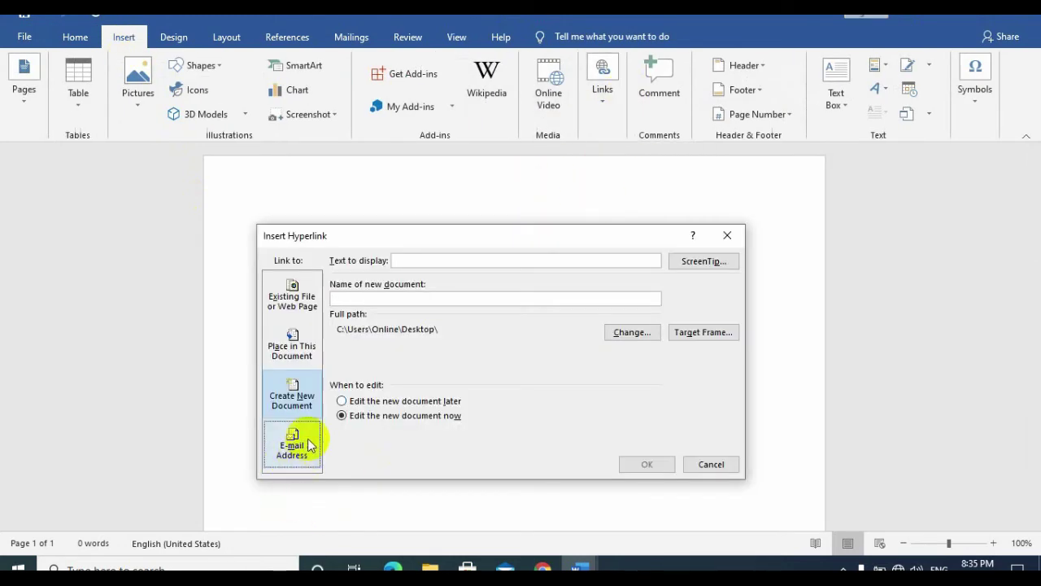
{"action": "left_click", "coordinate": [307, 438]}
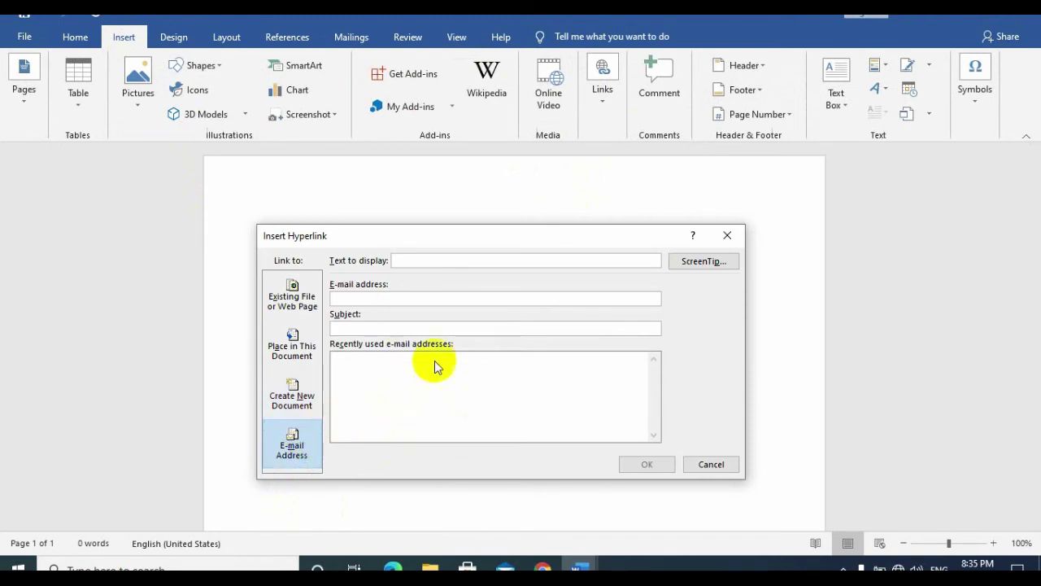
{"action": "left_click", "coordinate": [712, 465]}
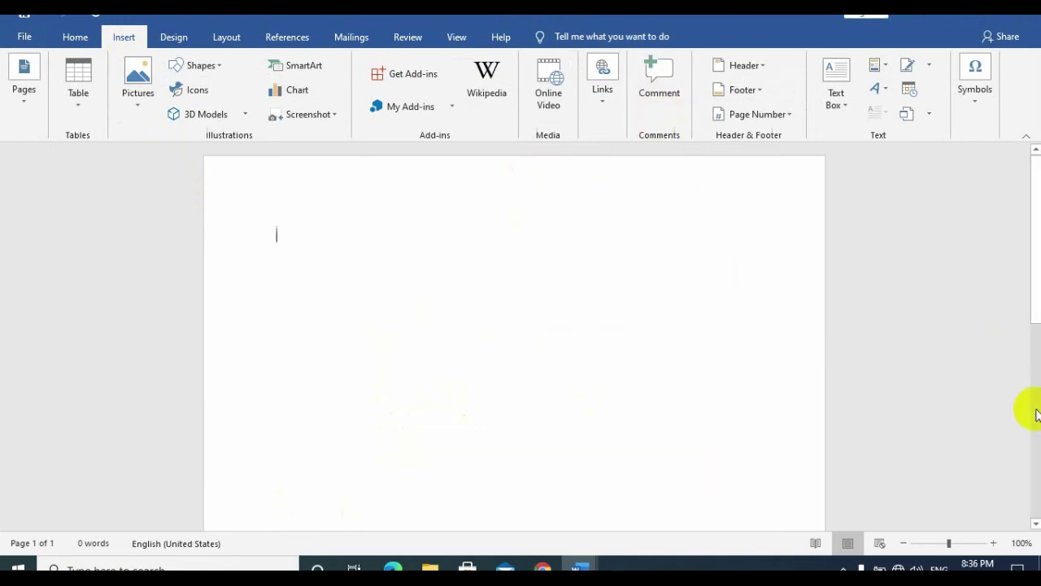
{"action": "mouse_move", "coordinate": [1038, 266]}
{"action": "left_mouse_down"}
{"action": "mouse_move", "coordinate": [1037, 409]}
{"action": "mouse_move", "coordinate": [1016, 216]}
{"action": "left_mouse_up"}
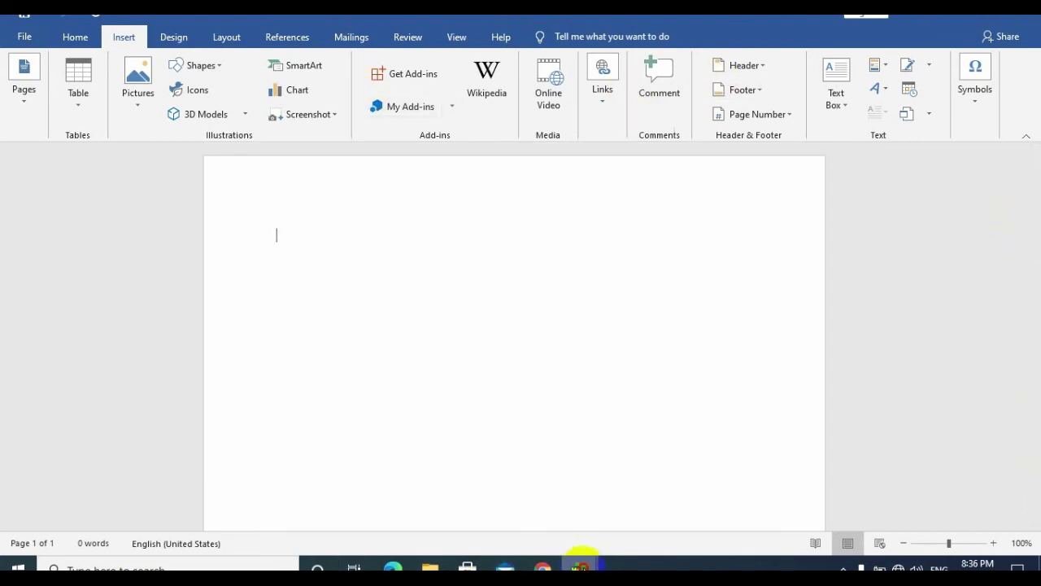
Step: Bring Document4 back to the front from the Word taskbar thumbnails
{"action": "left_click", "coordinate": [580, 567]}
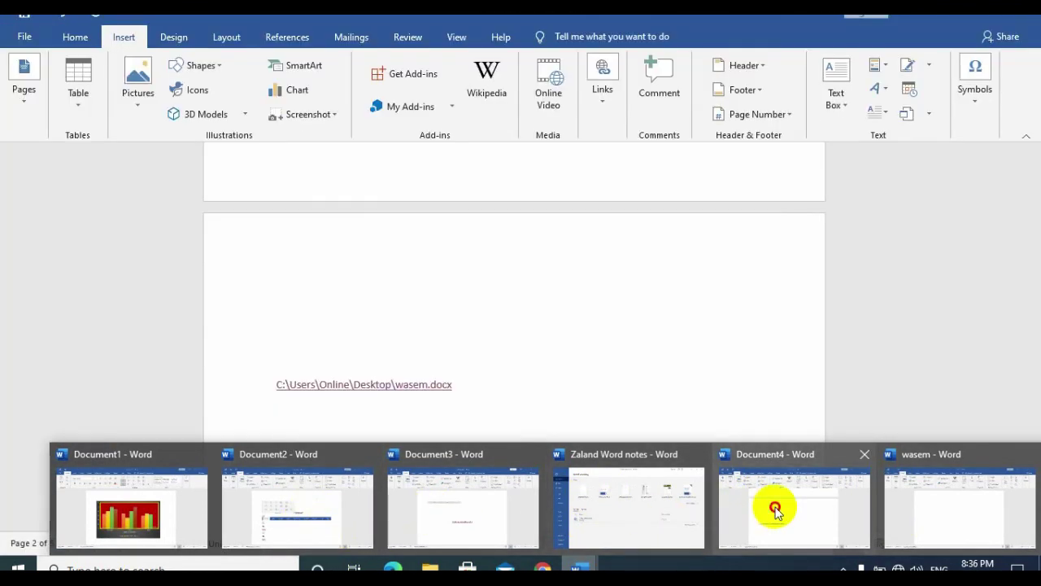
{"action": "left_click", "coordinate": [775, 506]}
{"action": "left_click_drag", "start_coordinate": [1035, 244], "coordinate": [1023, 130]}
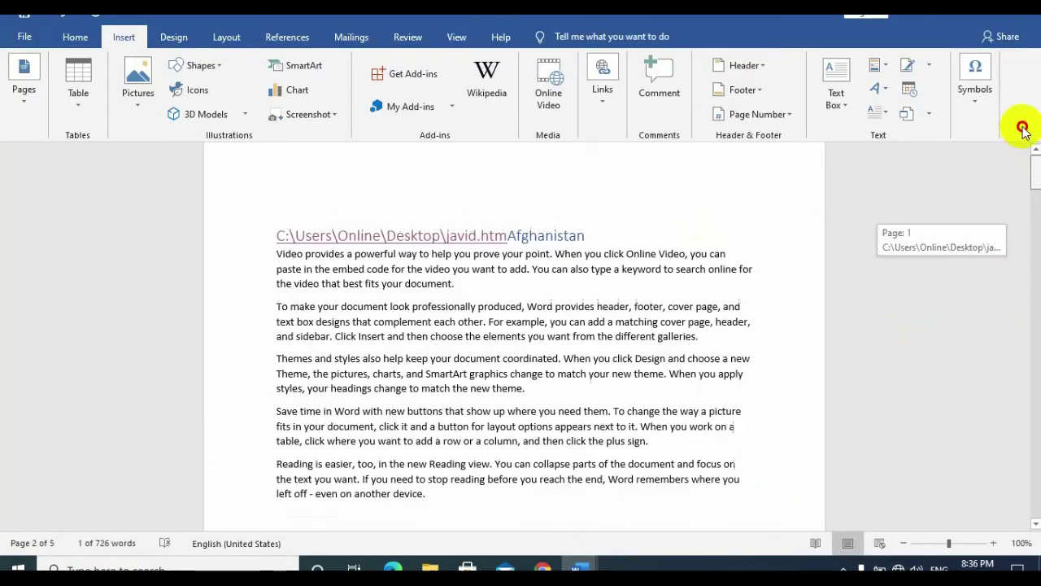
Step: Comment 'This is most important' on the word 'document' in the third paragraph
{"action": "left_click", "coordinate": [515, 336]}
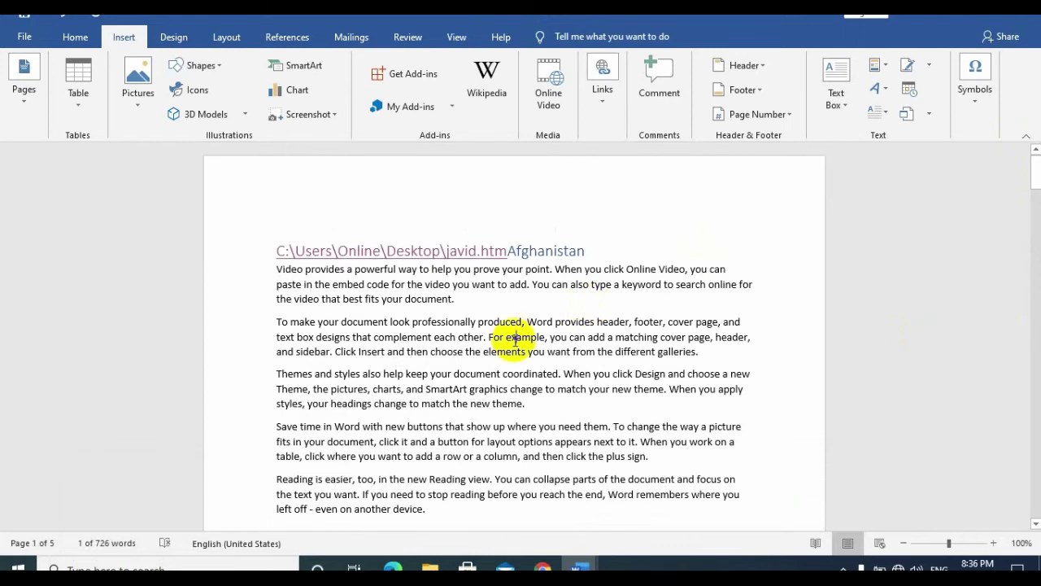
{"action": "double_click", "coordinate": [458, 373]}
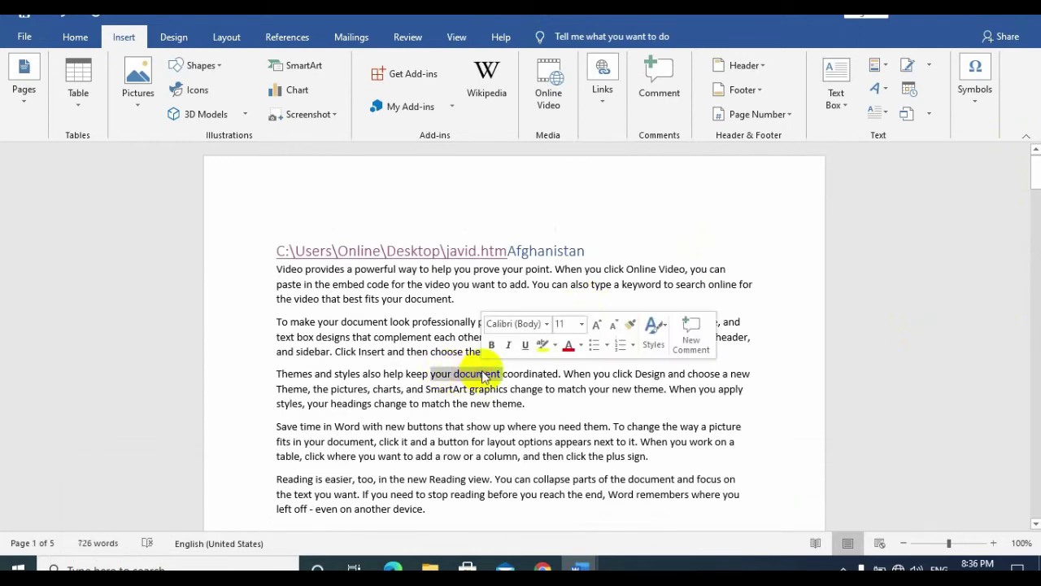
{"action": "left_click_drag", "start_coordinate": [500, 373], "coordinate": [454, 373]}
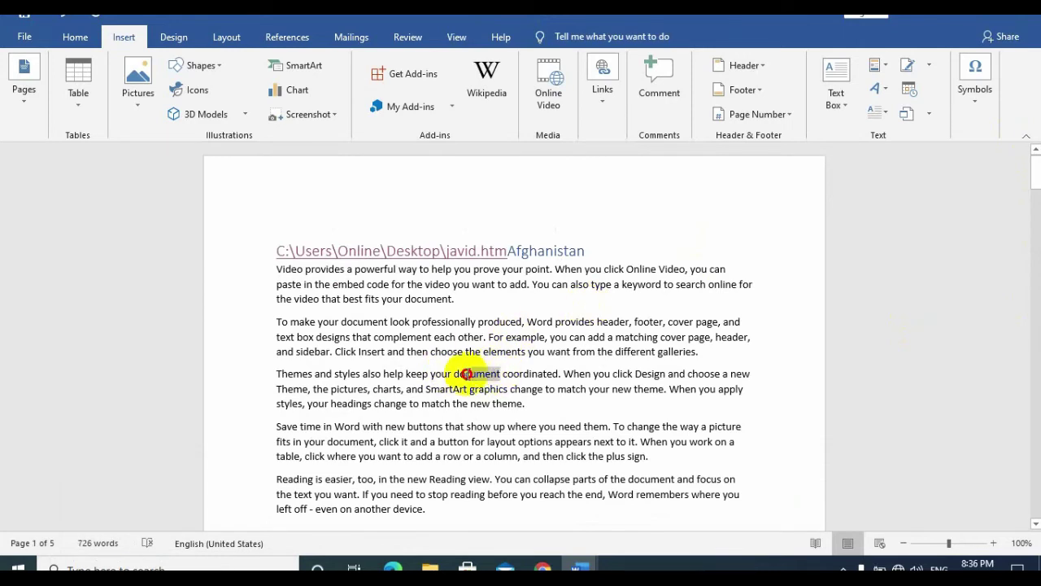
{"action": "left_click", "coordinate": [658, 106]}
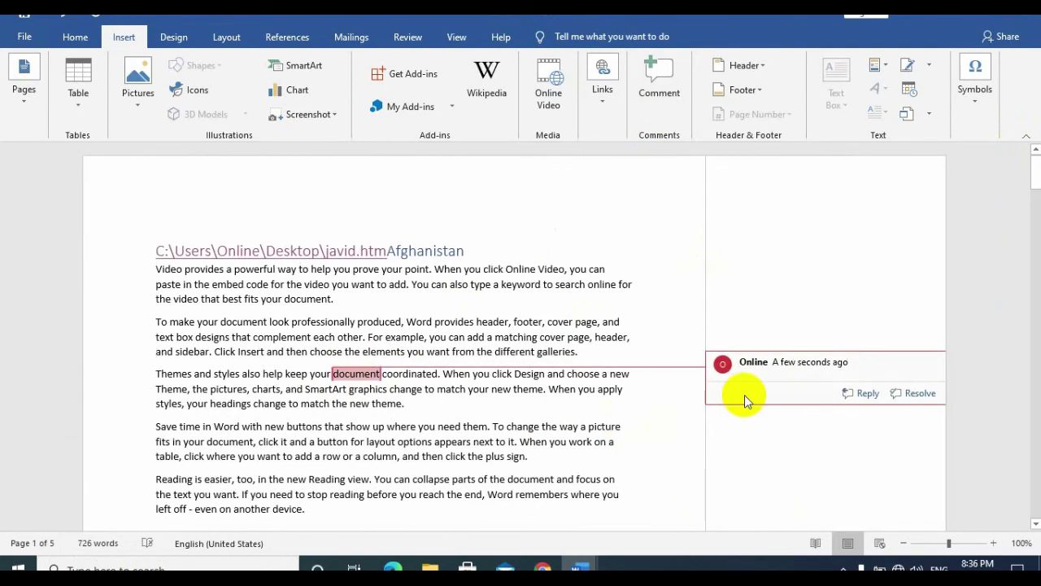
{"action": "type", "text": "This is most important"}
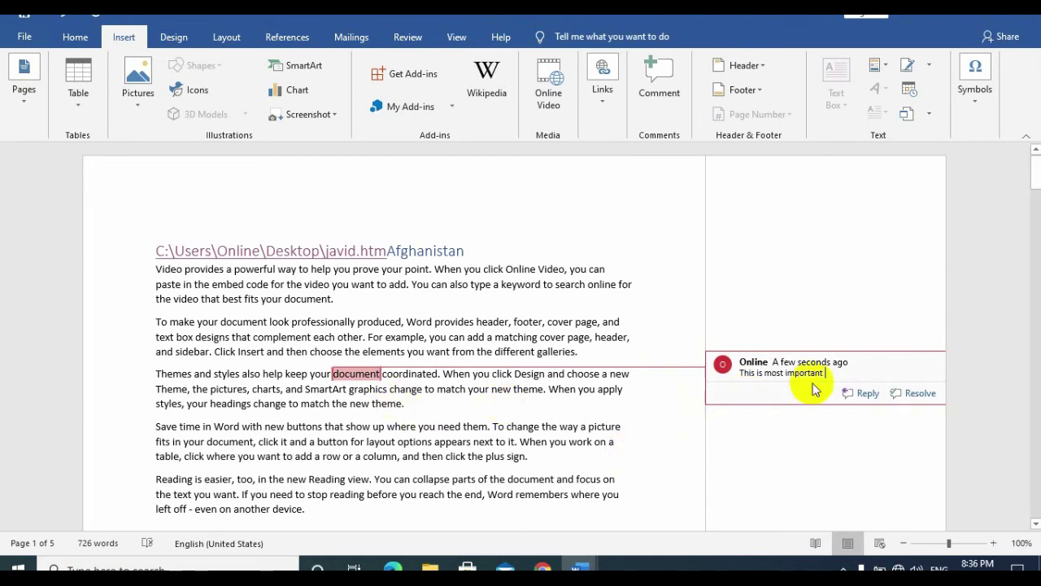
{"action": "left_click", "coordinate": [402, 415]}
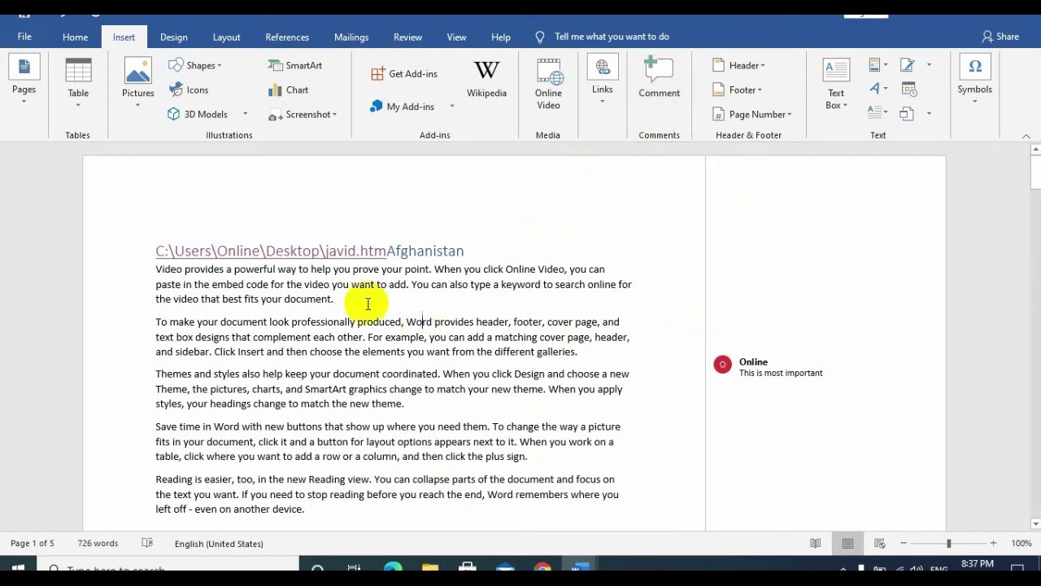
{"action": "left_click", "coordinate": [1034, 180]}
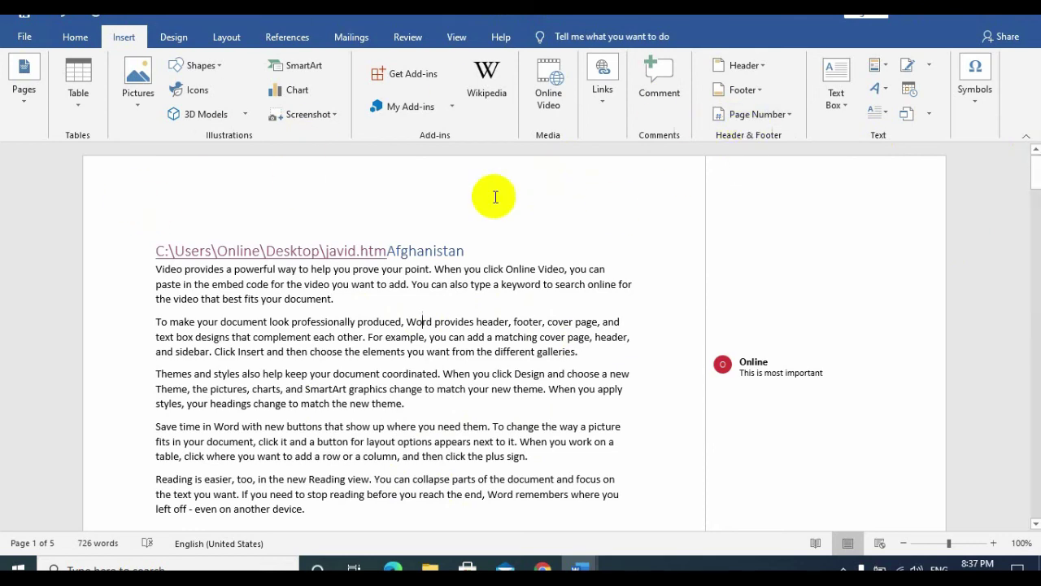
Step: Create a new blank Word document, then switch to the BigBlueButton meeting in Chrome
{"action": "left_click", "coordinate": [27, 37]}
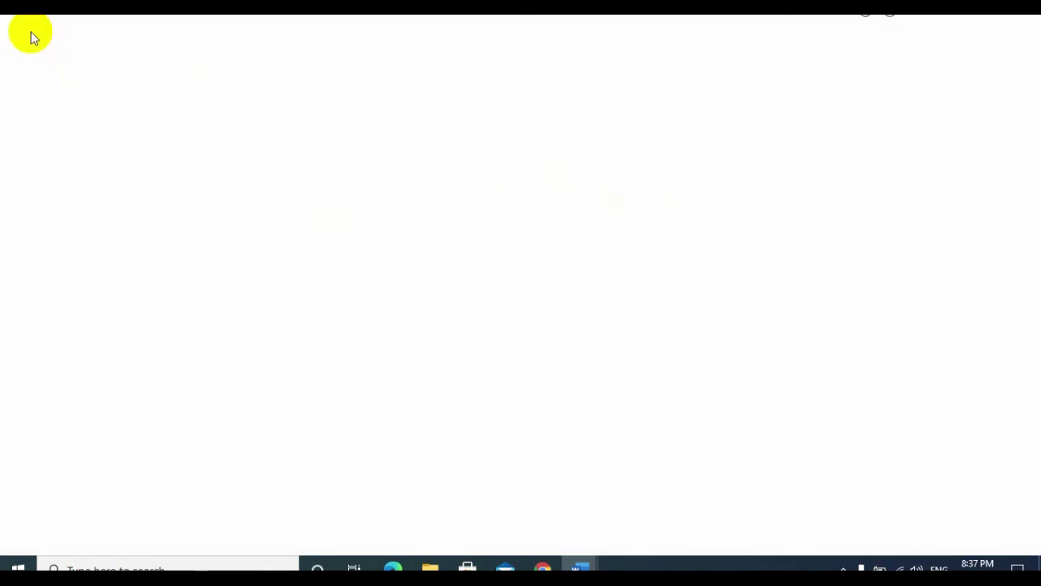
{"action": "left_click", "coordinate": [60, 109]}
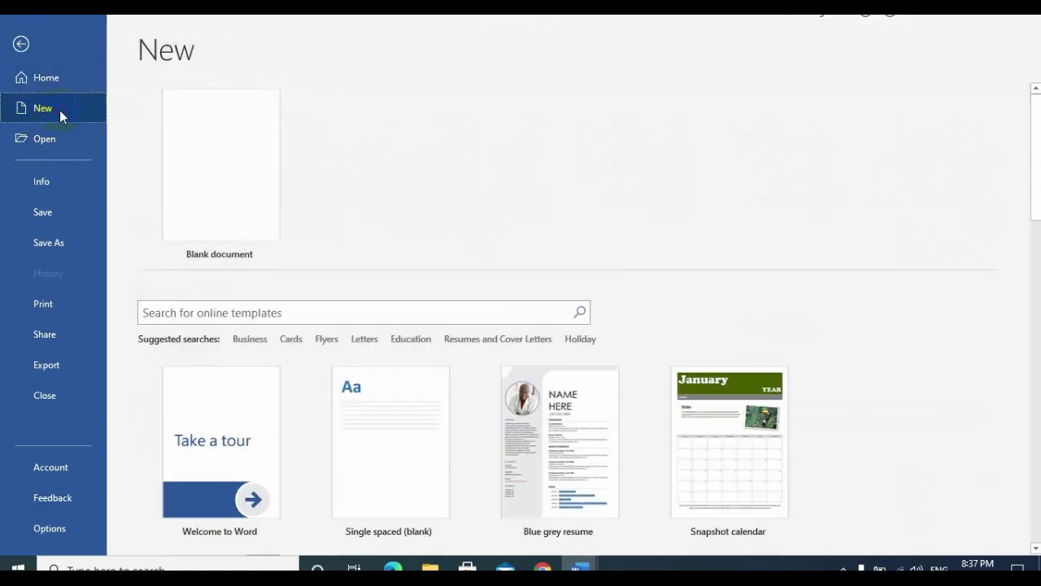
{"action": "left_click", "coordinate": [242, 158]}
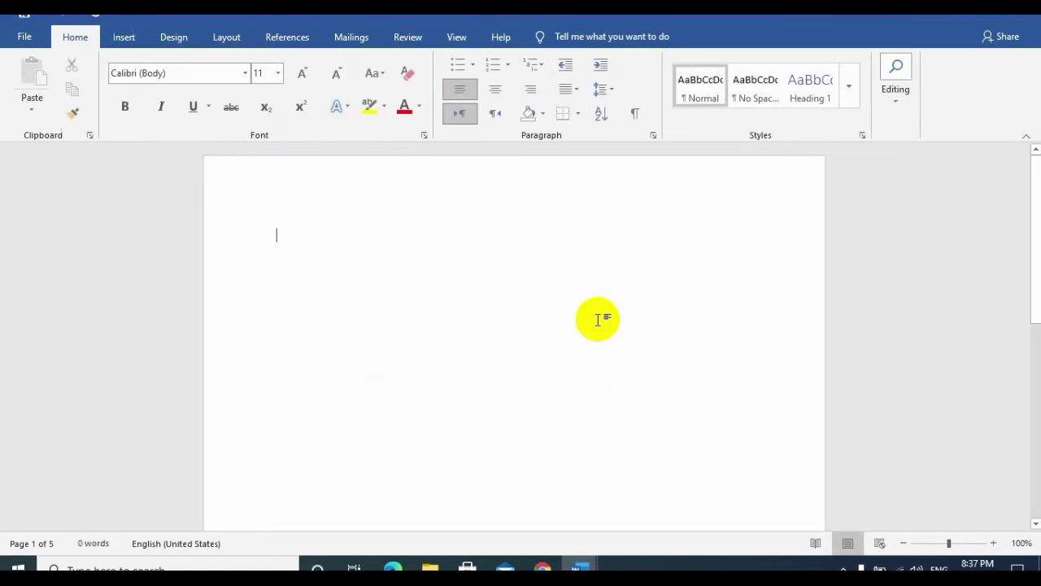
{"action": "left_click", "coordinate": [129, 38]}
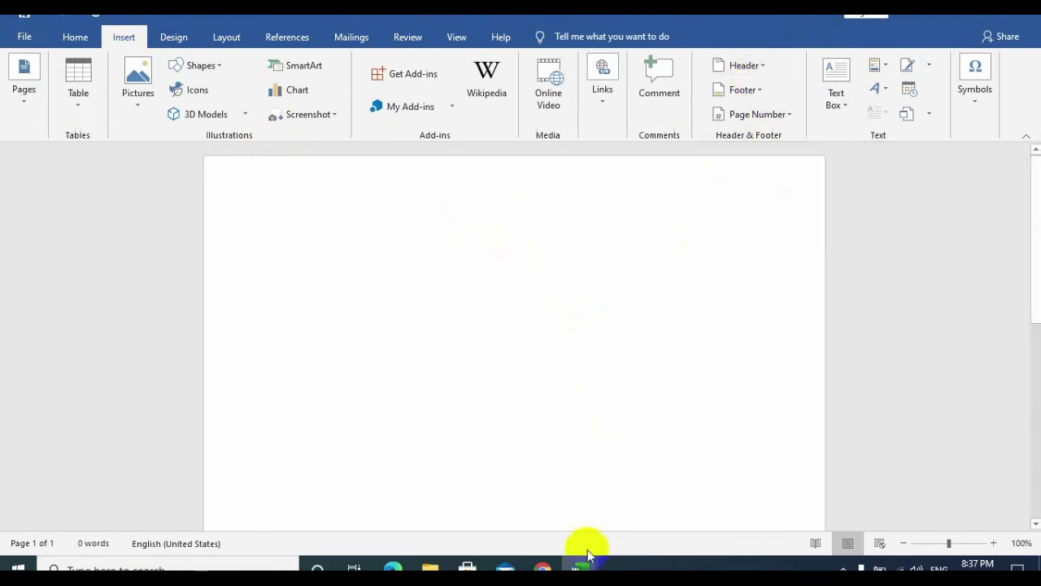
{"action": "left_click", "coordinate": [543, 567]}
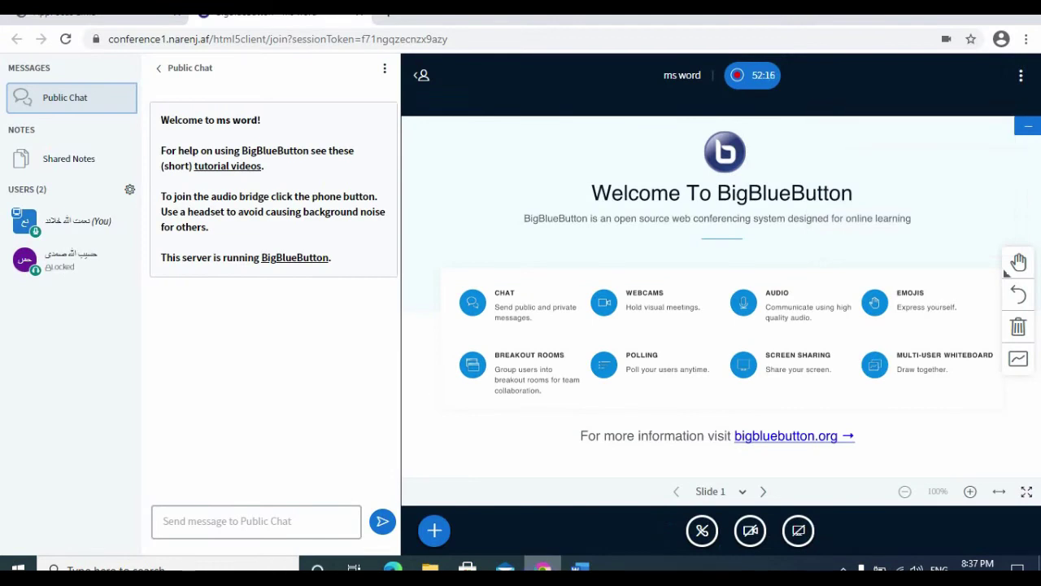
Step: Join the meeting audio with the microphone, confirming the echo test
{"action": "left_click", "coordinate": [700, 530]}
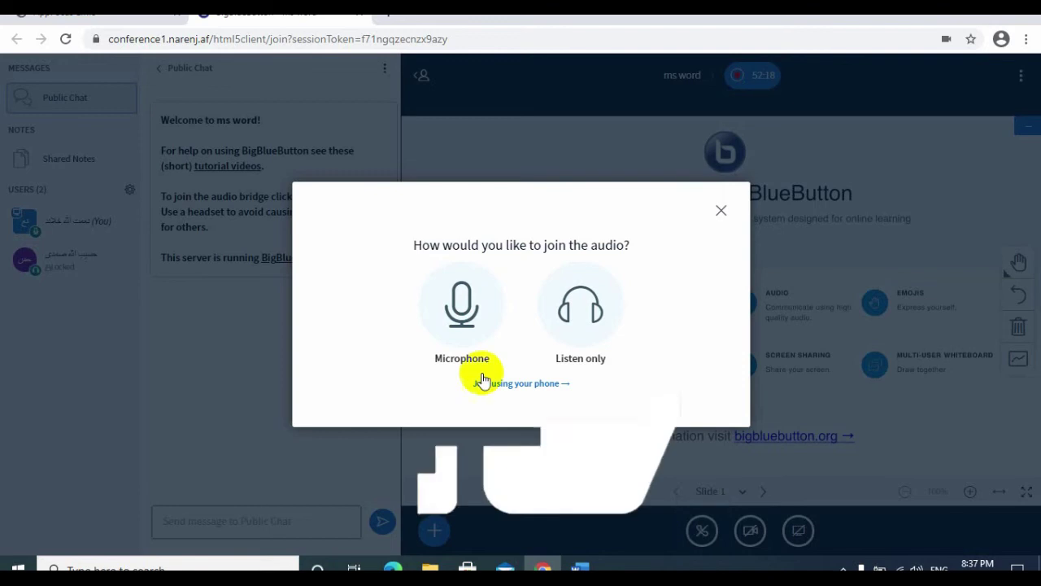
{"action": "left_click", "coordinate": [456, 321]}
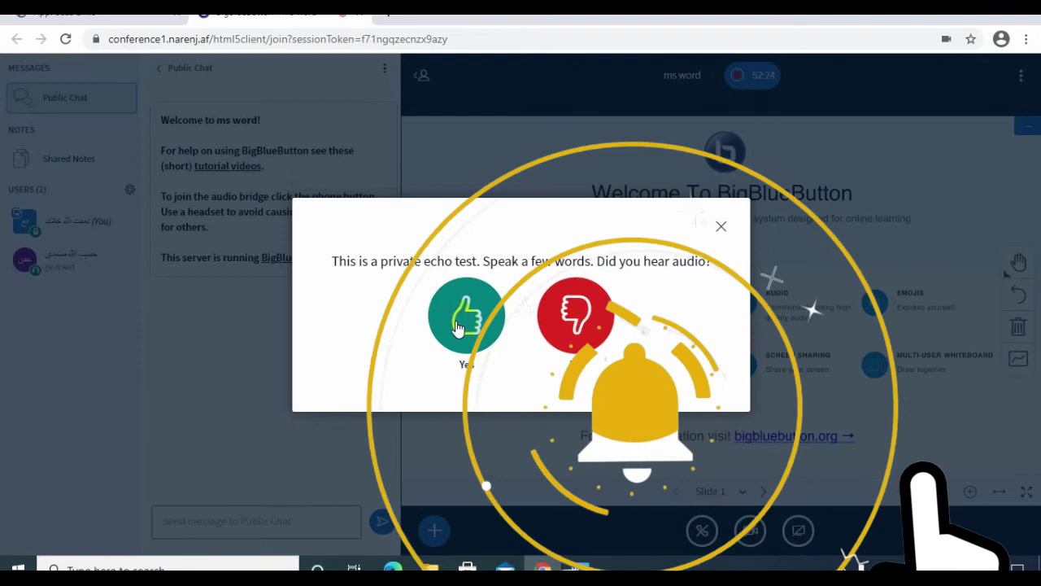
{"action": "left_click", "coordinate": [457, 319]}
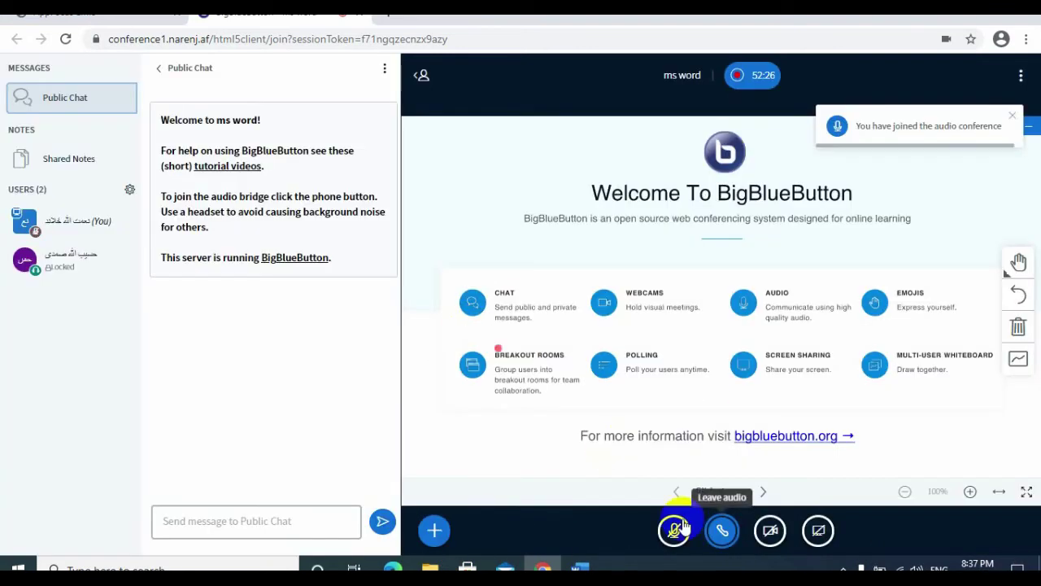
Step: Share the entire screen and minimize Chrome to get back to Word
{"action": "left_click", "coordinate": [818, 532]}
{"action": "left_click", "coordinate": [516, 285]}
{"action": "mouse_move", "coordinate": [722, 407]}
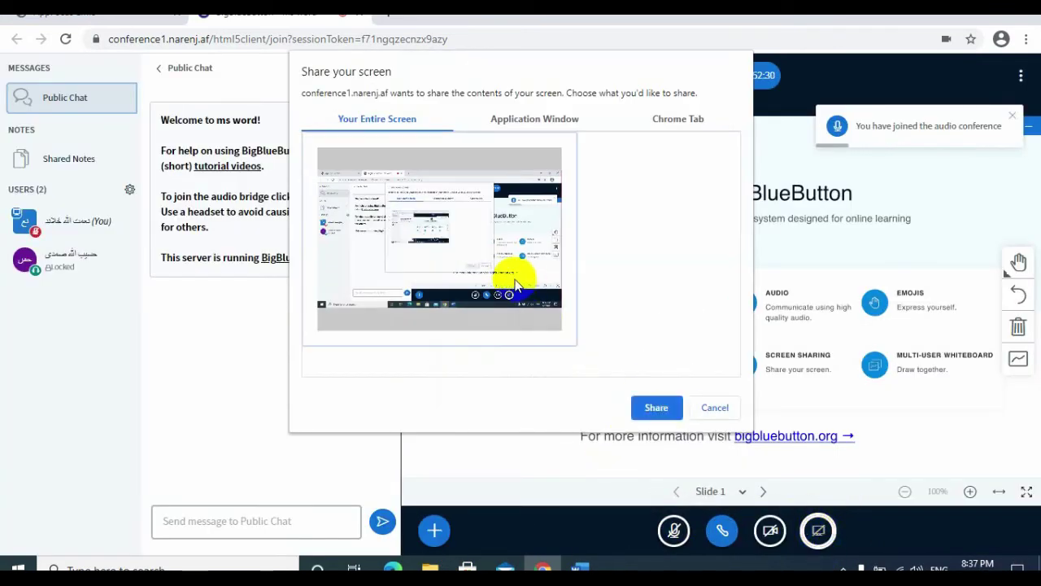
{"action": "left_click", "coordinate": [661, 408]}
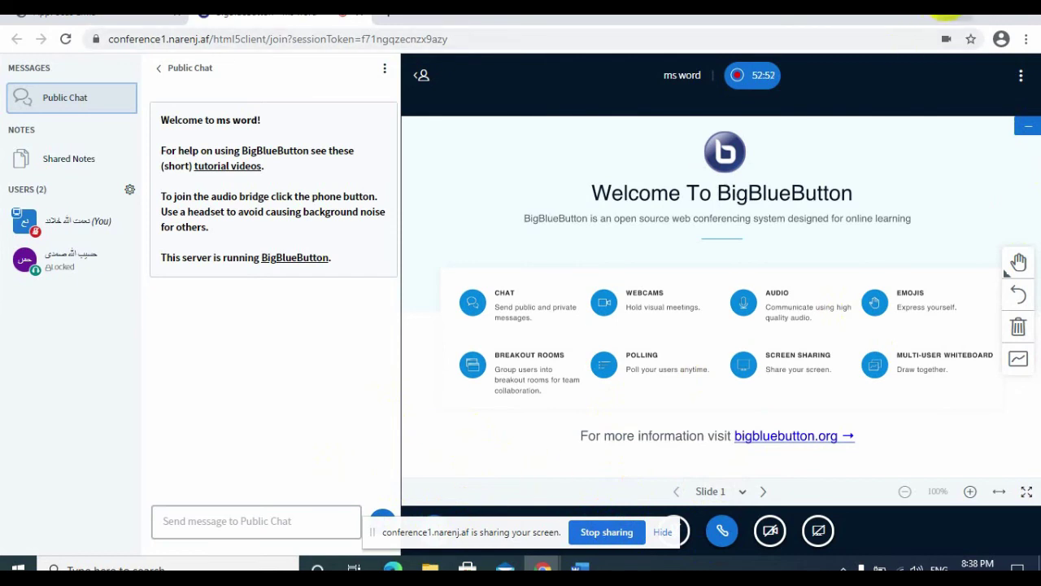
{"action": "left_click", "coordinate": [950, 9]}
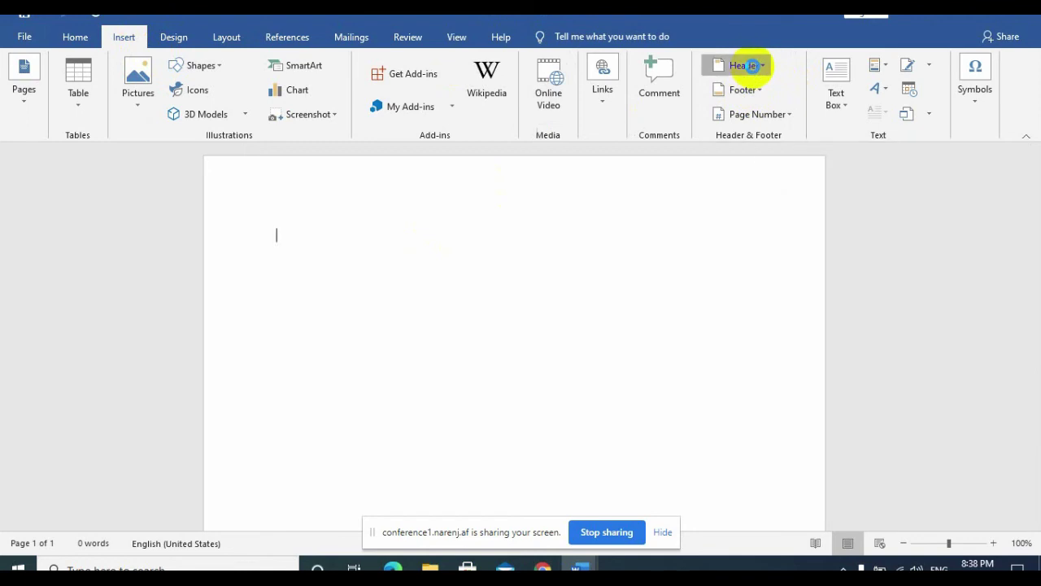
{"action": "left_click", "coordinate": [751, 66]}
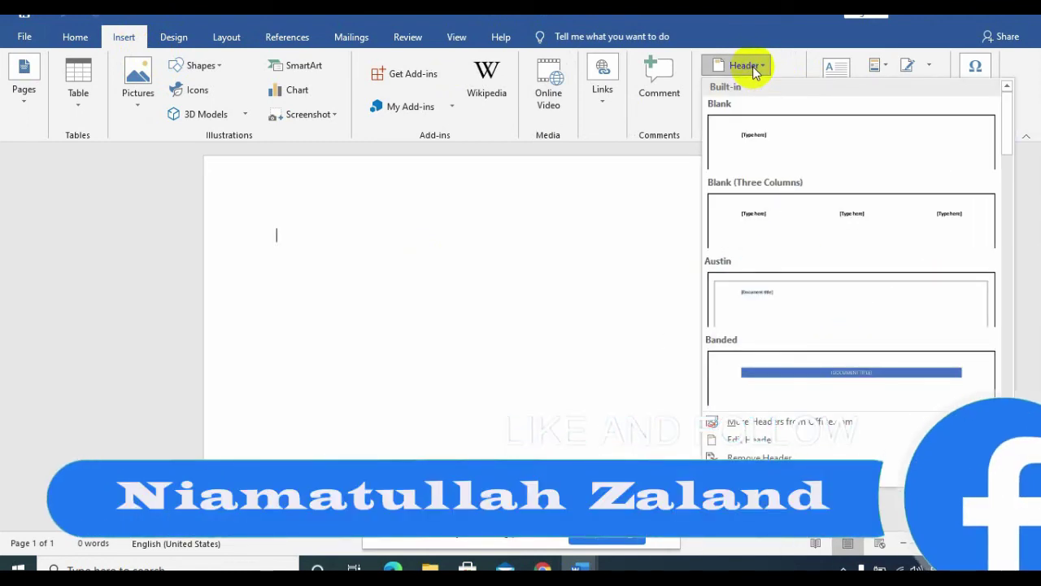
{"action": "left_click", "coordinate": [436, 353]}
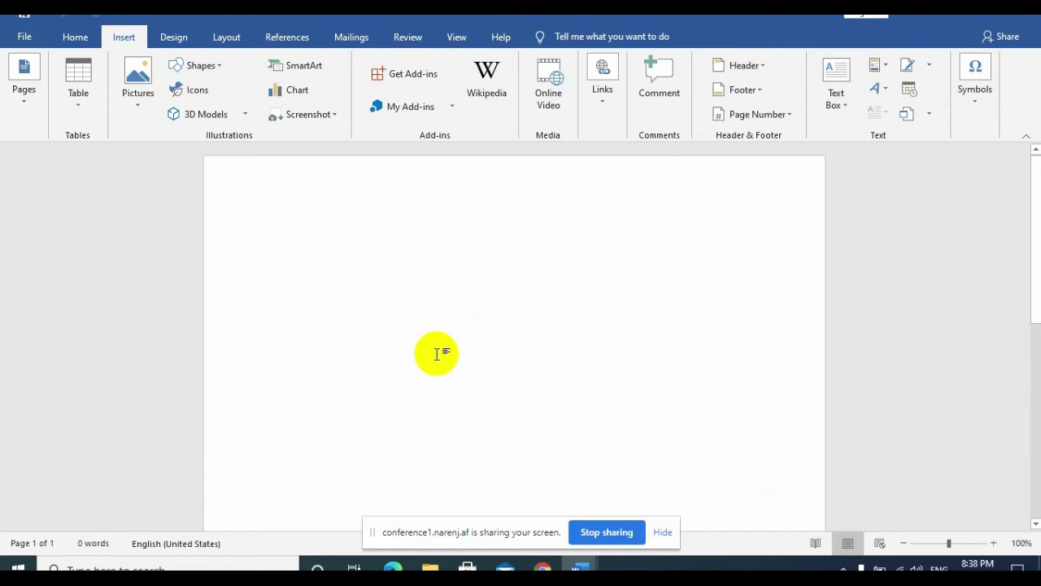
Step: Enlarge the Afghanitan heading and generate random filler paragraphs below it
{"action": "type", "text": "="}
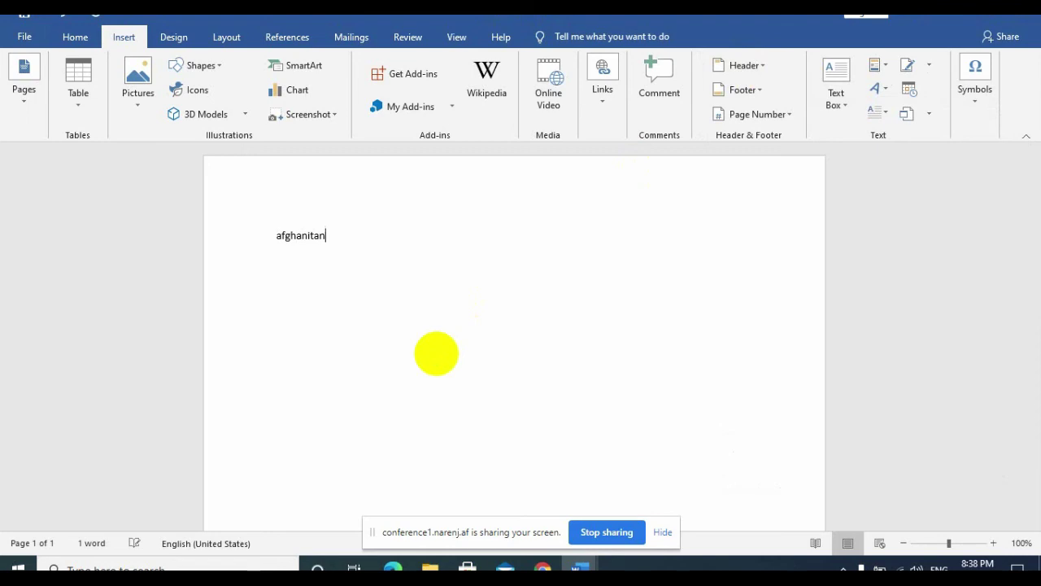
{"action": "left_click", "coordinate": [213, 238]}
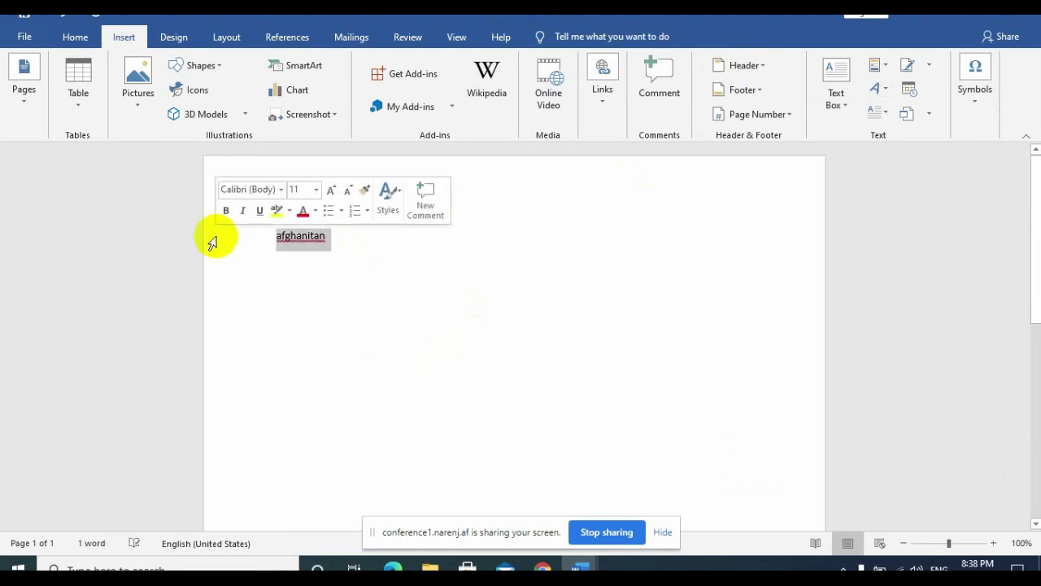
{"action": "key", "text": "ctrl+bracketright"}
{"action": "key", "text": "ctrl+bracketright"}
{"action": "key", "text": "ctrl+bracketright"}
{"action": "key", "text": "ctrl+bracketright"}
{"action": "key", "text": "ctrl+bracketright"}
{"action": "key", "text": "ctrl+bracketright"}
{"action": "key", "text": "ctrl+bracketright"}
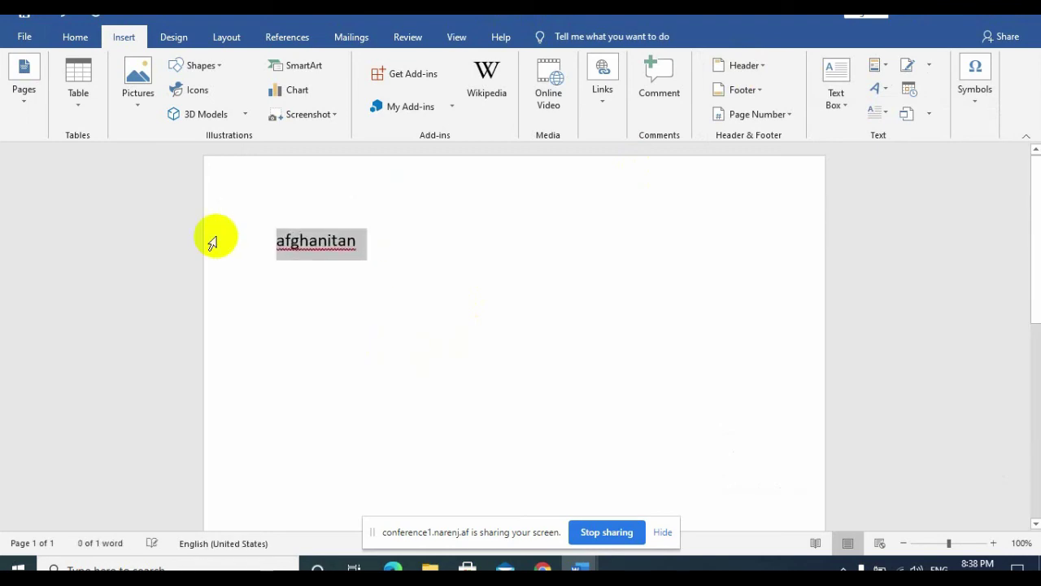
{"action": "left_click", "coordinate": [355, 261]}
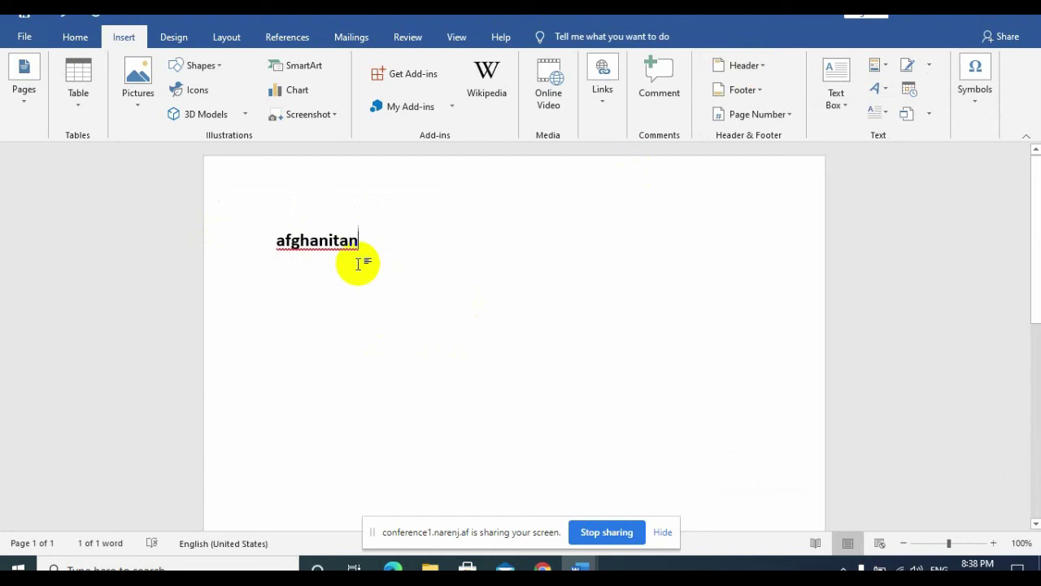
{"action": "key", "text": "Return"}
{"action": "type", "text": "="}
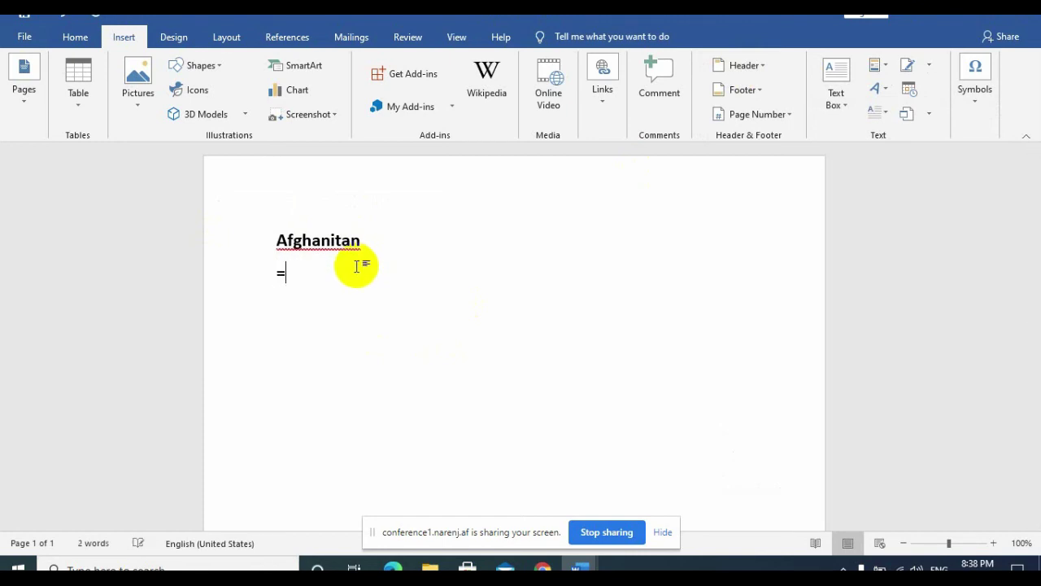
{"action": "type", "text": "rand("}
{"action": "key", "text": "Return"}
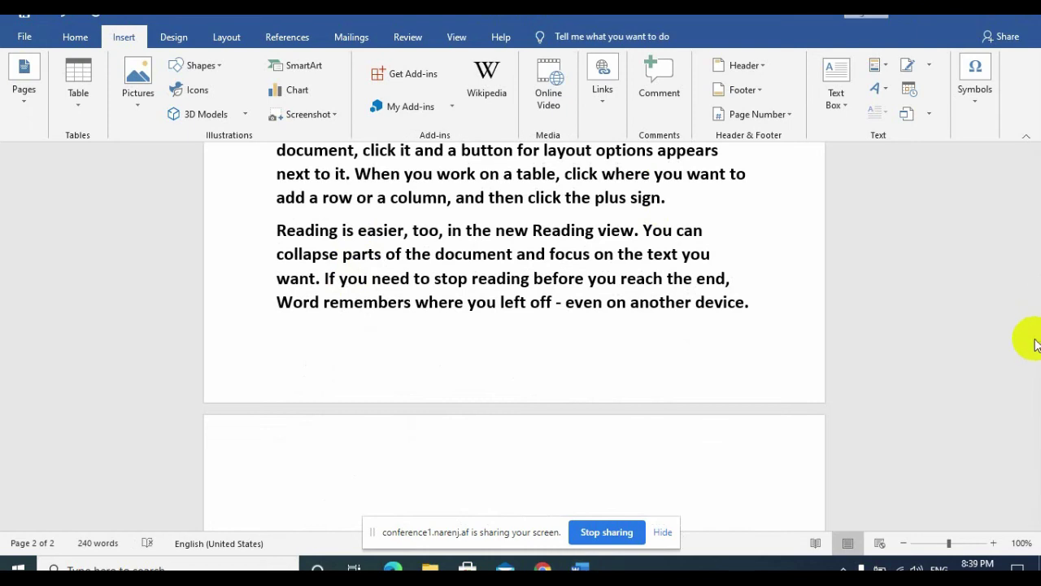
Step: Color the Afghanitan title blue
{"action": "left_click", "coordinate": [692, 297]}
{"action": "left_click_drag", "start_coordinate": [1035, 324], "coordinate": [1034, 157]}
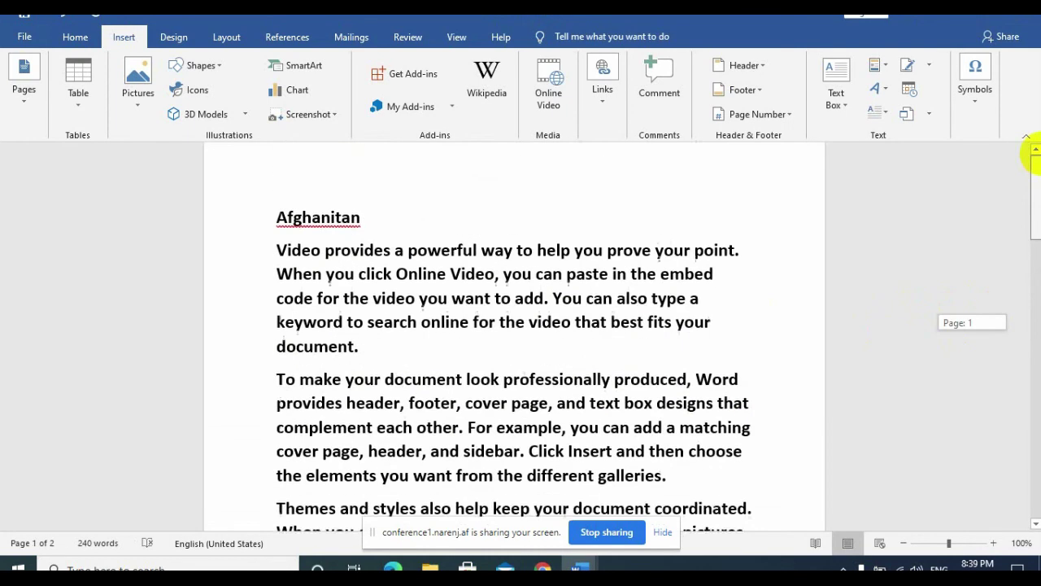
{"action": "left_click_drag", "start_coordinate": [389, 245], "coordinate": [274, 239]}
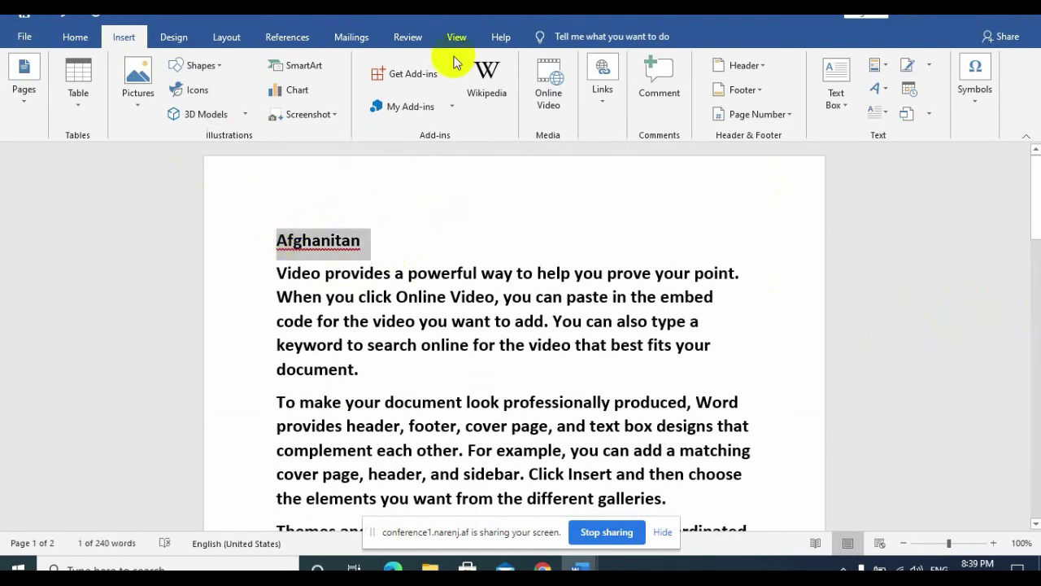
{"action": "left_click", "coordinate": [77, 39]}
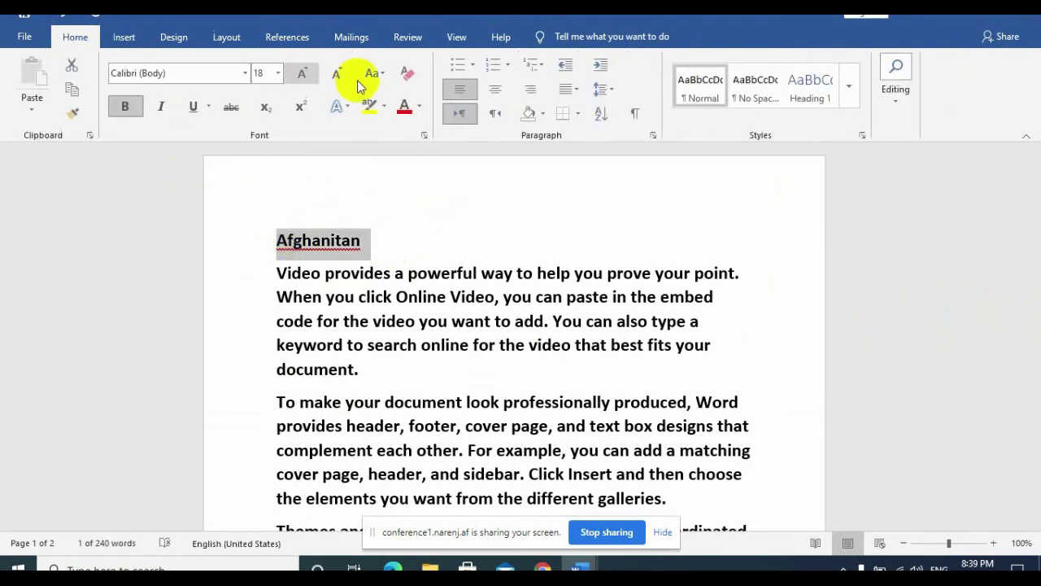
{"action": "left_click", "coordinate": [406, 110]}
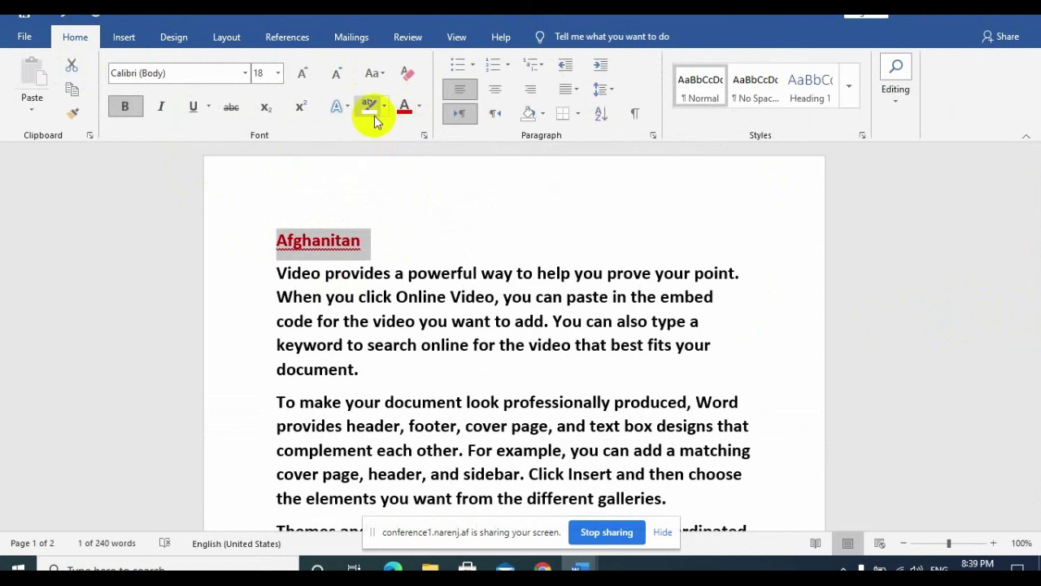
{"action": "left_click", "coordinate": [419, 108]}
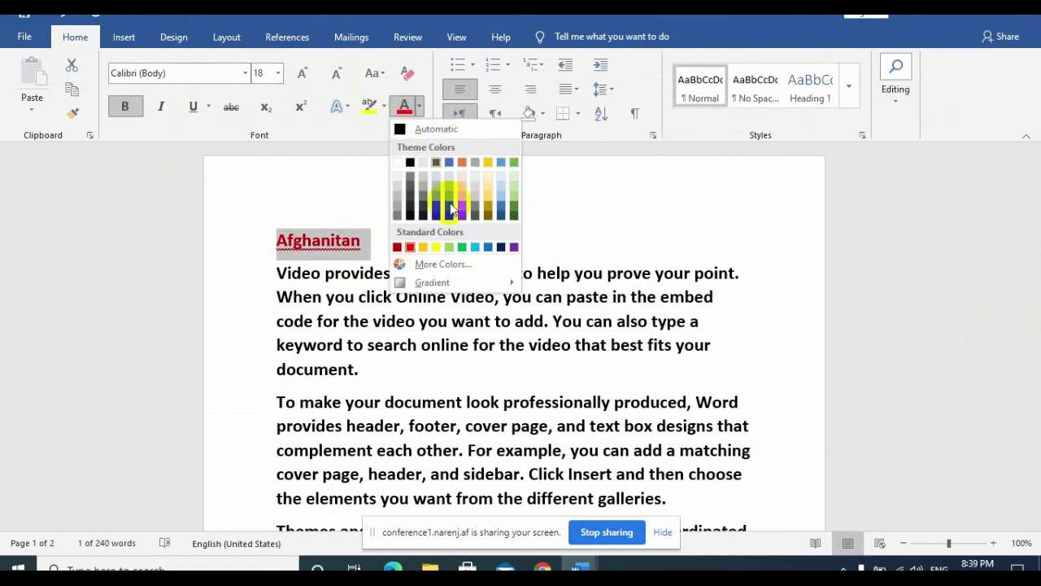
{"action": "left_click", "coordinate": [489, 248]}
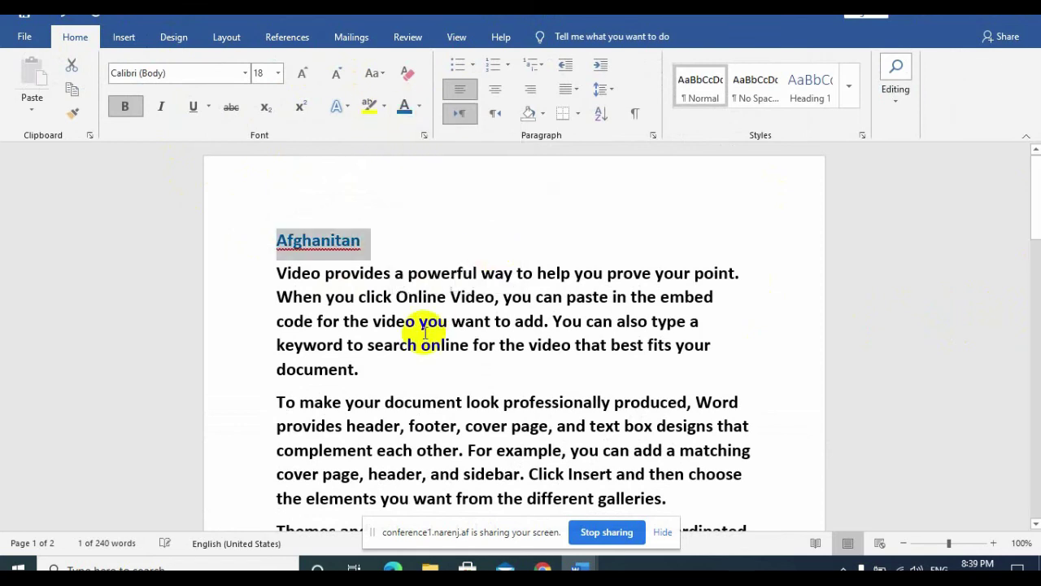
{"action": "left_click", "coordinate": [425, 325]}
Step: Shrink the filler paragraphs from 18 pt to 15 pt
{"action": "left_click", "coordinate": [464, 362]}
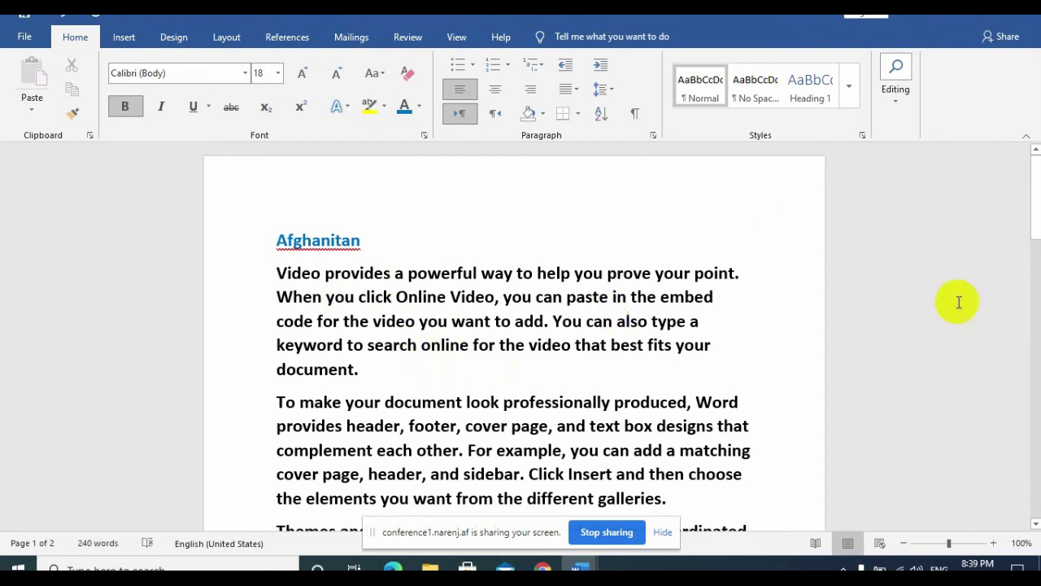
{"action": "left_click_drag", "start_coordinate": [1033, 185], "coordinate": [1033, 295]}
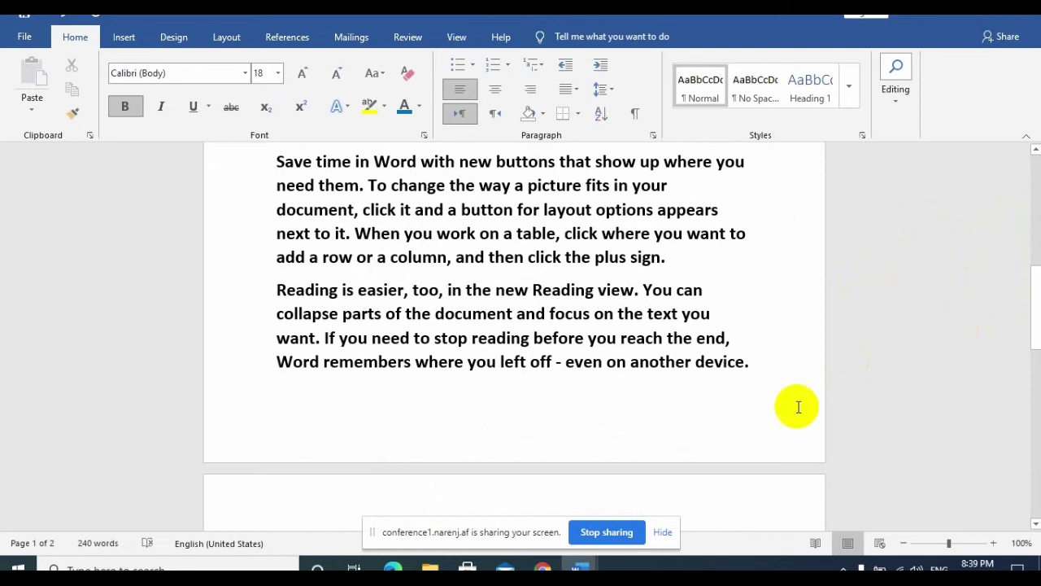
{"action": "mouse_move", "coordinate": [752, 367]}
{"action": "left_mouse_down"}
{"action": "mouse_move", "coordinate": [525, 230]}
{"action": "mouse_move", "coordinate": [394, 313]}
{"action": "mouse_move", "coordinate": [258, 277]}
{"action": "left_mouse_up"}
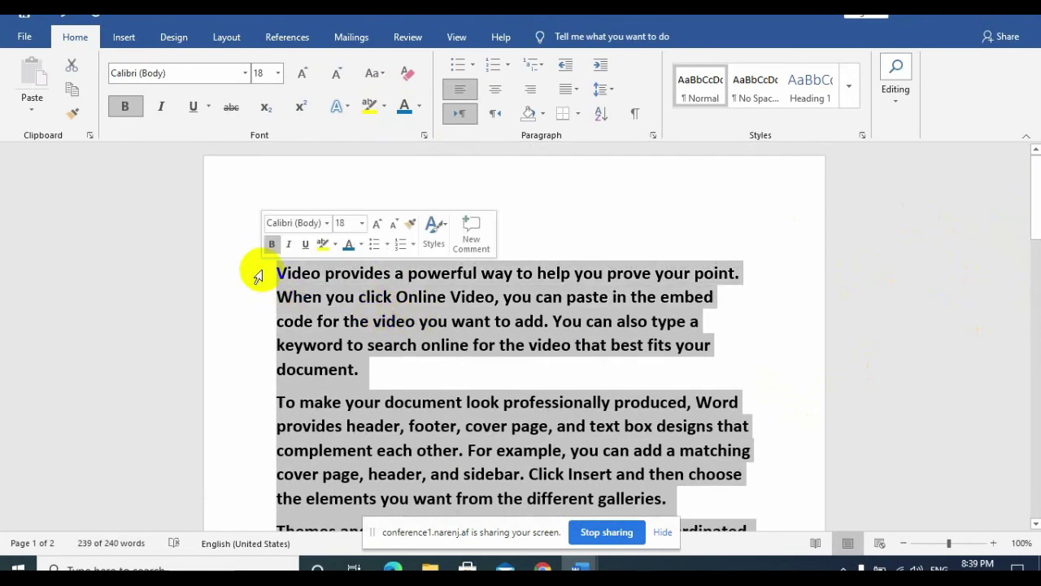
{"action": "key", "text": "ctrl+bracketleft"}
{"action": "key", "text": "ctrl+bracketleft"}
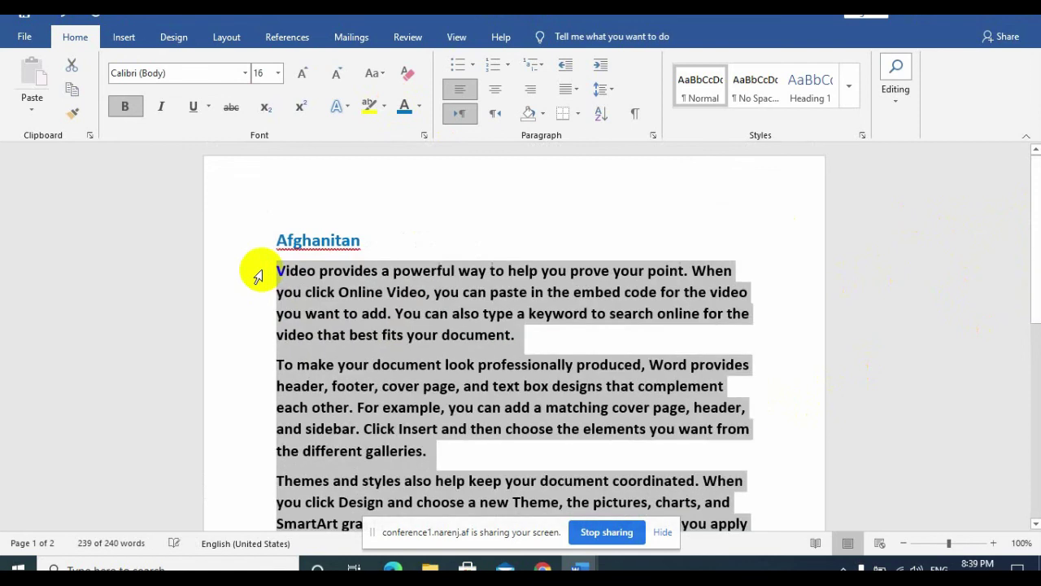
{"action": "key", "text": "ctrl+bracketleft"}
{"action": "left_click", "coordinate": [366, 317]}
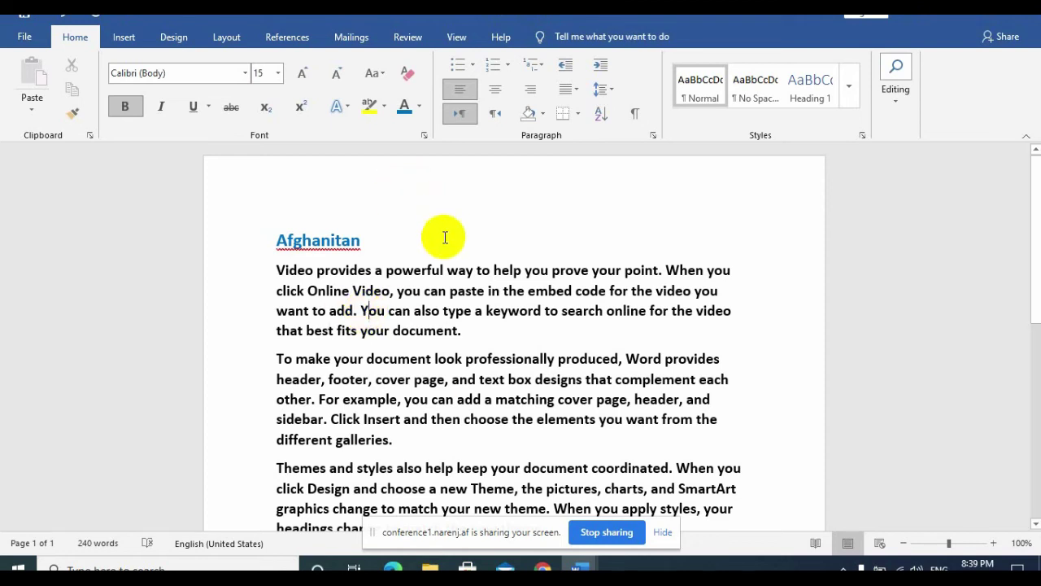
{"action": "left_click", "coordinate": [420, 319]}
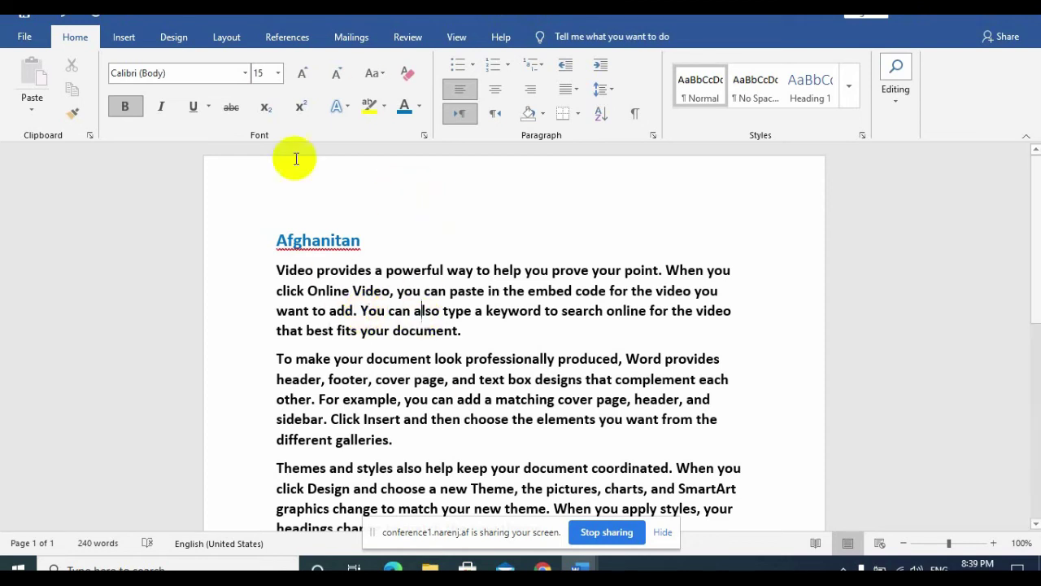
Step: Add a Blank (Three Columns) header with the date 2021-02-02 in its left column
{"action": "left_click", "coordinate": [137, 40]}
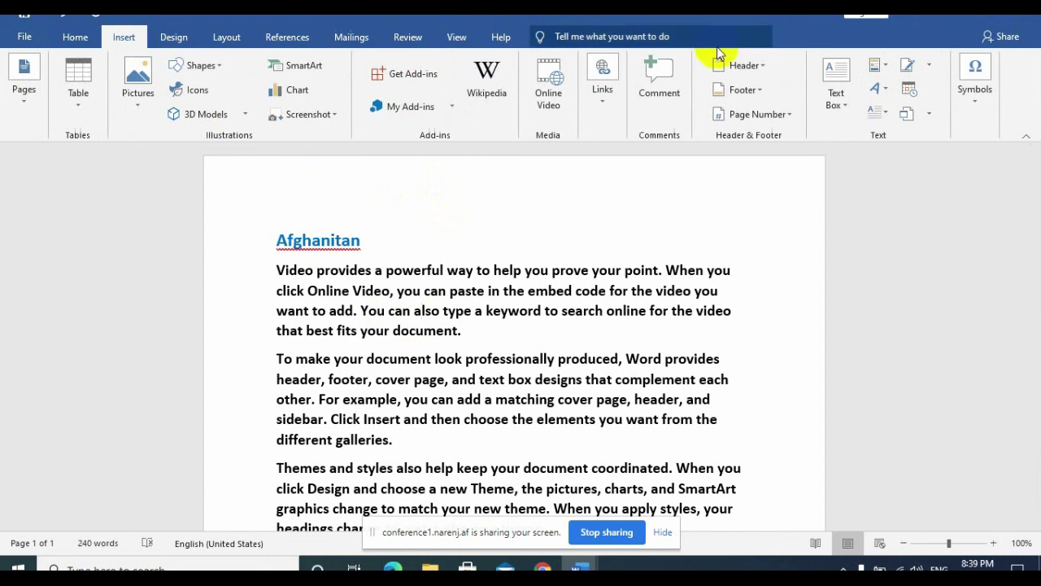
{"action": "left_click", "coordinate": [746, 71]}
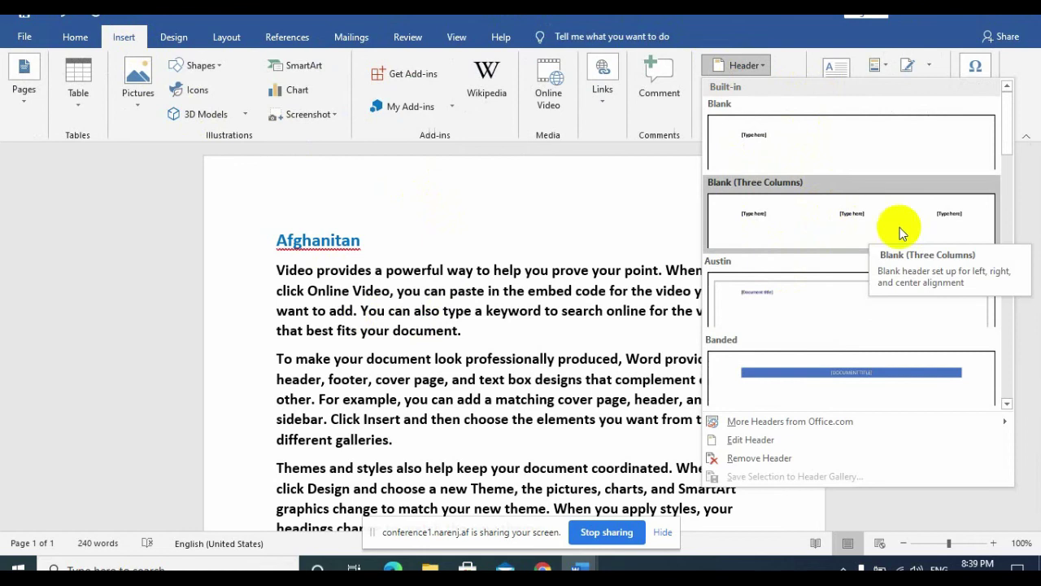
{"action": "left_click", "coordinate": [858, 221]}
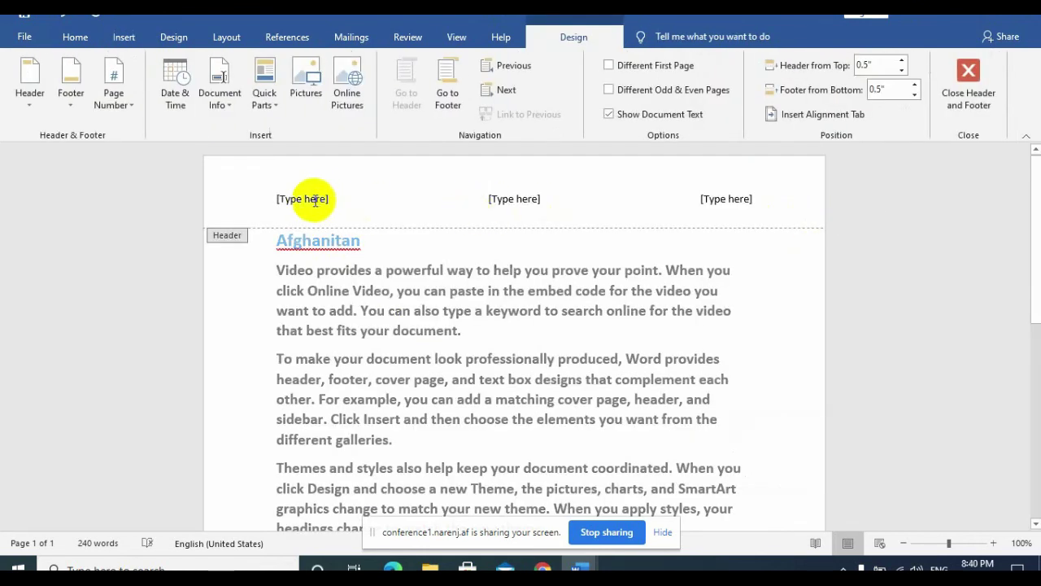
{"action": "left_click", "coordinate": [322, 200]}
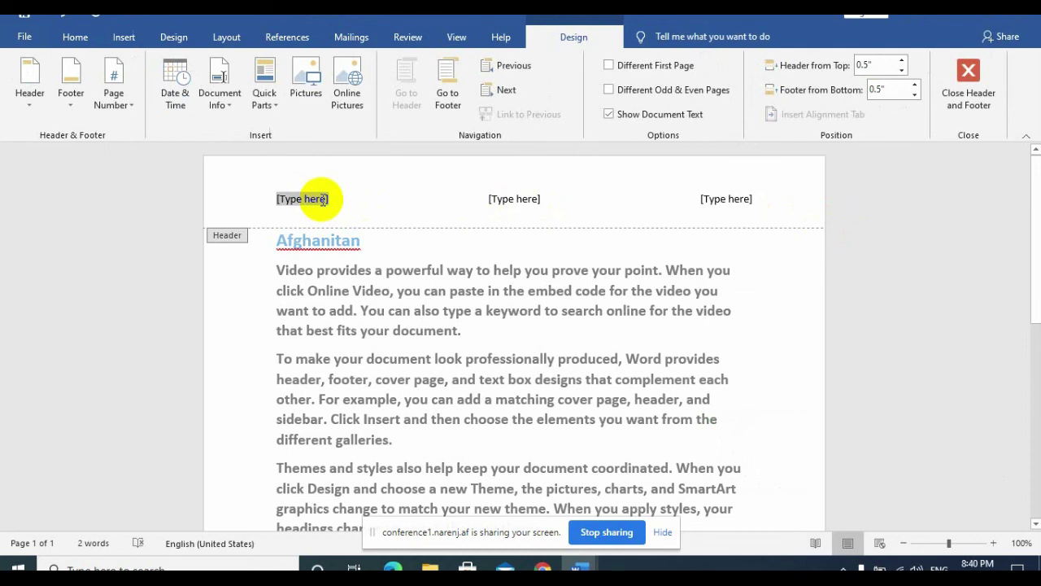
{"action": "left_click", "coordinate": [177, 111]}
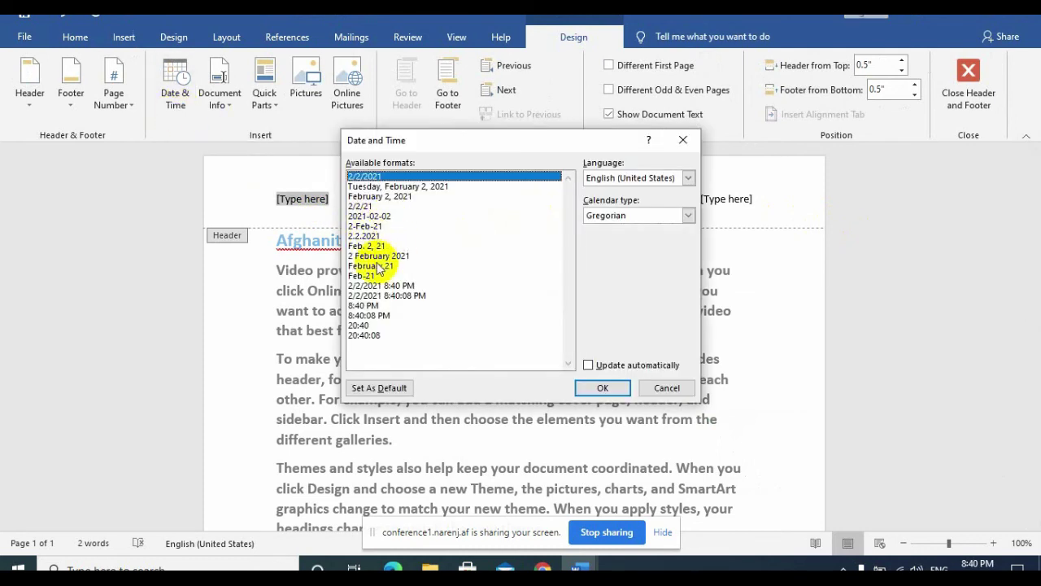
{"action": "left_click", "coordinate": [374, 216]}
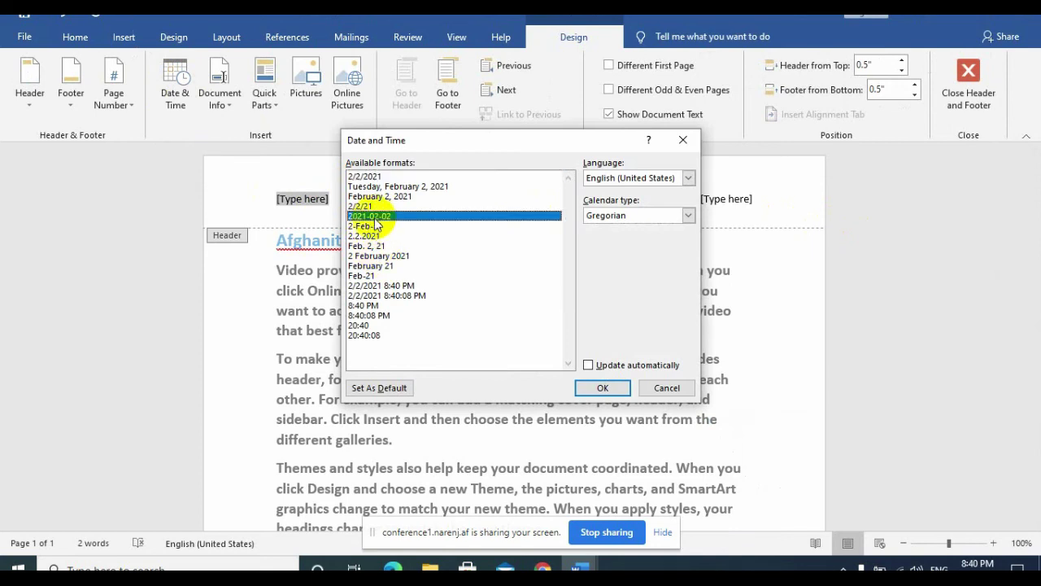
{"action": "left_click", "coordinate": [617, 393]}
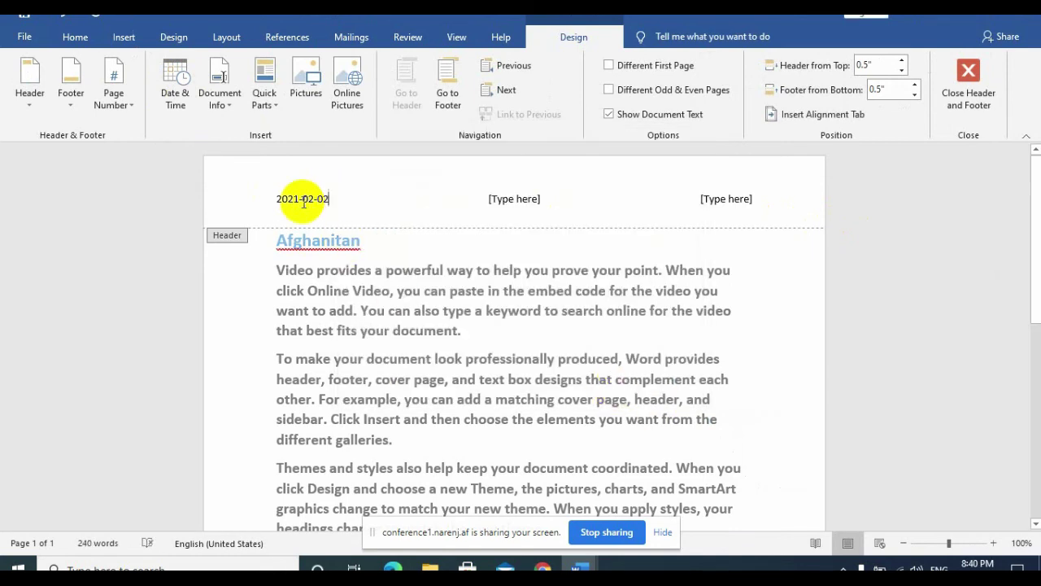
Step: Open the document information fields for the centre header column, then switch to BigBlueButton
{"action": "left_click", "coordinate": [523, 198]}
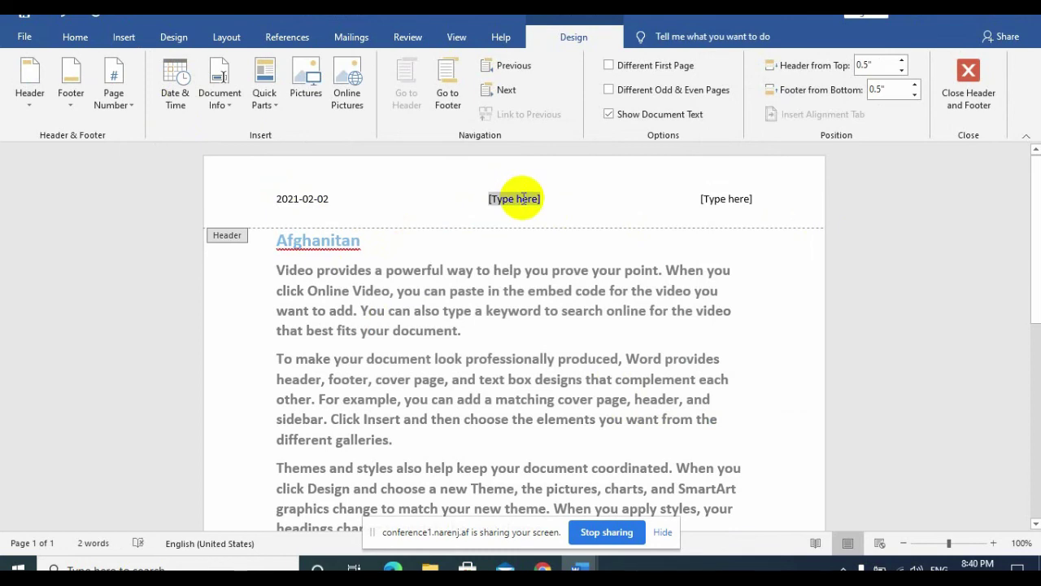
{"action": "left_click", "coordinate": [221, 102]}
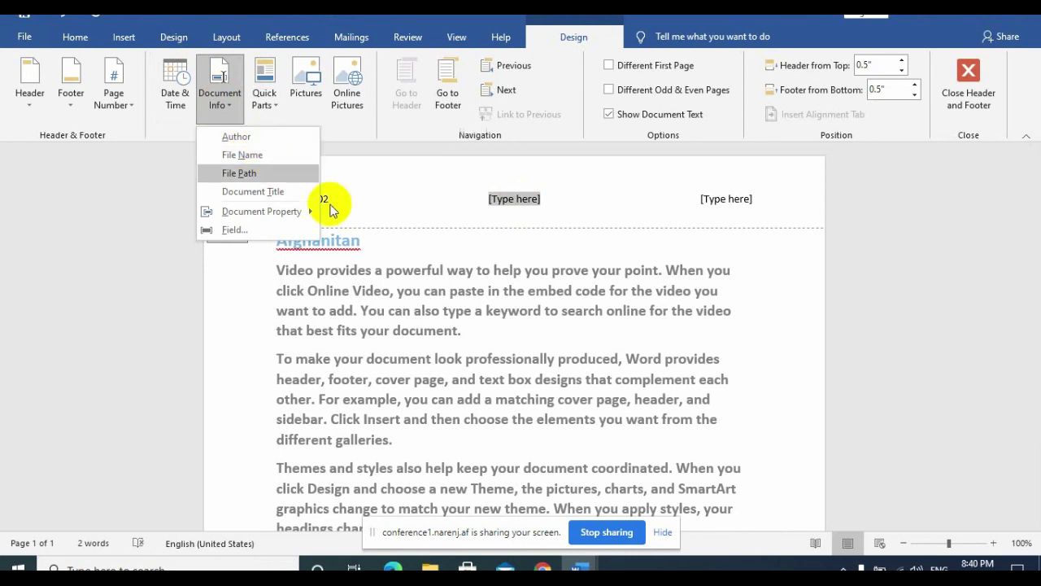
{"action": "left_click", "coordinate": [544, 568]}
{"action": "left_click", "coordinate": [473, 511]}
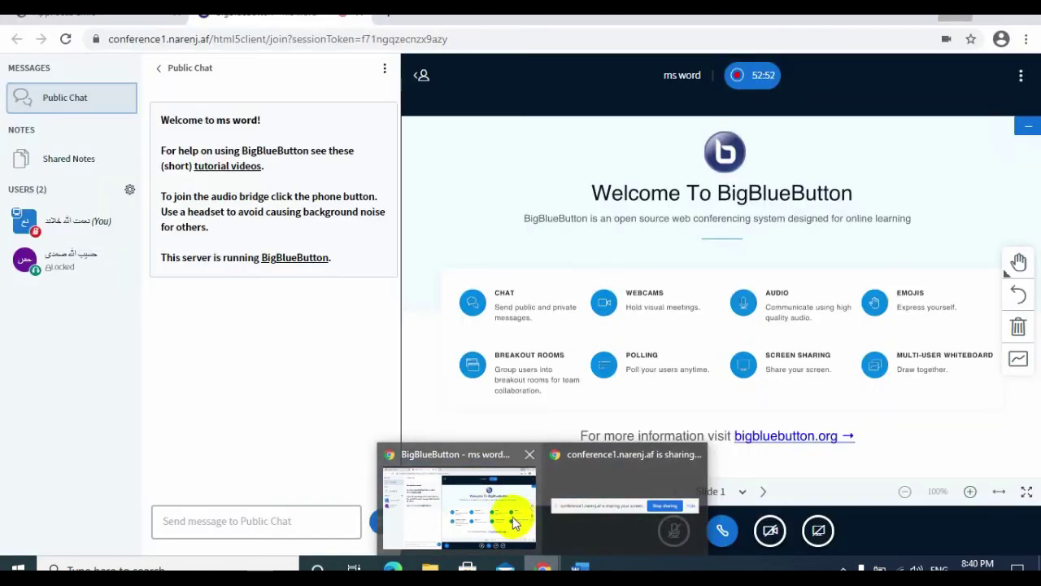
Step: Unmute the microphone in BigBlueButton and return to the Word document
{"action": "left_click", "coordinate": [513, 519]}
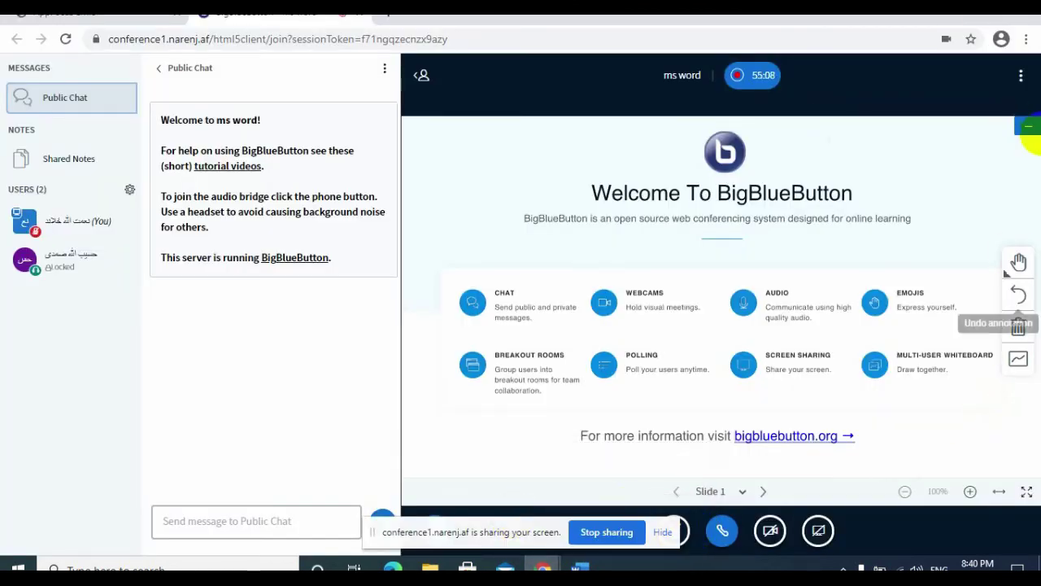
{"action": "left_click", "coordinate": [680, 532]}
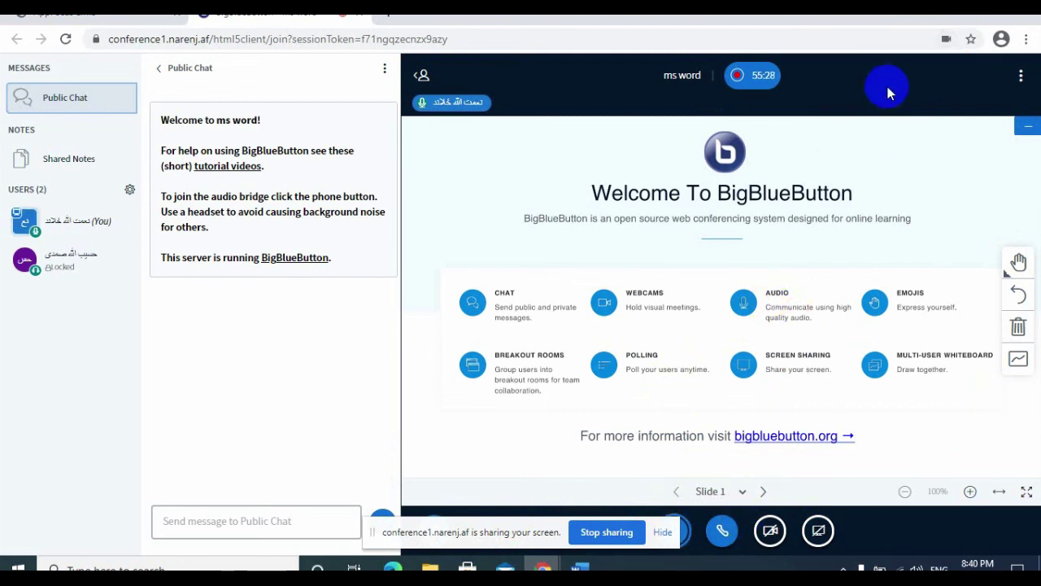
{"action": "left_click", "coordinate": [955, 21]}
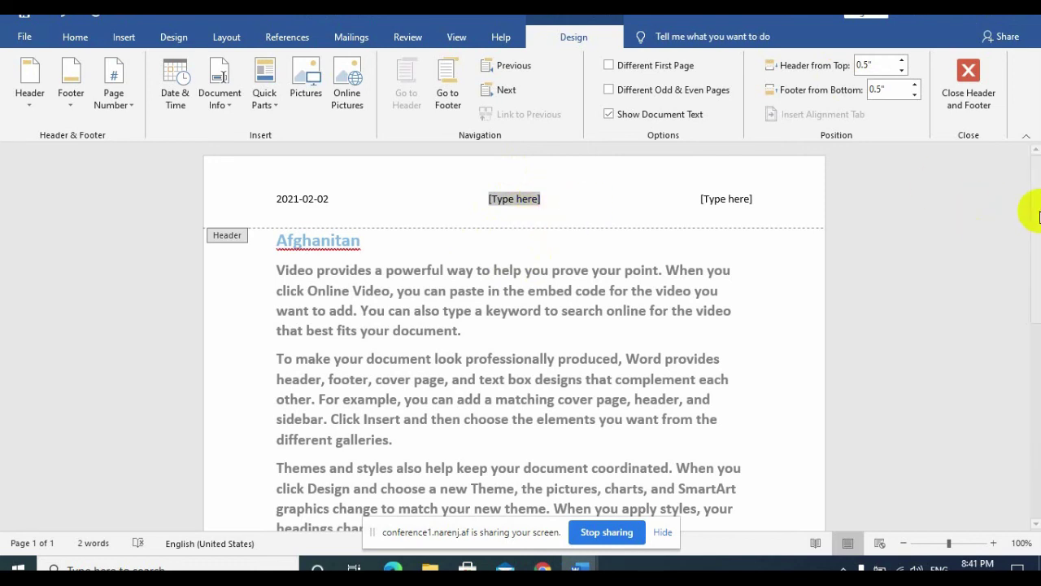
Step: Exit the header and add empty paragraphs after the fourth paragraph until there are five pages
{"action": "left_click_drag", "start_coordinate": [1035, 349], "coordinate": [1030, 549]}
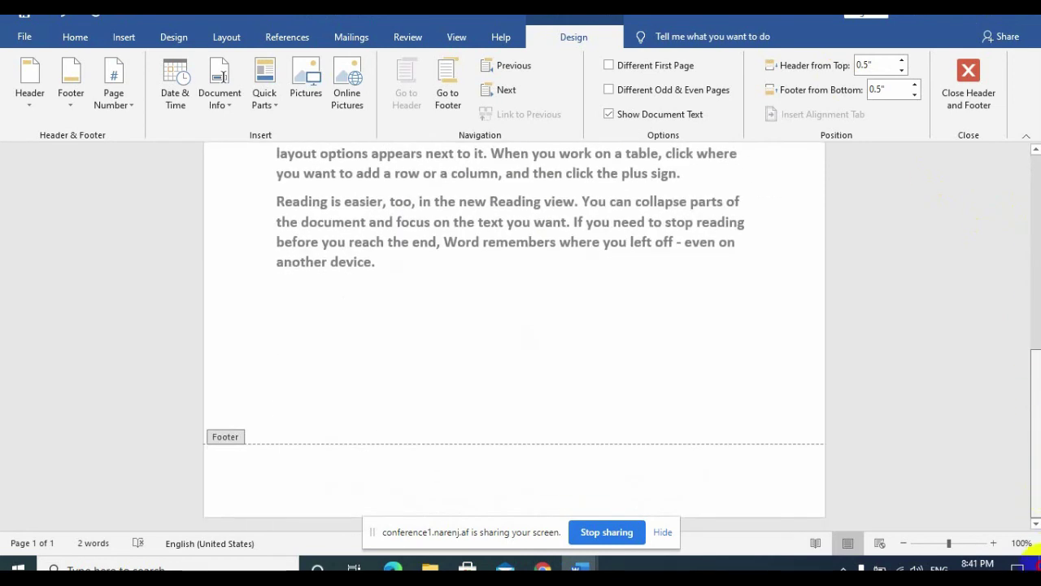
{"action": "scroll", "coordinate": [1004, 349], "scroll_direction": "up", "scroll_amount": 2}
{"action": "scroll", "coordinate": [1000, 293], "scroll_direction": "up", "scroll_amount": 2}
{"action": "double_click", "coordinate": [570, 453]}
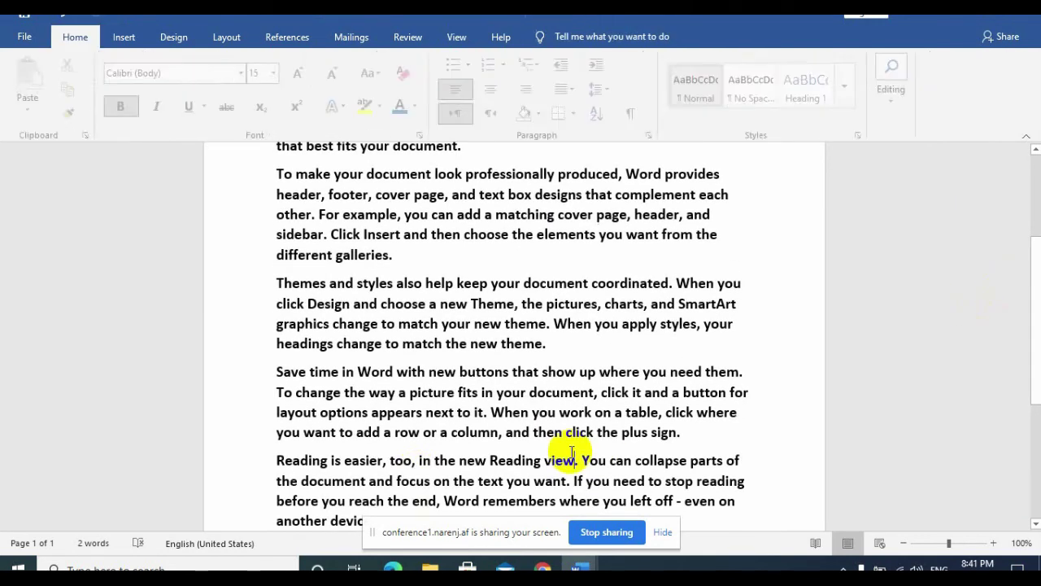
{"action": "left_click", "coordinate": [572, 453]}
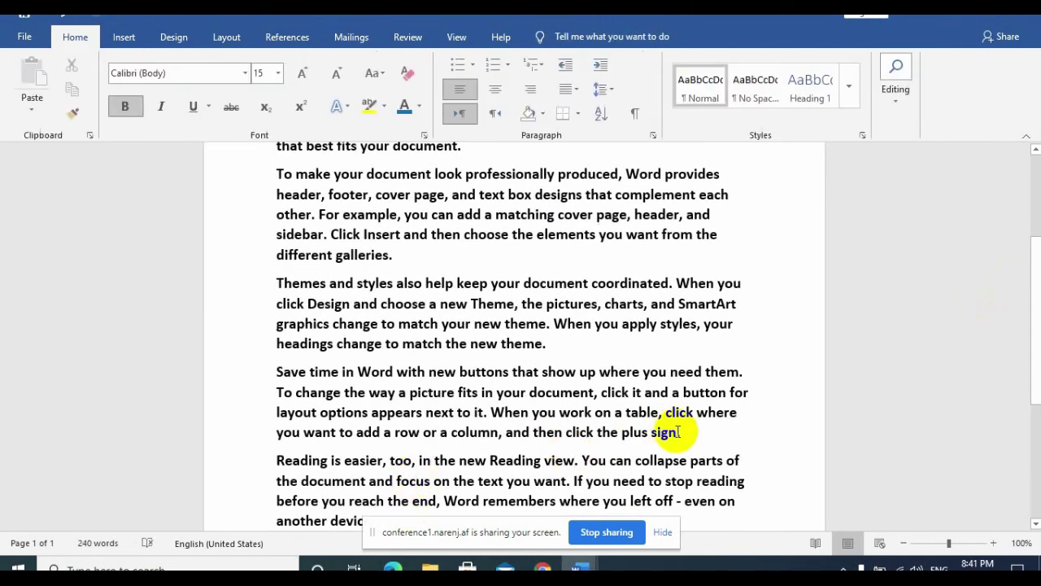
{"action": "key", "text": "Return"}
{"action": "scroll", "coordinate": [679, 431], "scroll_direction": "down", "scroll_amount": 5}
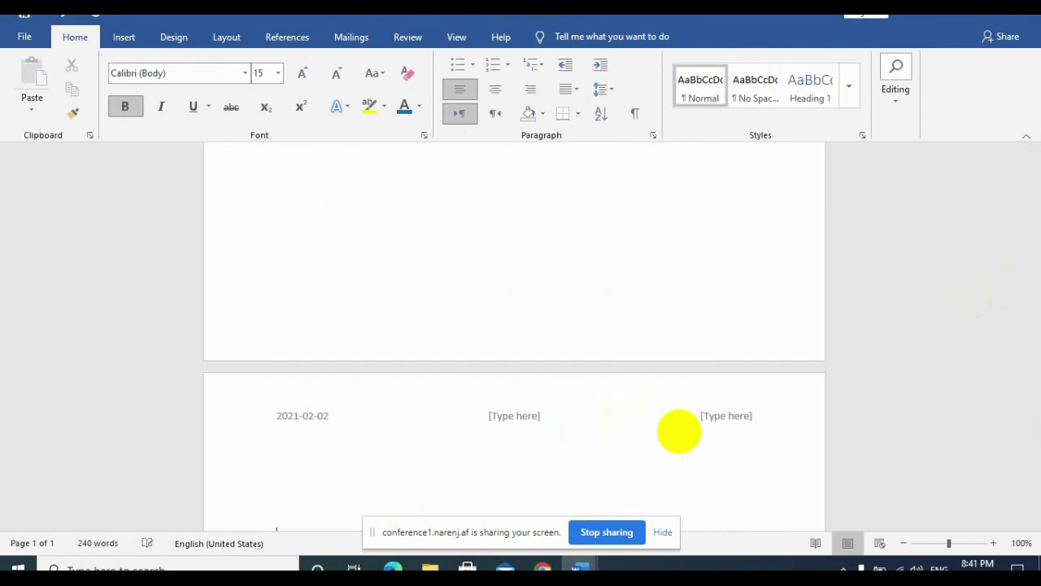
{"action": "key", "text": "Return"}
{"action": "key", "text": "Return"}
{"action": "key", "text": "Return"}
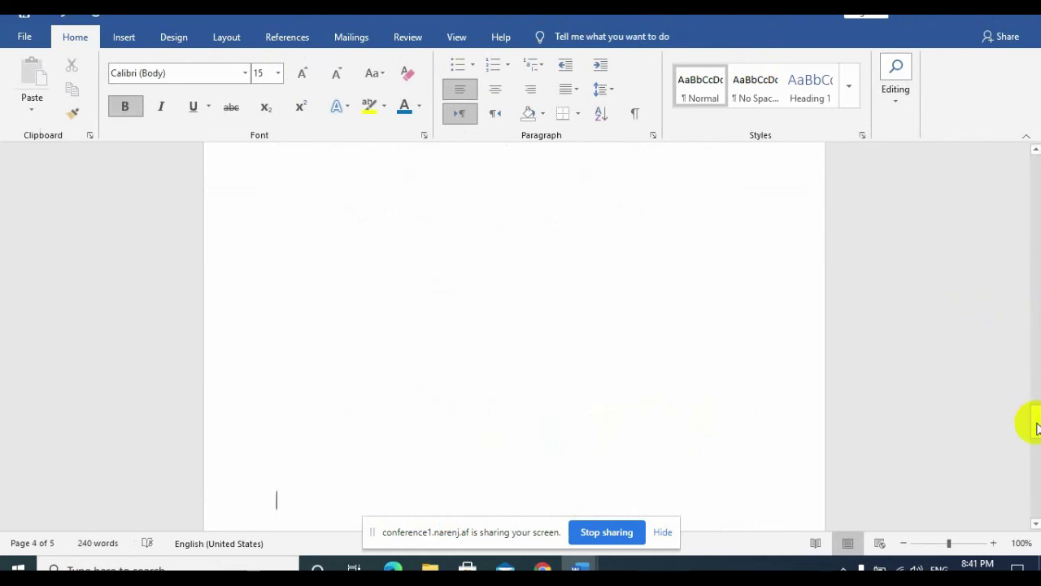
{"action": "mouse_move", "coordinate": [1036, 423]}
{"action": "left_mouse_down"}
{"action": "mouse_move", "coordinate": [1037, 167]}
{"action": "mouse_move", "coordinate": [922, 260]}
{"action": "left_mouse_up"}
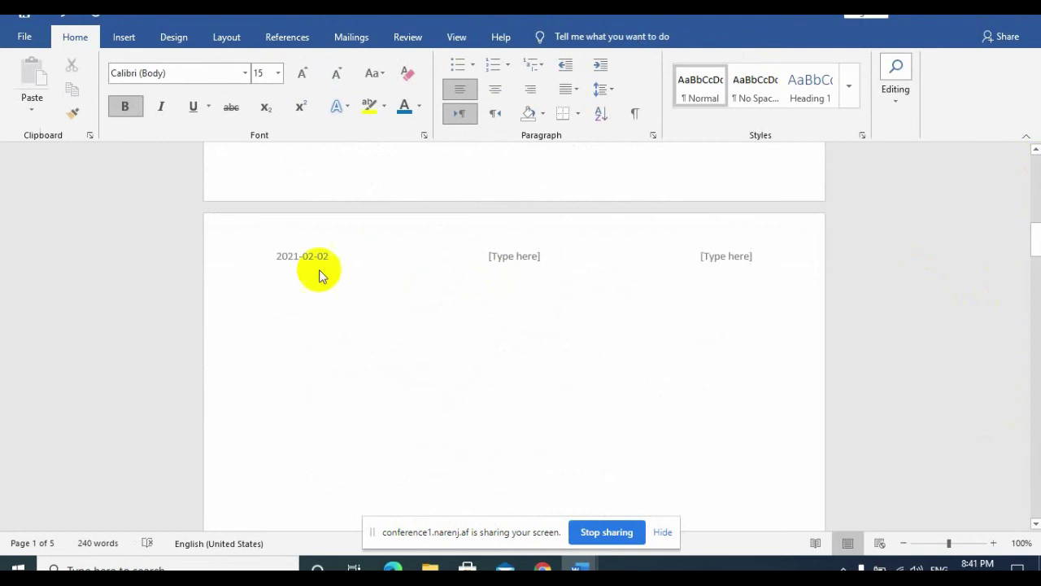
{"action": "left_click_drag", "start_coordinate": [1036, 249], "coordinate": [1033, 309]}
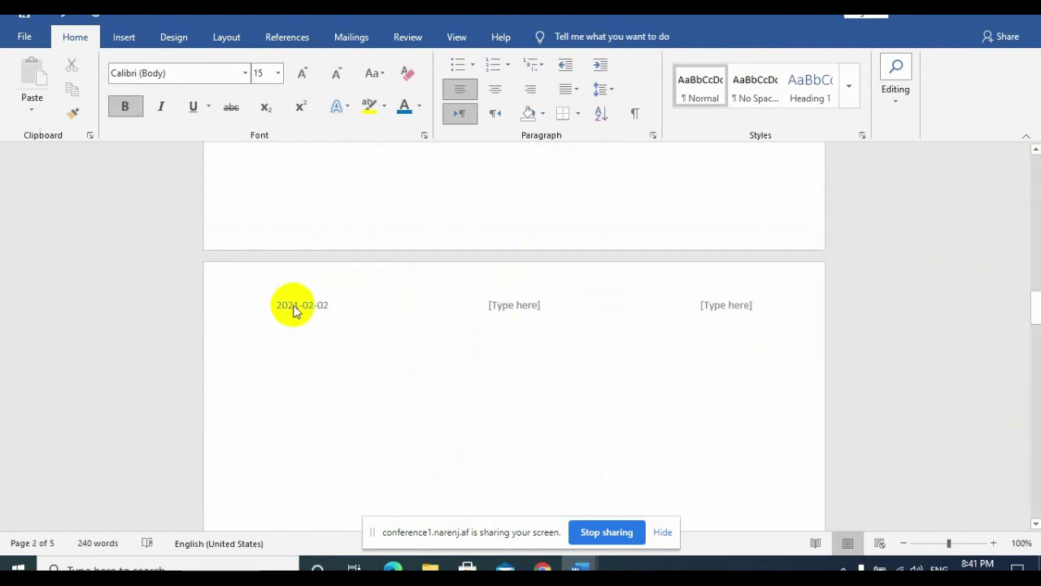
{"action": "mouse_move", "coordinate": [1036, 304]}
{"action": "left_mouse_down"}
{"action": "mouse_move", "coordinate": [1035, 390]}
{"action": "mouse_move", "coordinate": [1030, 156]}
{"action": "left_mouse_up"}
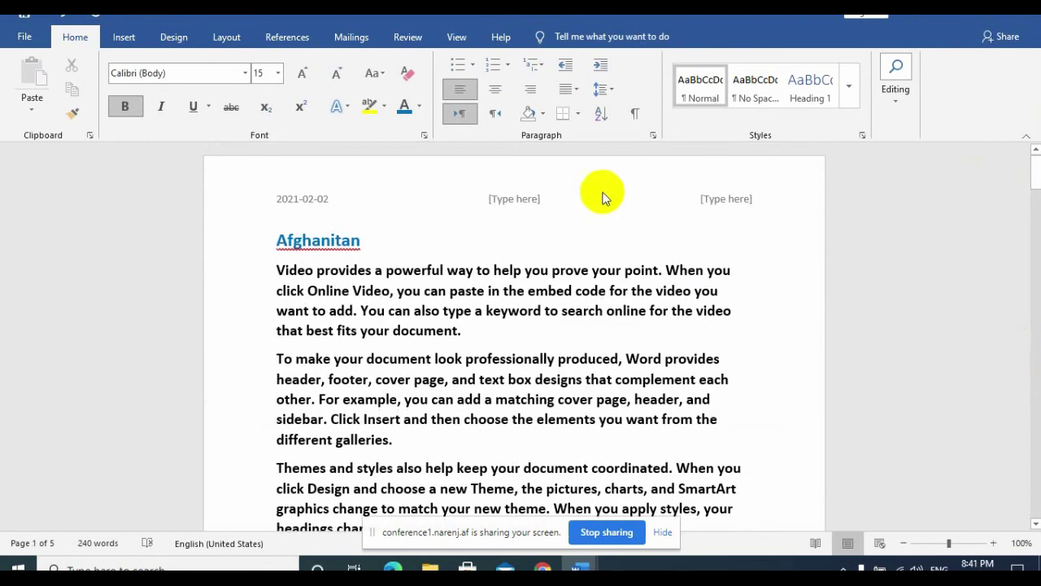
Step: Add a Blank footer containing the date in the 'February 21' format
{"action": "double_click", "coordinate": [505, 208]}
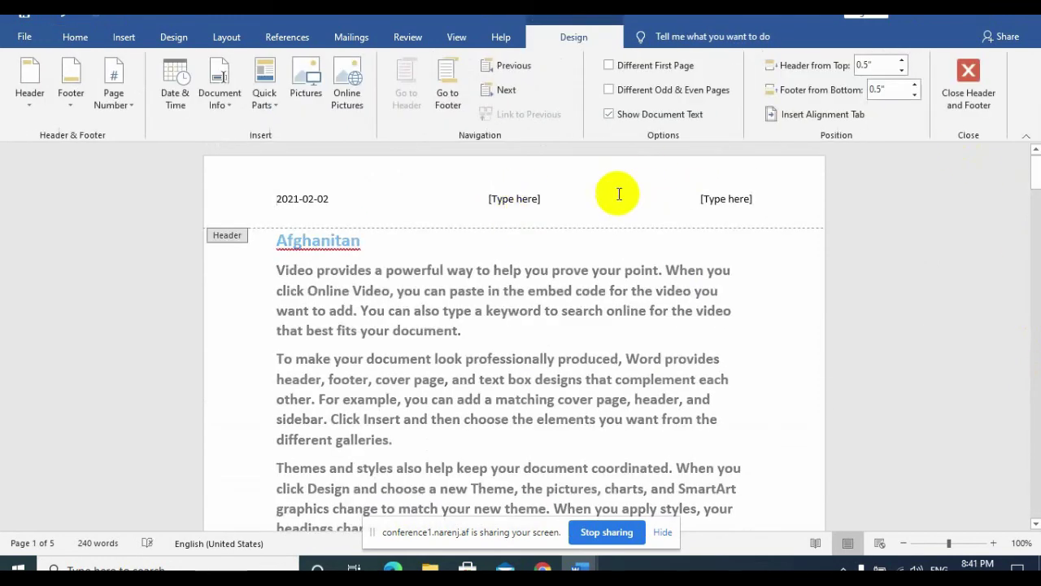
{"action": "left_click", "coordinate": [23, 116]}
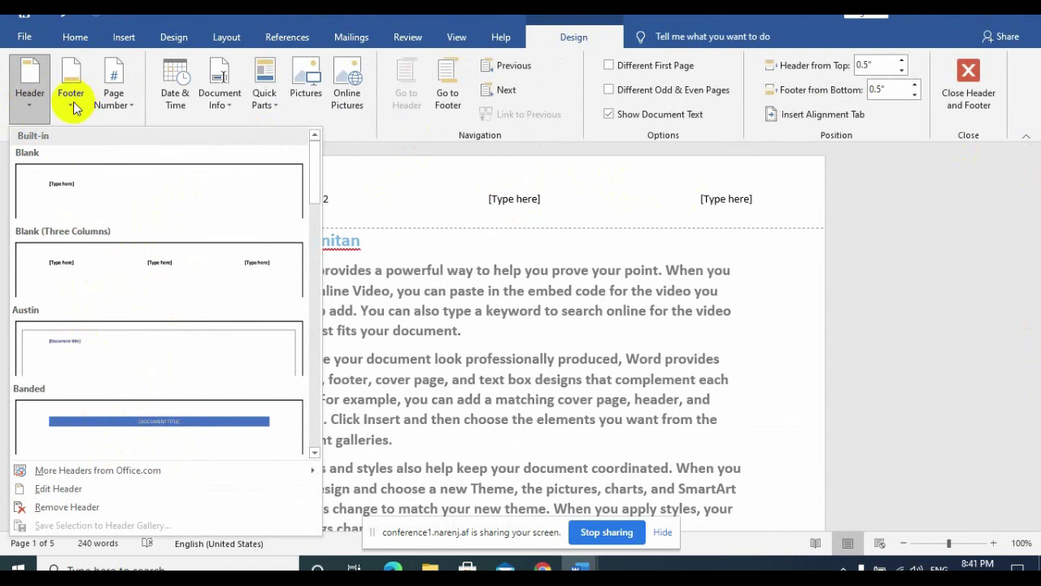
{"action": "left_click", "coordinate": [74, 106]}
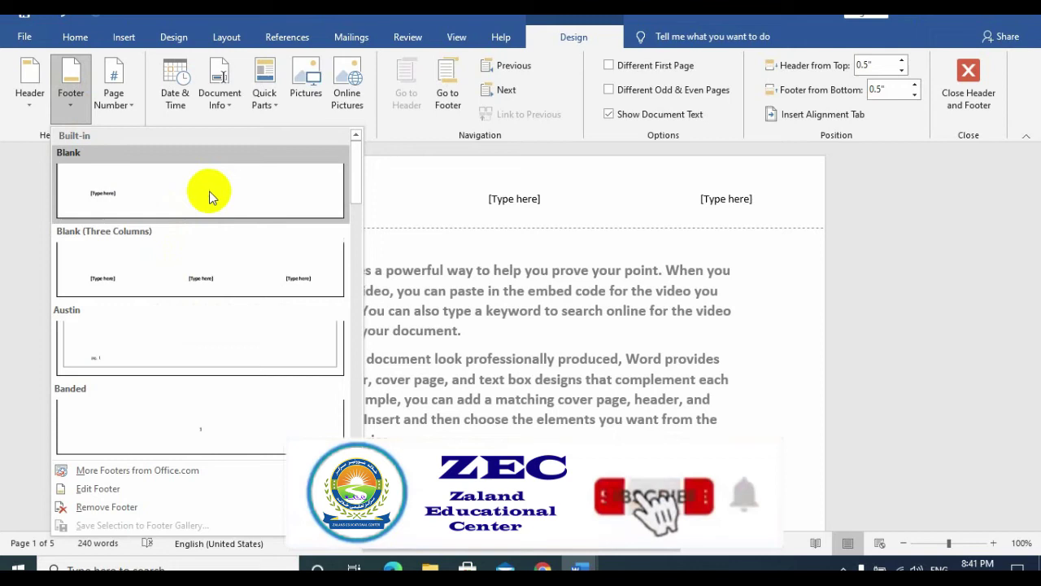
{"action": "left_click", "coordinate": [209, 198]}
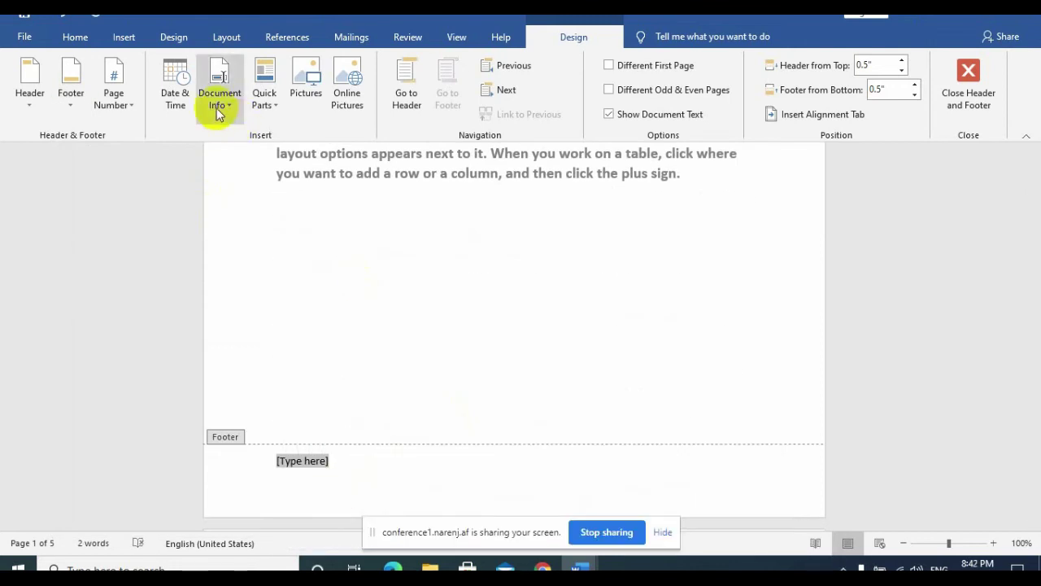
{"action": "left_click", "coordinate": [175, 90]}
{"action": "left_click", "coordinate": [371, 265]}
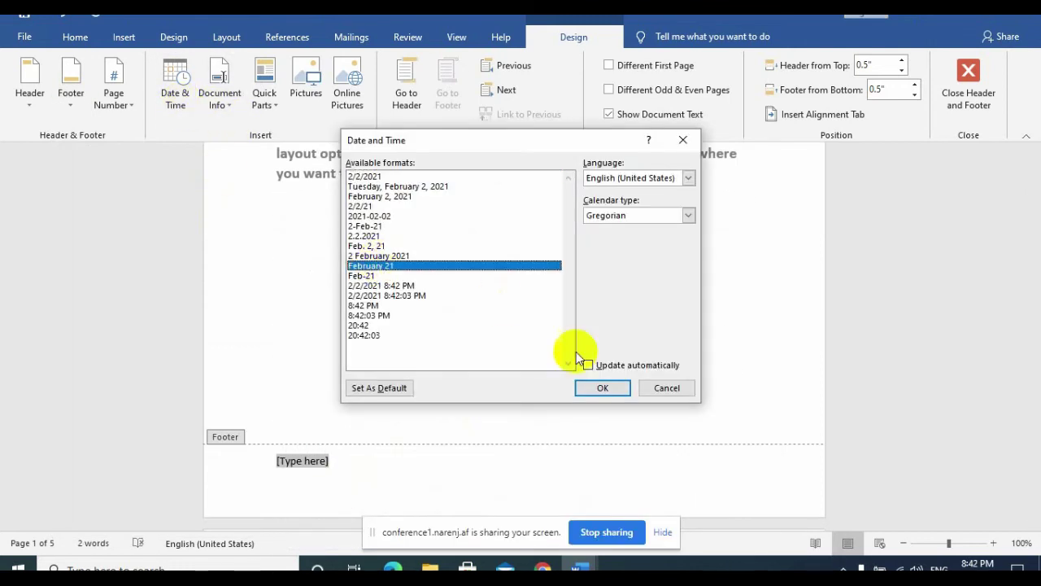
{"action": "left_click", "coordinate": [599, 388]}
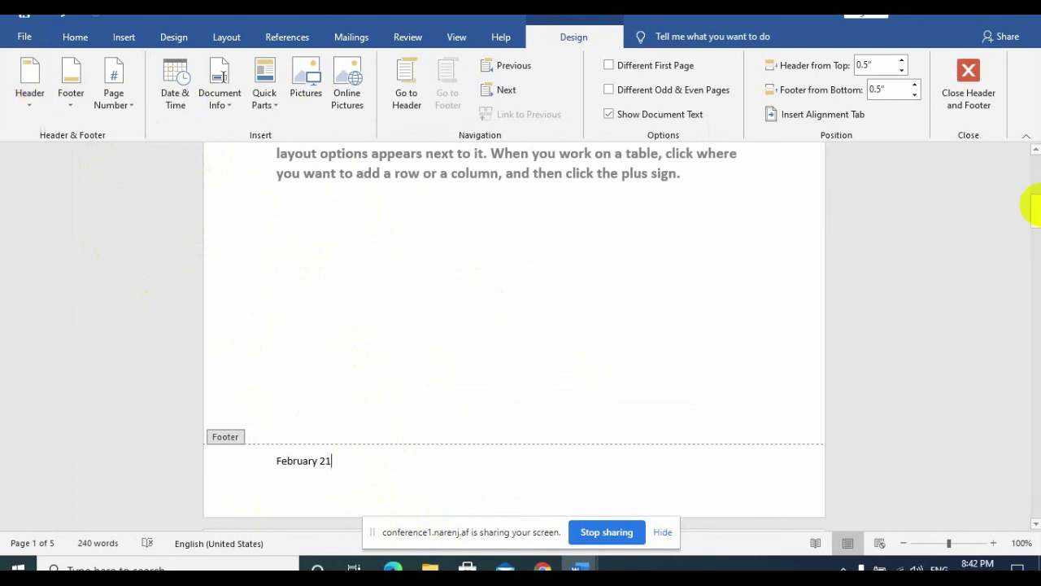
{"action": "left_click_drag", "start_coordinate": [1031, 207], "coordinate": [1031, 144]}
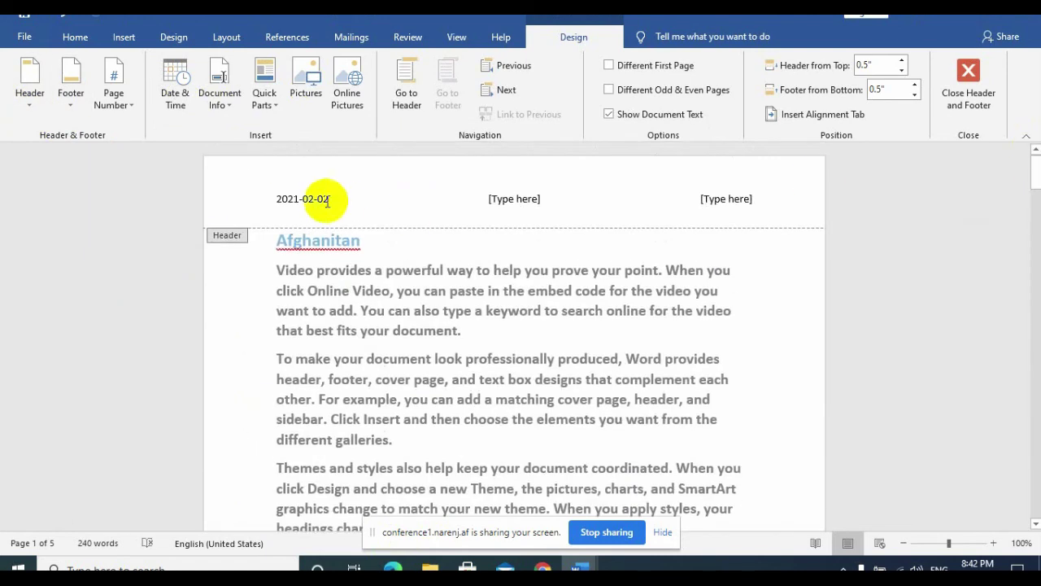
Step: With the caret in the header date, browse the Header and Page Number galleries without inserting anything
{"action": "double_click", "coordinate": [303, 198]}
{"action": "left_click", "coordinate": [302, 198]}
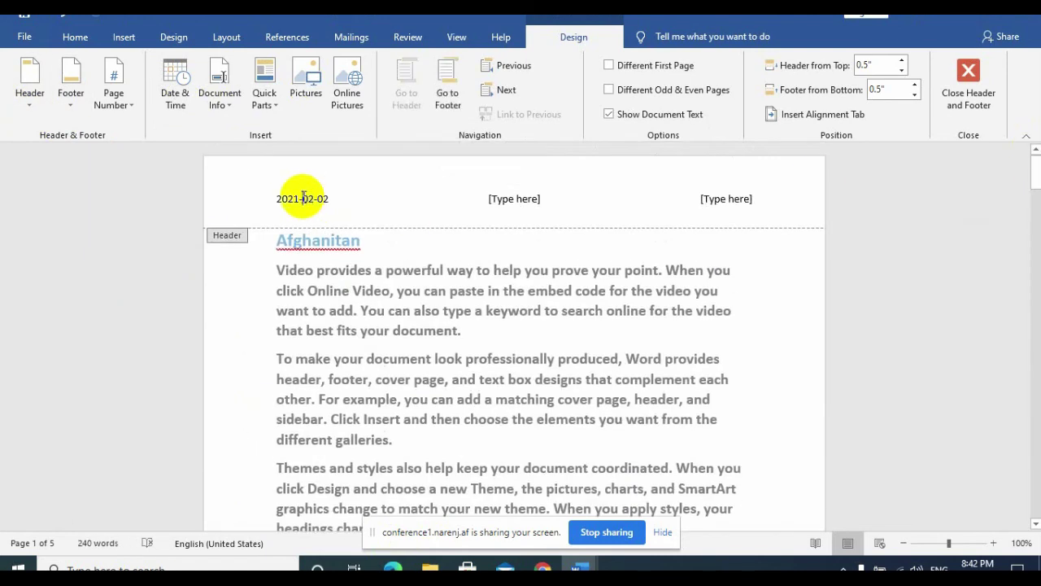
{"action": "left_click", "coordinate": [33, 106]}
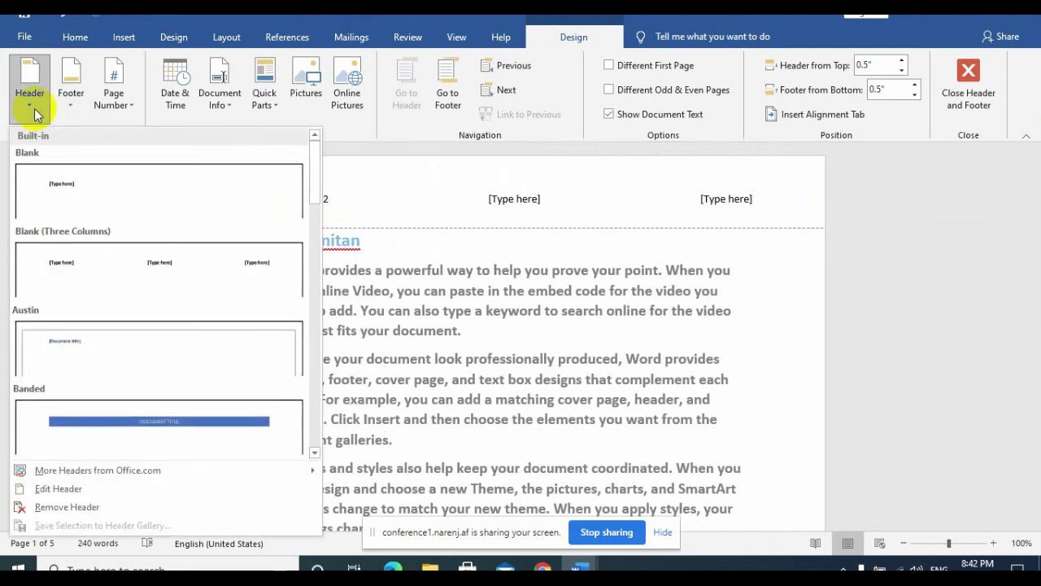
{"action": "left_click", "coordinate": [35, 114]}
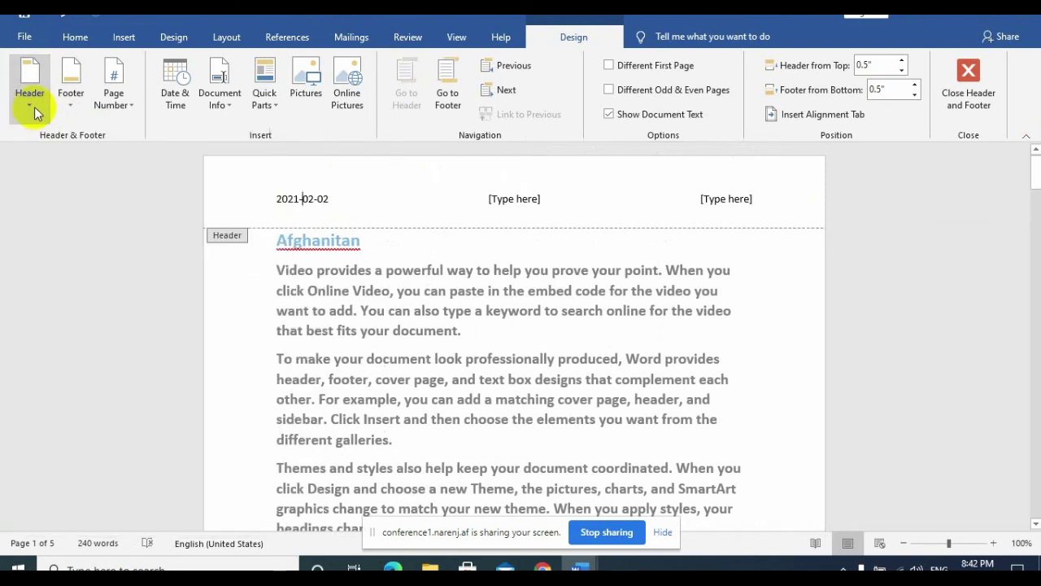
{"action": "left_click", "coordinate": [126, 109]}
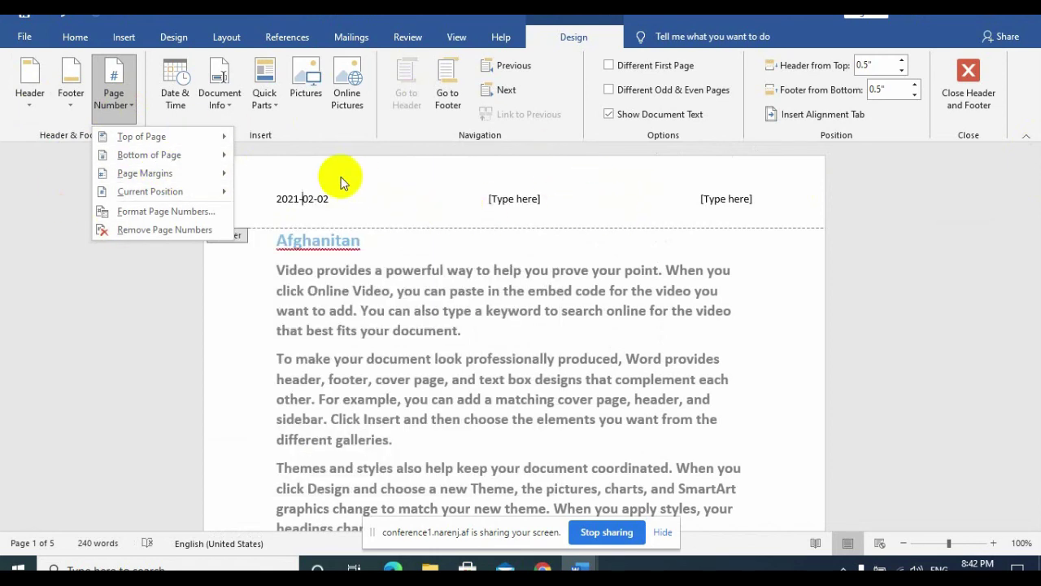
{"action": "left_click", "coordinate": [318, 176]}
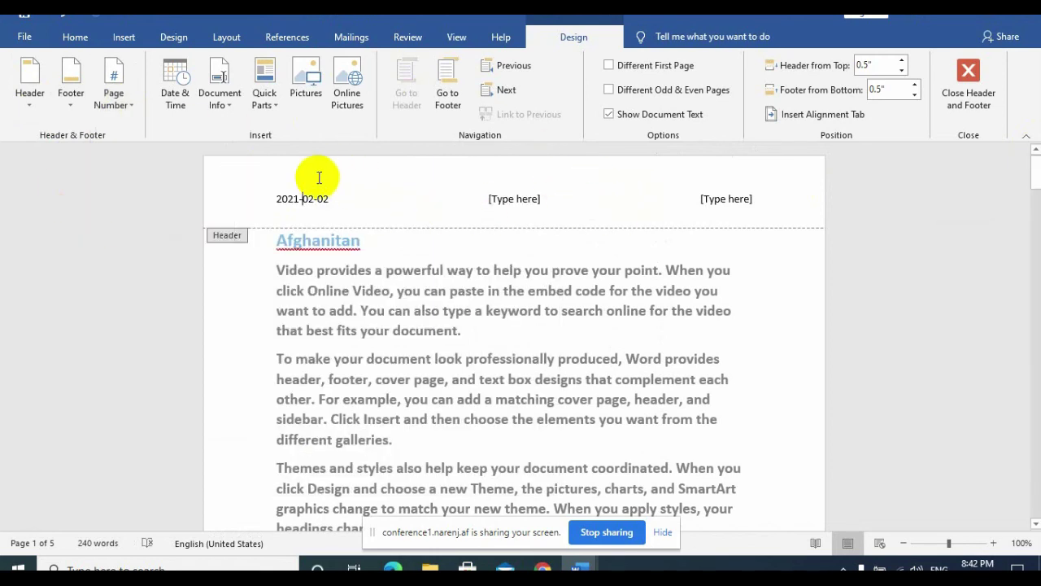
{"action": "left_click", "coordinate": [120, 109]}
{"action": "mouse_move", "coordinate": [142, 136]}
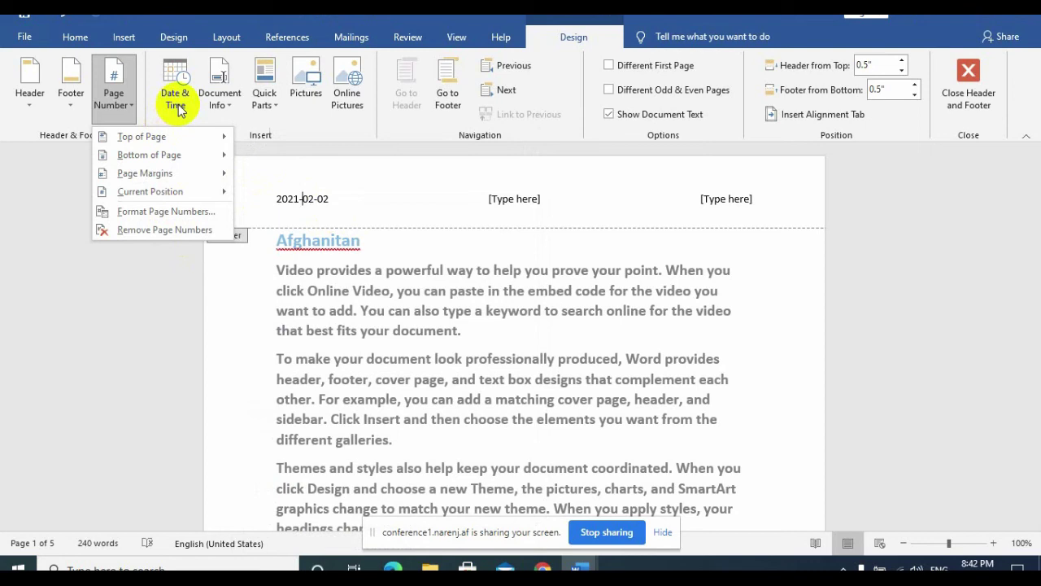
Step: Look through the Document Info and Quick Parts lists, then bring the BigBlueButton meeting to the front
{"action": "left_click", "coordinate": [216, 102]}
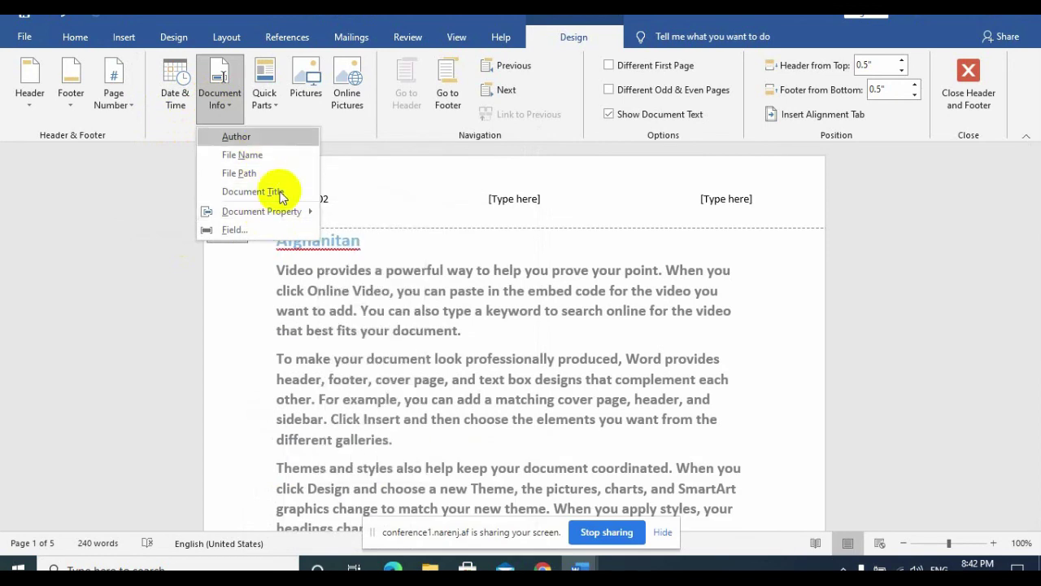
{"action": "left_click", "coordinate": [236, 103]}
{"action": "left_click", "coordinate": [264, 101]}
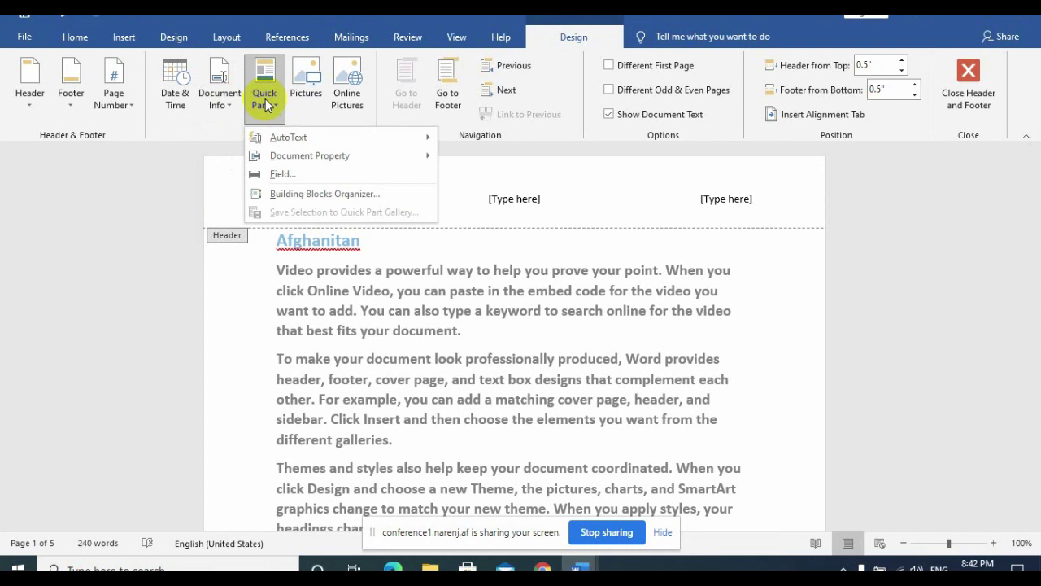
{"action": "mouse_move", "coordinate": [289, 136]}
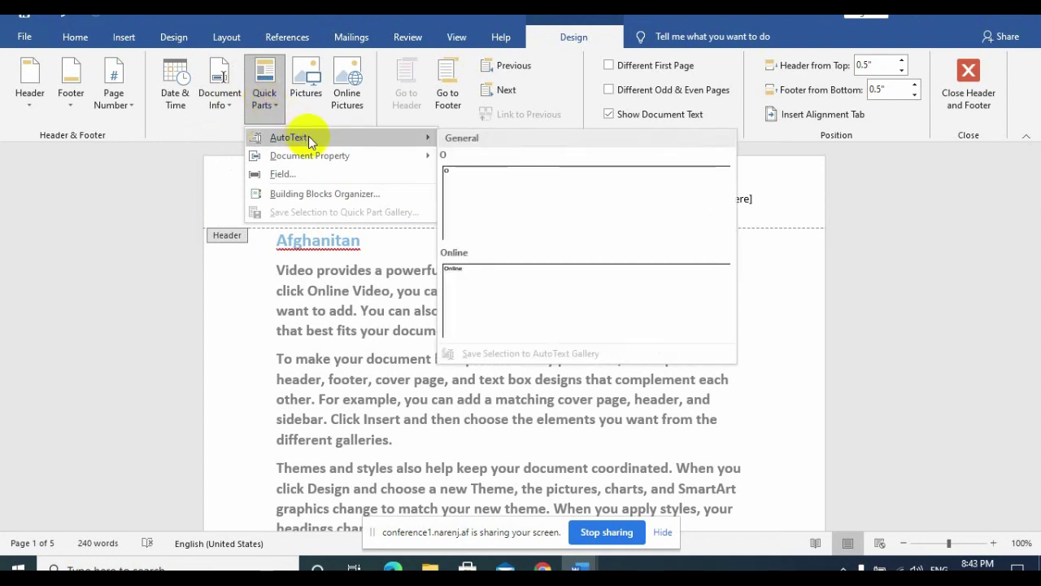
{"action": "left_click", "coordinate": [585, 514]}
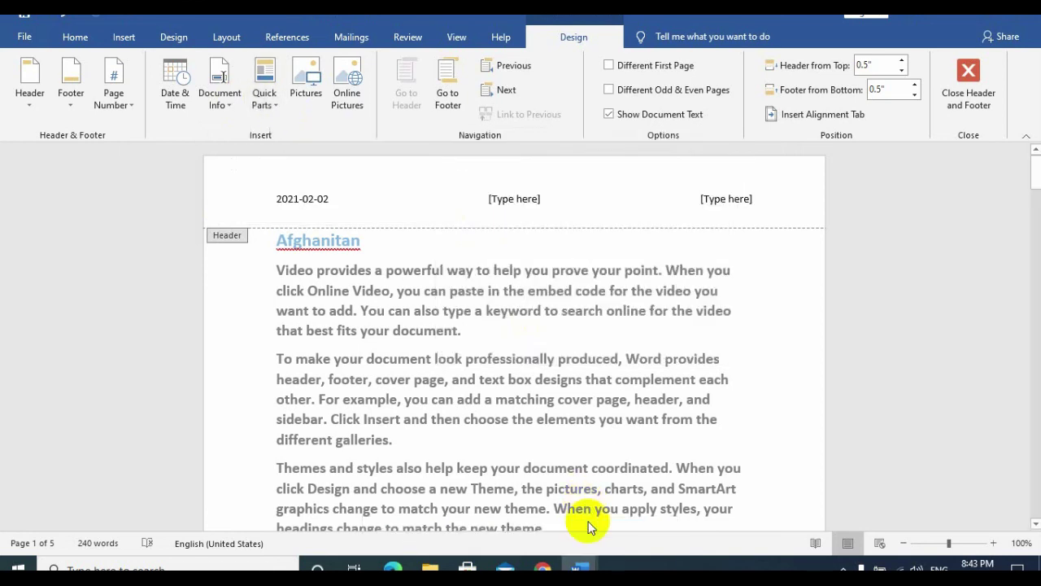
{"action": "left_click", "coordinate": [543, 567]}
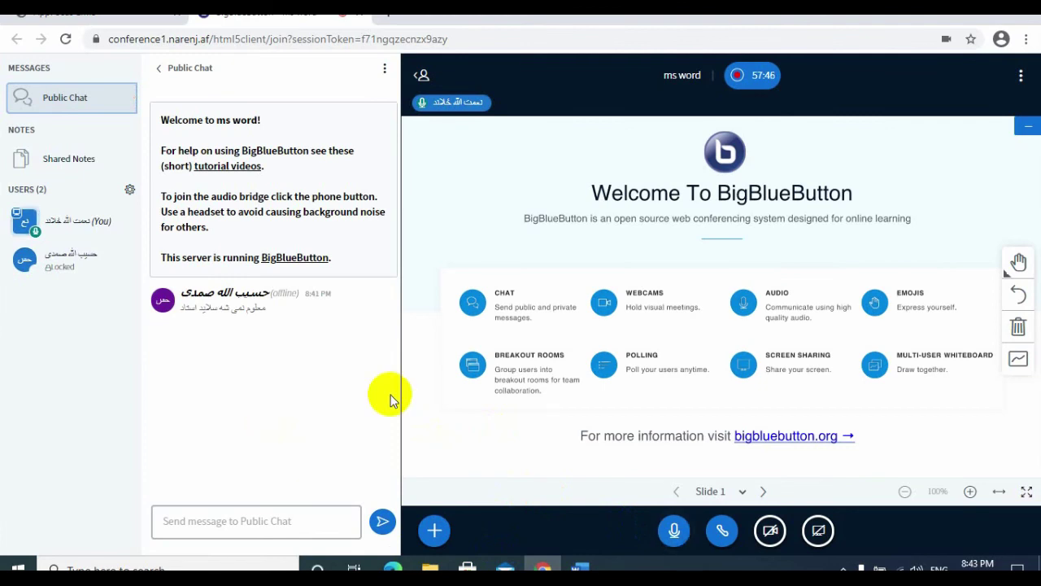
Step: Share your entire screen with the BigBlueButton meeting
{"action": "left_click", "coordinate": [819, 531]}
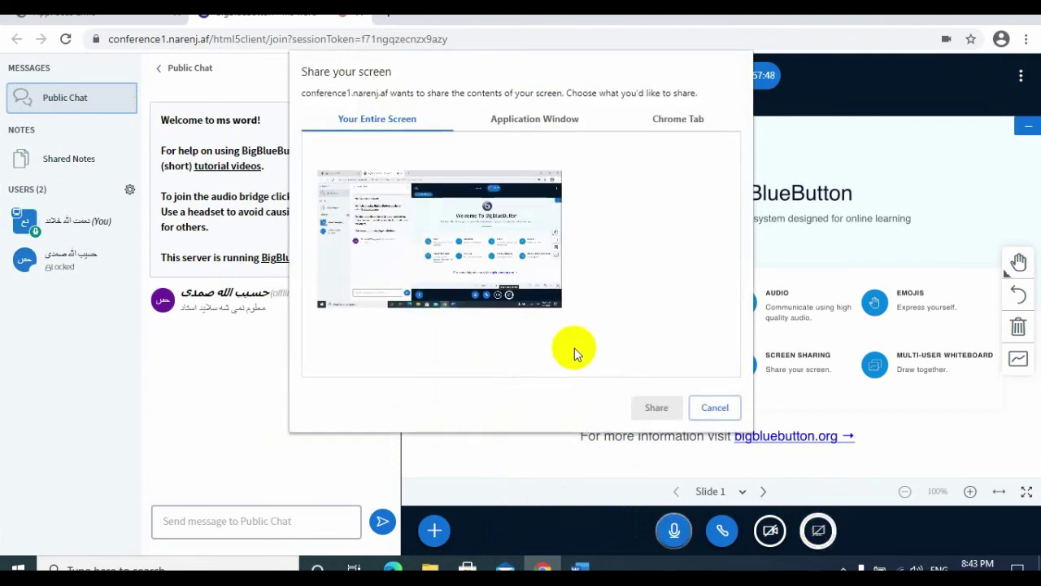
{"action": "left_click", "coordinate": [462, 229]}
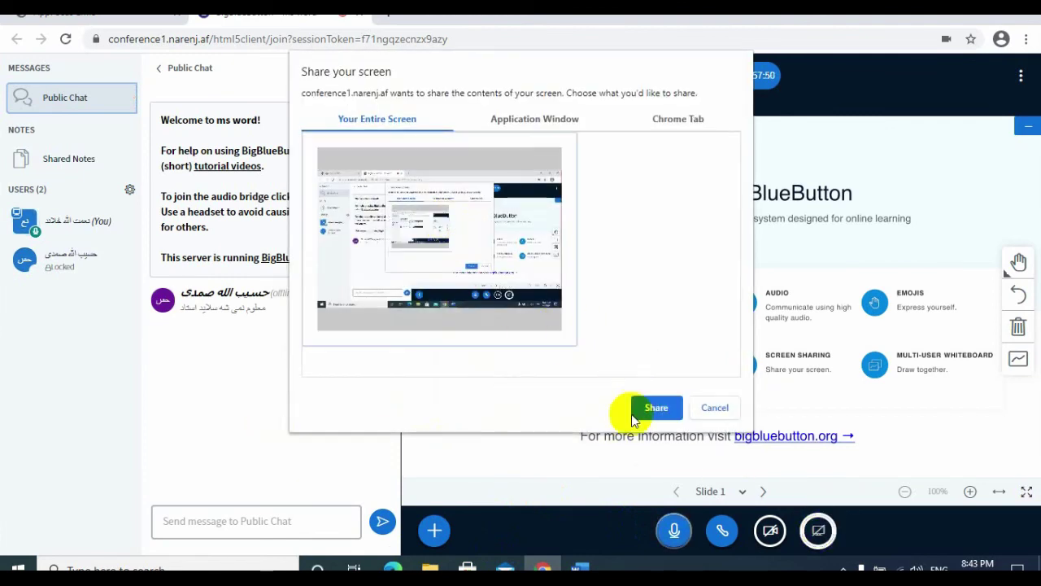
{"action": "left_click", "coordinate": [656, 408]}
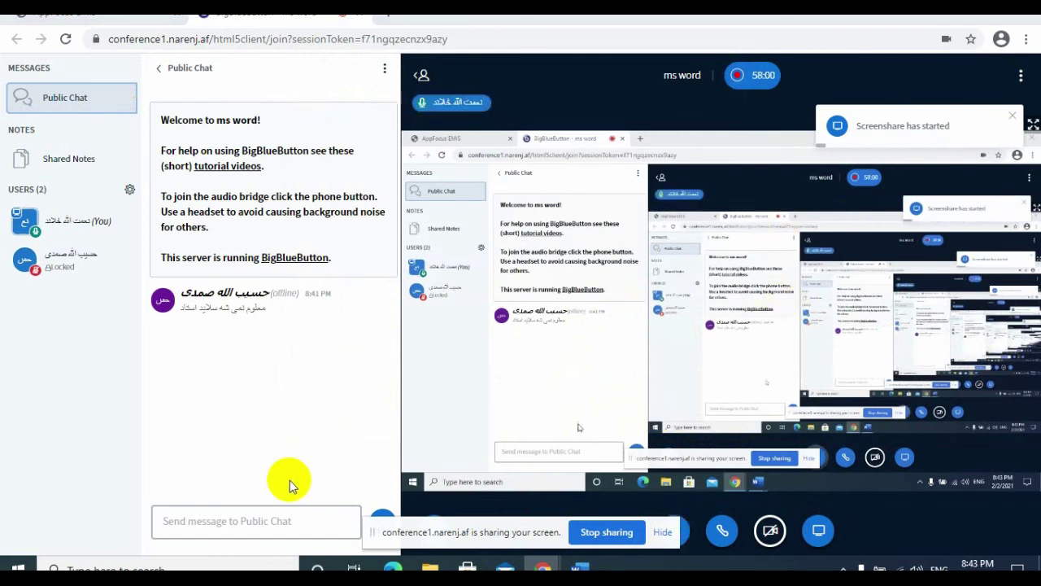
Step: Clear the stray character from the public chat box and return to Word
{"action": "left_click", "coordinate": [280, 519]}
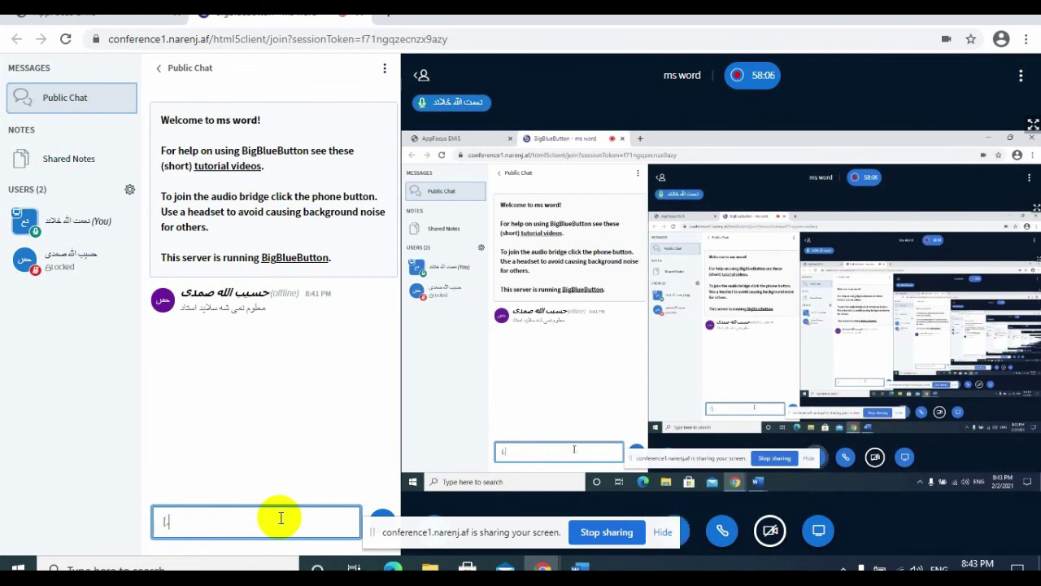
{"action": "key", "text": "BackSpace"}
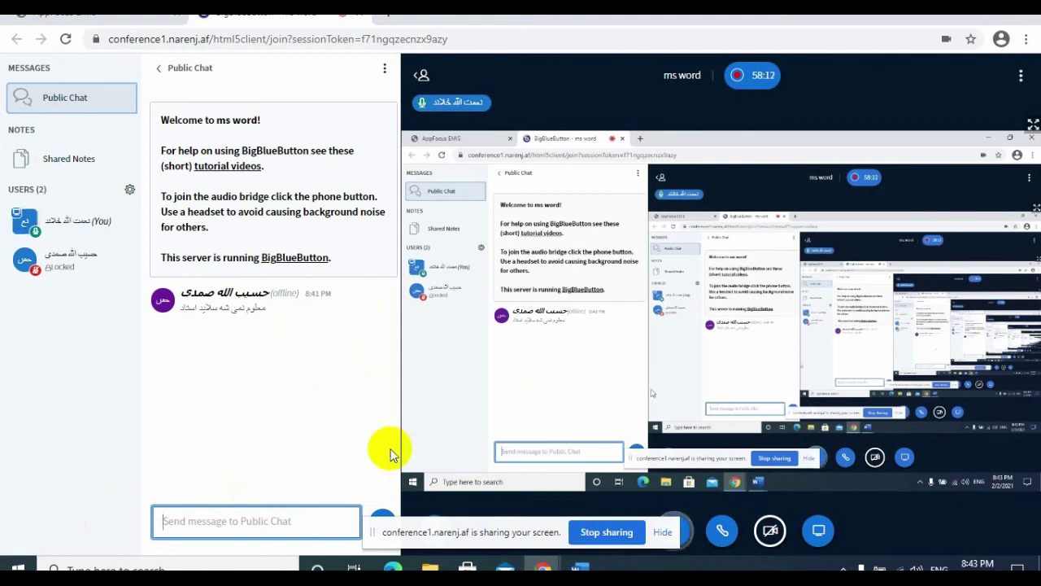
{"action": "left_click", "coordinate": [954, 18]}
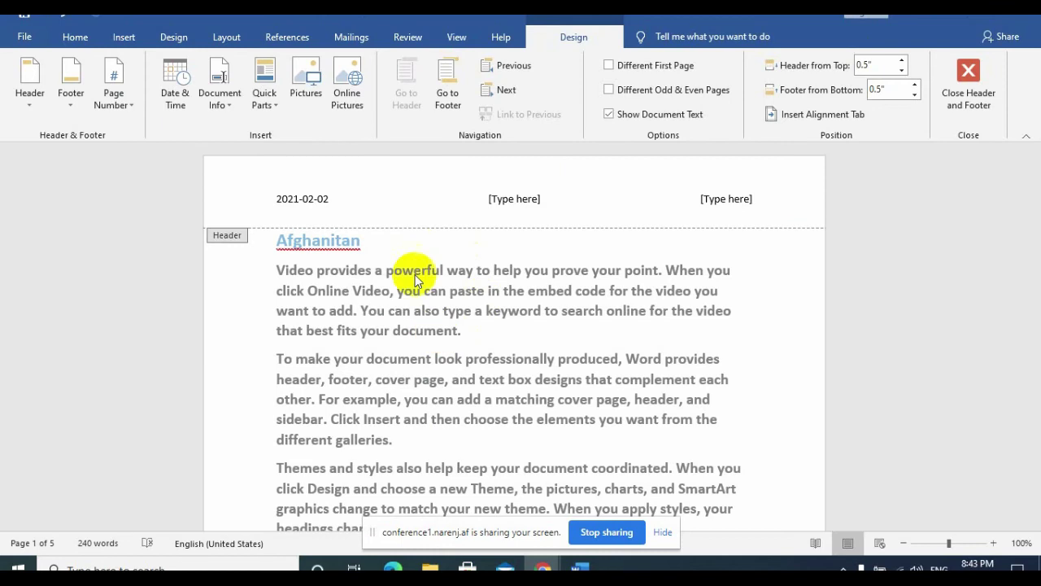
Step: Select the header's date, then its centre and right [Type here] placeholders
{"action": "left_click", "coordinate": [304, 199]}
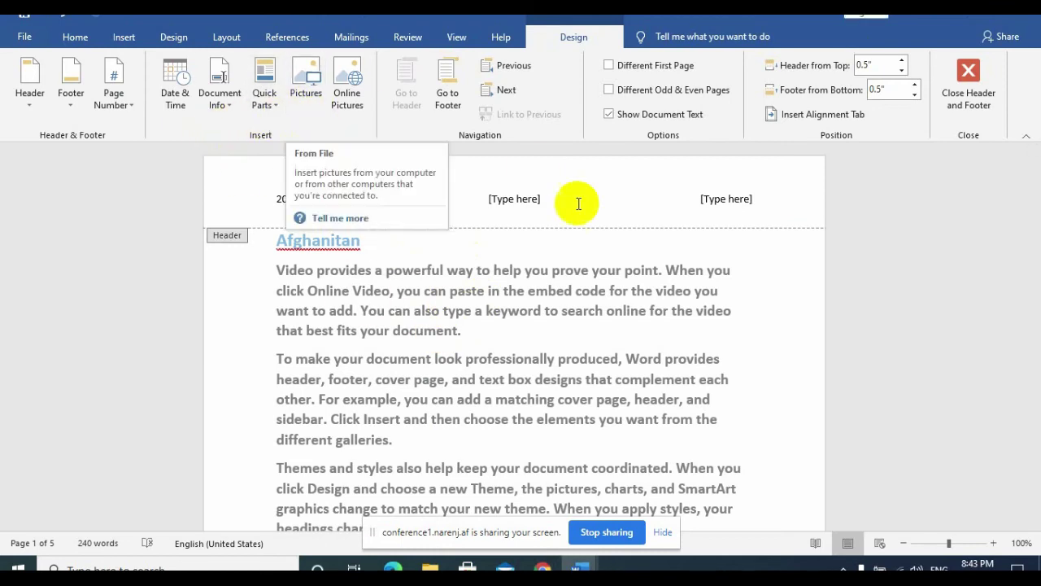
{"action": "left_click", "coordinate": [552, 200]}
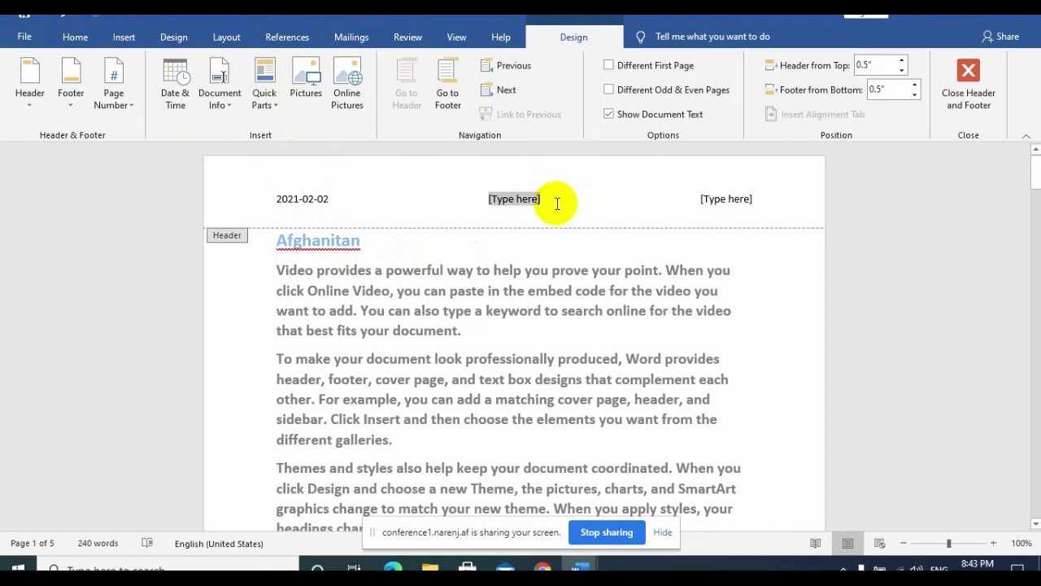
{"action": "left_click", "coordinate": [723, 199]}
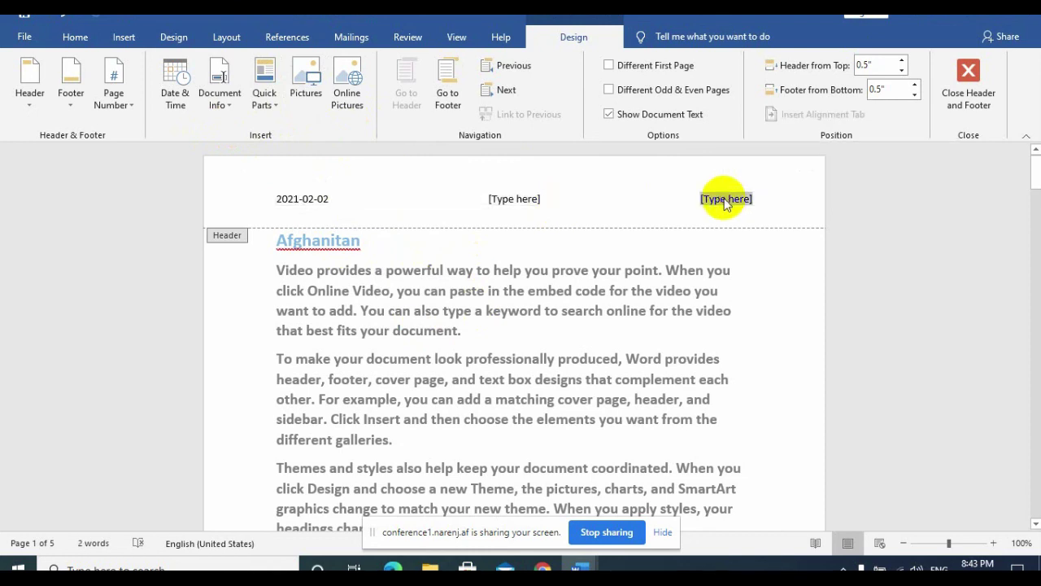
Step: In Insert Pictures, search the Pictures, Saved Pictures and Camera Roll folders, dismissing the location-not-available error
{"action": "left_click", "coordinate": [307, 84]}
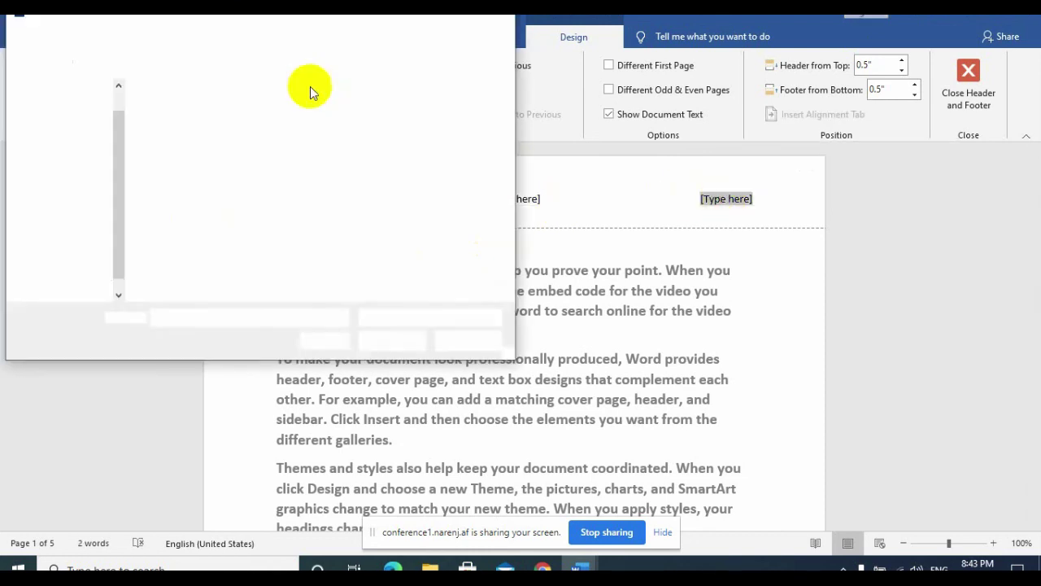
{"action": "left_click", "coordinate": [118, 221]}
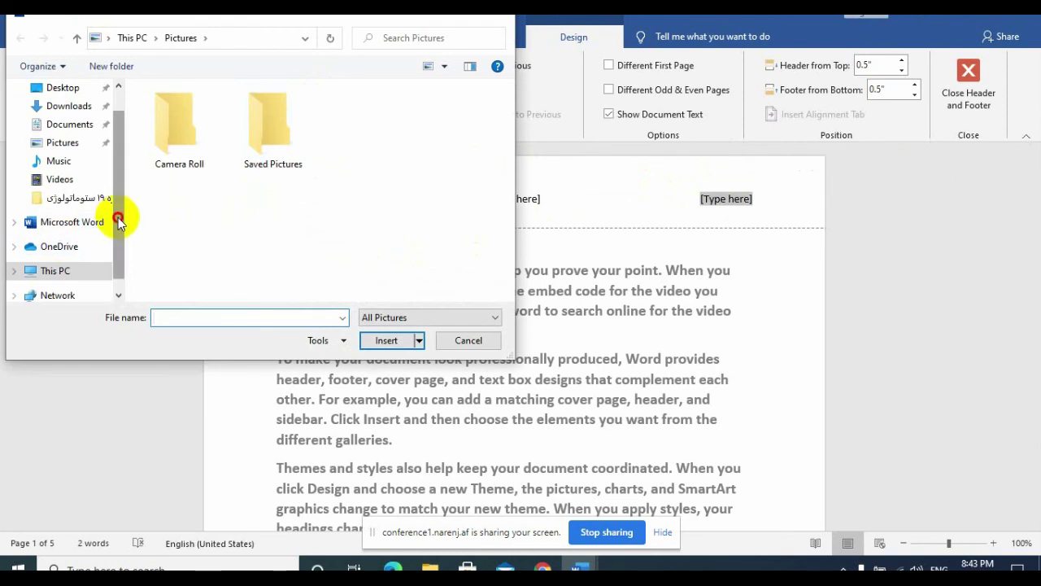
{"action": "mouse_move", "coordinate": [119, 221]}
{"action": "left_mouse_down"}
{"action": "mouse_move", "coordinate": [121, 128]}
{"action": "mouse_move", "coordinate": [116, 295]}
{"action": "mouse_move", "coordinate": [105, 144]}
{"action": "left_mouse_up"}
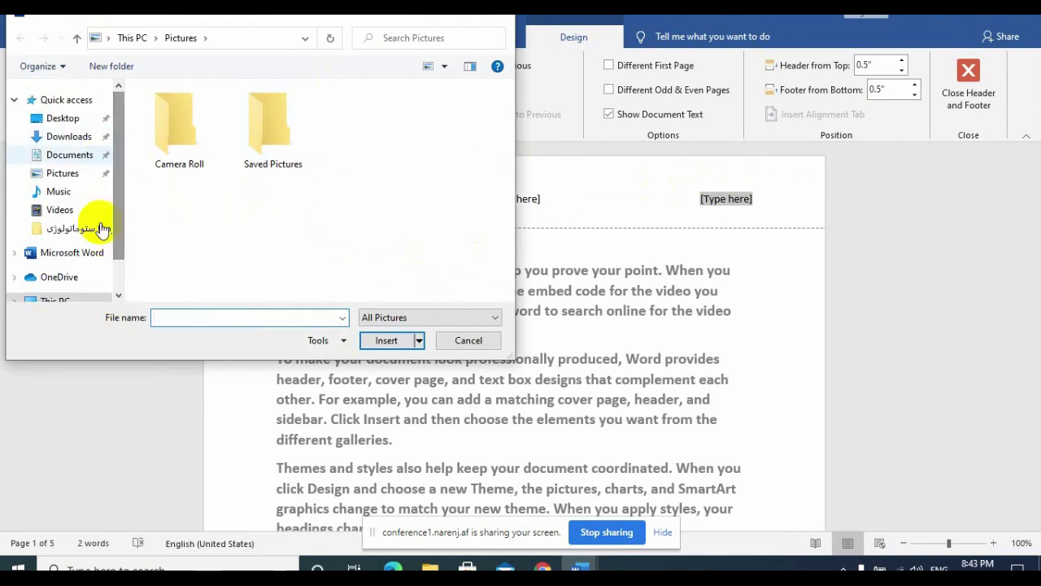
{"action": "left_click_drag", "start_coordinate": [124, 226], "coordinate": [127, 269]}
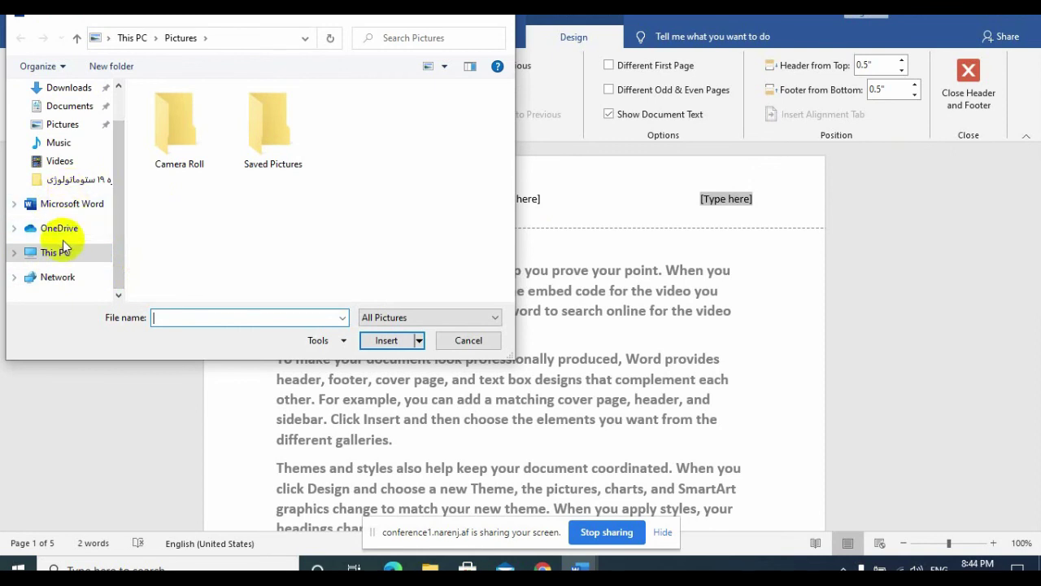
{"action": "left_click", "coordinate": [70, 130]}
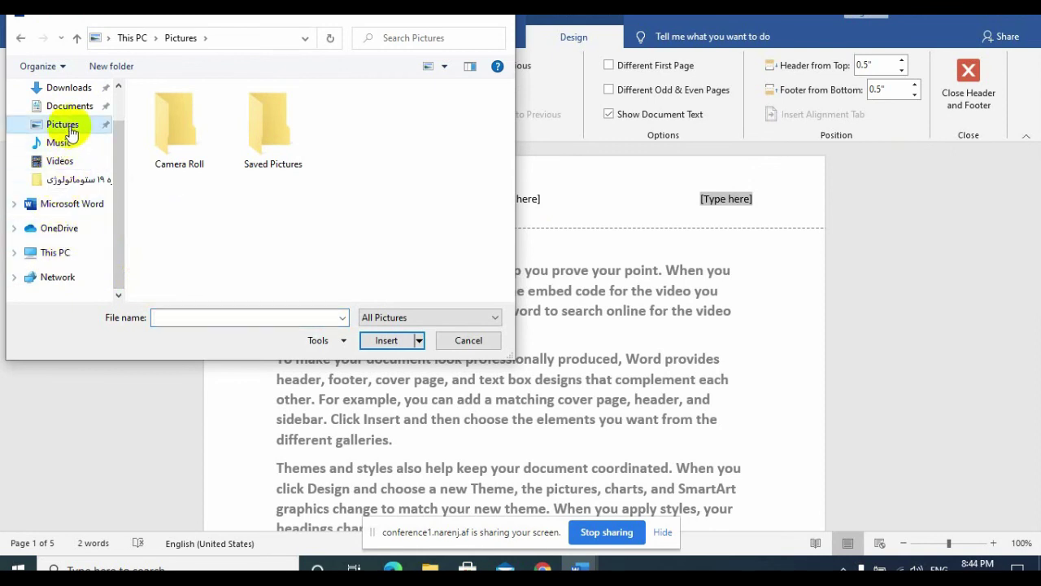
{"action": "double_click", "coordinate": [265, 144]}
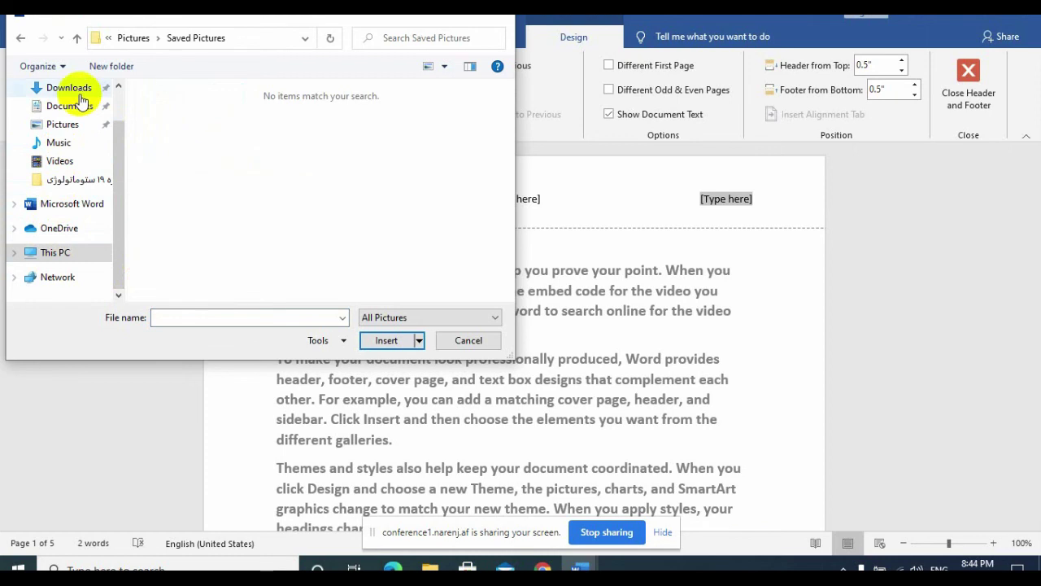
{"action": "left_click", "coordinate": [64, 127]}
{"action": "double_click", "coordinate": [169, 145]}
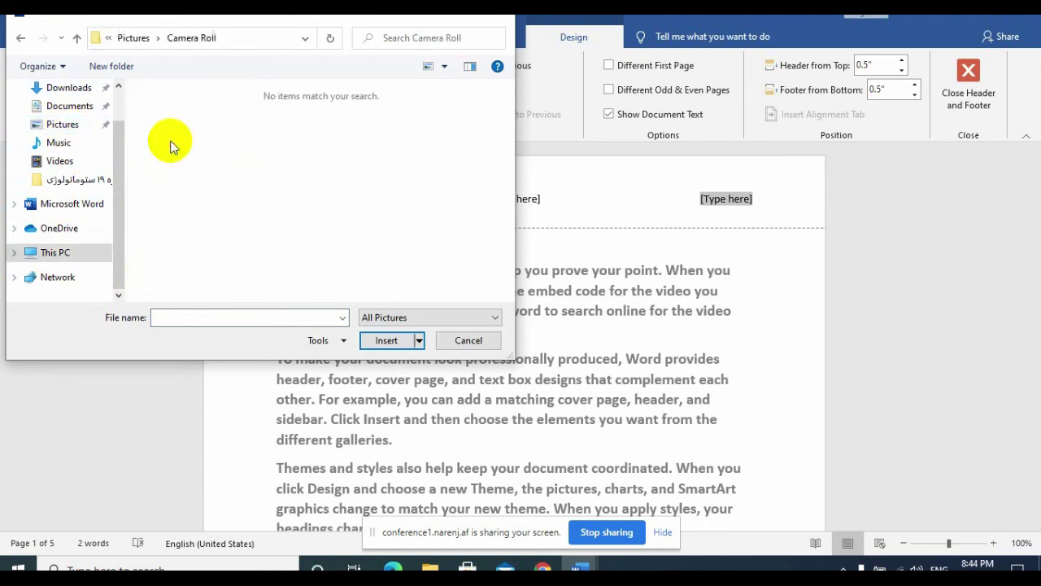
{"action": "left_click", "coordinate": [92, 187]}
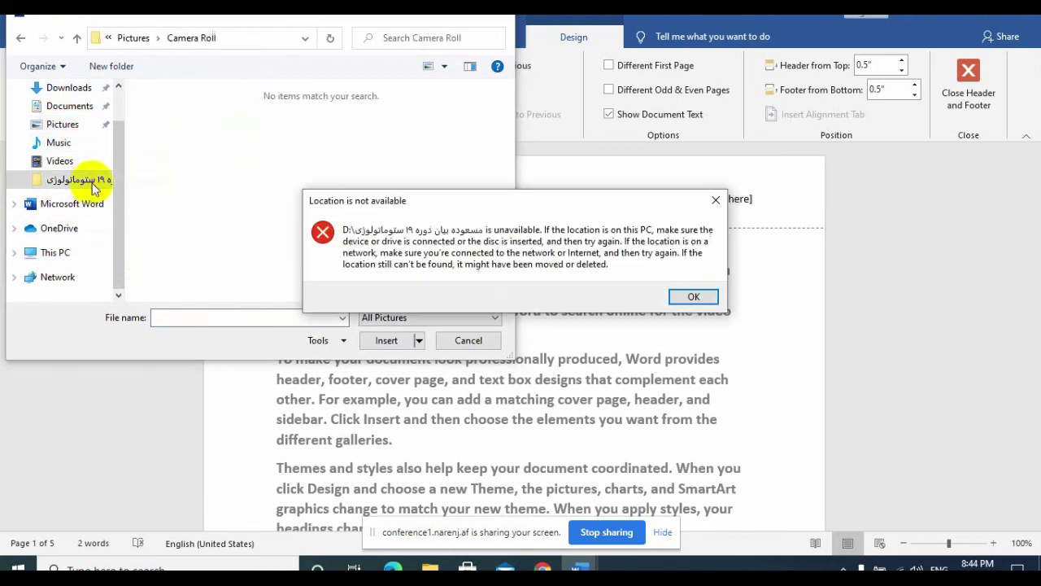
{"action": "left_click", "coordinate": [701, 295]}
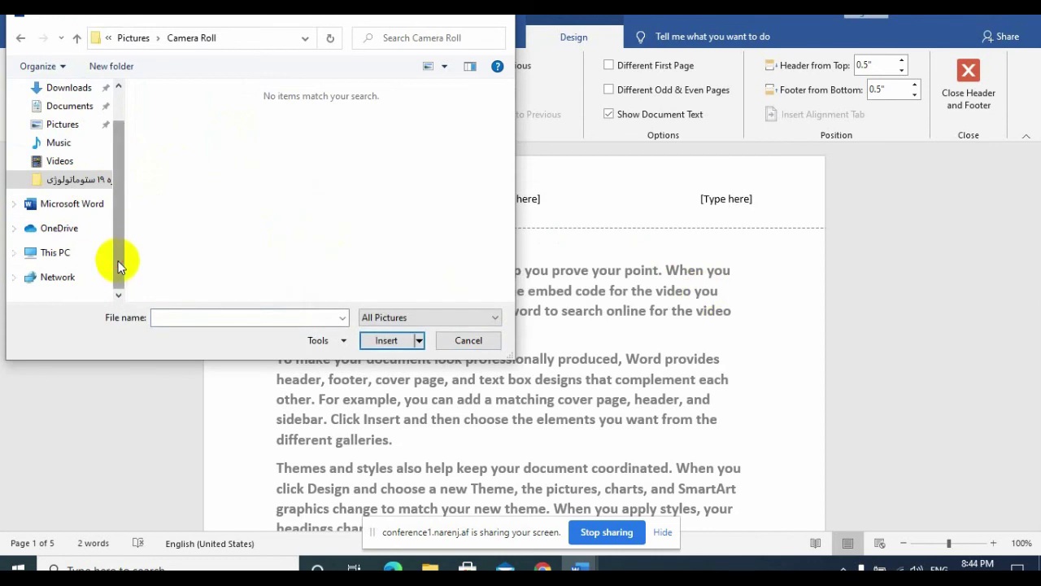
Step: Search This PC's Desktop, Pictures and Saved Pictures folders, ending back on the This PC folder list
{"action": "left_click", "coordinate": [54, 252]}
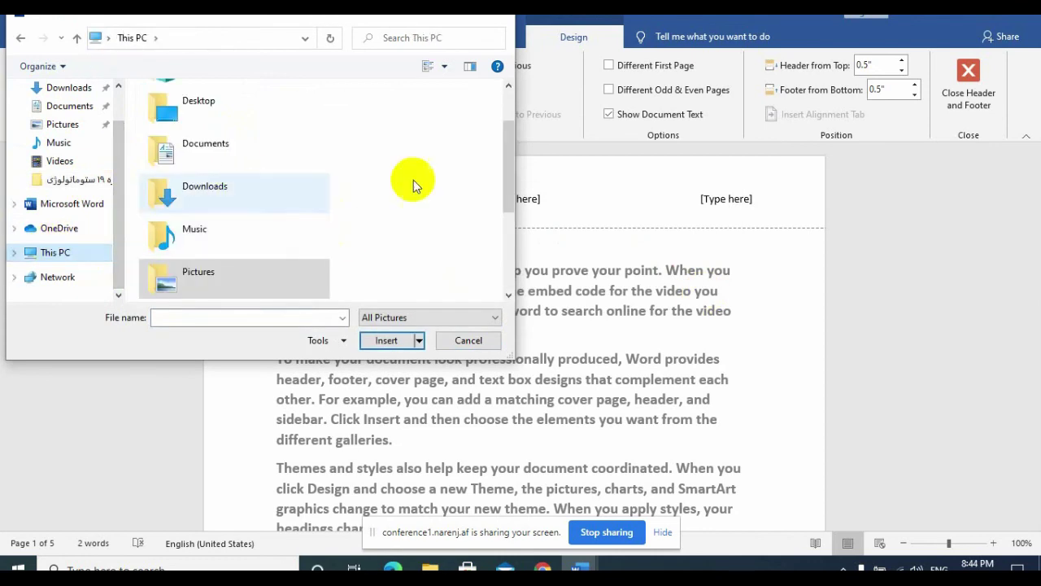
{"action": "left_click_drag", "start_coordinate": [505, 193], "coordinate": [502, 123]}
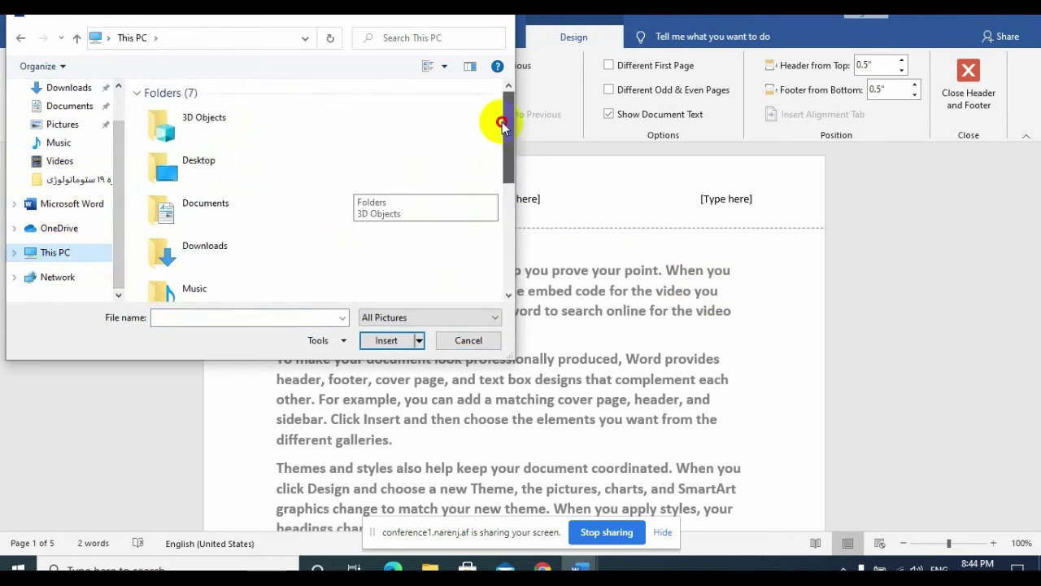
{"action": "double_click", "coordinate": [271, 152]}
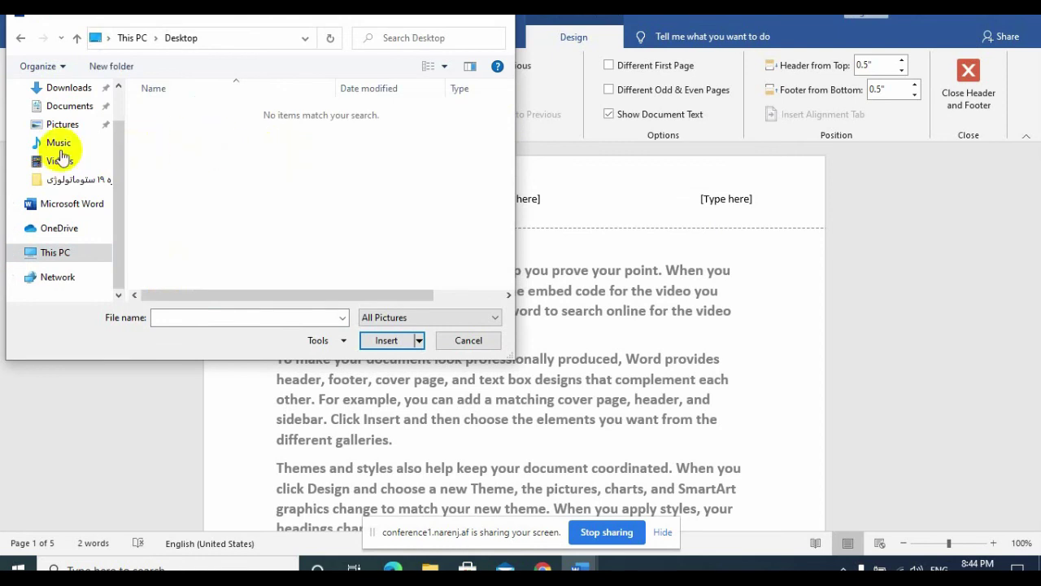
{"action": "left_click", "coordinate": [21, 38]}
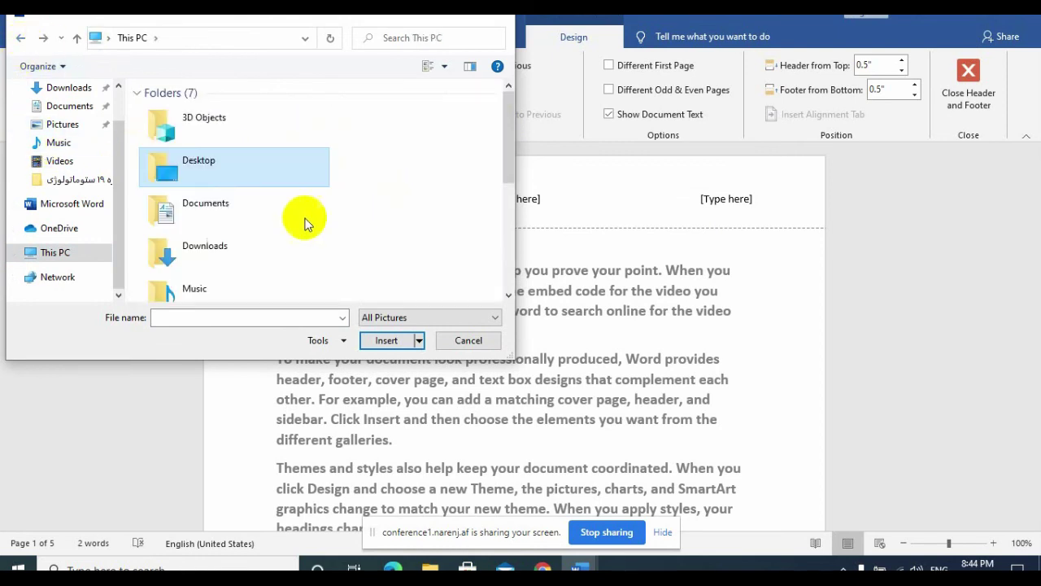
{"action": "mouse_move", "coordinate": [504, 180]}
{"action": "left_mouse_down"}
{"action": "mouse_move", "coordinate": [522, 258]}
{"action": "mouse_move", "coordinate": [523, 233]}
{"action": "left_mouse_up"}
{"action": "double_click", "coordinate": [195, 173]}
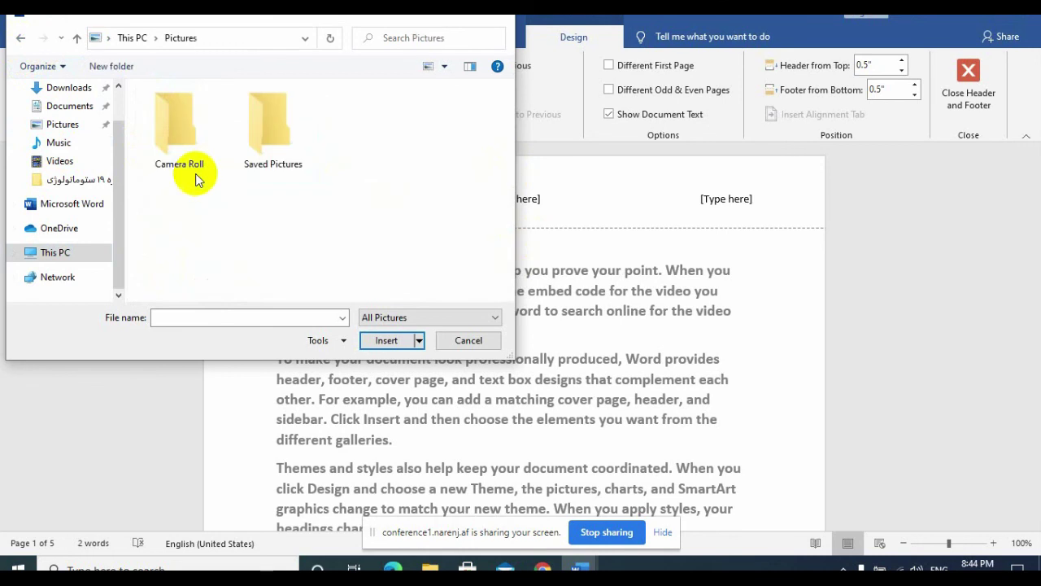
{"action": "double_click", "coordinate": [273, 130]}
{"action": "left_click", "coordinate": [19, 38]}
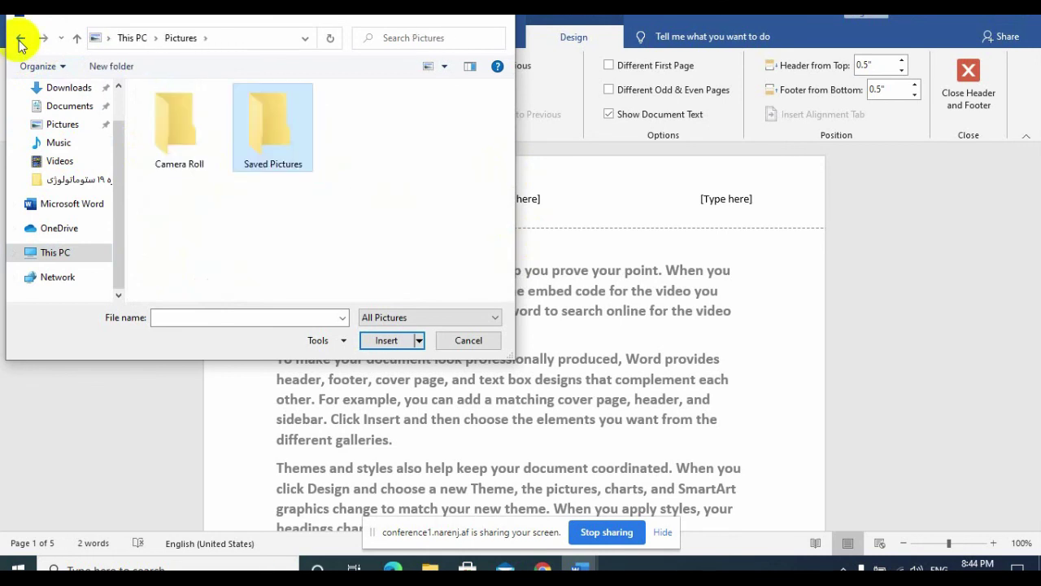
{"action": "left_click", "coordinate": [20, 38]}
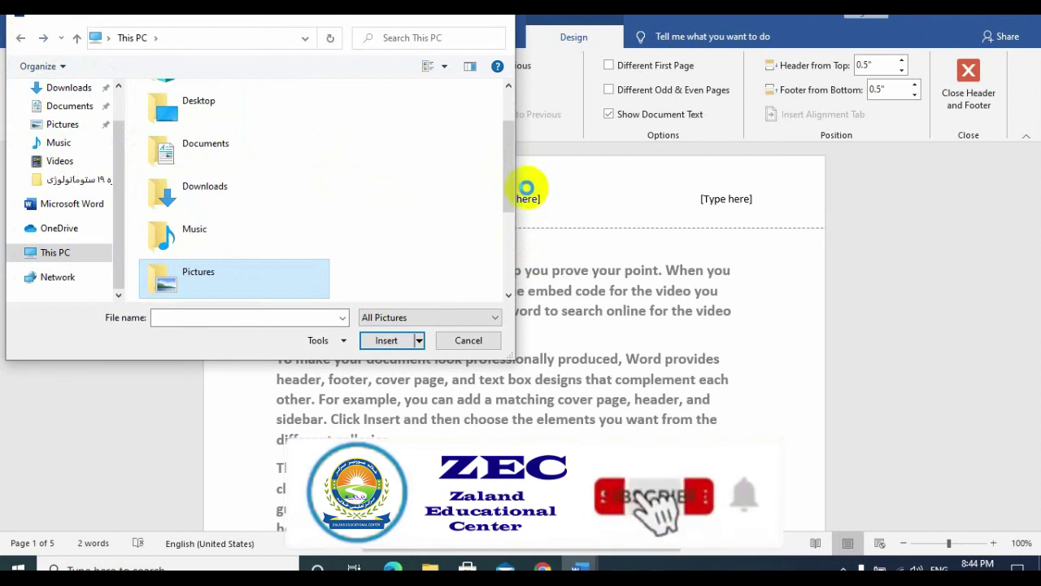
{"action": "left_click_drag", "start_coordinate": [512, 193], "coordinate": [513, 257]}
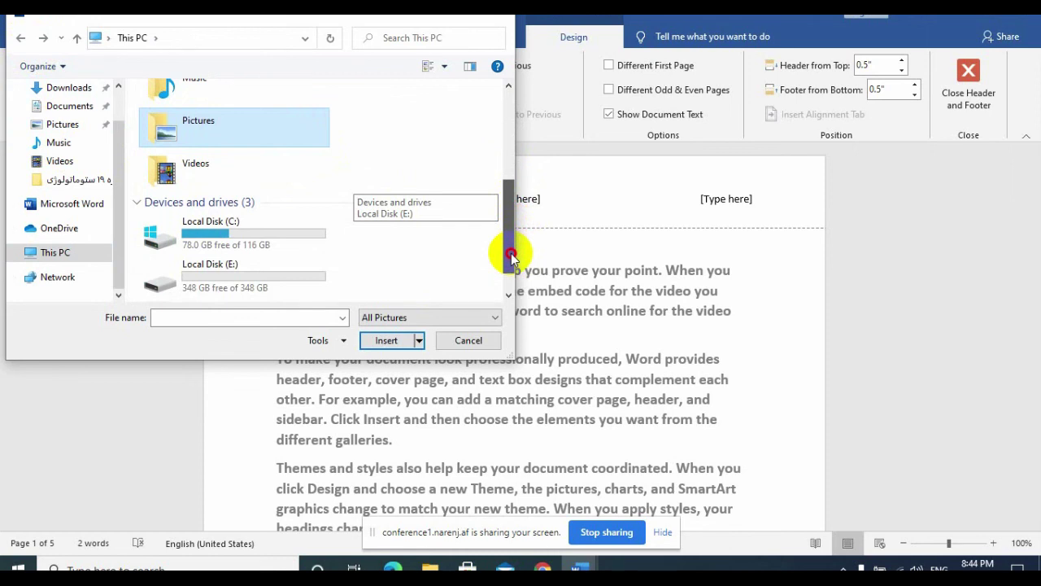
{"action": "mouse_move", "coordinate": [511, 256]}
{"action": "left_mouse_down"}
{"action": "mouse_move", "coordinate": [507, 281]}
{"action": "mouse_move", "coordinate": [496, 156]}
{"action": "left_mouse_up"}
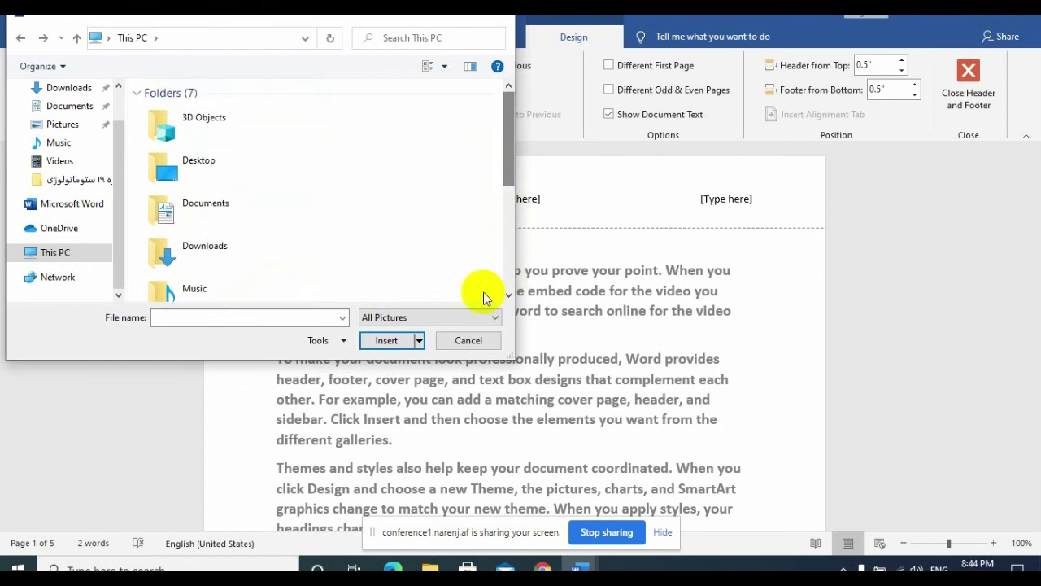
Step: Cancel the picture insert, then check the footer's February 21 and the header's 2021-02-02
{"action": "left_click", "coordinate": [476, 344]}
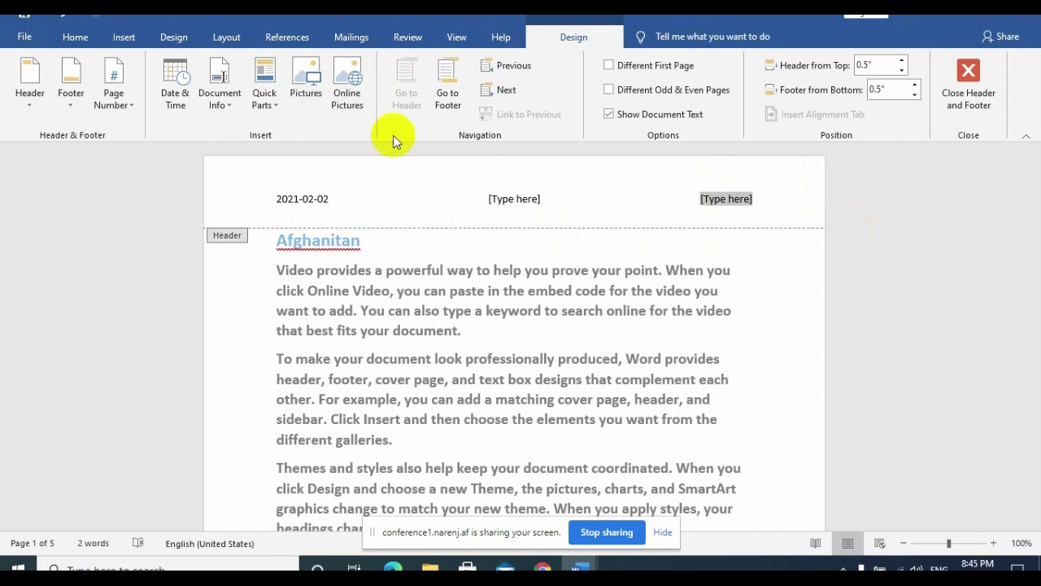
{"action": "left_click", "coordinate": [514, 205]}
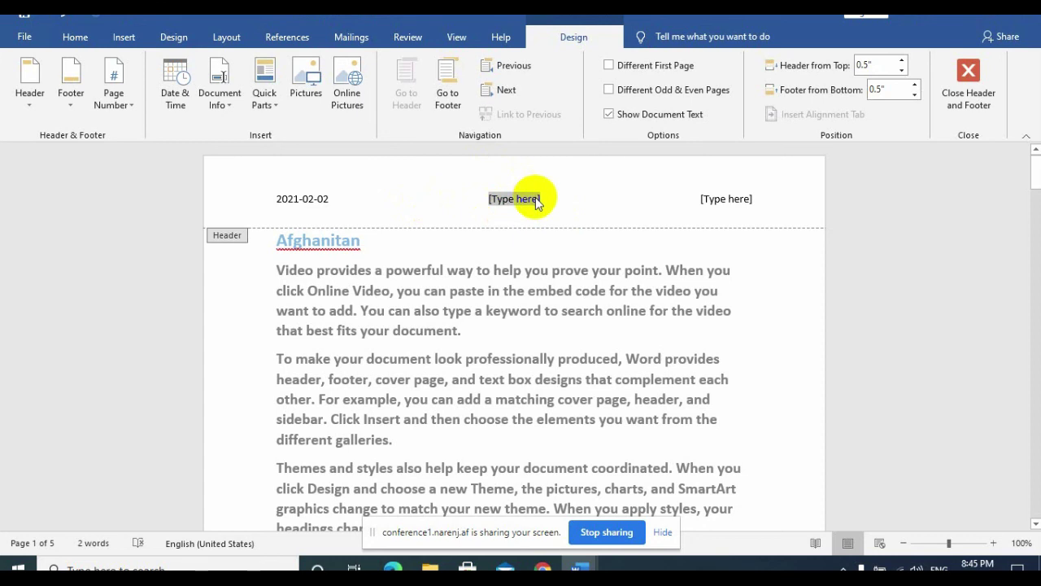
{"action": "left_click", "coordinate": [448, 96]}
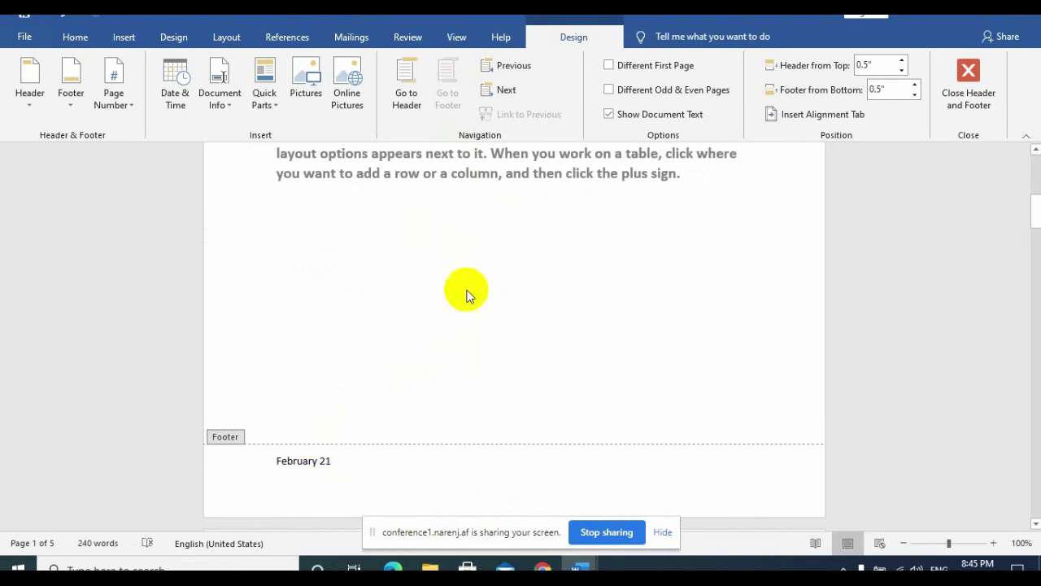
{"action": "left_click", "coordinate": [406, 93]}
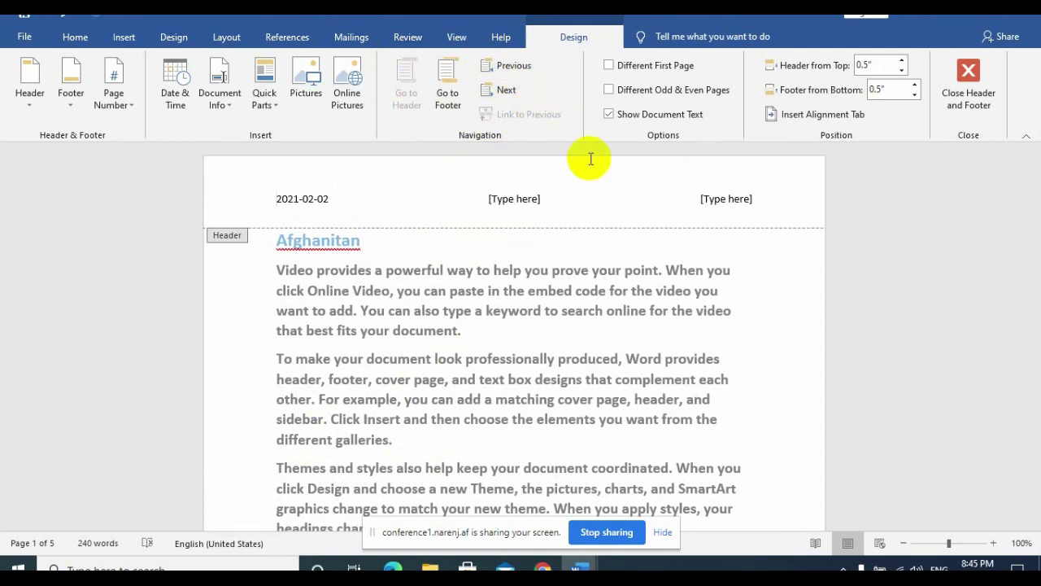
Step: Toggle Different First Page on and off, leave it unchecked, then bring the BigBlueButton meeting forward
{"action": "left_click", "coordinate": [642, 74]}
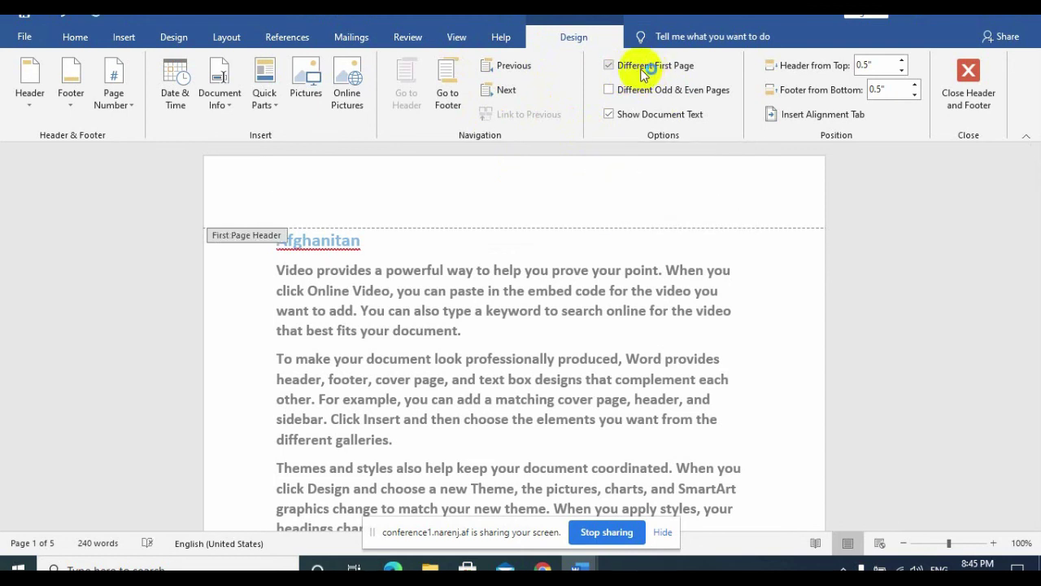
{"action": "left_click", "coordinate": [642, 74]}
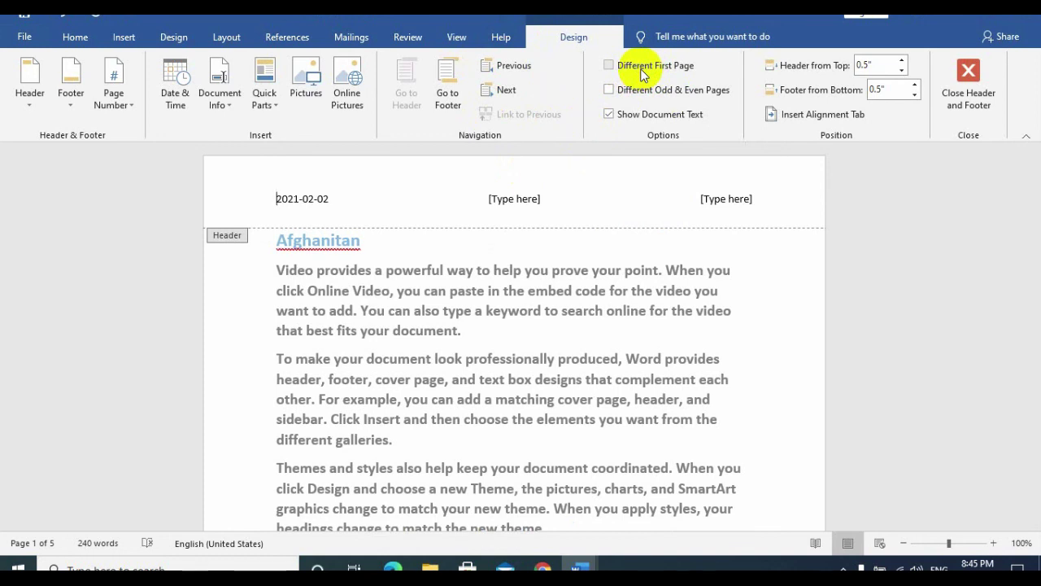
{"action": "left_click", "coordinate": [643, 73]}
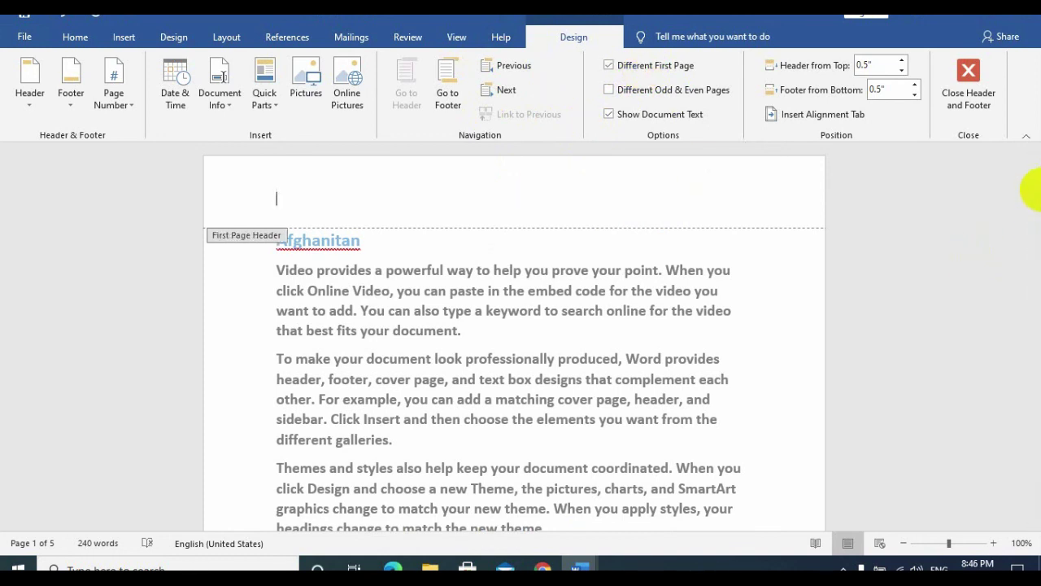
{"action": "mouse_move", "coordinate": [1035, 188]}
{"action": "mouse_move", "coordinate": [1035, 175]}
{"action": "left_mouse_down"}
{"action": "mouse_move", "coordinate": [1033, 316]}
{"action": "mouse_move", "coordinate": [1023, 127]}
{"action": "left_mouse_up"}
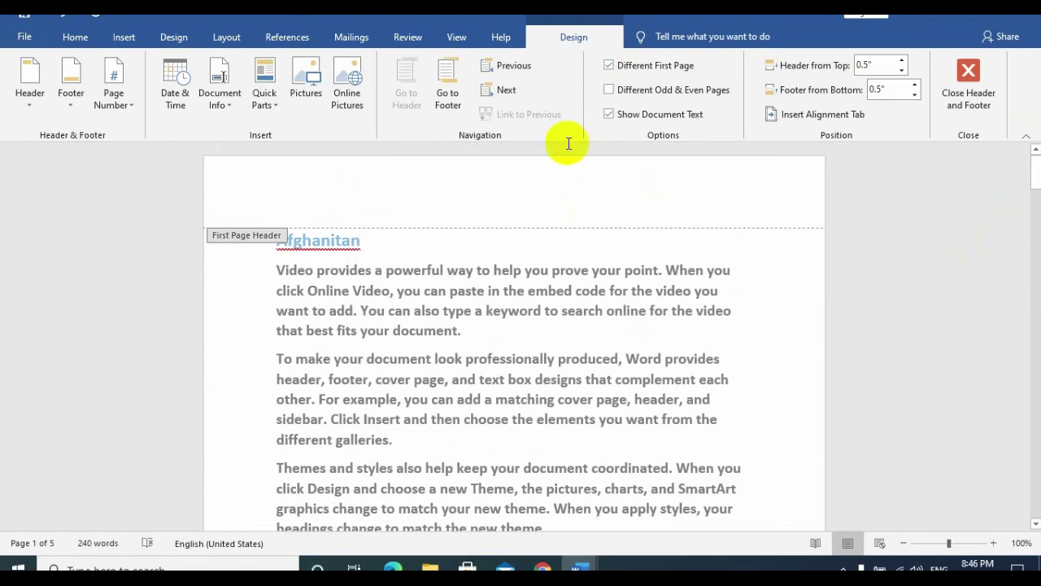
{"action": "left_click", "coordinate": [608, 65]}
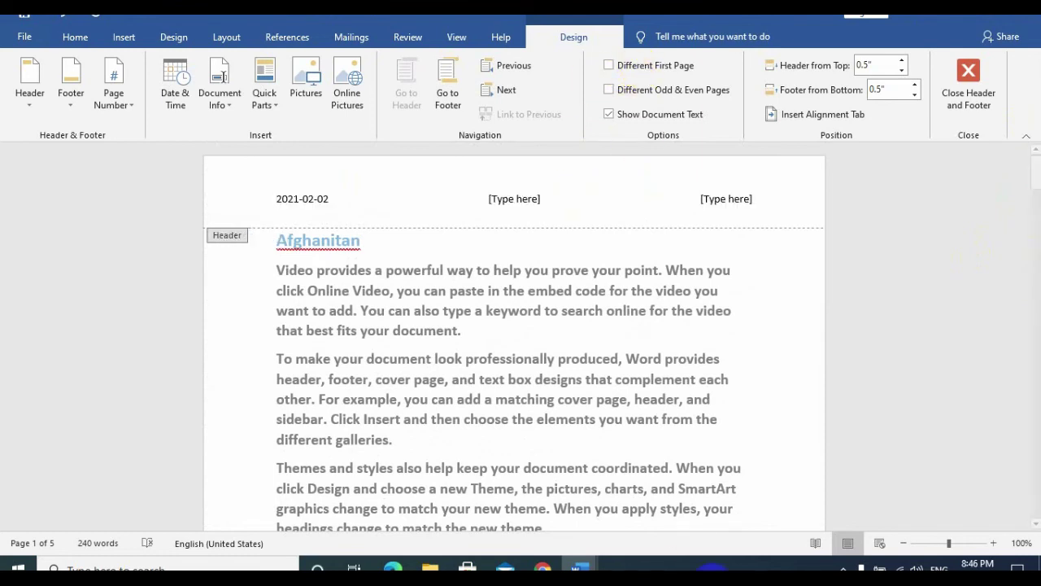
{"action": "left_click", "coordinate": [543, 567]}
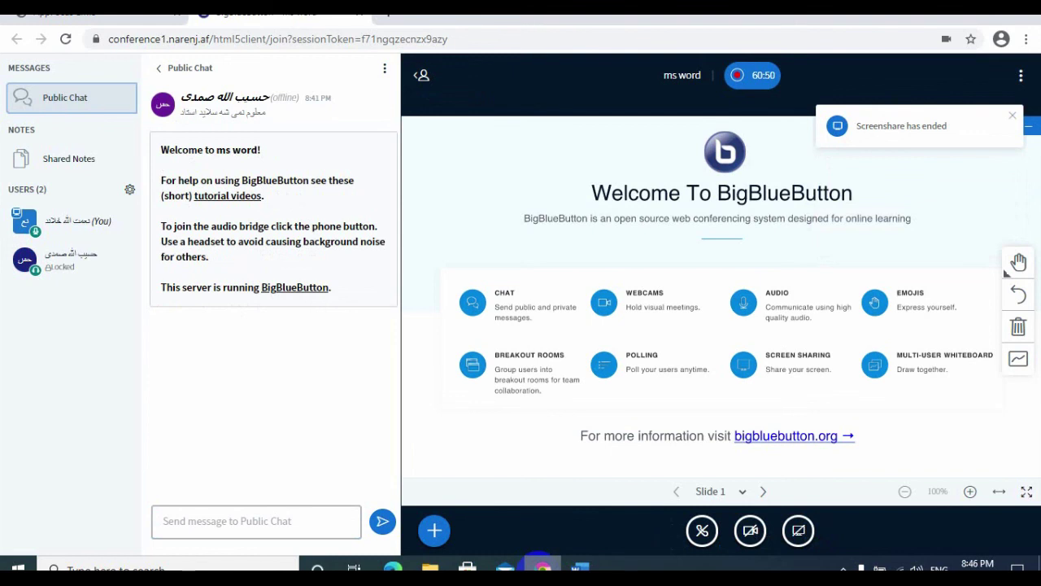
Step: Join the meeting audio by microphone, confirm the echo test, and unmute
{"action": "left_click", "coordinate": [702, 533]}
{"action": "left_click", "coordinate": [494, 364]}
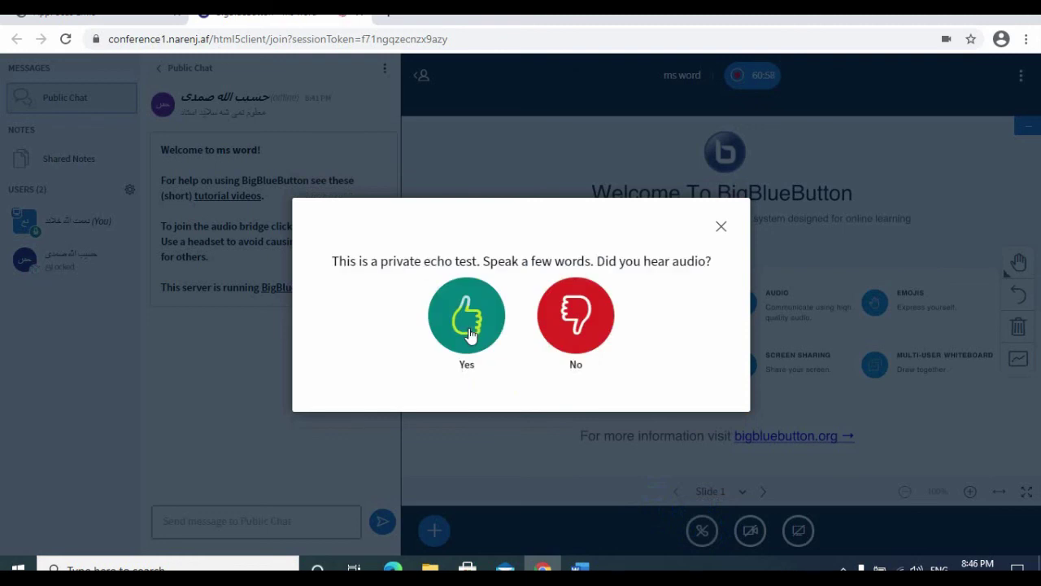
{"action": "left_click", "coordinate": [470, 333]}
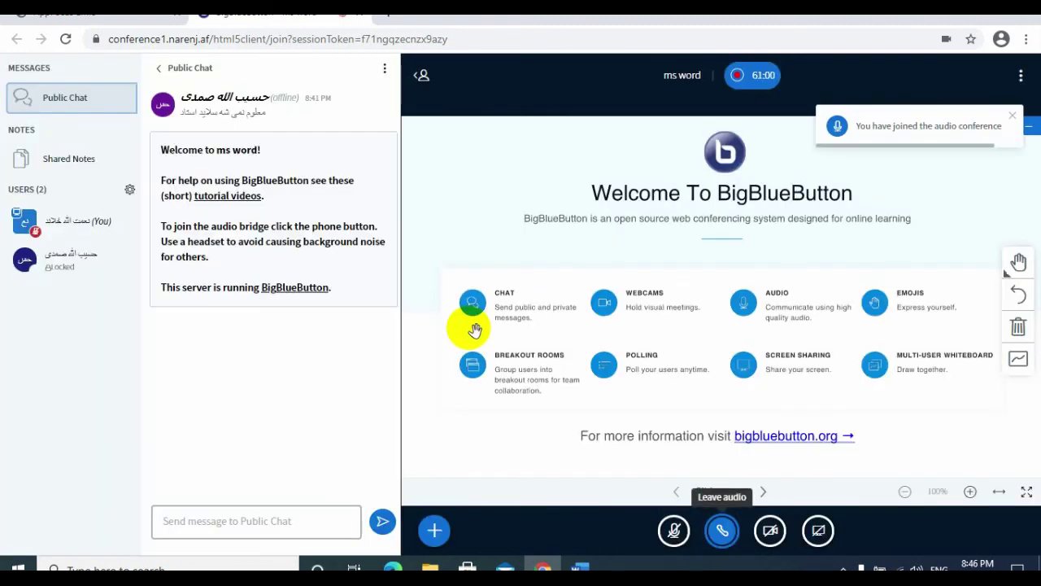
{"action": "left_click", "coordinate": [673, 530]}
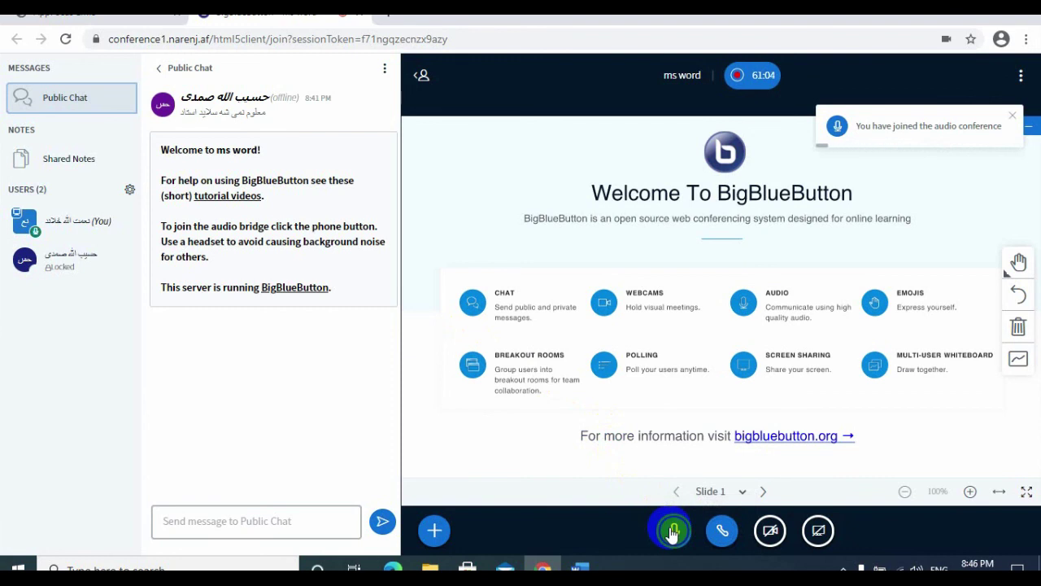
Step: Share the whole screen with the meeting again, then minimize Chrome to reveal Word
{"action": "left_click", "coordinate": [819, 531]}
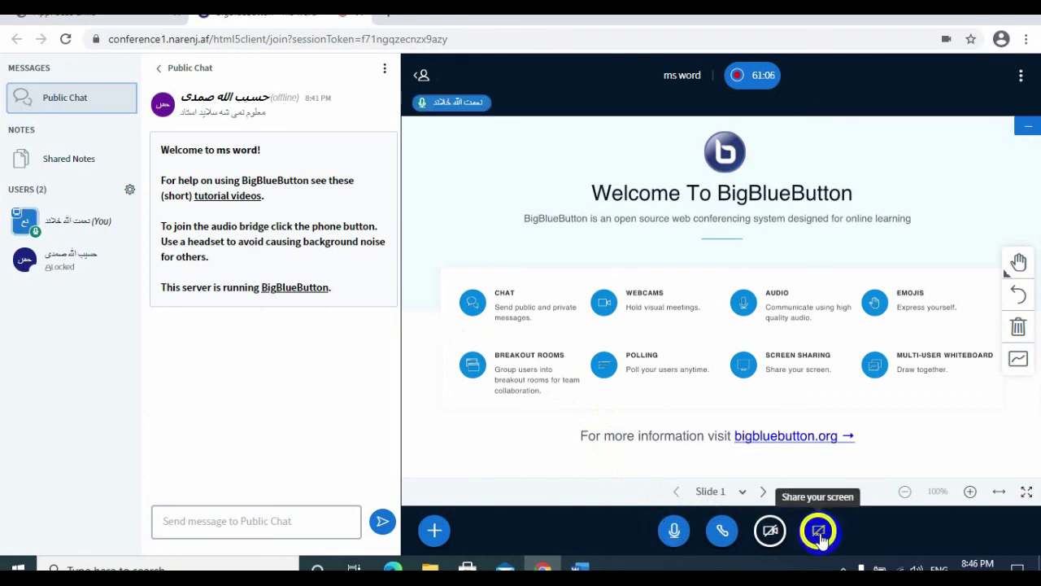
{"action": "left_click", "coordinate": [521, 279]}
{"action": "left_click", "coordinate": [655, 408]}
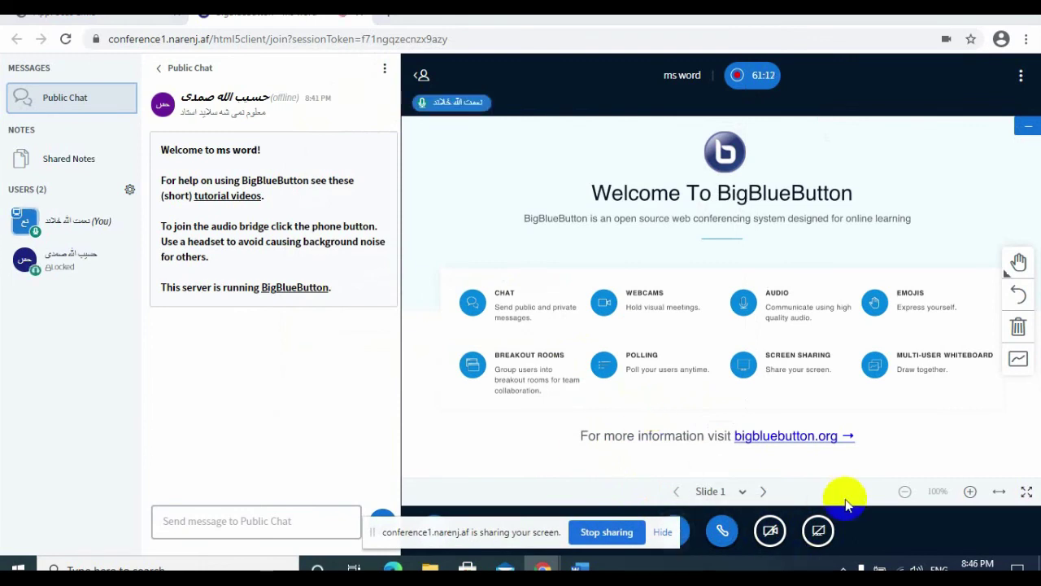
{"action": "left_click", "coordinate": [960, 17]}
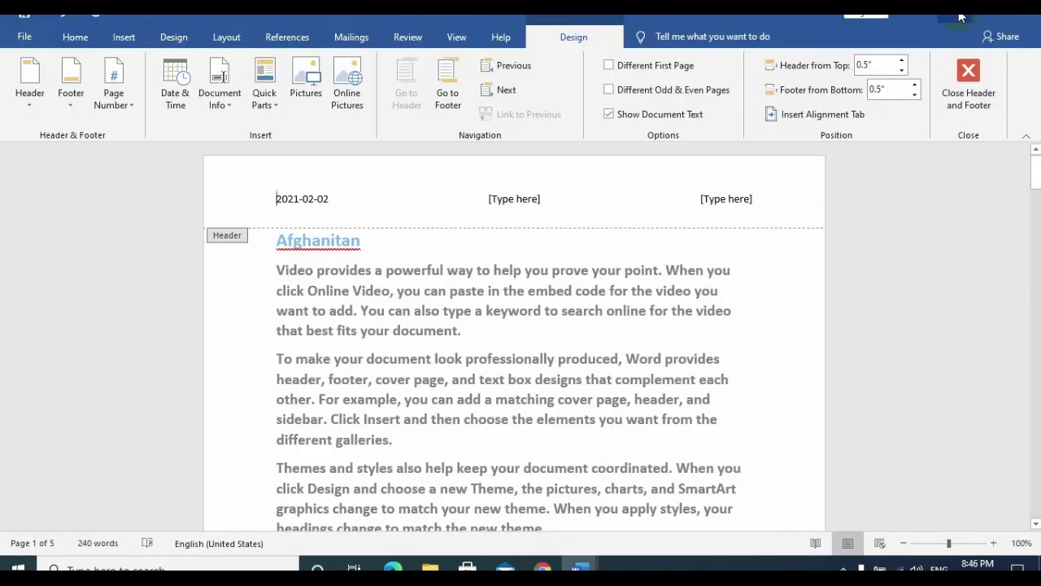
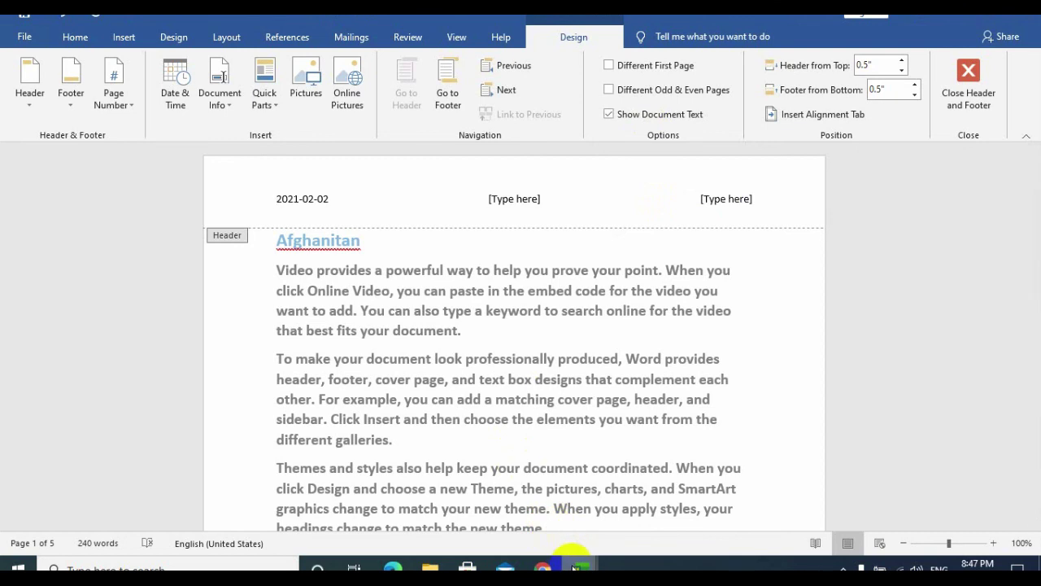
Step: Share the entire screen in the BigBlueButton 'ms word' meeting
{"action": "left_click", "coordinate": [543, 567]}
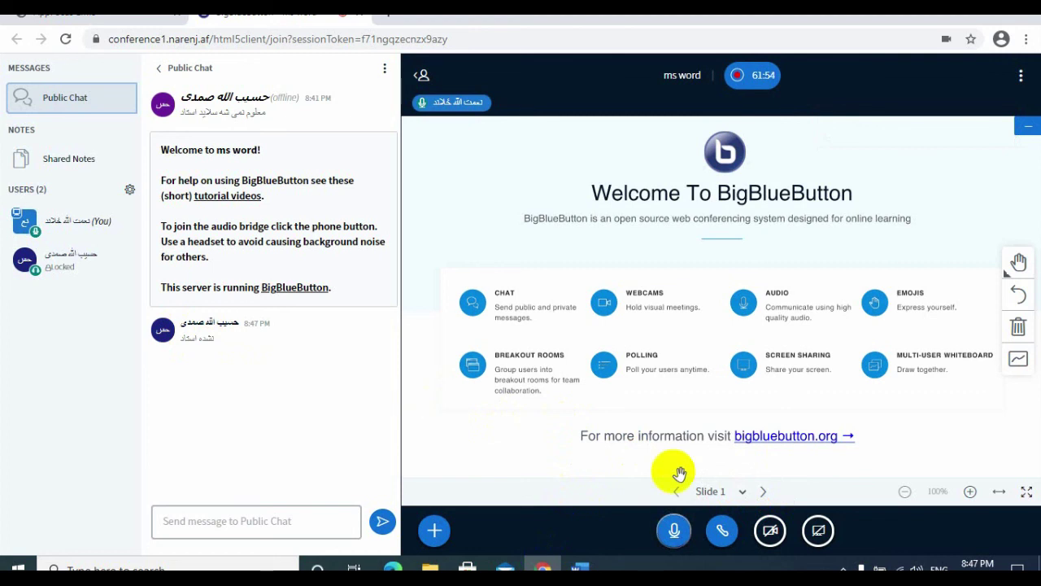
{"action": "left_click", "coordinate": [819, 533]}
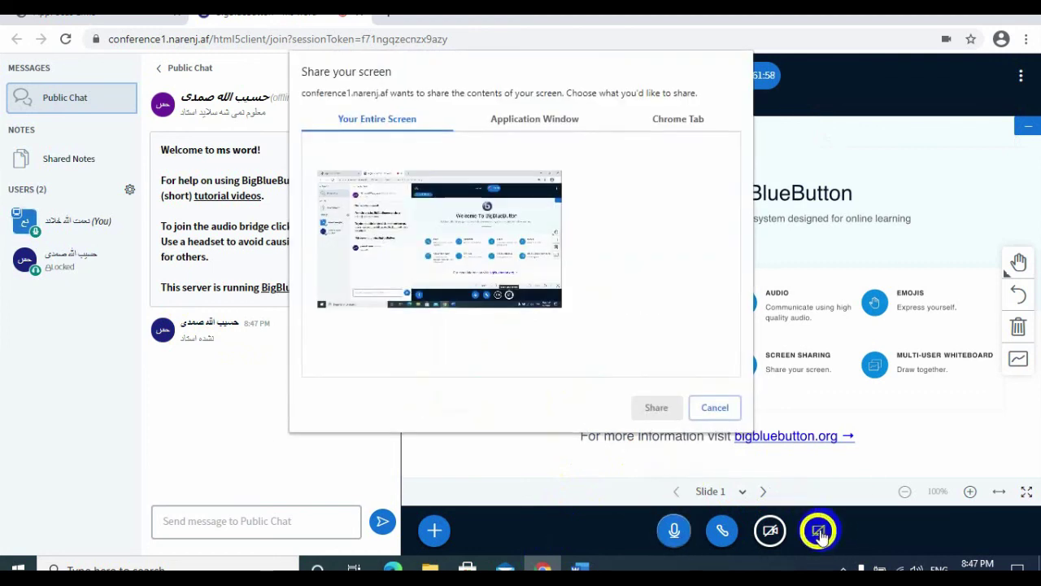
{"action": "left_click", "coordinate": [452, 225]}
{"action": "left_click", "coordinate": [664, 406]}
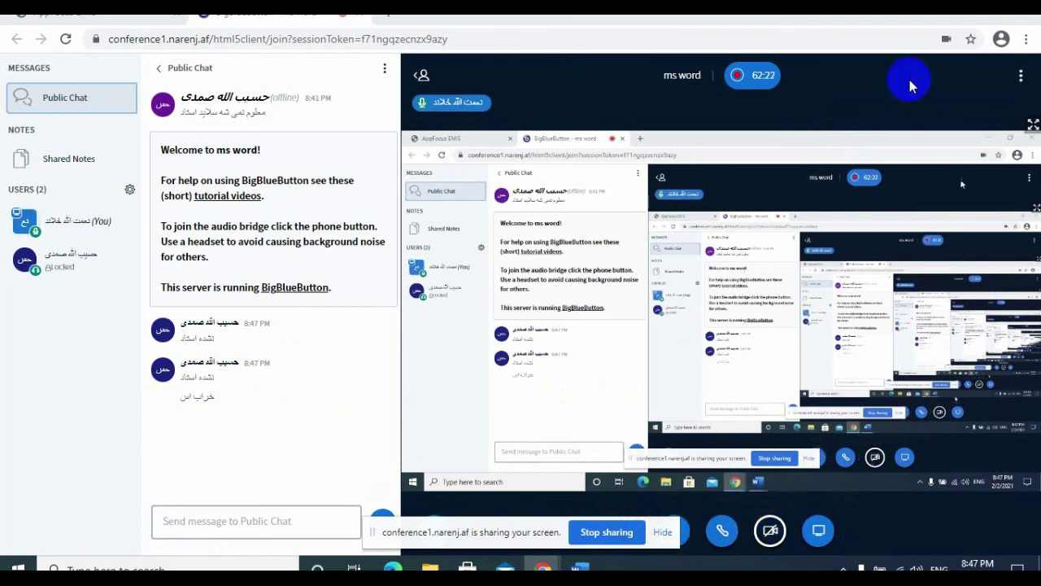
Step: Back in Word, toggle Show Document Text in the header, dismiss the message, and exit the header
{"action": "left_click", "coordinate": [952, 15]}
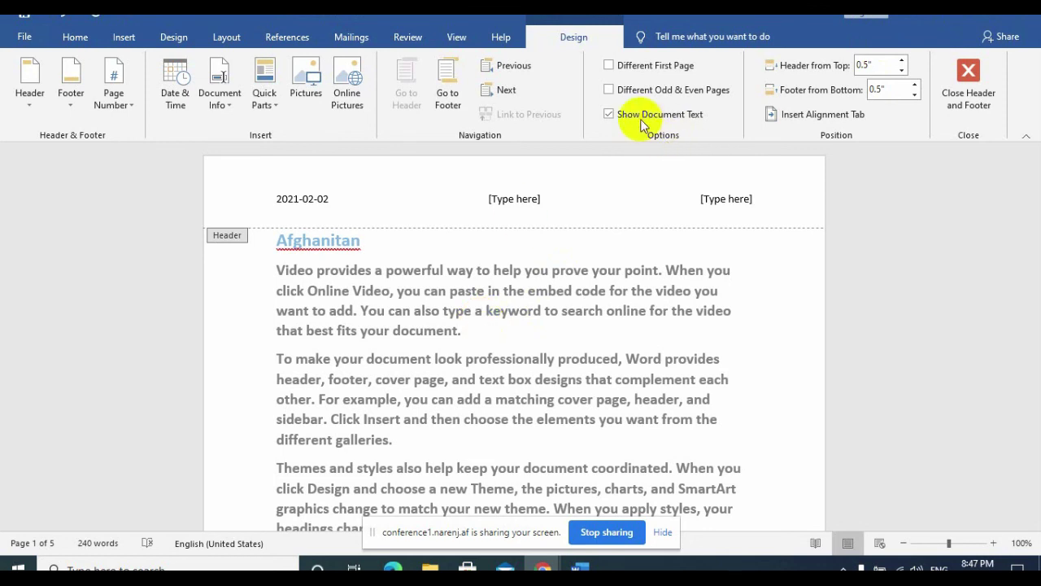
{"action": "left_click", "coordinate": [597, 202]}
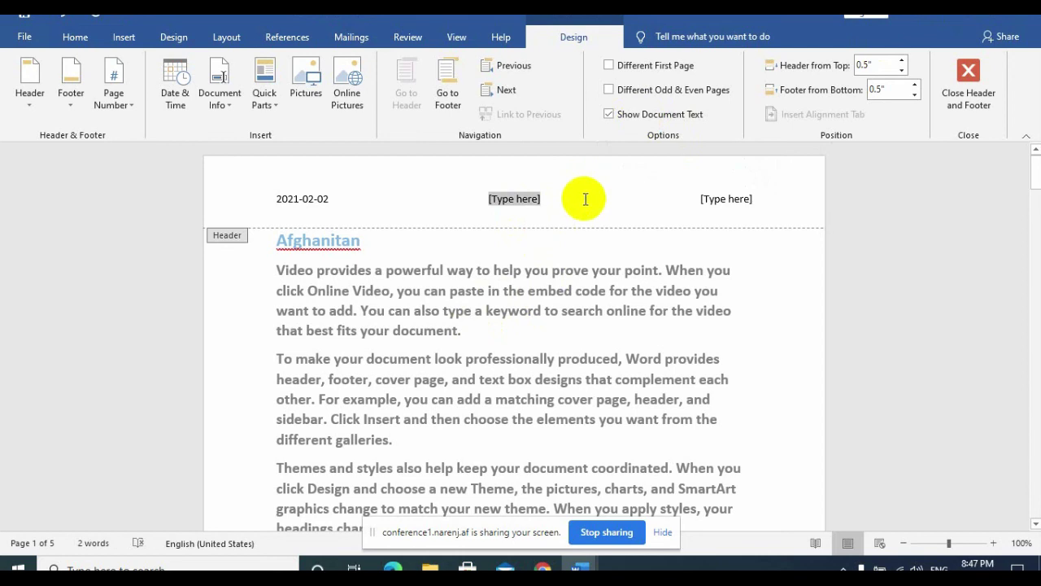
{"action": "left_click", "coordinate": [650, 118]}
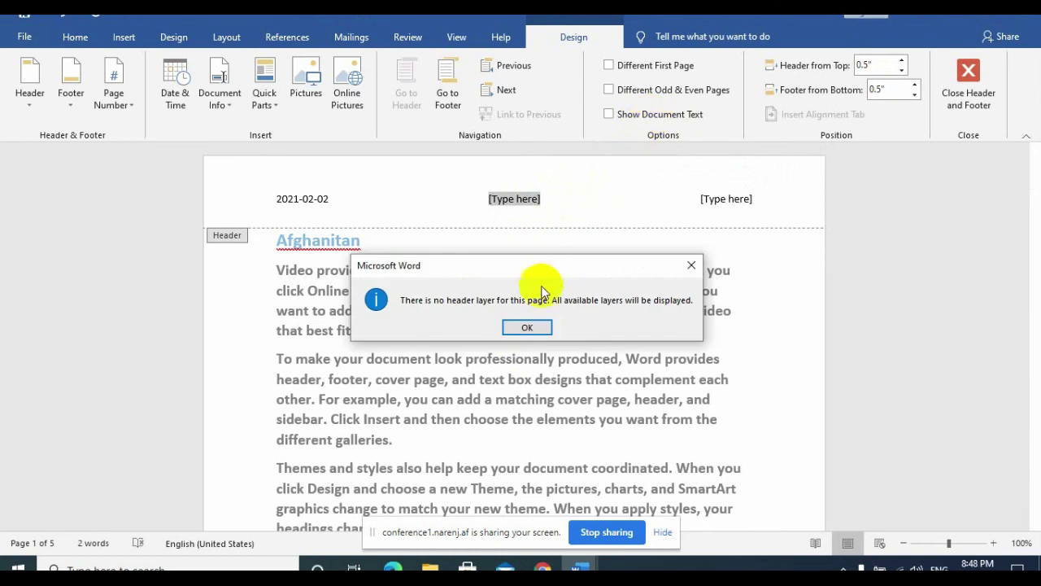
{"action": "left_click", "coordinate": [528, 325]}
{"action": "left_click", "coordinate": [625, 117]}
{"action": "left_click", "coordinate": [527, 327]}
{"action": "double_click", "coordinate": [453, 289]}
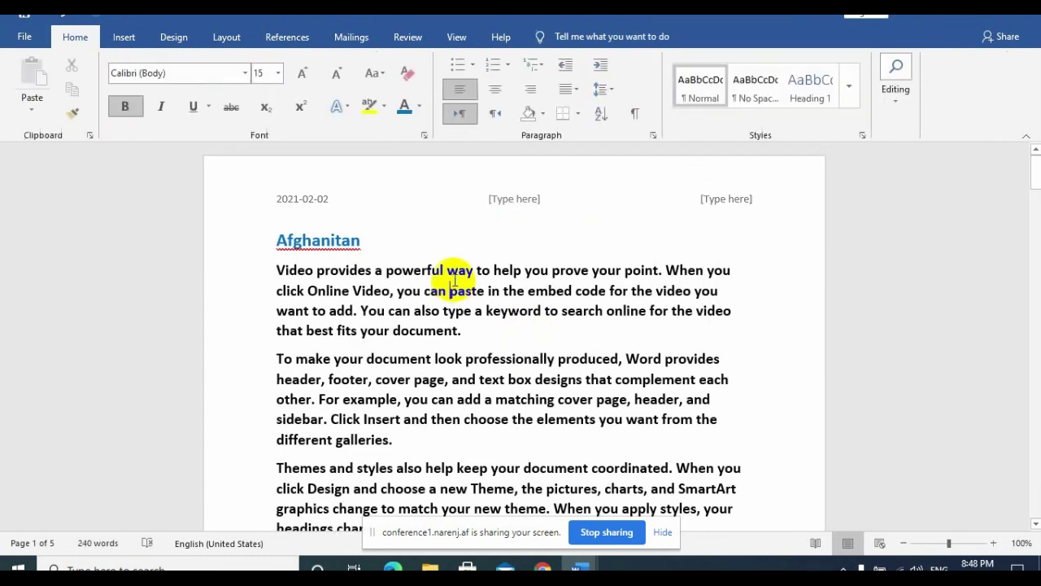
Step: Reopen the header, re-check Show Document Text so the body shows dimmed, then close the document
{"action": "left_click", "coordinate": [140, 40]}
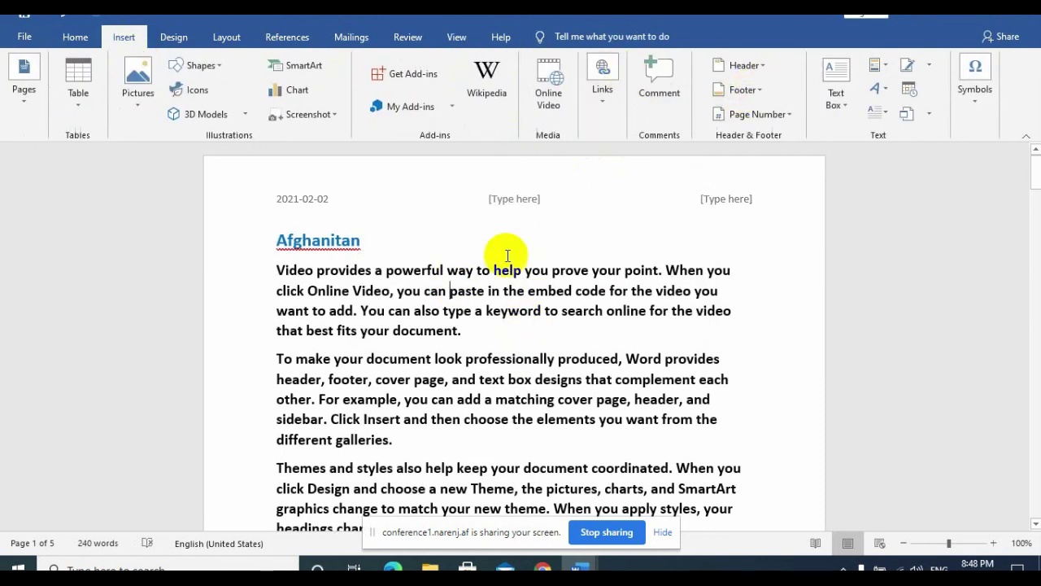
{"action": "double_click", "coordinate": [559, 210]}
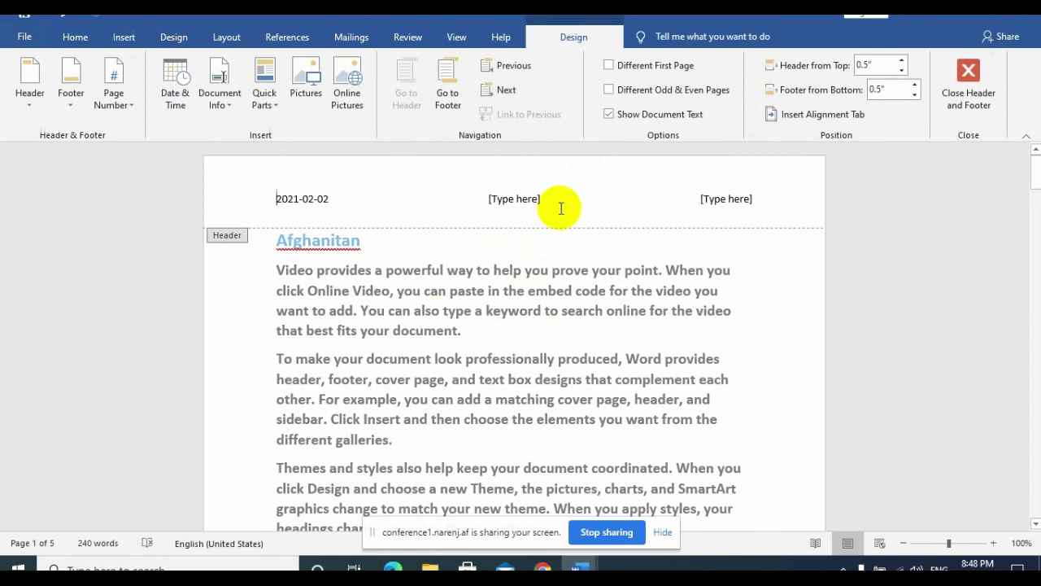
{"action": "left_click", "coordinate": [649, 119]}
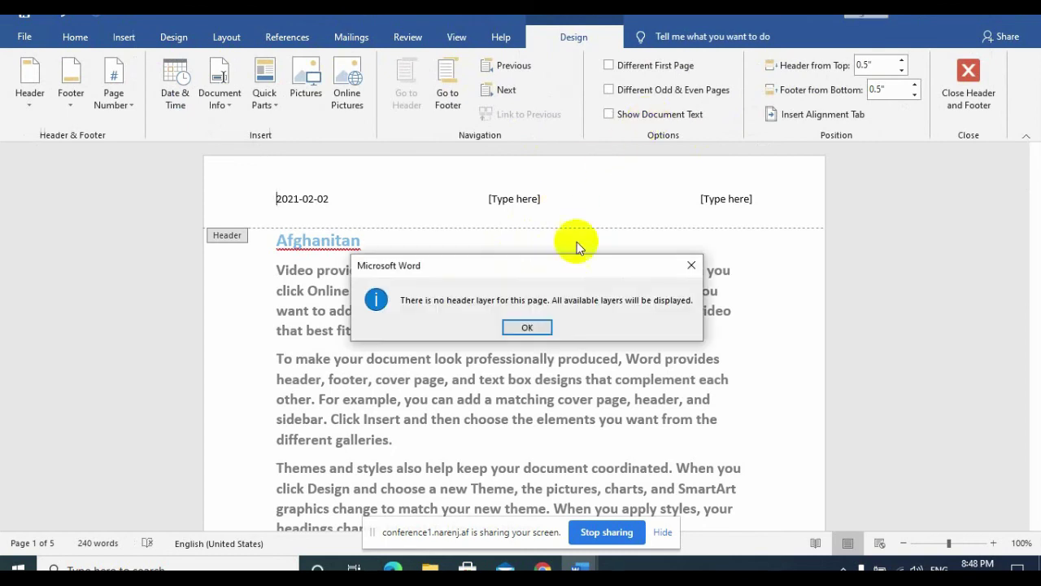
{"action": "left_click", "coordinate": [527, 327]}
{"action": "left_click", "coordinate": [675, 117]}
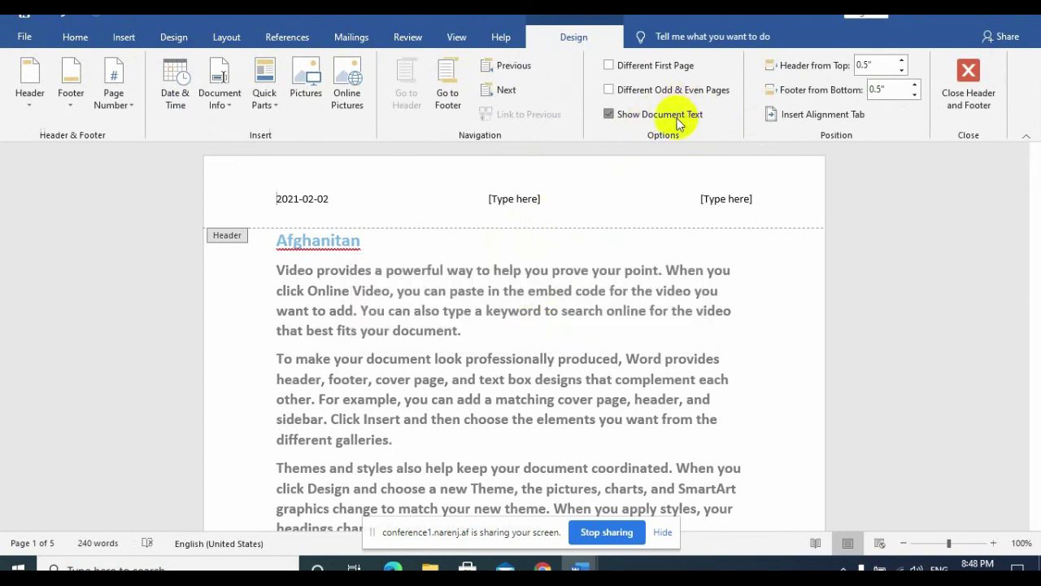
{"action": "left_click", "coordinate": [677, 119]}
{"action": "left_click", "coordinate": [520, 327]}
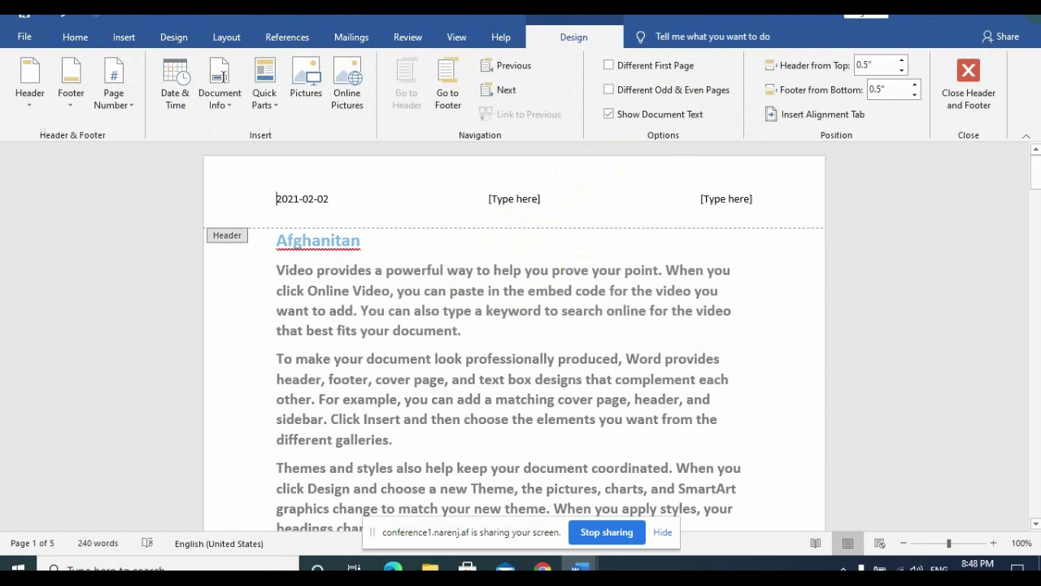
{"action": "left_click", "coordinate": [1027, 18]}
Step: Close both open documents without saving and close Word
{"action": "left_click", "coordinate": [519, 303]}
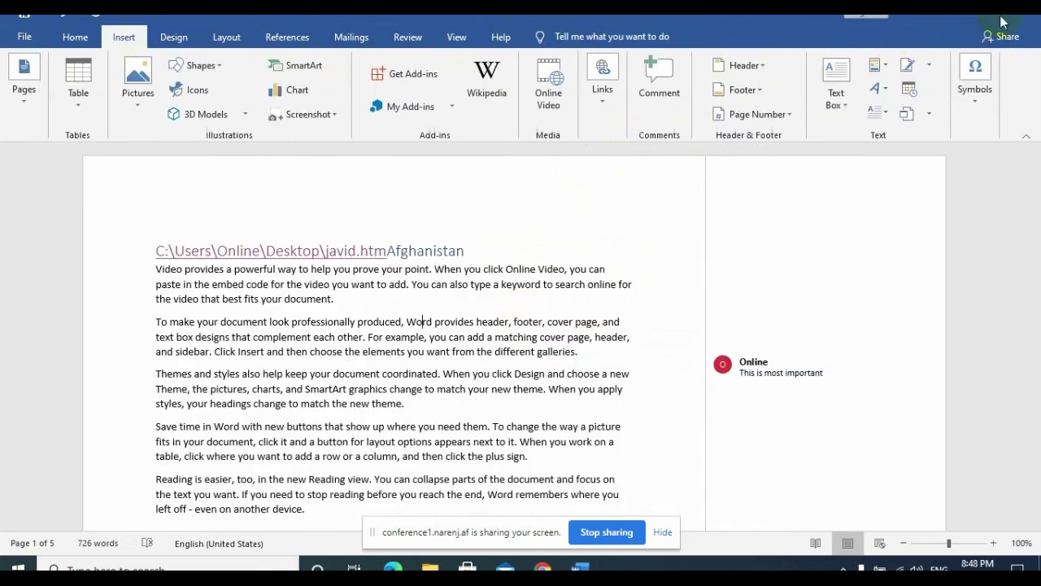
{"action": "left_click", "coordinate": [1030, 18]}
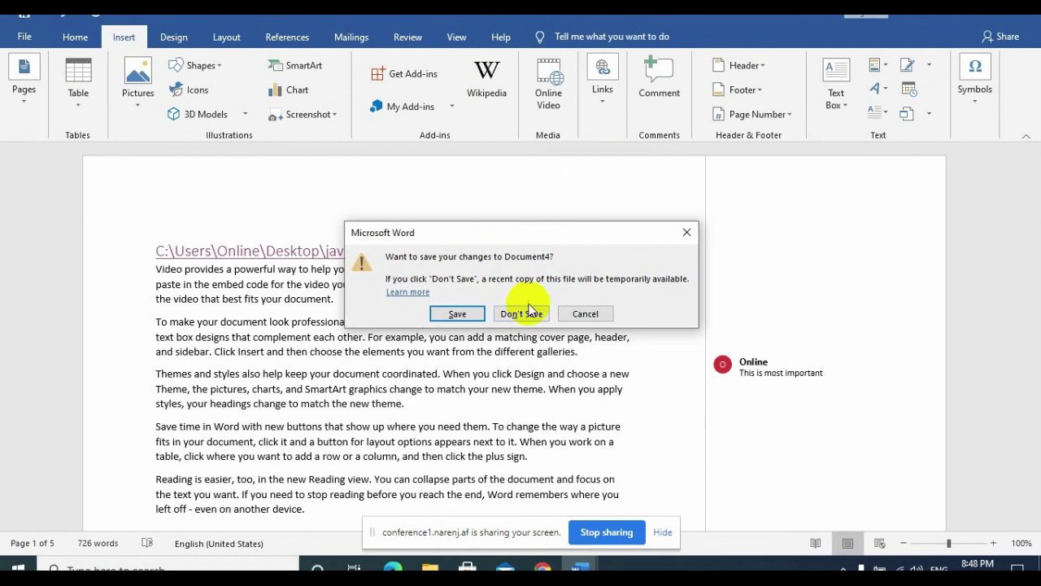
{"action": "left_click", "coordinate": [528, 312]}
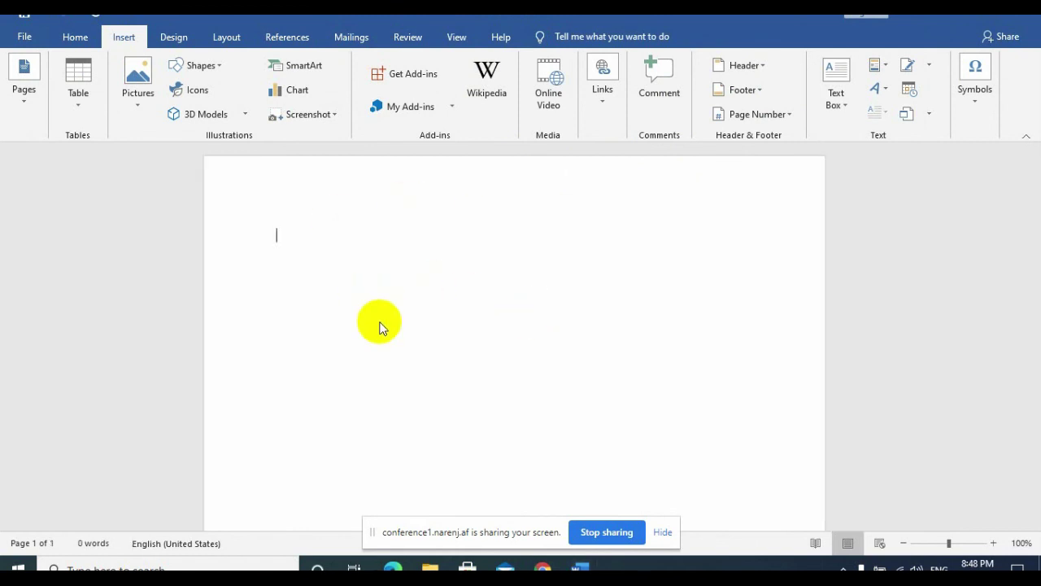
{"action": "left_click", "coordinate": [1031, 14]}
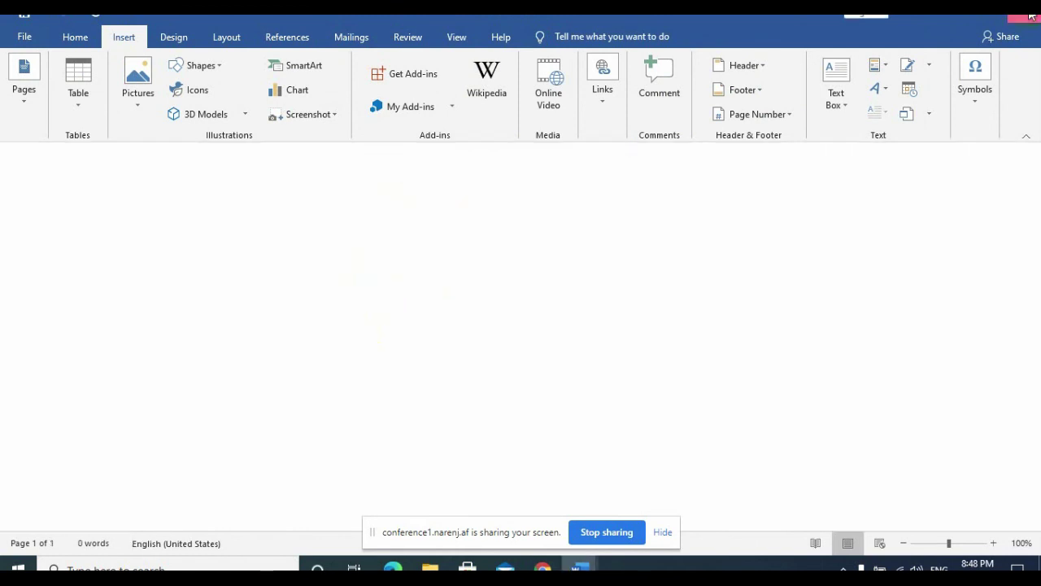
Step: Relaunch Word from Windows search and start a maximized blank document
{"action": "left_click", "coordinate": [89, 567]}
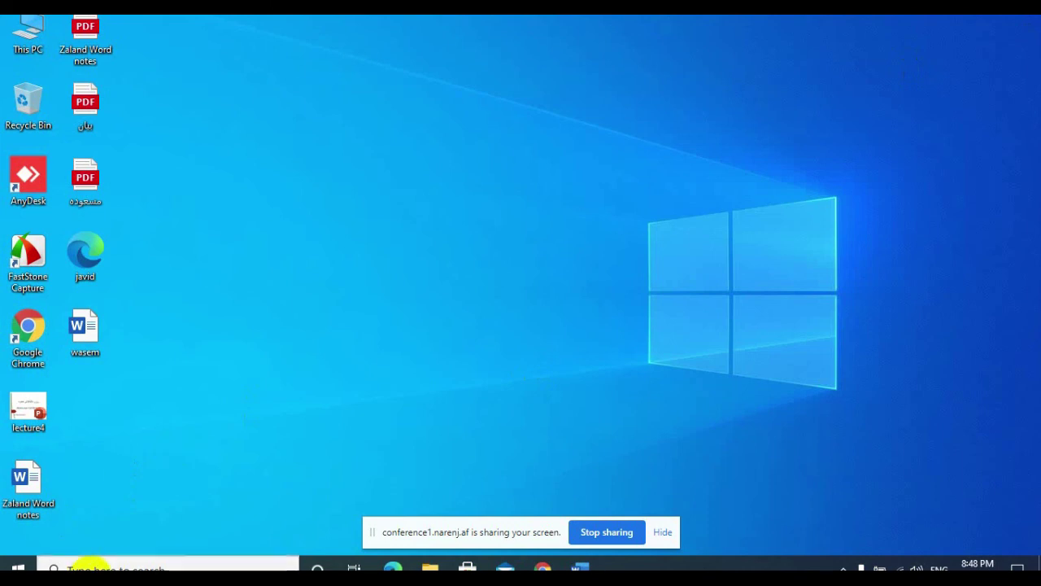
{"action": "type", "text": "w"}
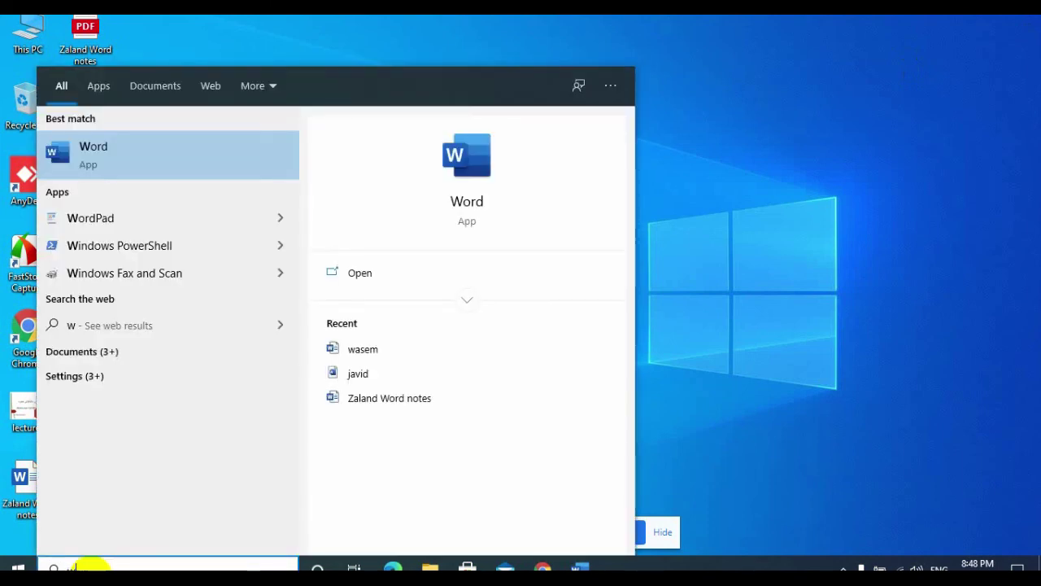
{"action": "key", "text": "Return"}
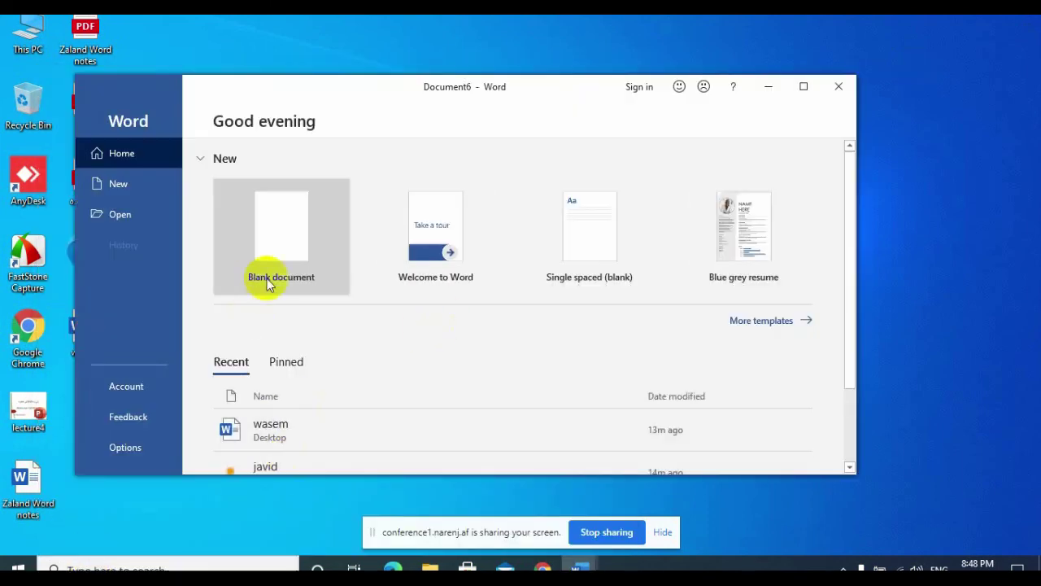
{"action": "left_click", "coordinate": [266, 278]}
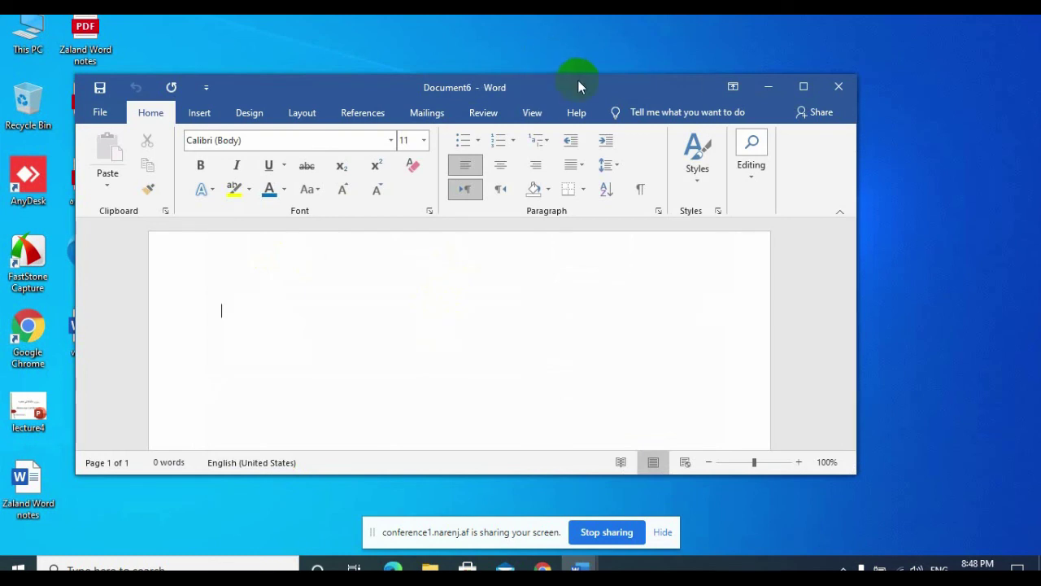
{"action": "double_click", "coordinate": [580, 85]}
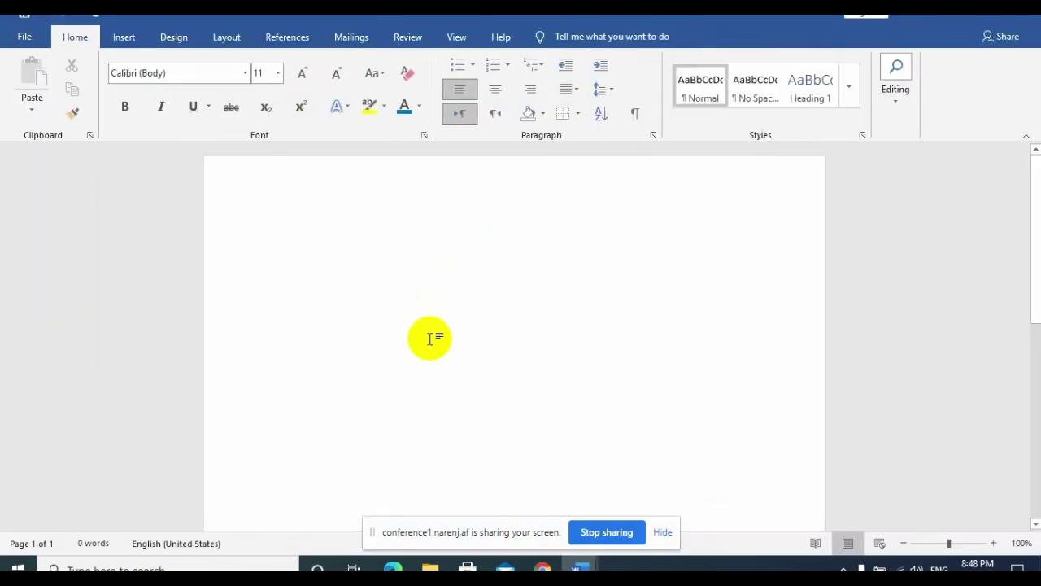
Step: Generate five sample paragraphs with =rand() and open the empty header for editing
{"action": "type", "text": "=rand("}
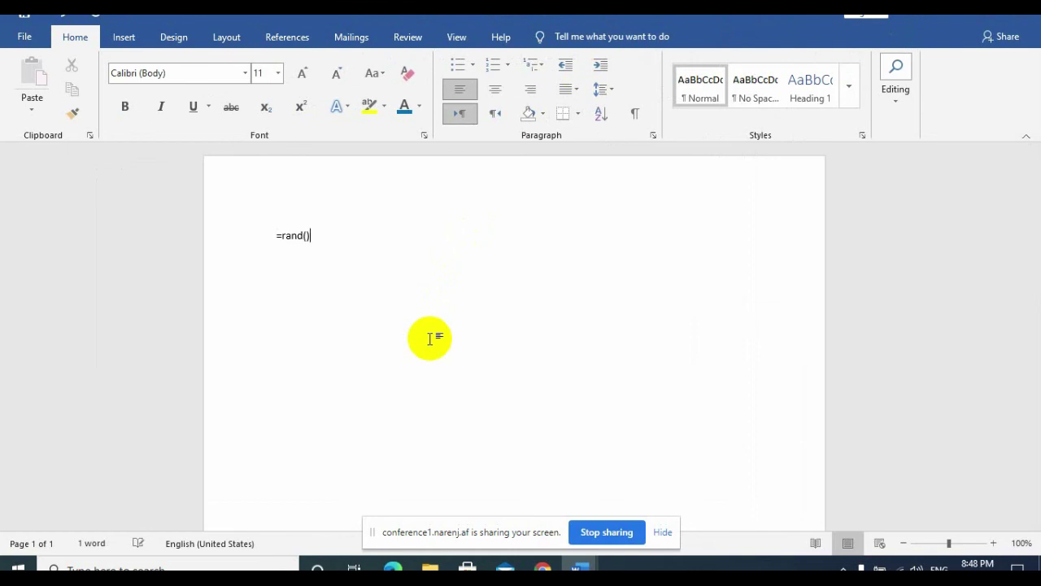
{"action": "key", "text": "Return"}
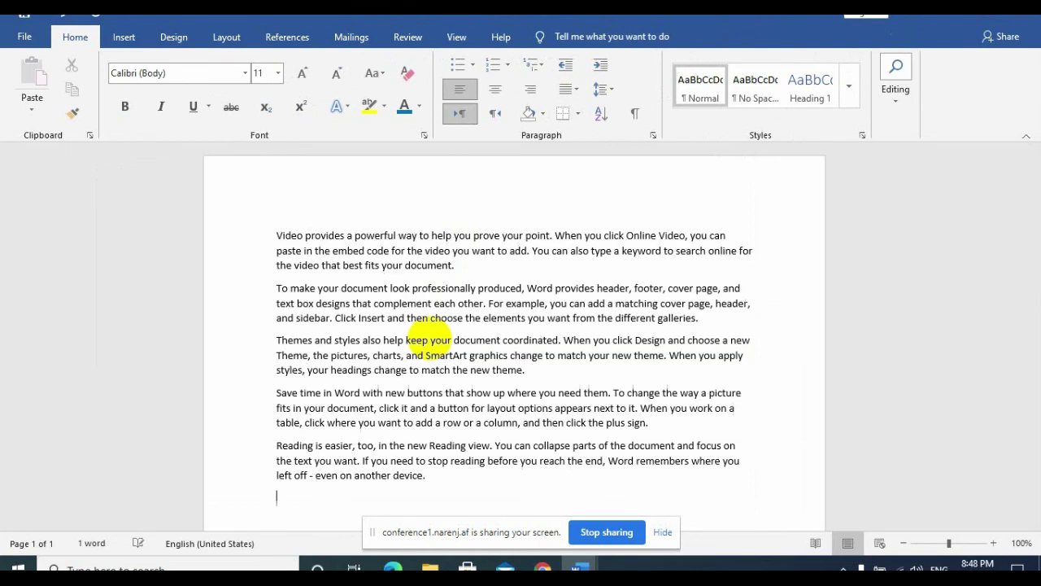
{"action": "double_click", "coordinate": [512, 181]}
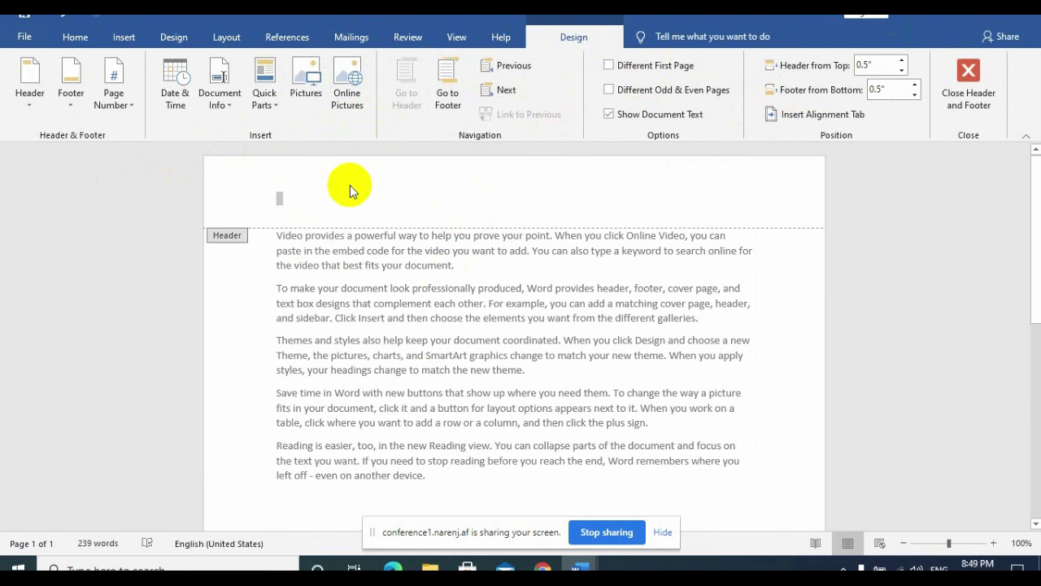
Step: Insert a Blank header reading 'Page No 1', then exit and reopen the header
{"action": "left_click", "coordinate": [29, 85]}
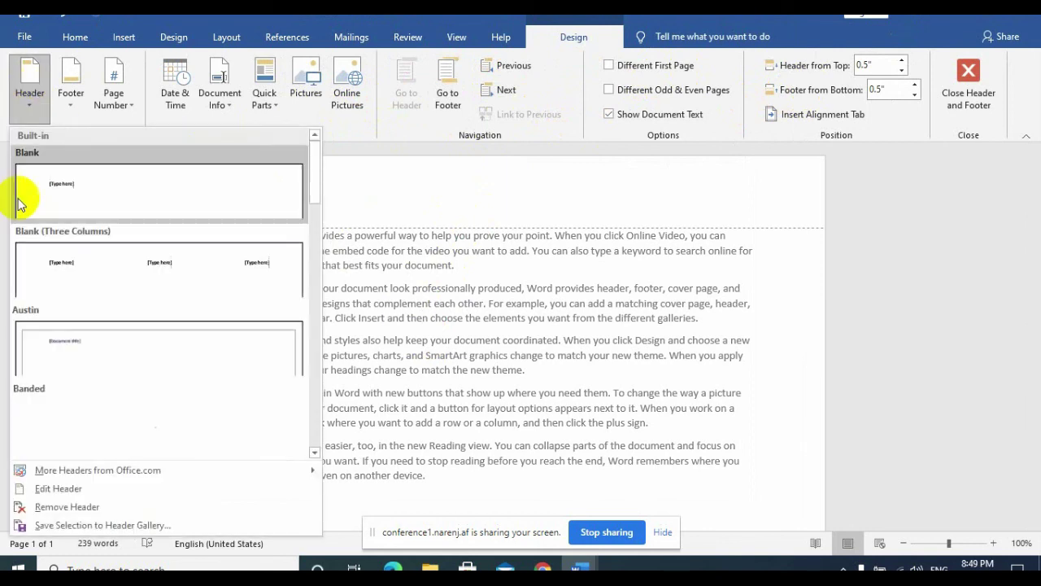
{"action": "left_click", "coordinate": [134, 204]}
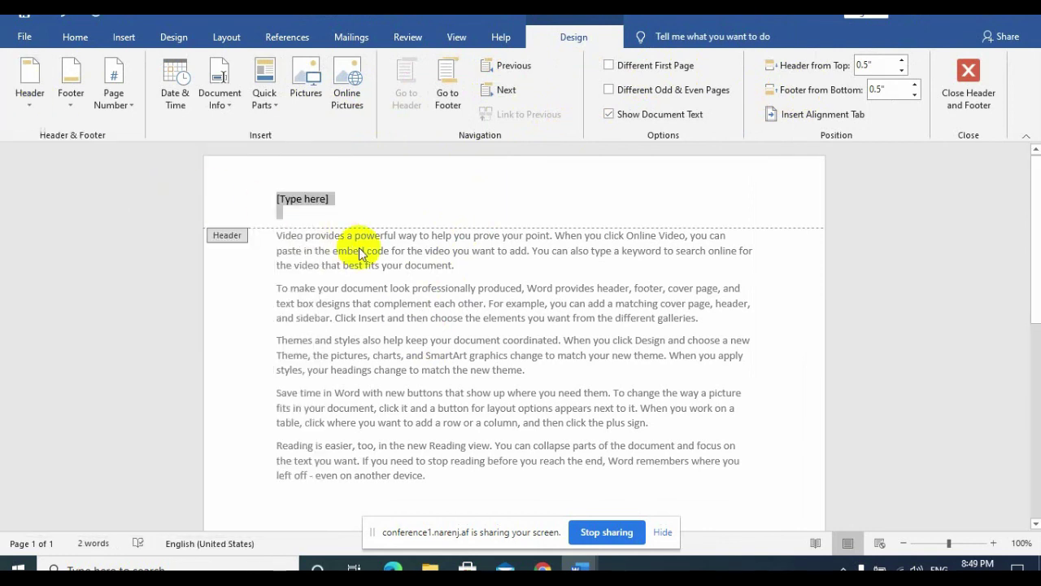
{"action": "type", "text": "p"}
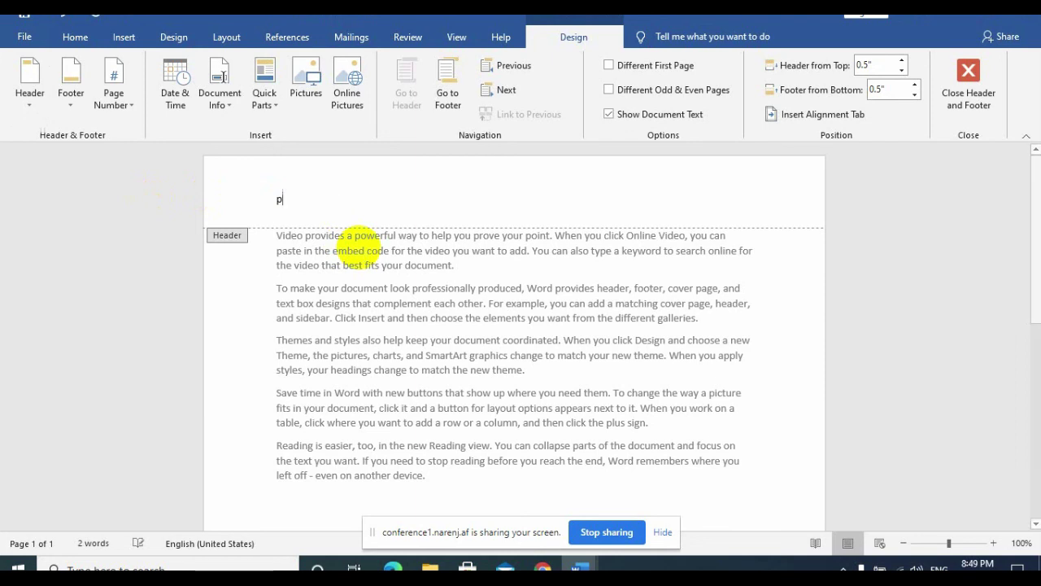
{"action": "type", "text": "age No 1"}
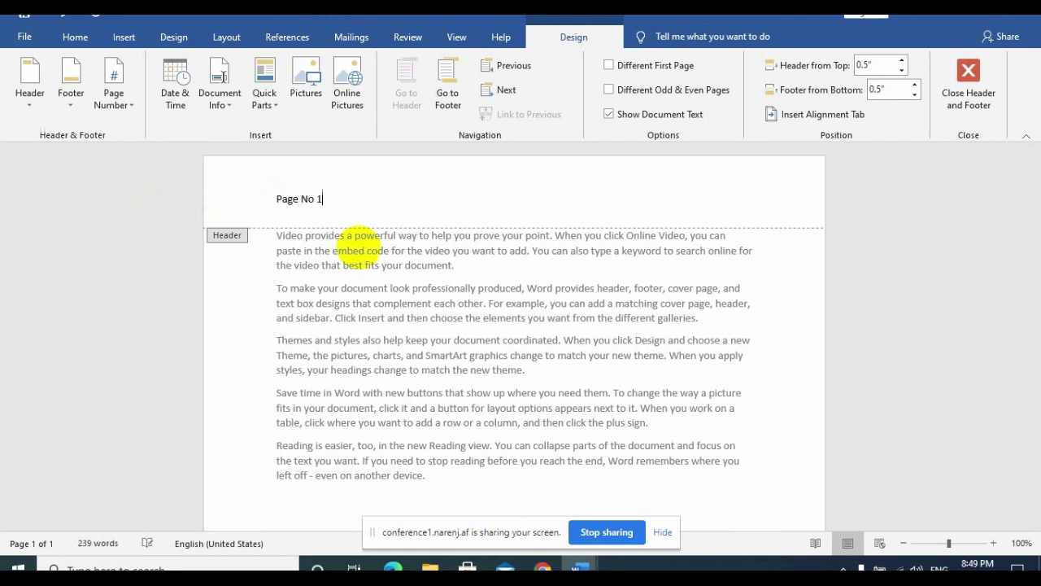
{"action": "double_click", "coordinate": [377, 322]}
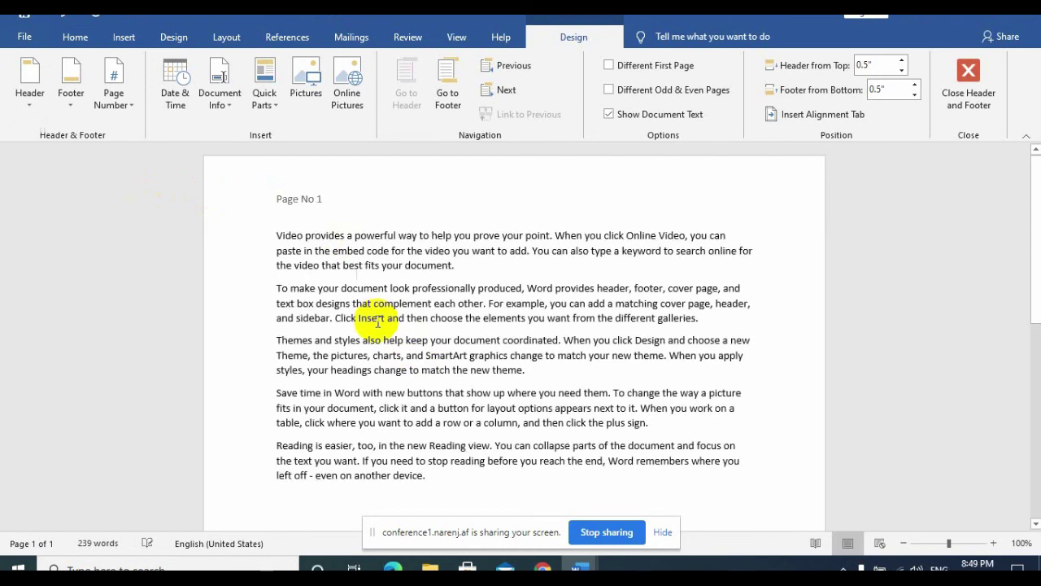
{"action": "double_click", "coordinate": [309, 203]}
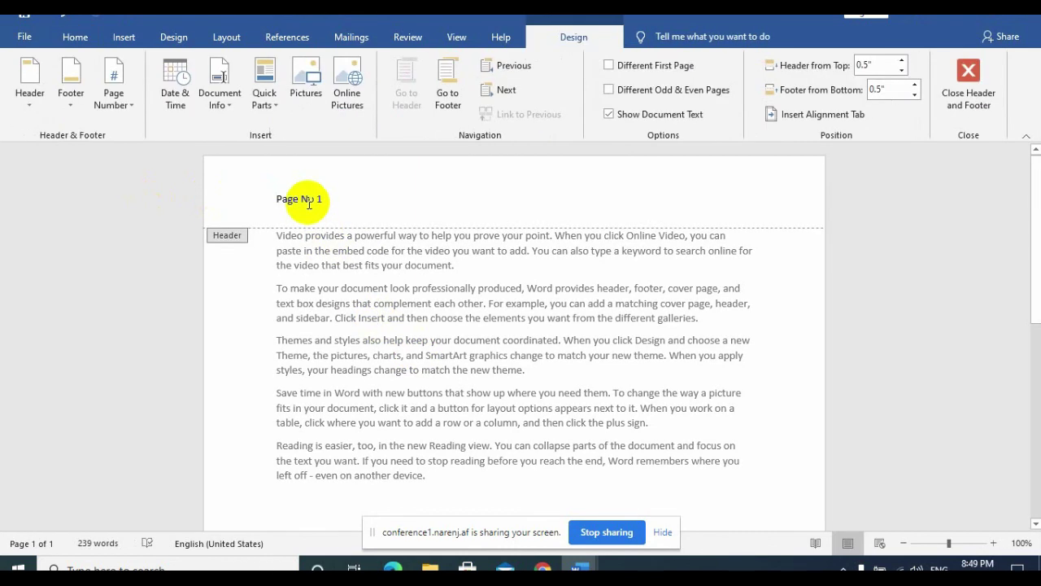
Step: Turn Show Document Text back on beneath the 'Page No 1' header, then exit and reopen it
{"action": "left_click", "coordinate": [641, 119]}
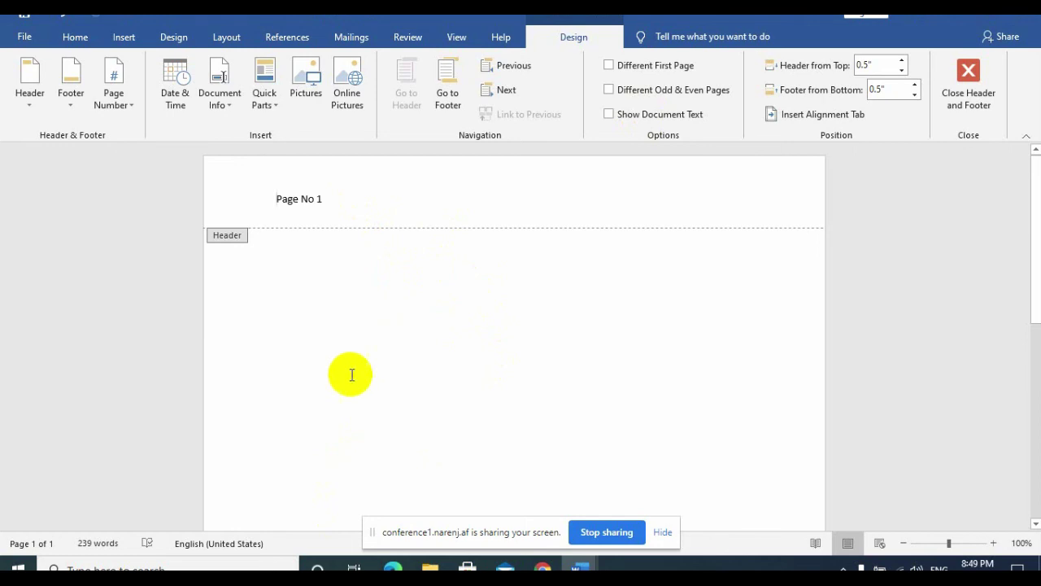
{"action": "left_click", "coordinate": [648, 119]}
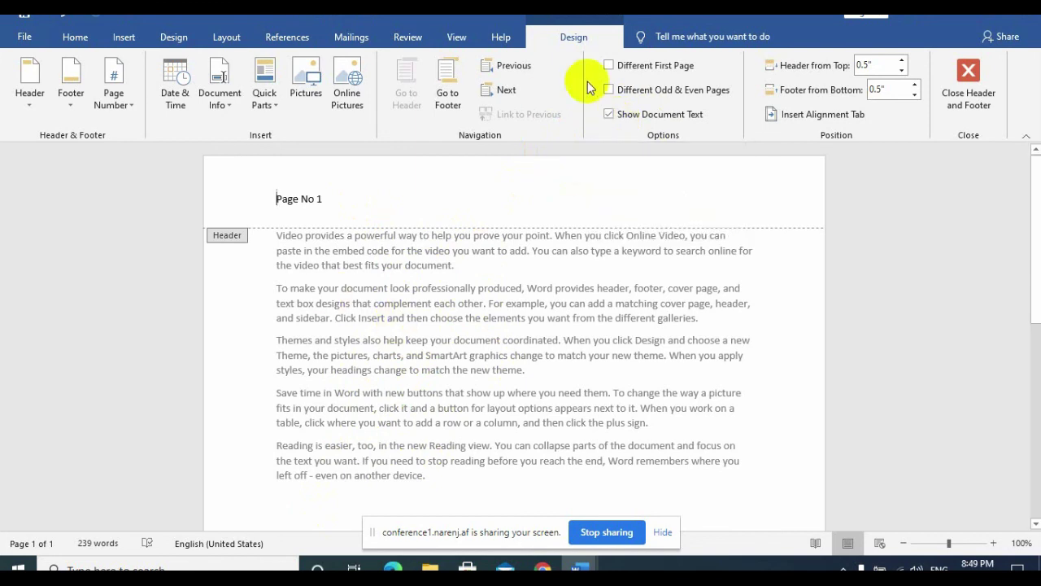
{"action": "left_click", "coordinate": [622, 115]}
{"action": "left_click", "coordinate": [622, 113]}
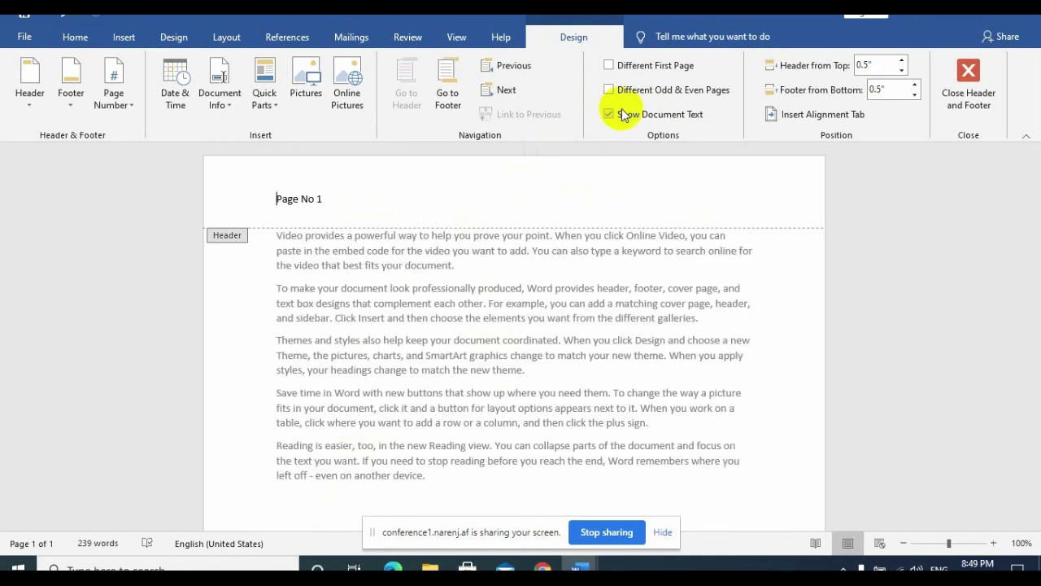
{"action": "double_click", "coordinate": [573, 271]}
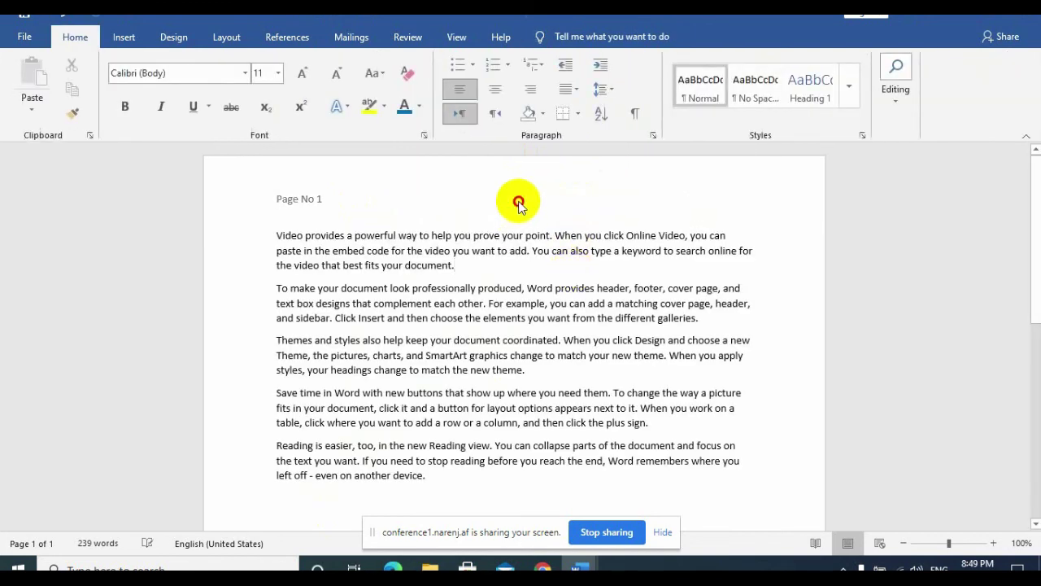
{"action": "double_click", "coordinate": [518, 201]}
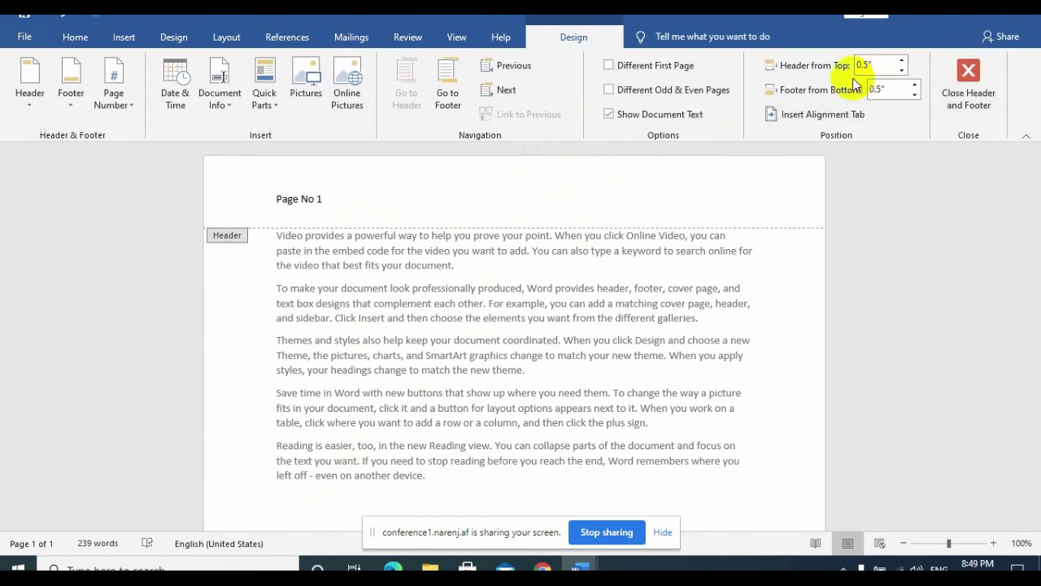
Step: Set Header from Top to 1.1" and Footer from Bottom to 0.6"
{"action": "left_click", "coordinate": [904, 62]}
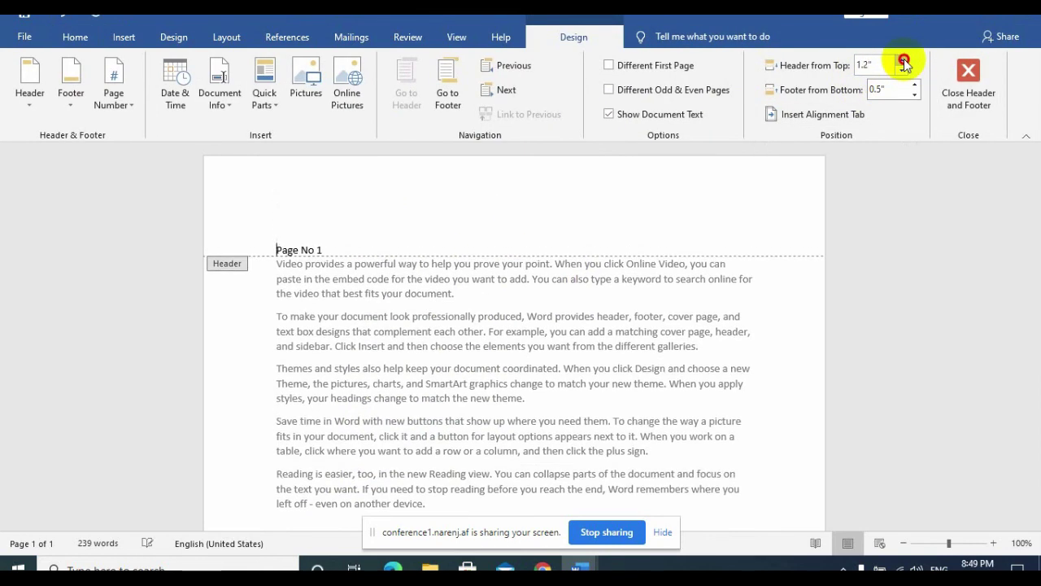
{"action": "left_click", "coordinate": [904, 62]}
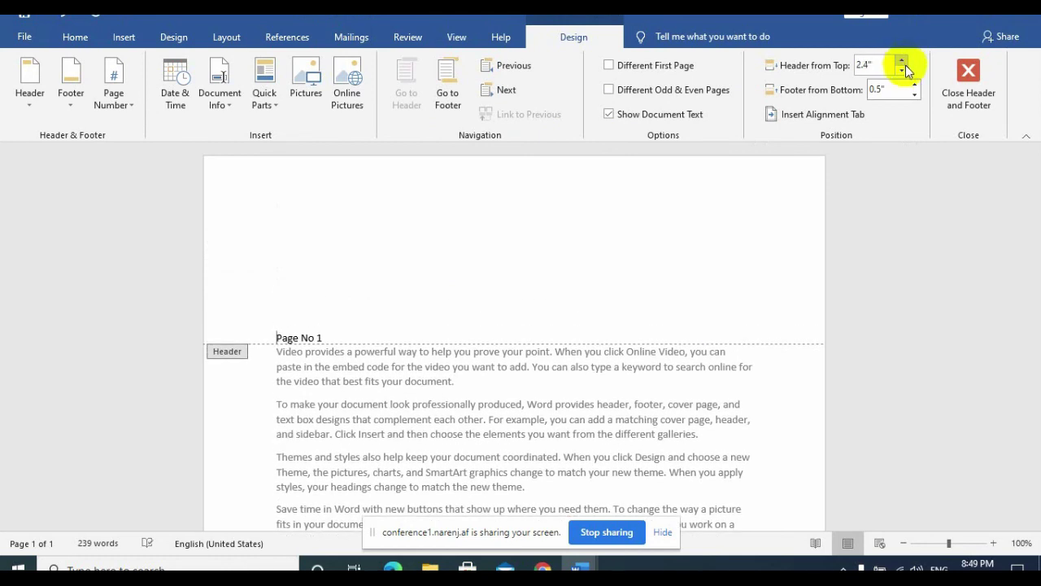
{"action": "left_click", "coordinate": [903, 70]}
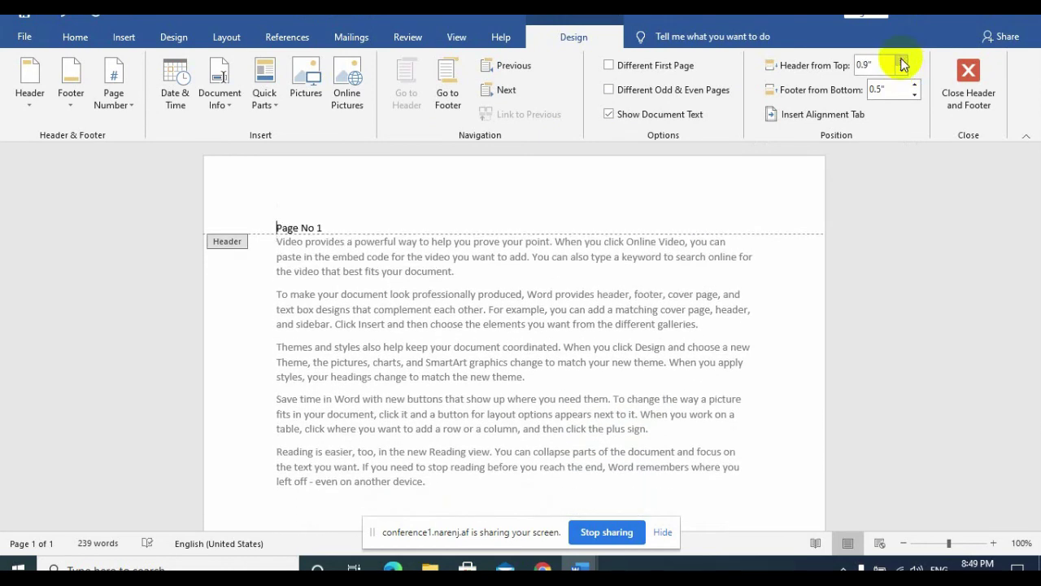
{"action": "left_click", "coordinate": [903, 63]}
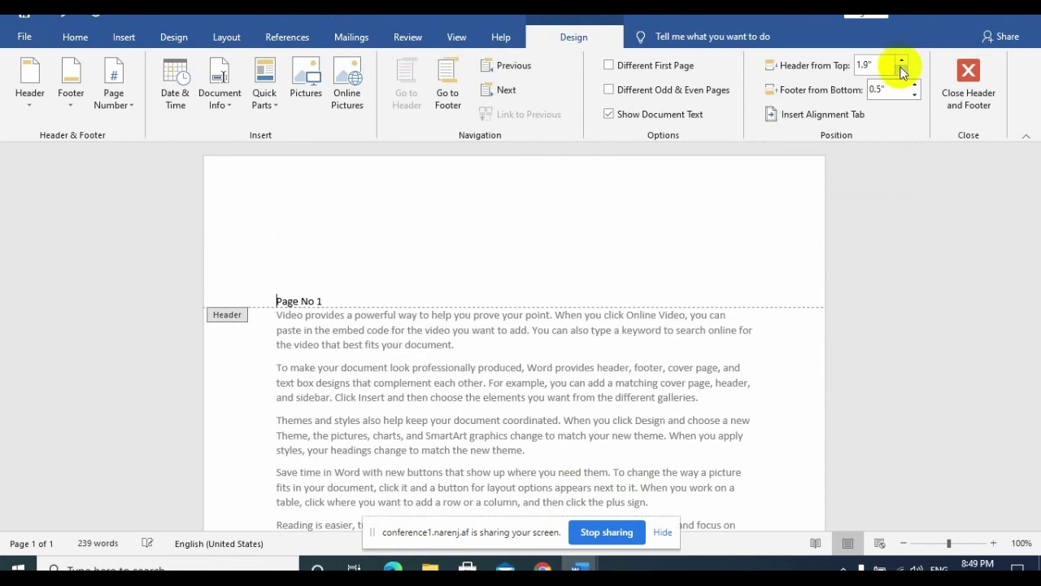
{"action": "left_click", "coordinate": [902, 72]}
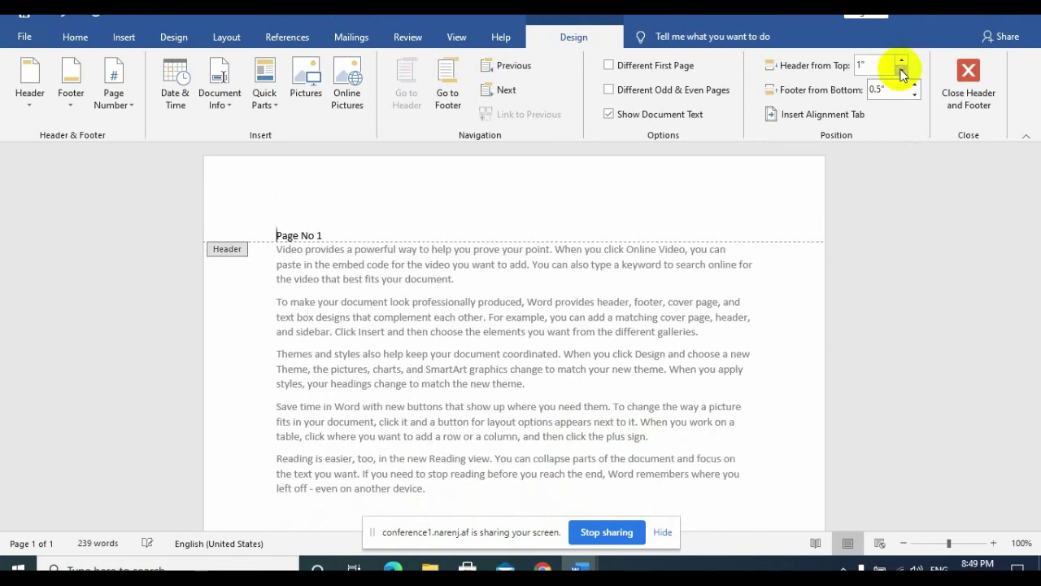
{"action": "left_click", "coordinate": [903, 63]}
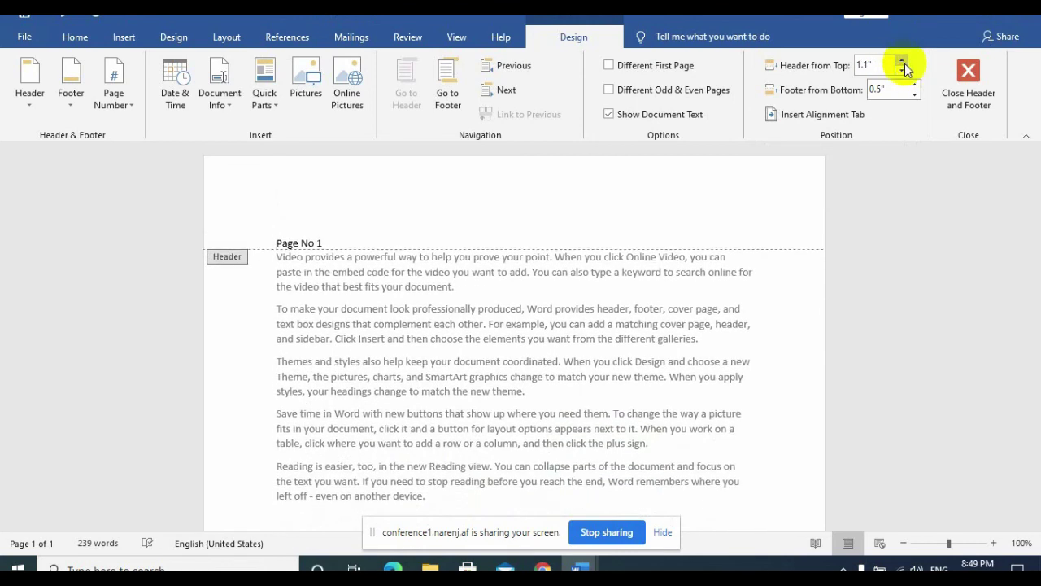
{"action": "left_click", "coordinate": [916, 85]}
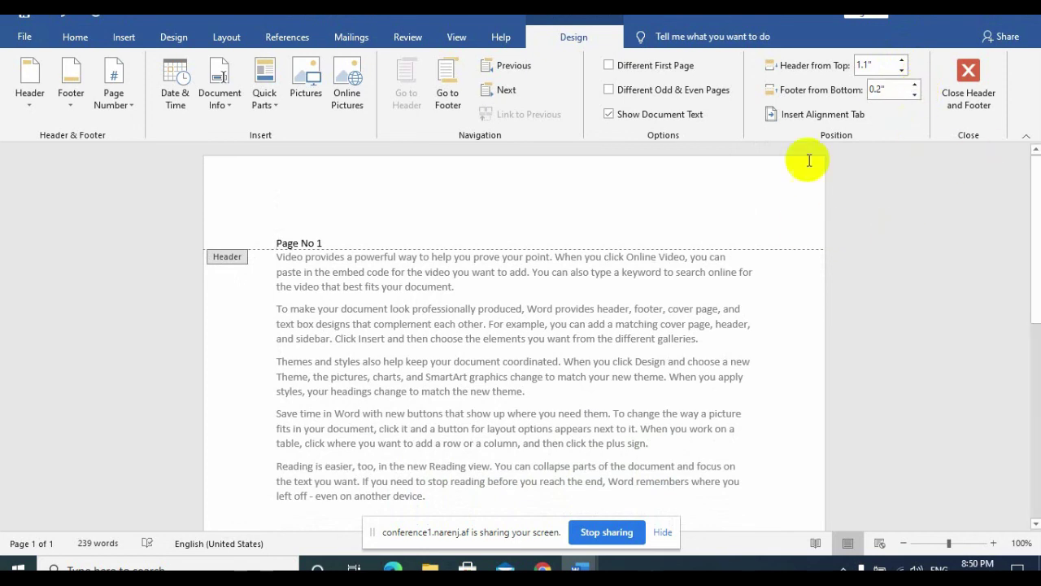
Step: Insert a centered dotted-leader alignment tab in the header, then place the caret before 'Page No 1'
{"action": "left_click", "coordinate": [825, 115]}
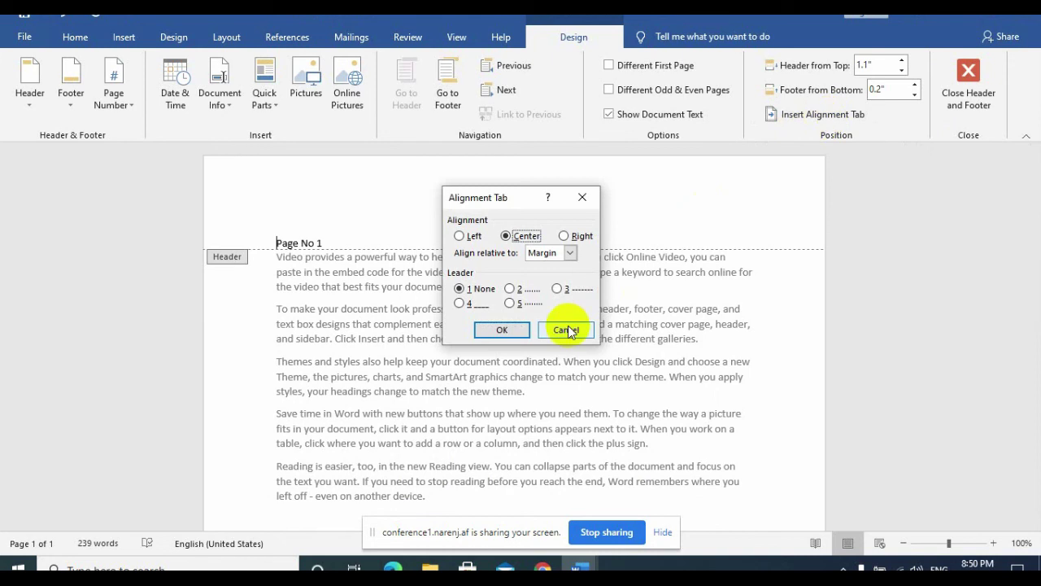
{"action": "left_click", "coordinate": [516, 291]}
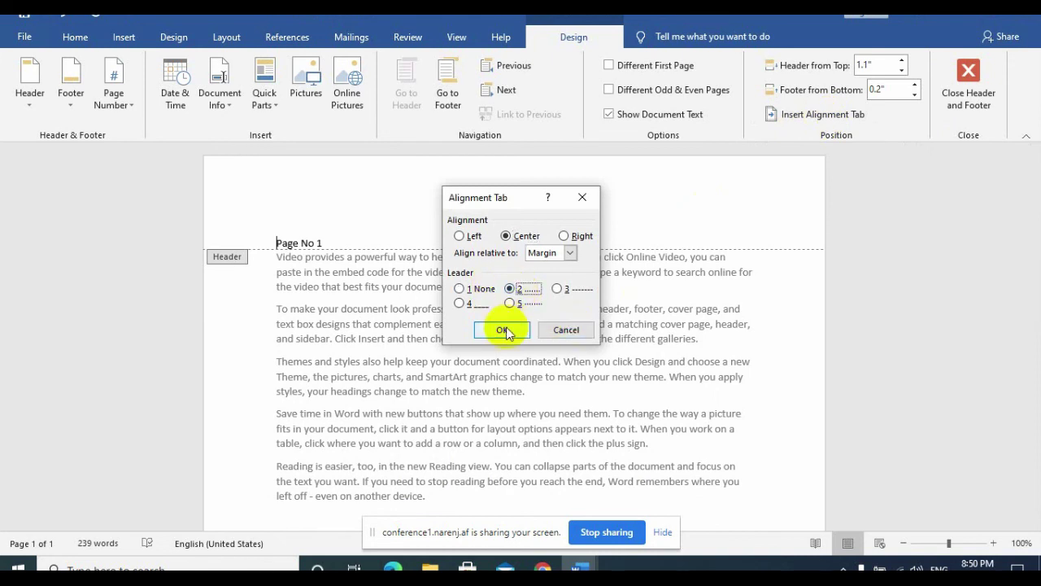
{"action": "left_click", "coordinate": [502, 329]}
{"action": "left_click_drag", "start_coordinate": [481, 246], "coordinate": [331, 227]}
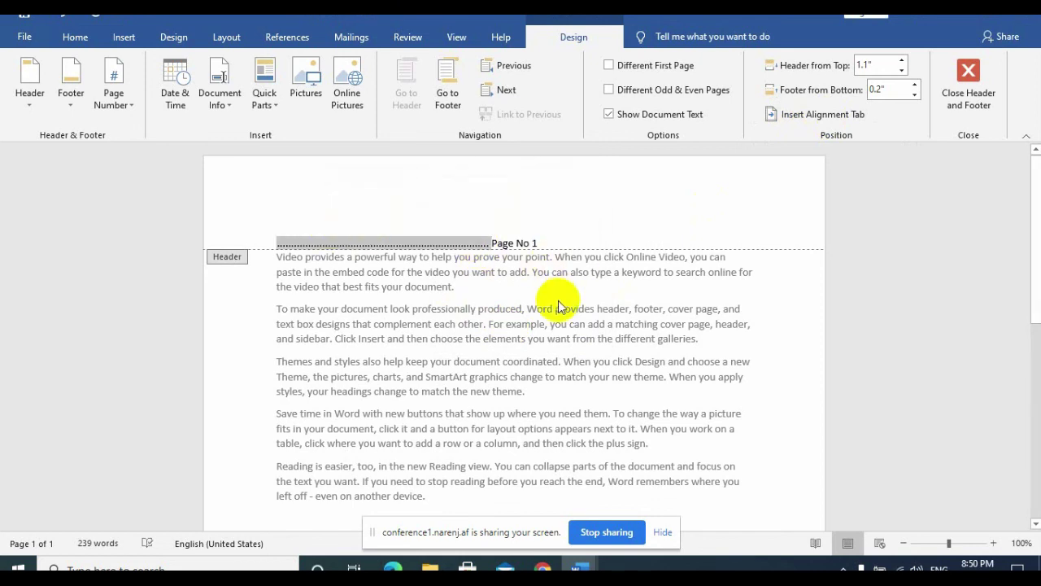
{"action": "left_click", "coordinate": [493, 242]}
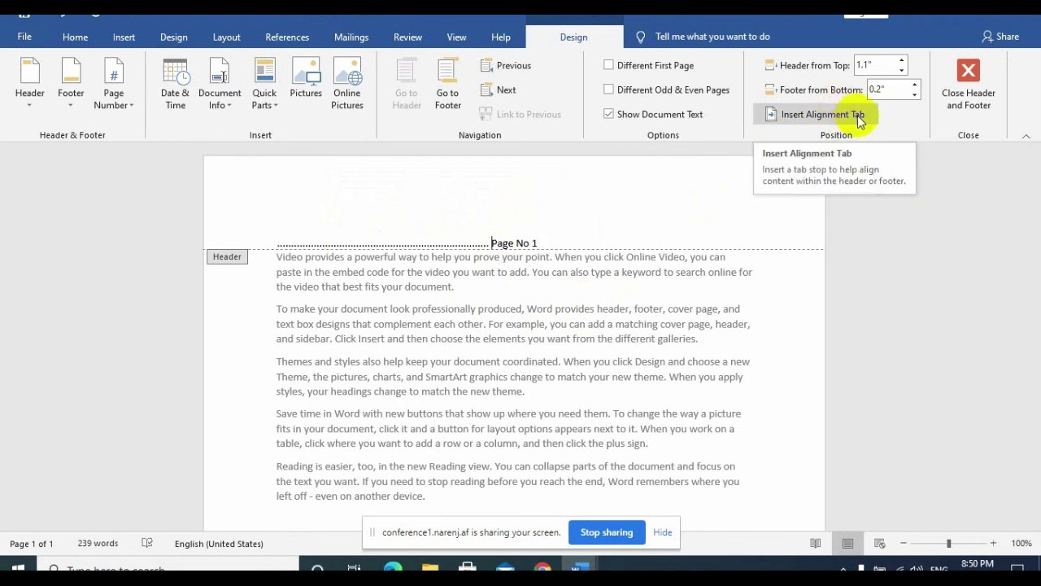
Step: Insert a left-aligned, margin-relative dotted-leader tab and close header editing
{"action": "left_click", "coordinate": [857, 115]}
{"action": "left_click", "coordinate": [571, 255]}
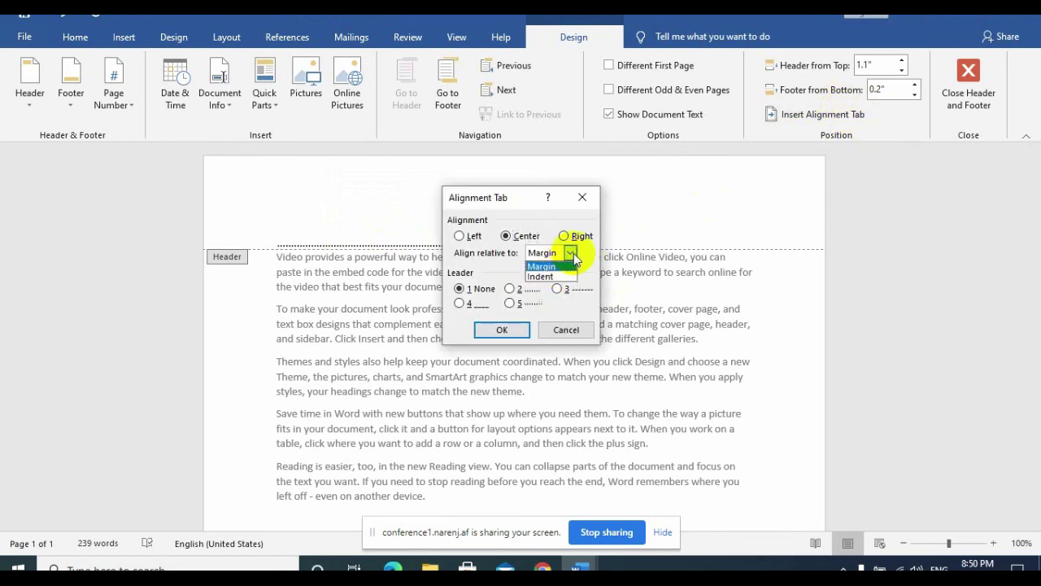
{"action": "left_click", "coordinate": [569, 255]}
{"action": "left_click", "coordinate": [472, 237]}
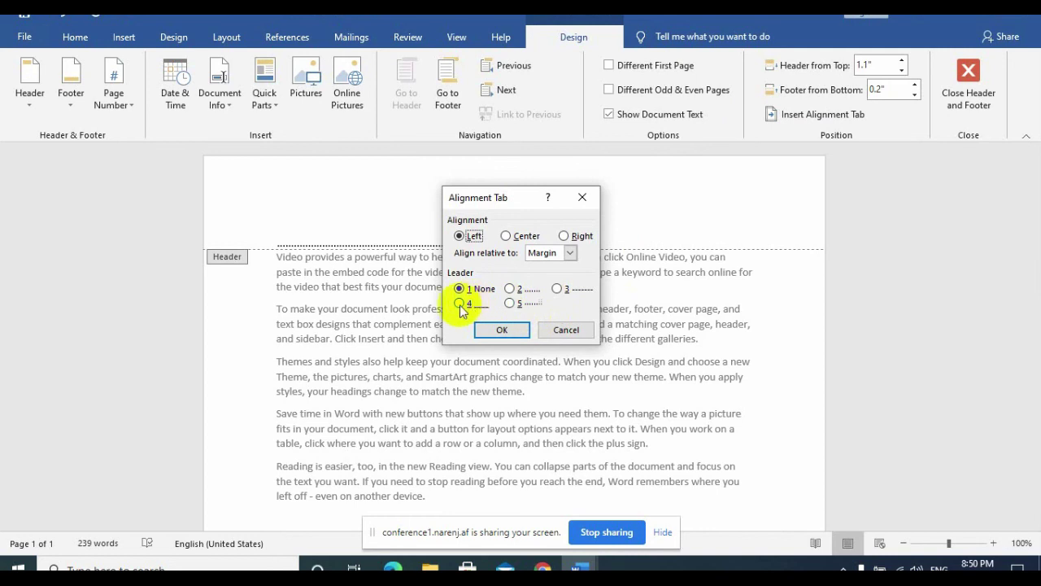
{"action": "left_click", "coordinate": [502, 330]}
{"action": "type", "text": "Page No 1"}
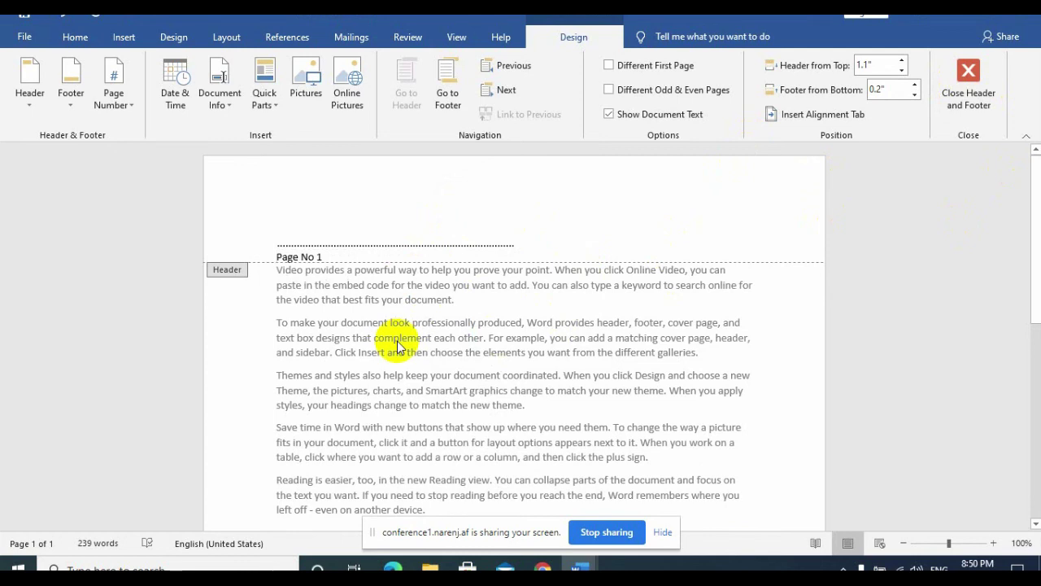
{"action": "left_click", "coordinate": [981, 107]}
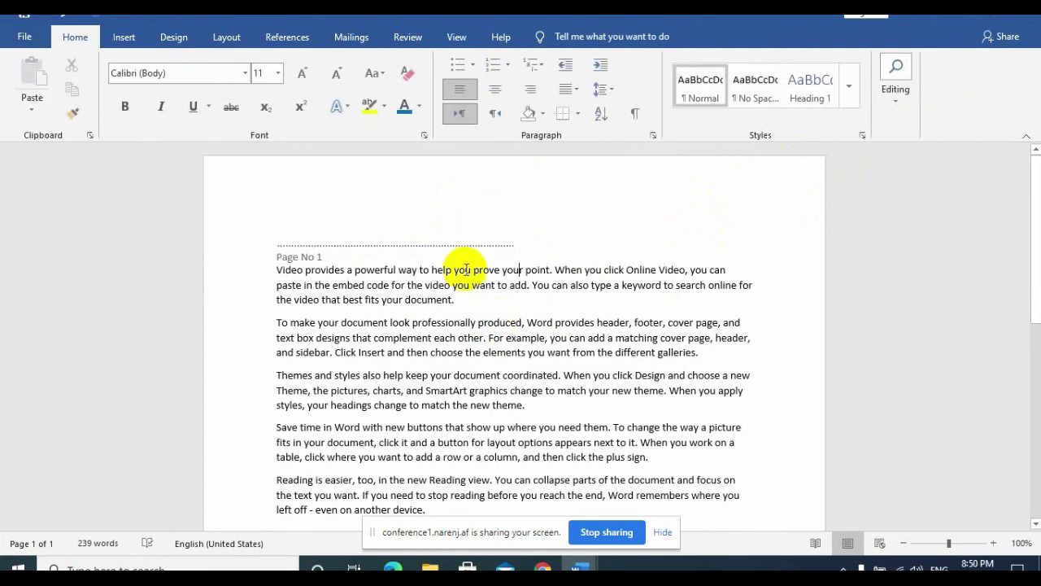
Step: Add a Plain Number 1 page number at the top of the page
{"action": "left_click", "coordinate": [130, 42]}
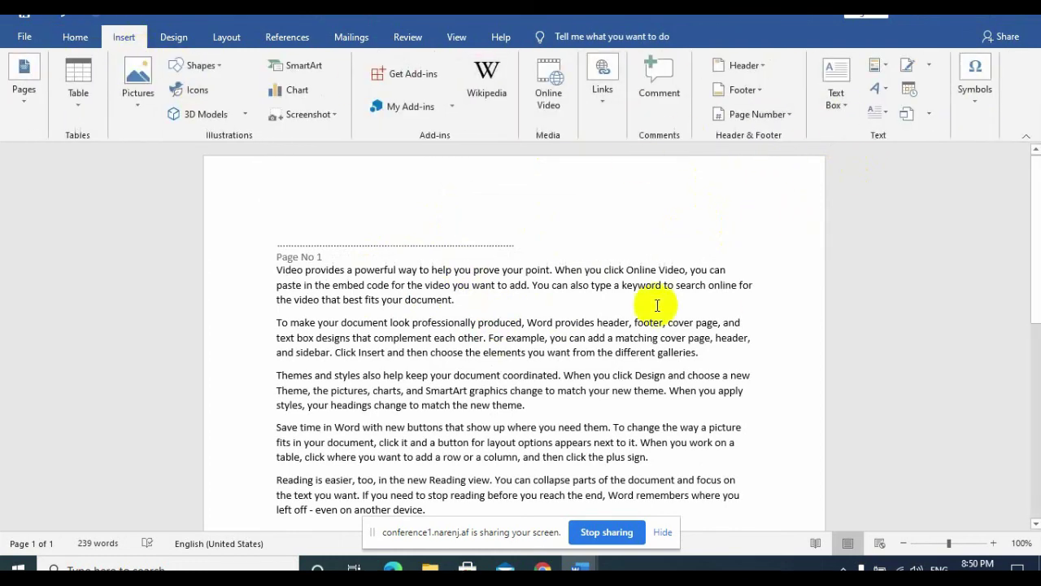
{"action": "left_click", "coordinate": [788, 118]}
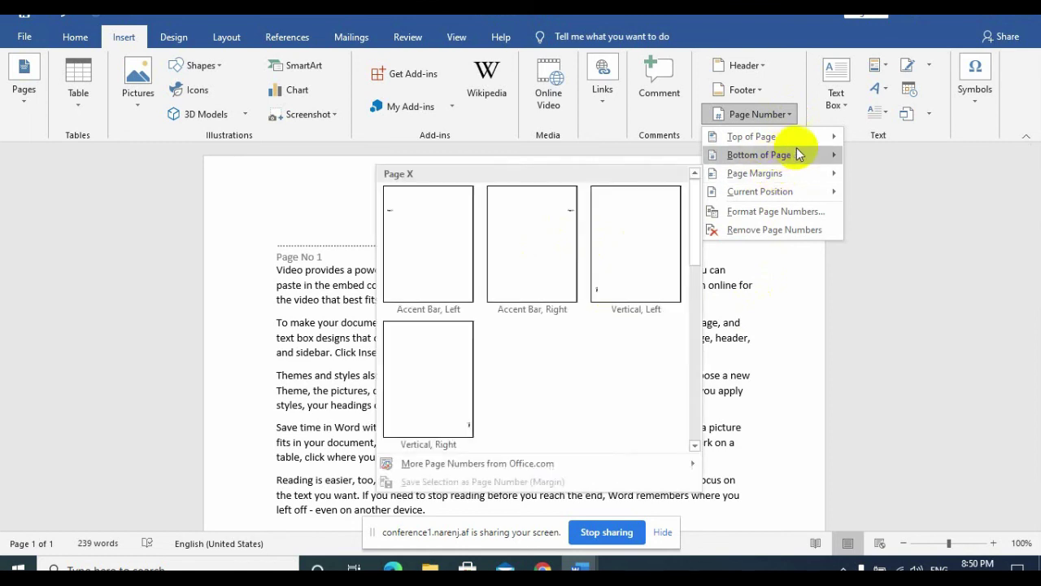
{"action": "mouse_move", "coordinate": [759, 154]}
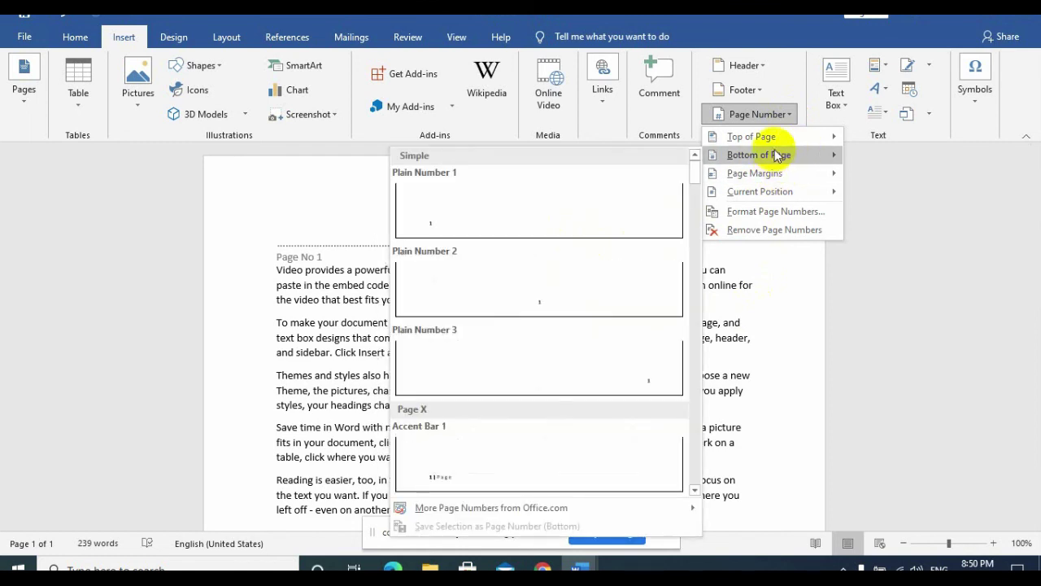
{"action": "mouse_move", "coordinate": [752, 136]}
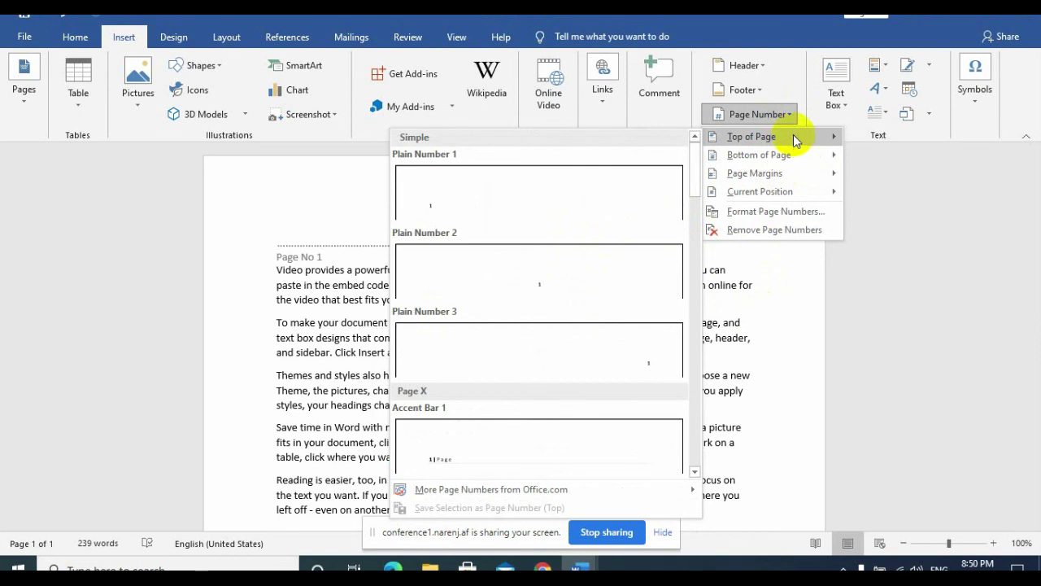
{"action": "left_click", "coordinate": [640, 184]}
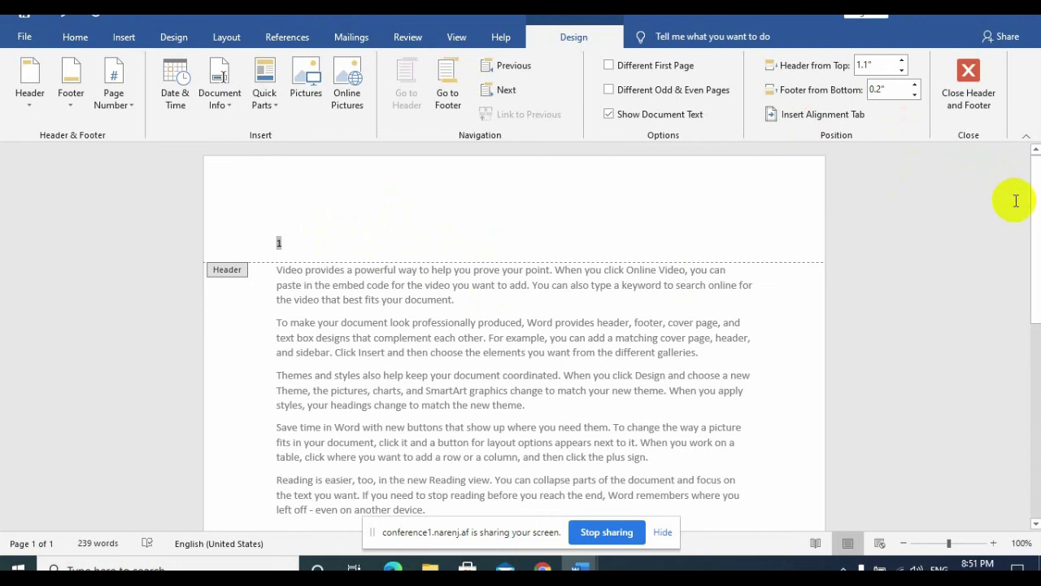
{"action": "left_click_drag", "start_coordinate": [1031, 225], "coordinate": [1025, 437]}
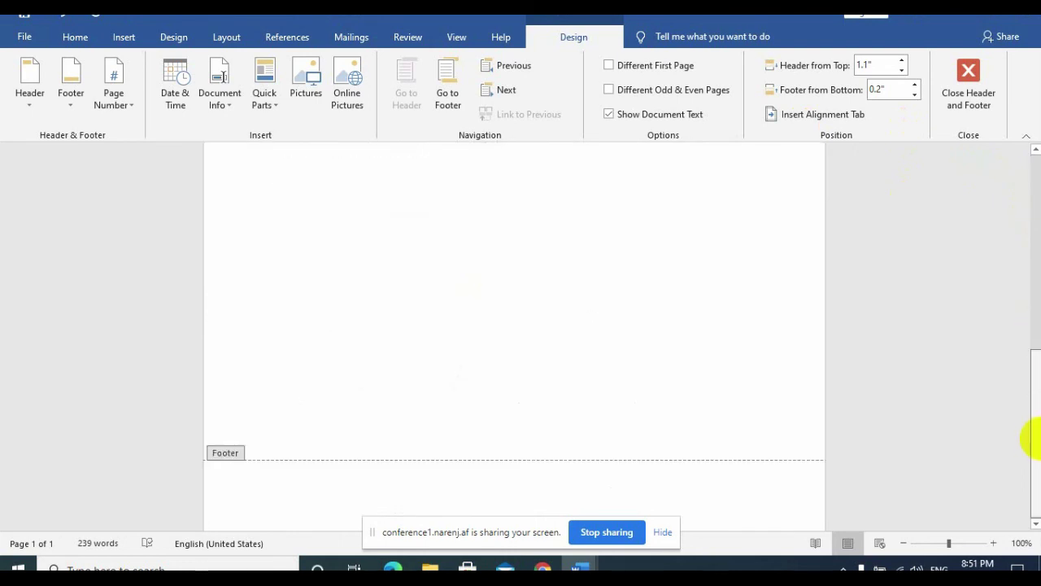
{"action": "scroll", "coordinate": [996, 252], "scroll_direction": "up", "scroll_amount": 10}
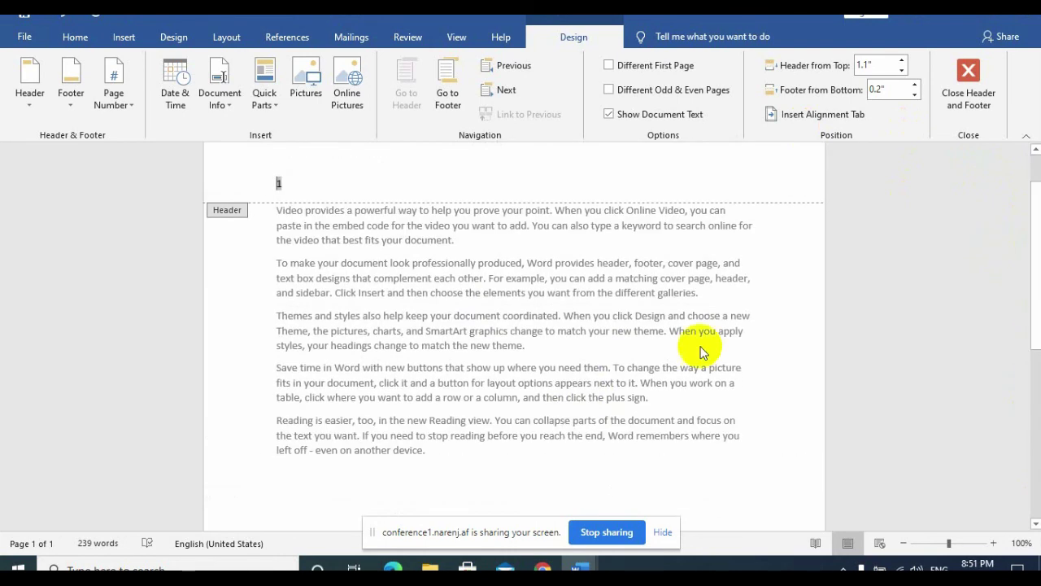
{"action": "double_click", "coordinate": [560, 421]}
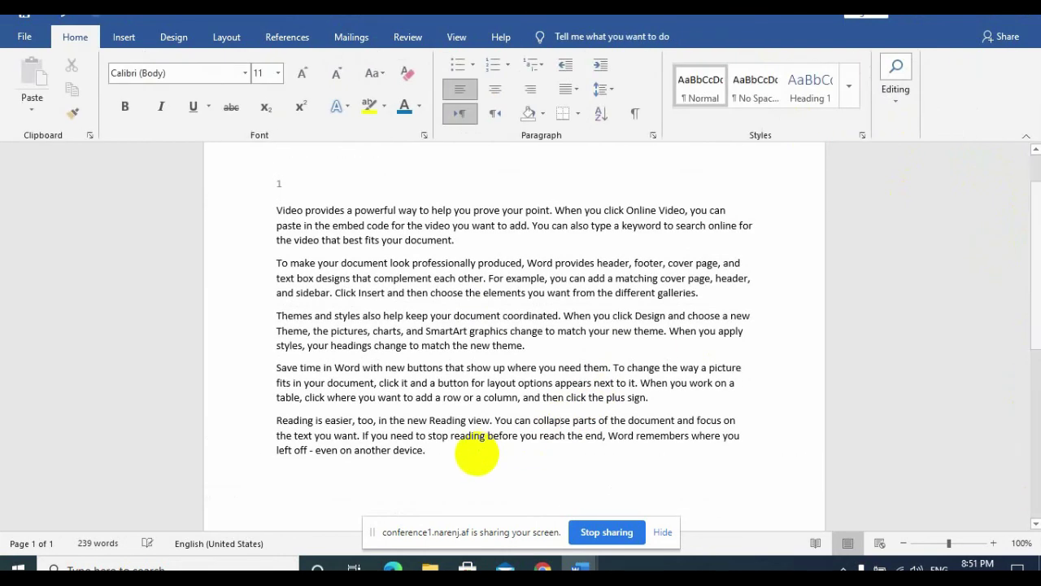
{"action": "scroll", "coordinate": [476, 453], "scroll_direction": "down", "scroll_amount": 10}
{"action": "scroll", "coordinate": [477, 453], "scroll_direction": "down", "scroll_amount": 8}
{"action": "scroll", "coordinate": [477, 453], "scroll_direction": "down", "scroll_amount": 10}
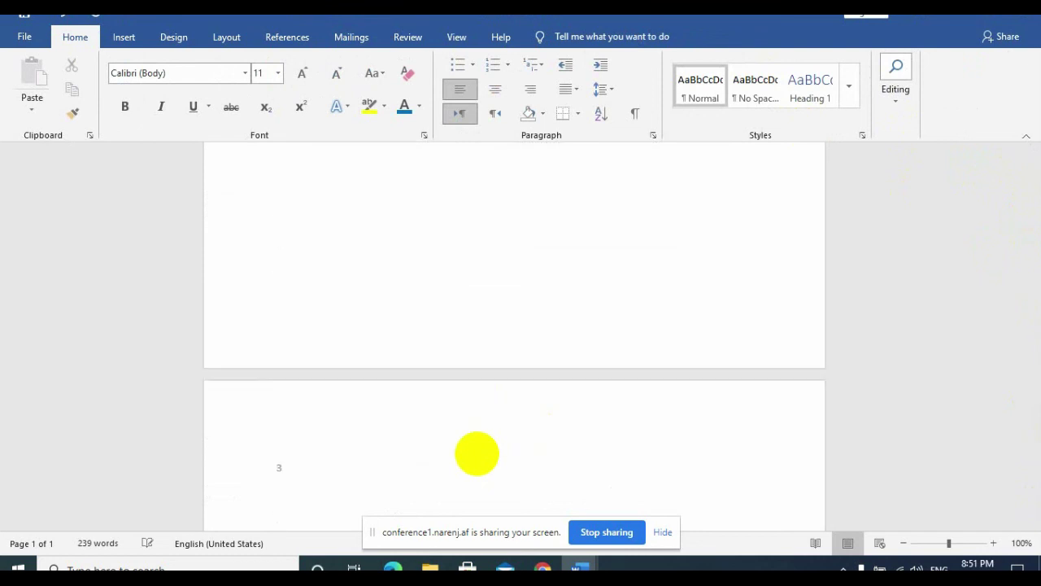
{"action": "scroll", "coordinate": [476, 453], "scroll_direction": "down", "scroll_amount": 10}
{"action": "scroll", "coordinate": [477, 453], "scroll_direction": "down", "scroll_amount": 10}
{"action": "scroll", "coordinate": [477, 454], "scroll_direction": "down", "scroll_amount": 10}
{"action": "scroll", "coordinate": [477, 453], "scroll_direction": "down", "scroll_amount": 10}
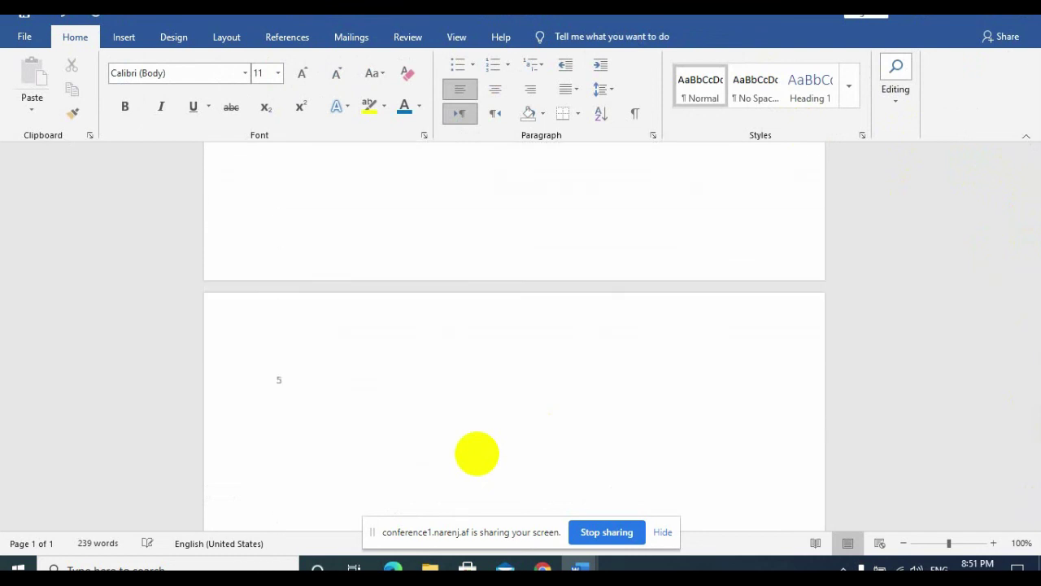
{"action": "scroll", "coordinate": [477, 453], "scroll_direction": "down", "scroll_amount": 5}
{"action": "scroll", "coordinate": [477, 453], "scroll_direction": "down", "scroll_amount": 10}
{"action": "scroll", "coordinate": [476, 453], "scroll_direction": "down", "scroll_amount": 10}
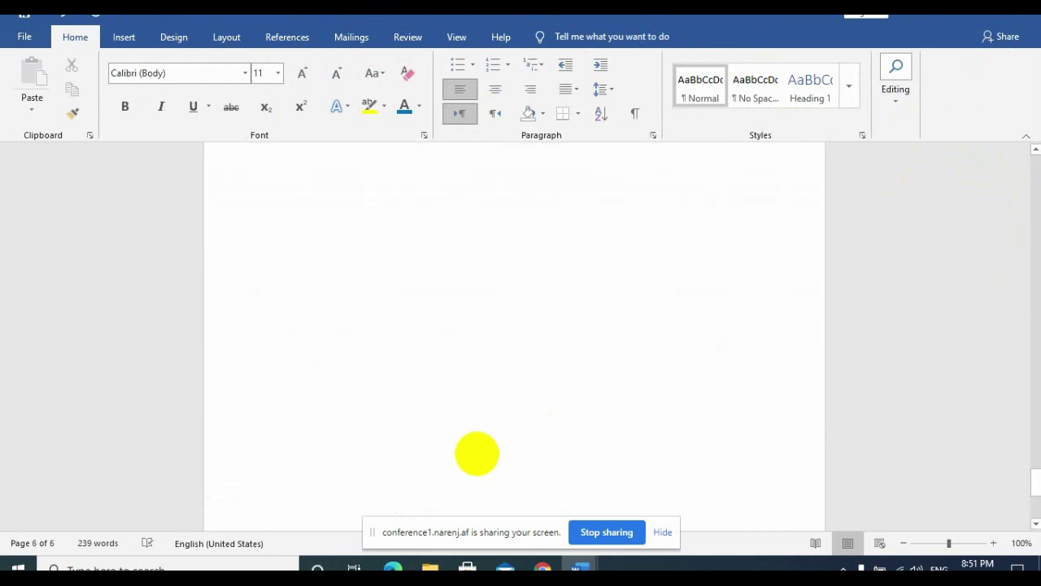
{"action": "left_click", "coordinate": [1036, 488]}
{"action": "left_click_drag", "start_coordinate": [1036, 488], "coordinate": [1016, 144]}
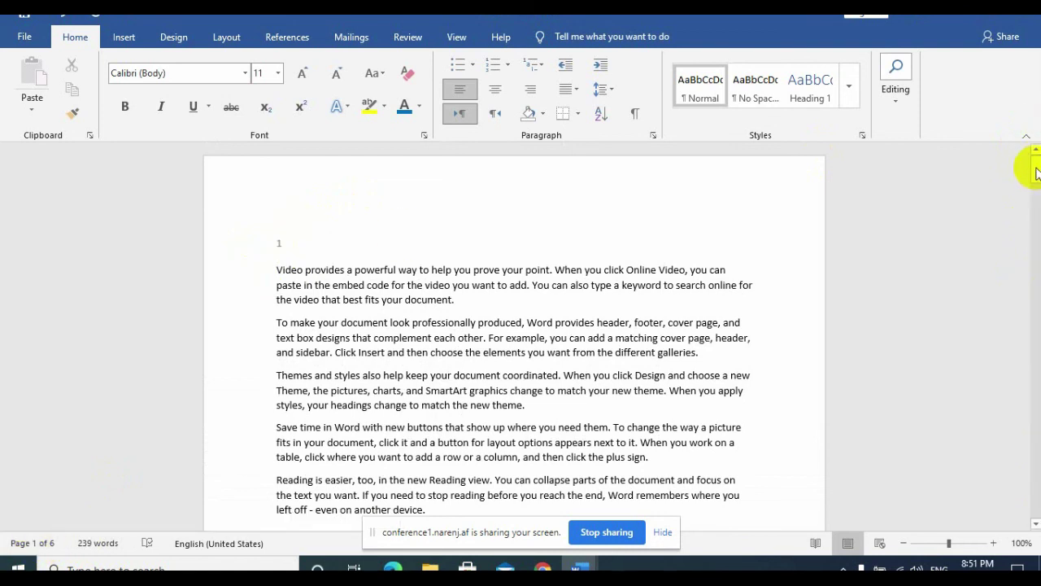
{"action": "mouse_move", "coordinate": [1034, 163]}
{"action": "left_mouse_down"}
{"action": "mouse_move", "coordinate": [1036, 246]}
{"action": "mouse_move", "coordinate": [1029, 233]}
{"action": "left_mouse_up"}
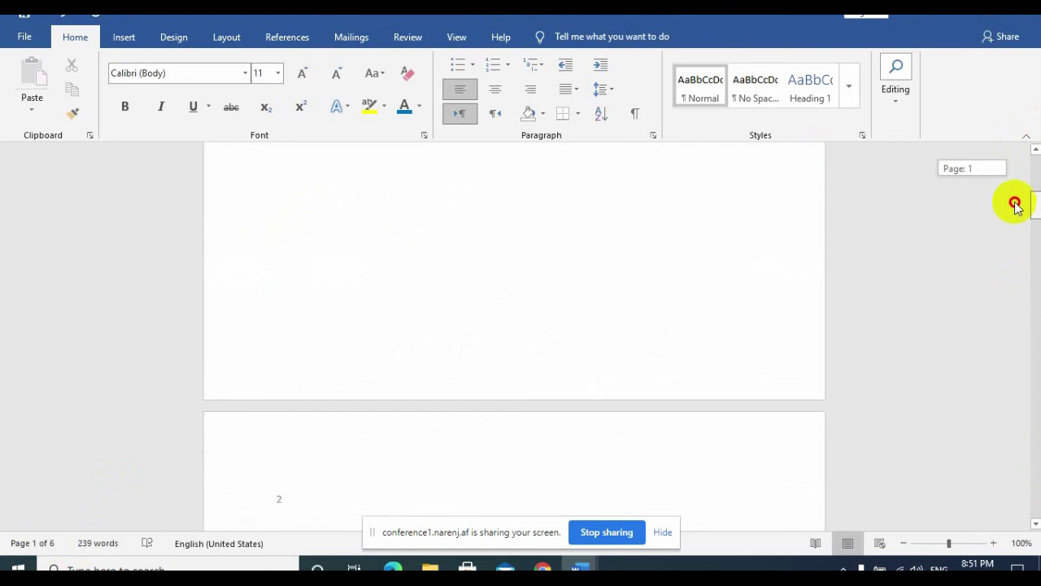
{"action": "left_click_drag", "start_coordinate": [1030, 233], "coordinate": [1029, 230]}
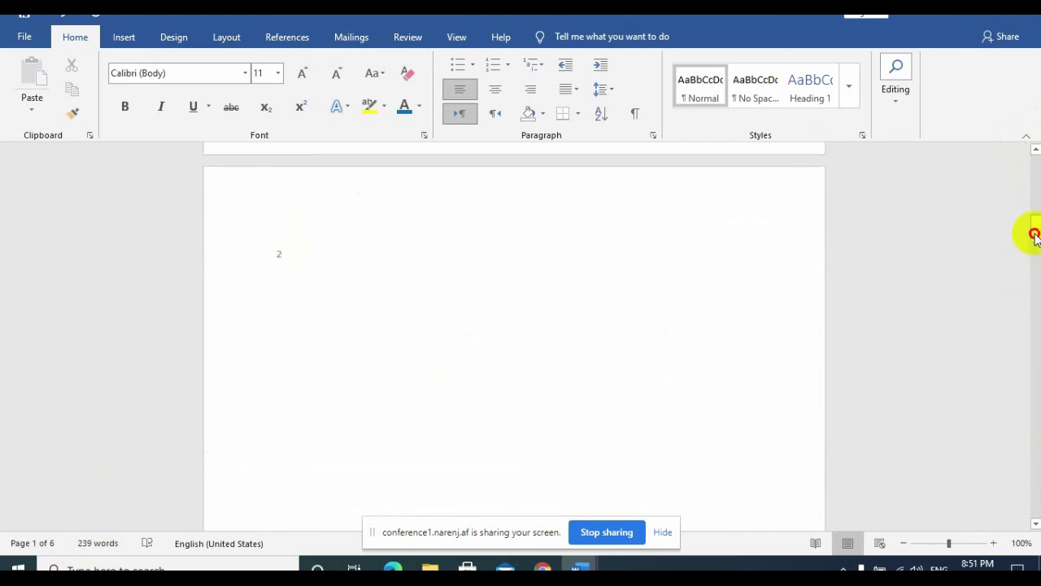
{"action": "left_click_drag", "start_coordinate": [1035, 236], "coordinate": [1031, 252]}
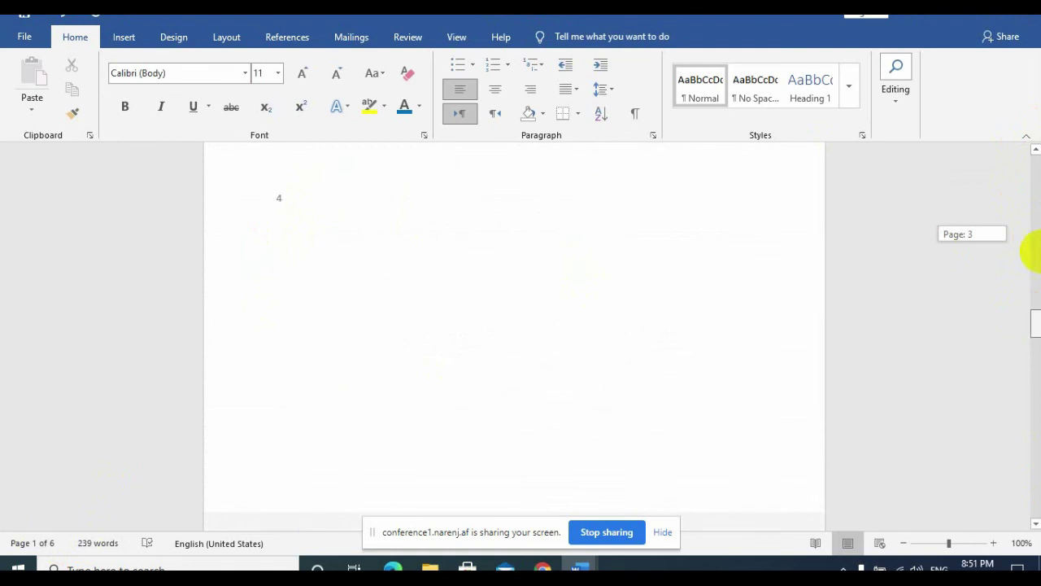
{"action": "left_click_drag", "start_coordinate": [1031, 252], "coordinate": [1022, 107]}
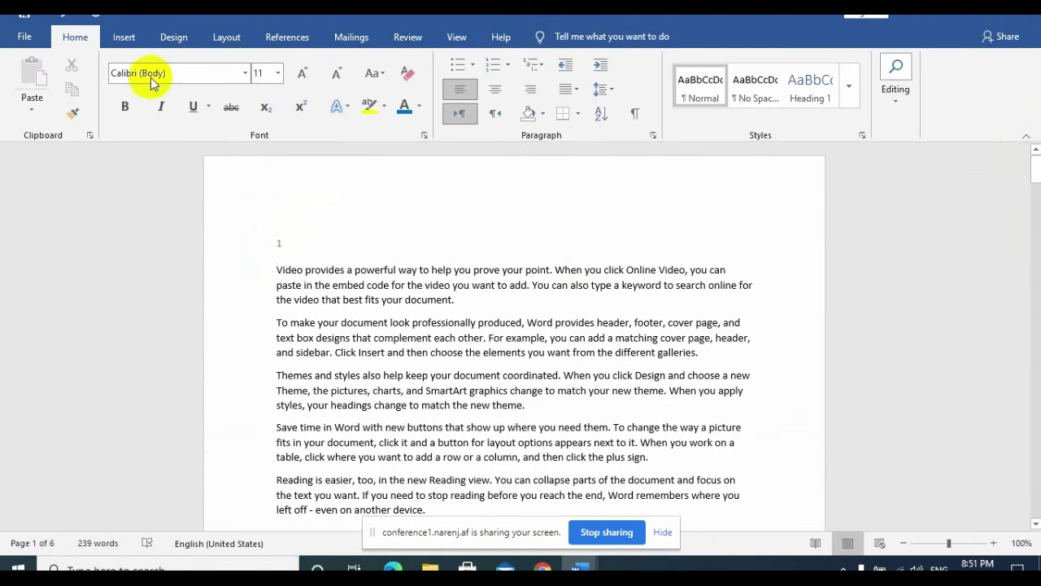
Step: Reopen the header and add a left Accent Bar 'Page | 1' number in the page margin
{"action": "double_click", "coordinate": [448, 213]}
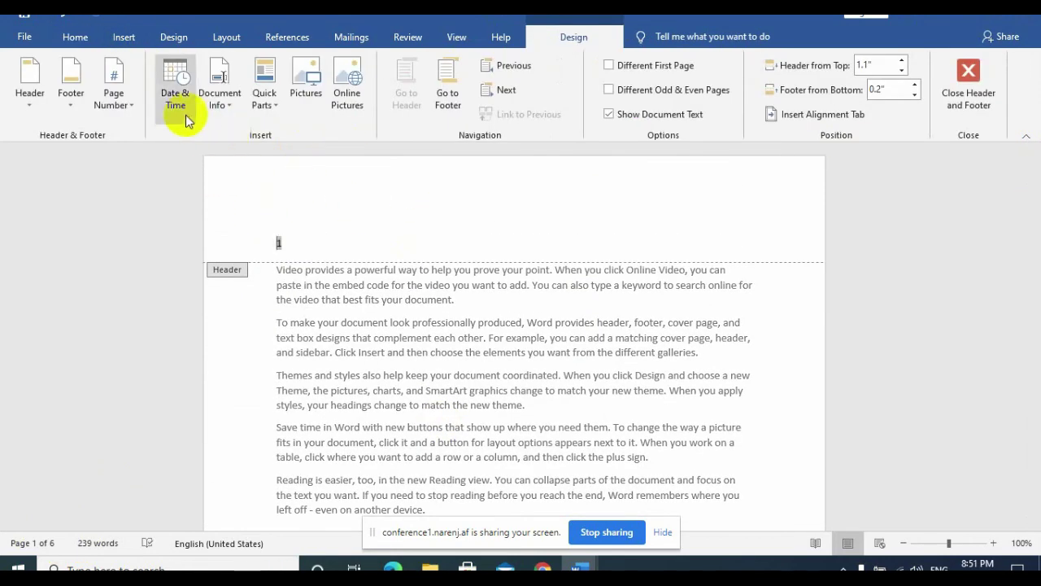
{"action": "left_click", "coordinate": [133, 105]}
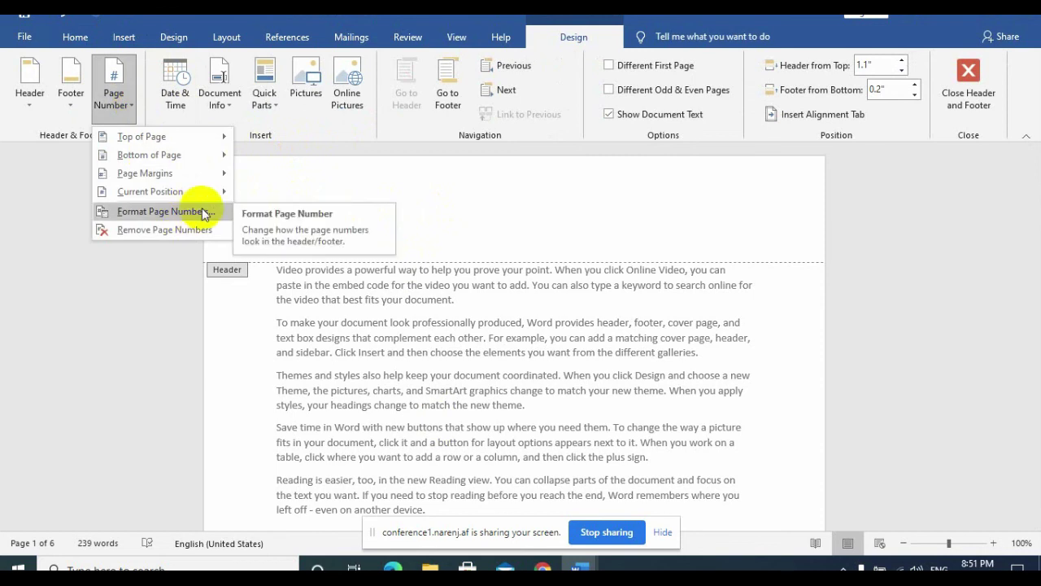
{"action": "mouse_move", "coordinate": [145, 173]}
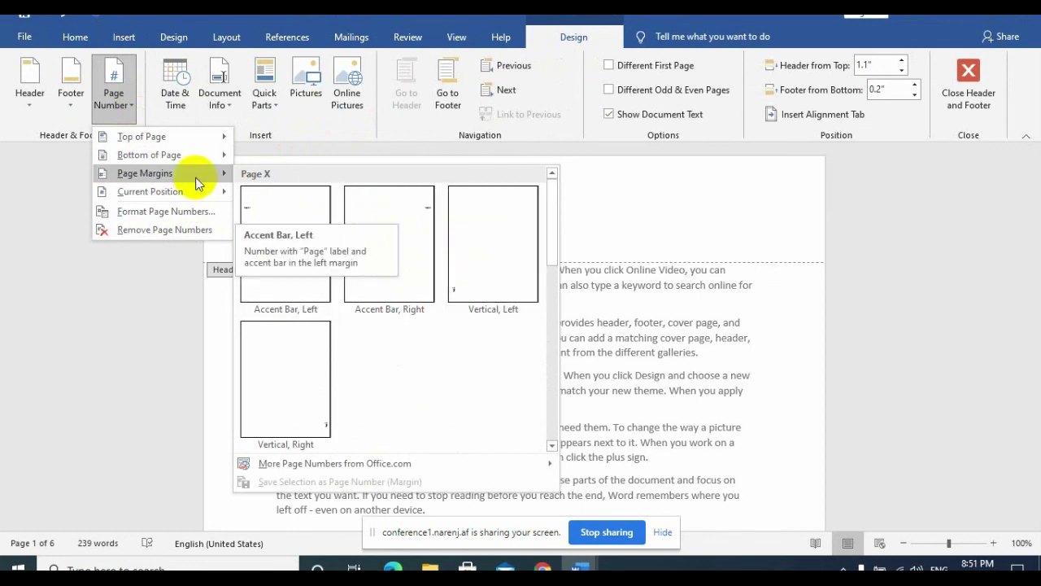
{"action": "left_click", "coordinate": [284, 239]}
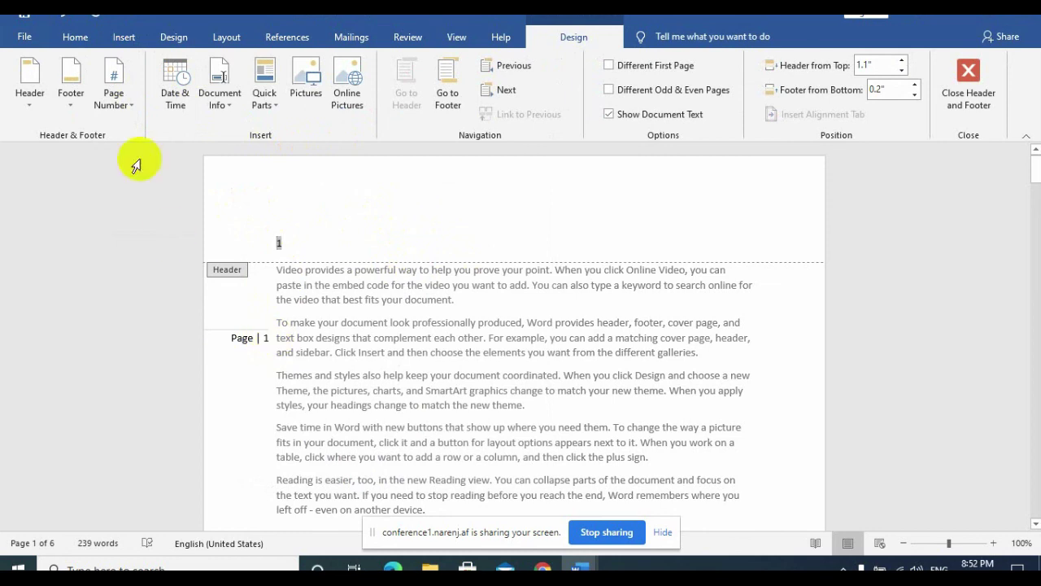
{"action": "left_click", "coordinate": [113, 93]}
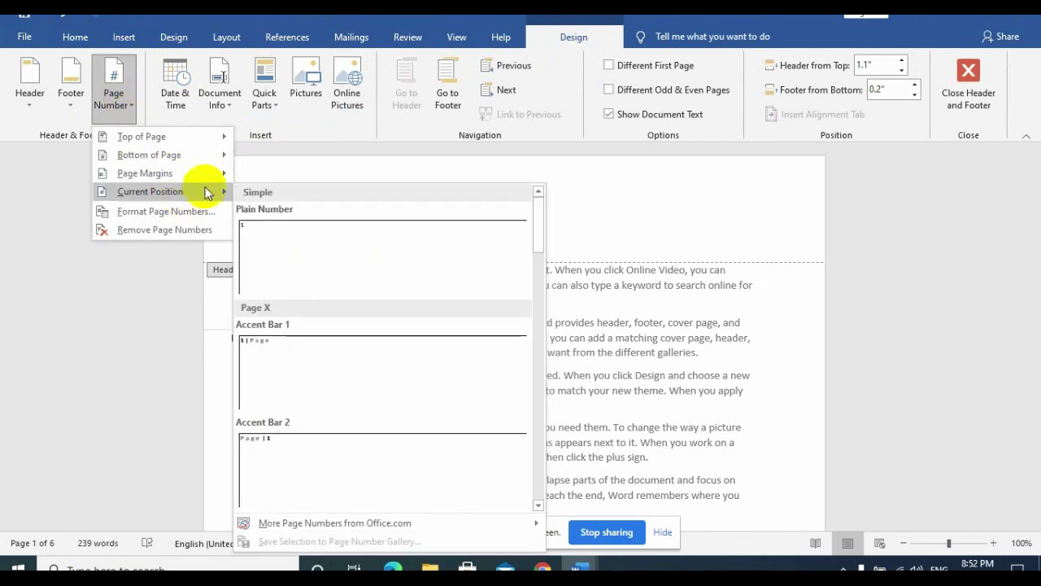
{"action": "mouse_move", "coordinate": [149, 155]}
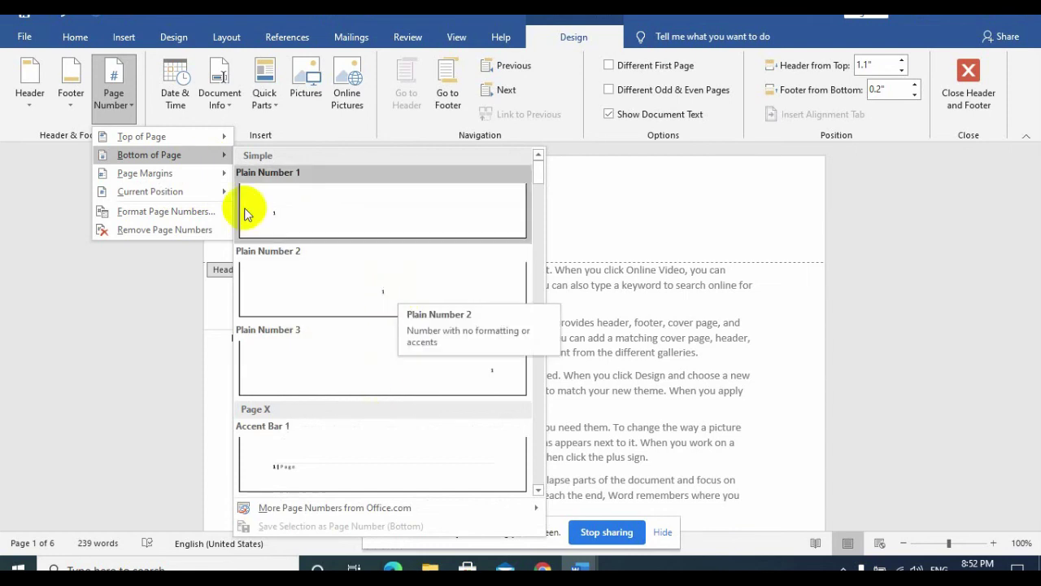
Step: Make page numbering start at 5, keeping the 1, 2, 3 number format
{"action": "left_click", "coordinate": [175, 211]}
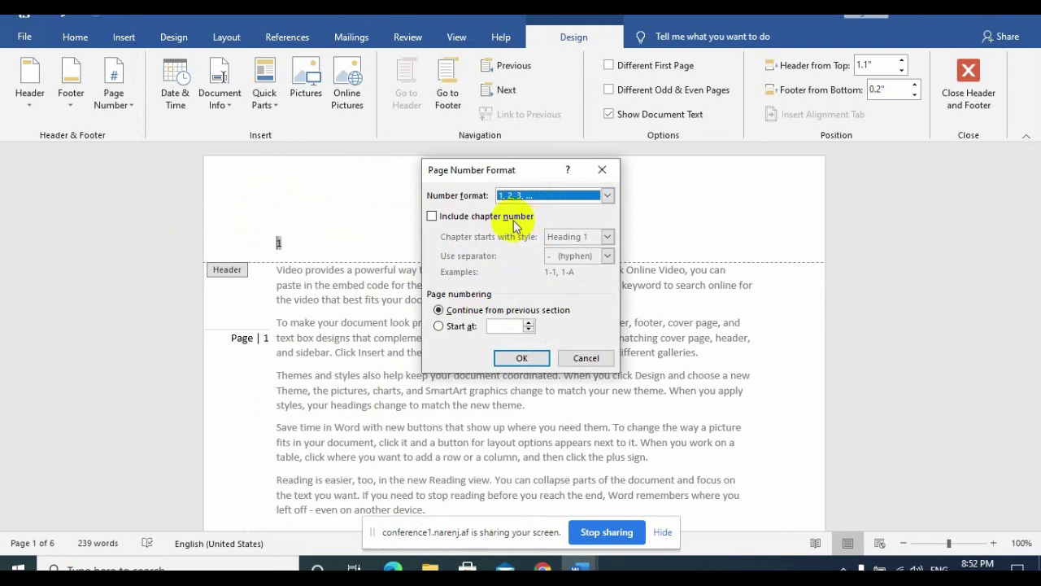
{"action": "left_click", "coordinate": [607, 197]}
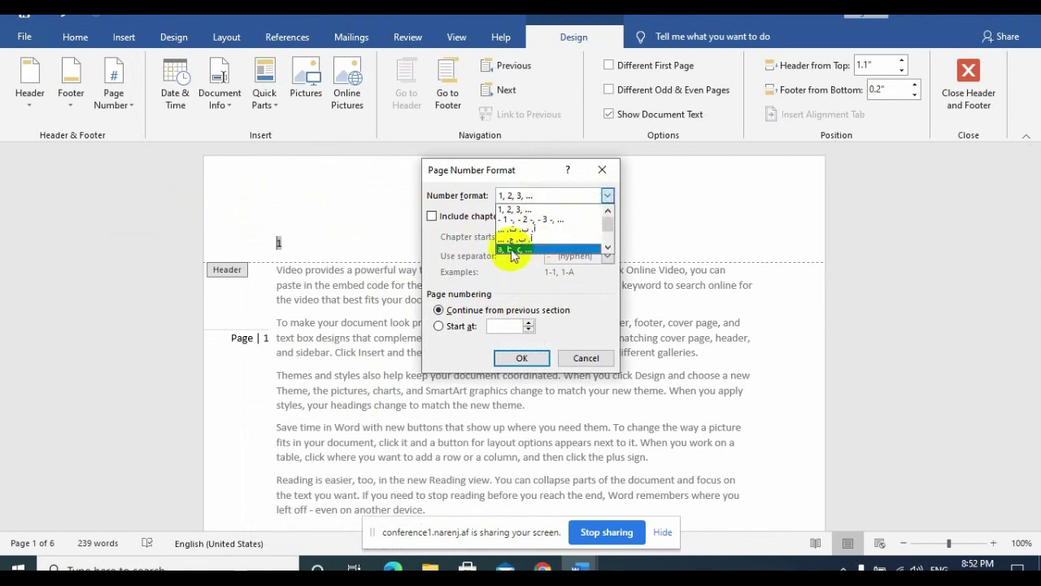
{"action": "left_click", "coordinate": [446, 244]}
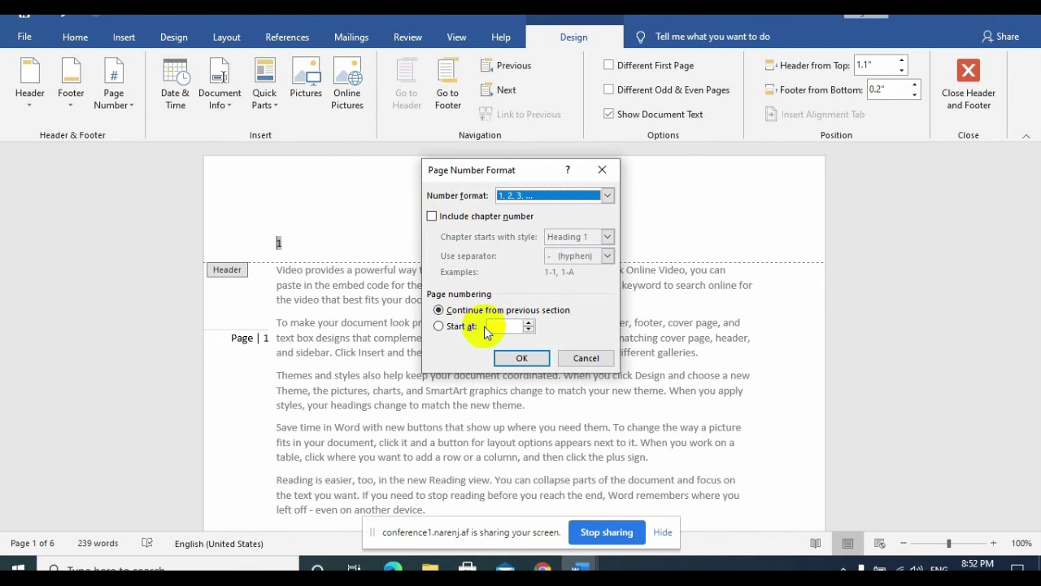
{"action": "left_click", "coordinate": [530, 326]}
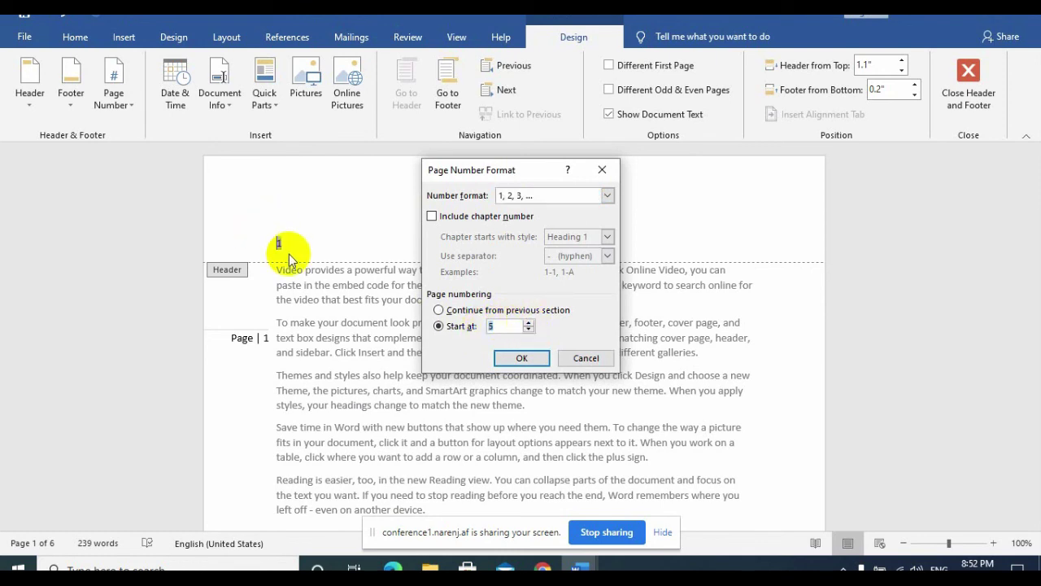
{"action": "left_click", "coordinate": [517, 357]}
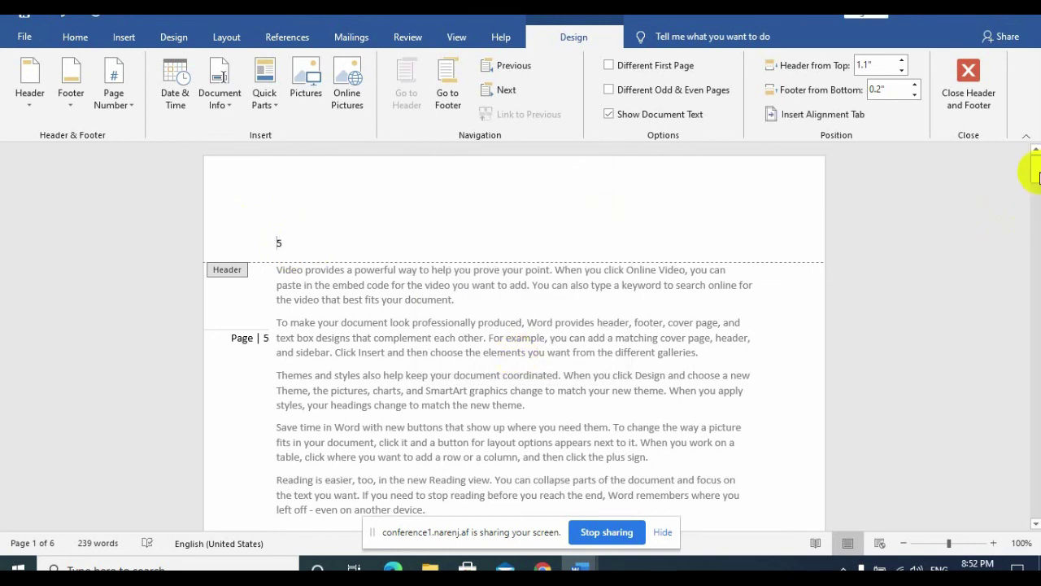
{"action": "left_click_drag", "start_coordinate": [1035, 173], "coordinate": [1035, 208]}
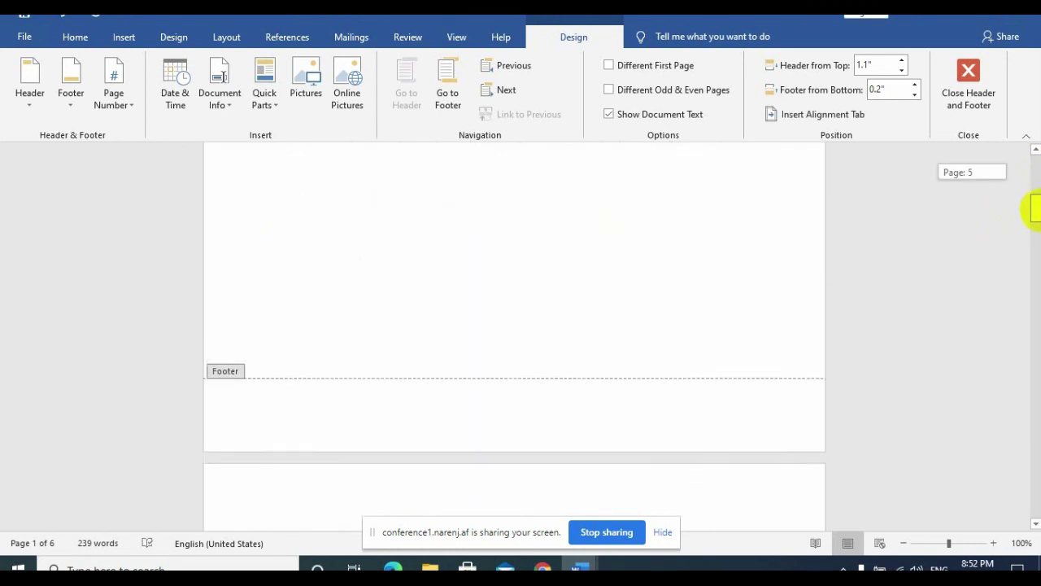
{"action": "left_click_drag", "start_coordinate": [1035, 210], "coordinate": [1035, 404]}
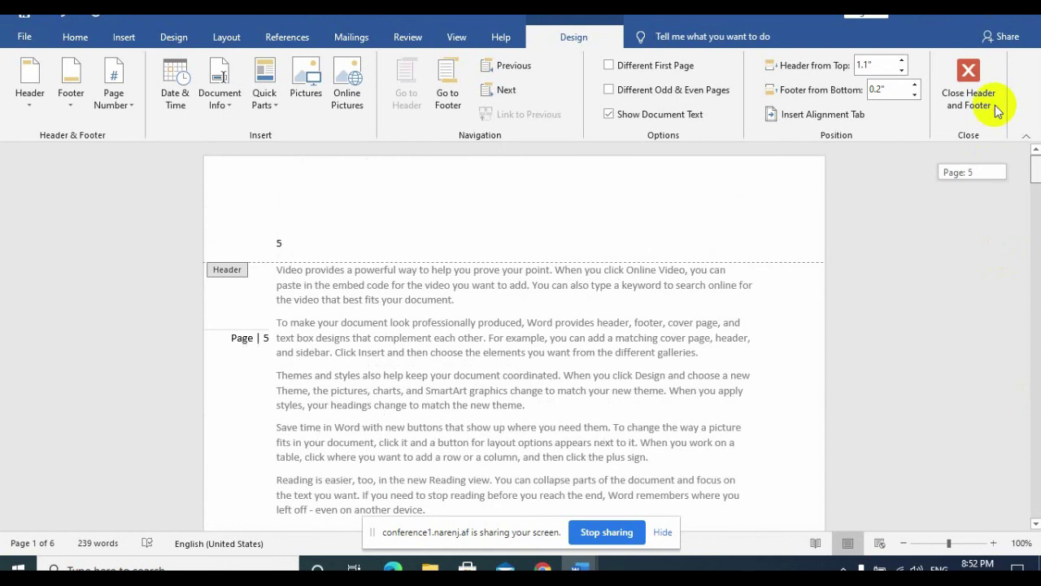
Step: Reset page numbering to start at 1, close the header, and go to the File start screen
{"action": "left_click", "coordinate": [114, 102]}
{"action": "left_click", "coordinate": [157, 212]}
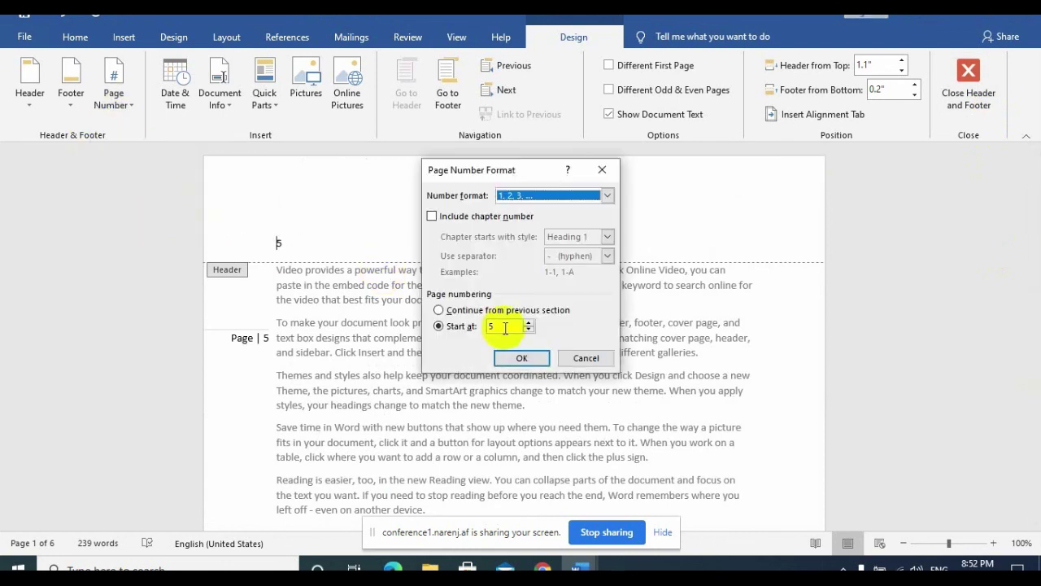
{"action": "left_click", "coordinate": [530, 330]}
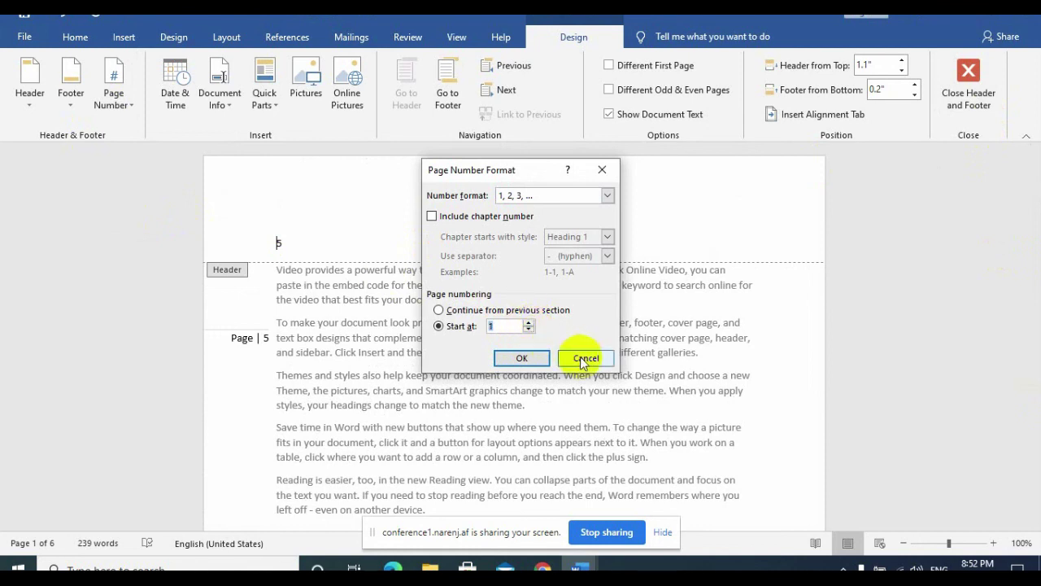
{"action": "left_click", "coordinate": [525, 358]}
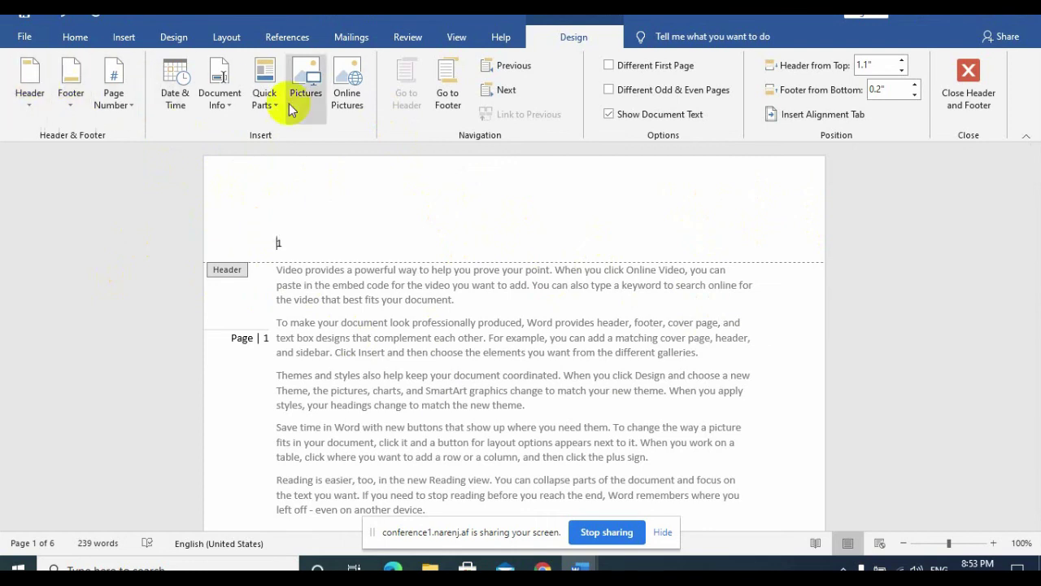
{"action": "double_click", "coordinate": [488, 297]}
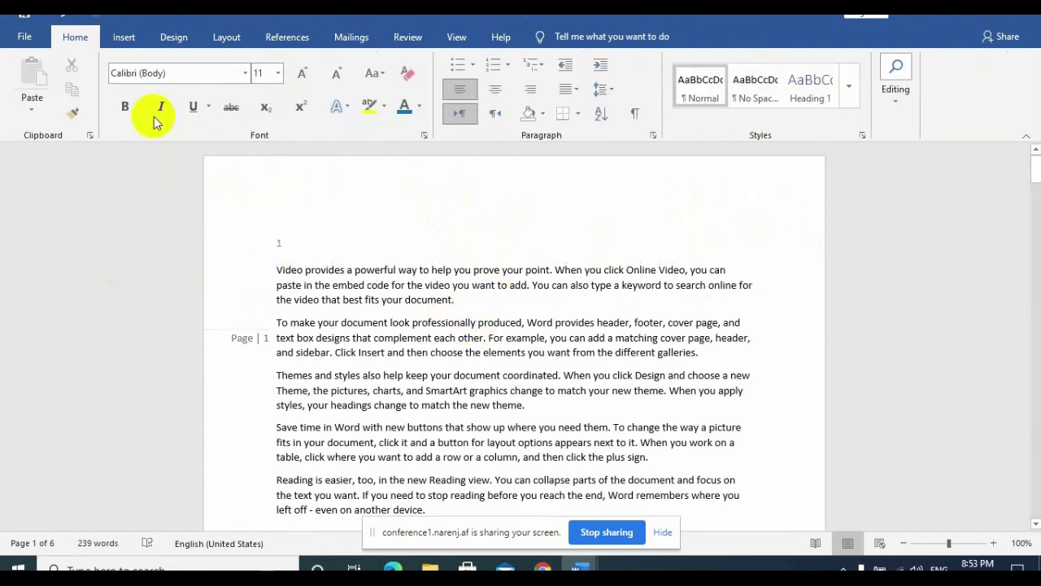
{"action": "left_click", "coordinate": [30, 37]}
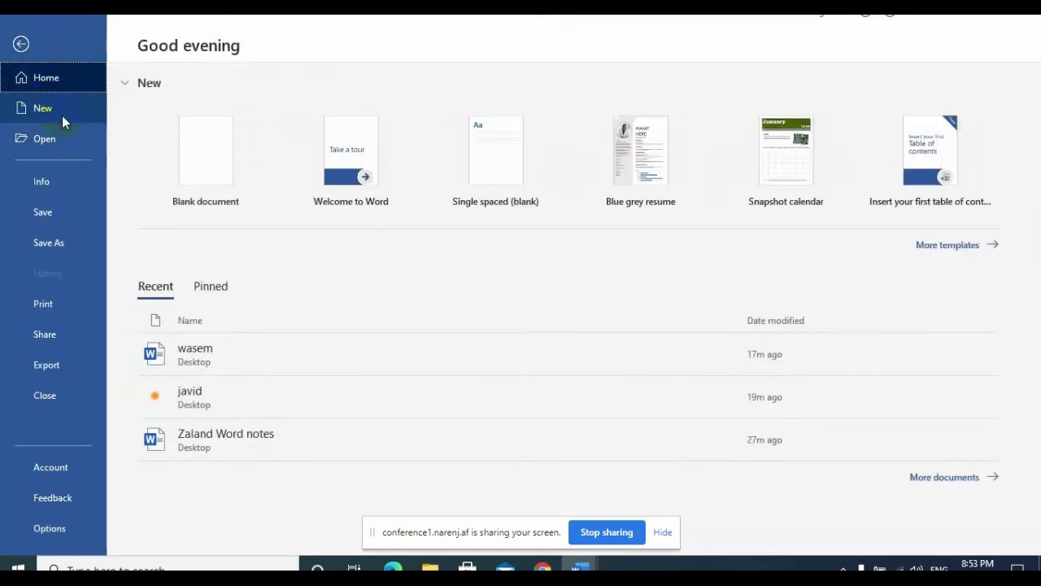
Step: Create a new blank document and insert a Simple Text Box with placeholder quote text
{"action": "left_click", "coordinate": [62, 115]}
{"action": "left_click", "coordinate": [218, 181]}
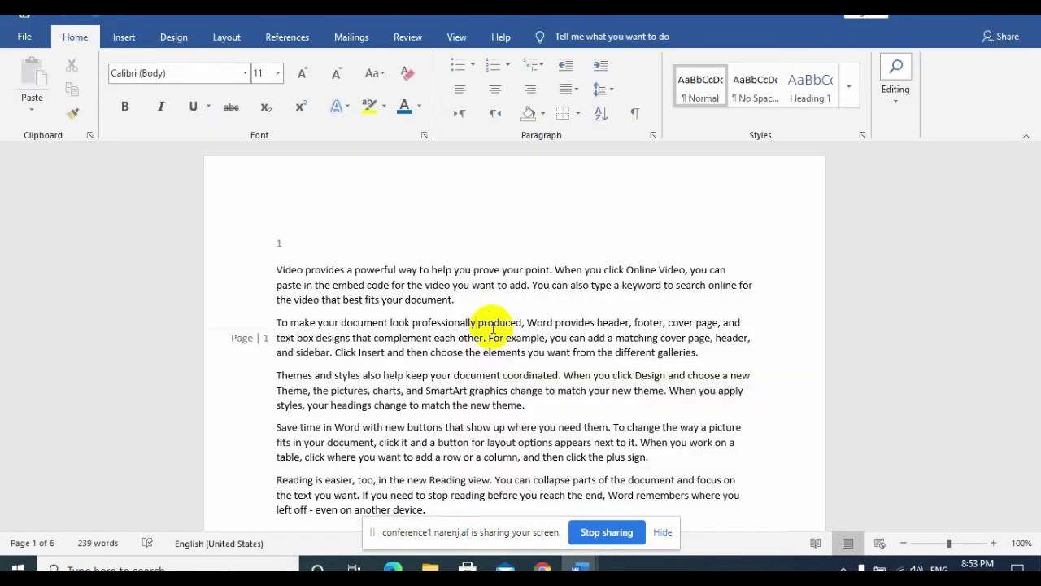
{"action": "left_click", "coordinate": [129, 37]}
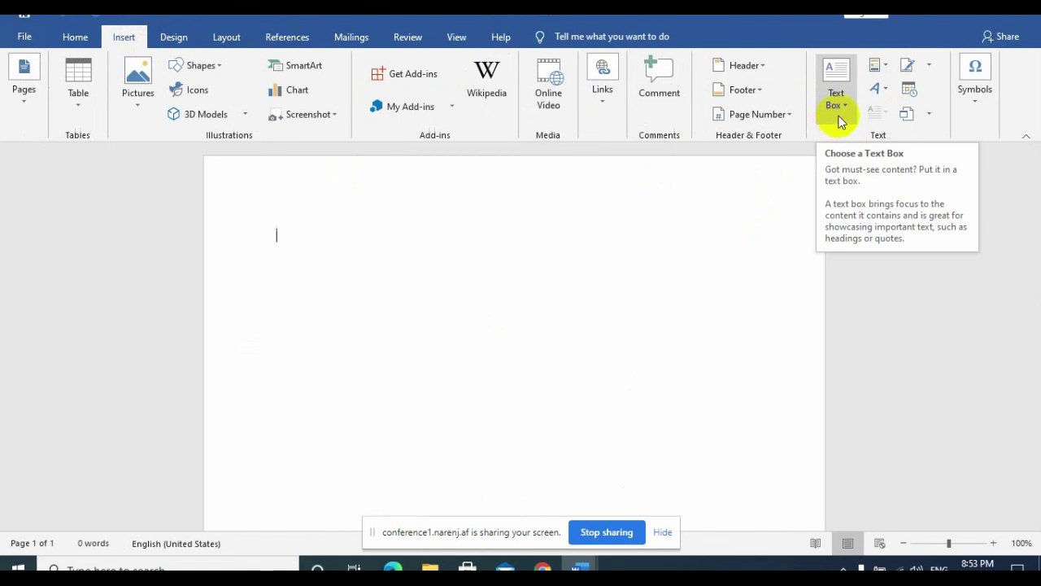
{"action": "left_click", "coordinate": [838, 105]}
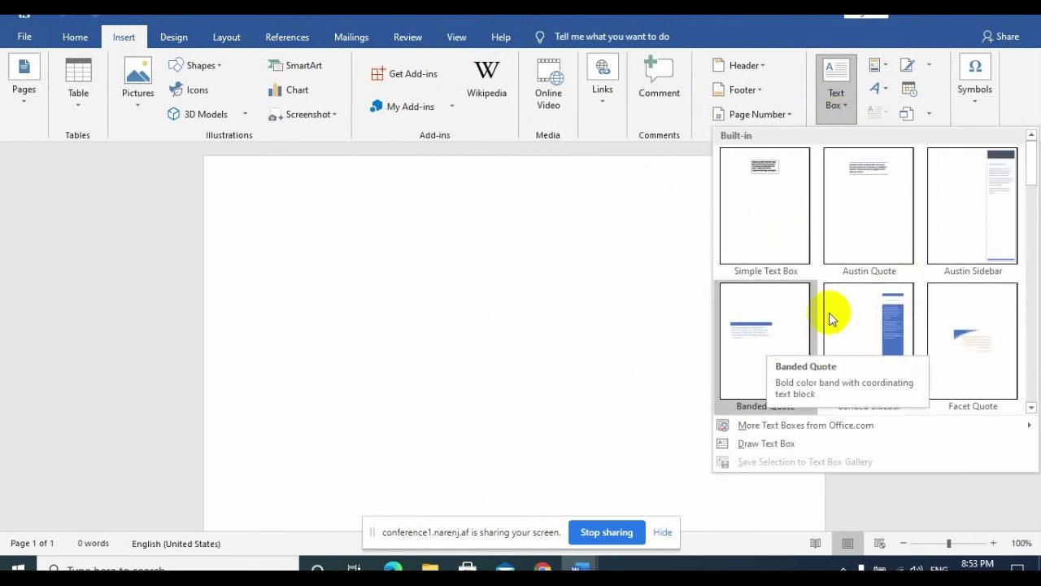
{"action": "left_click", "coordinate": [758, 191]}
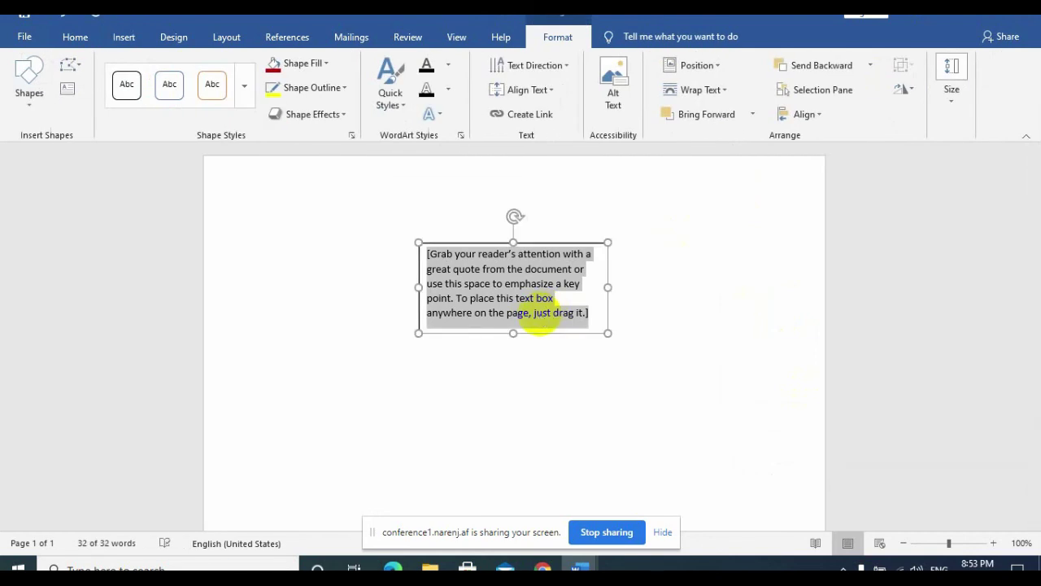
Step: Replace the placeholder with 'afghanistan', nudge the box down-left, enlarge the word, and resize the box
{"action": "type", "text": "afghanistan"}
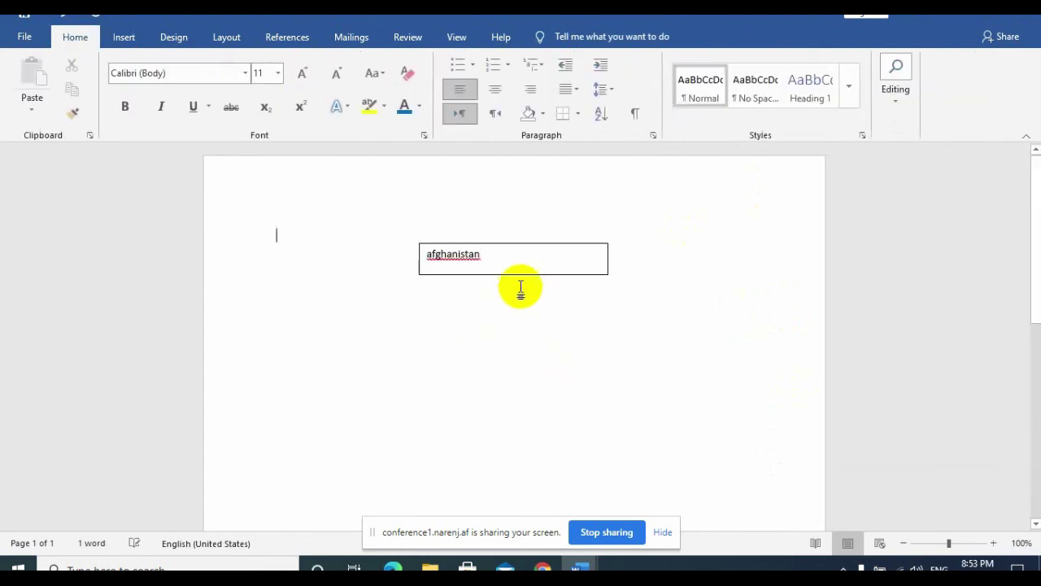
{"action": "left_click", "coordinate": [563, 244]}
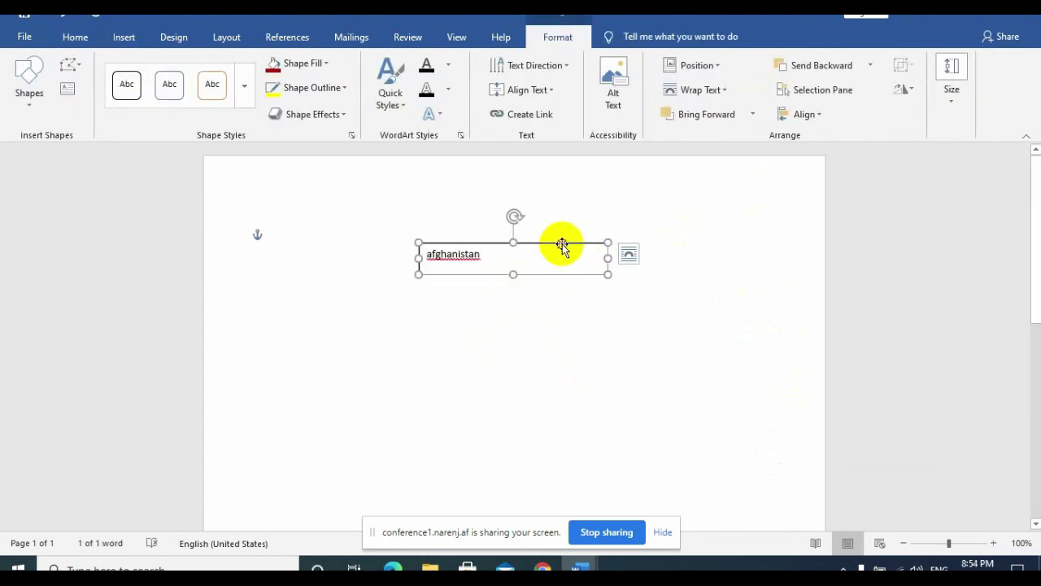
{"action": "left_click_drag", "start_coordinate": [561, 244], "coordinate": [535, 277]}
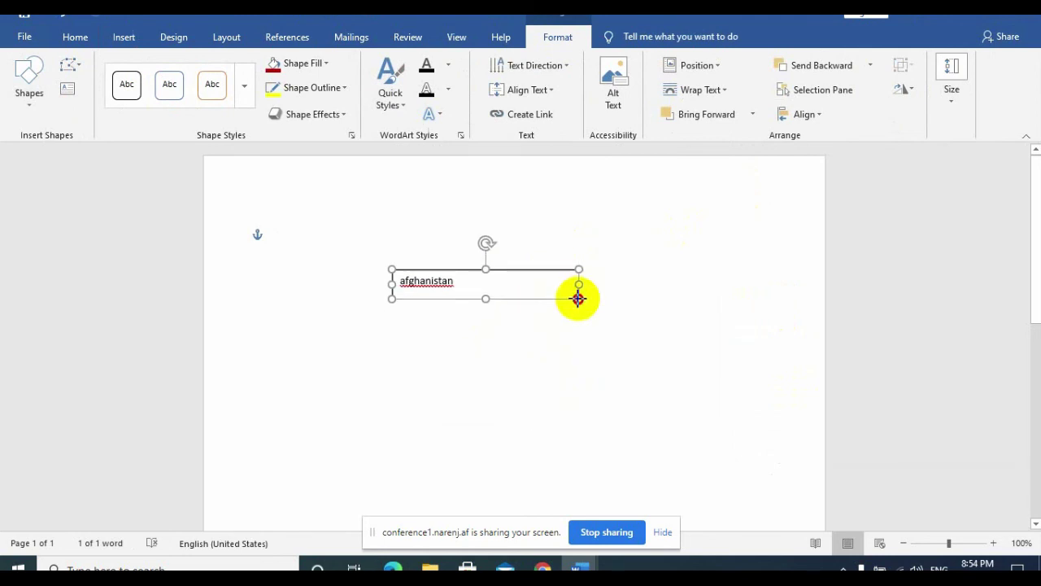
{"action": "double_click", "coordinate": [486, 281]}
{"action": "left_click_drag", "start_coordinate": [486, 285], "coordinate": [337, 293]}
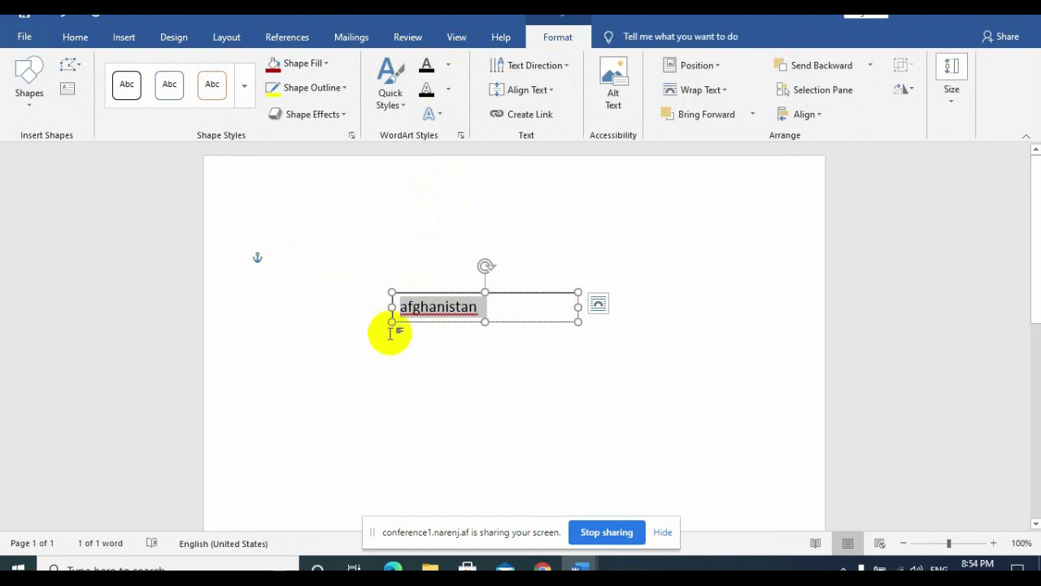
{"action": "left_click_drag", "start_coordinate": [391, 321], "coordinate": [340, 344]}
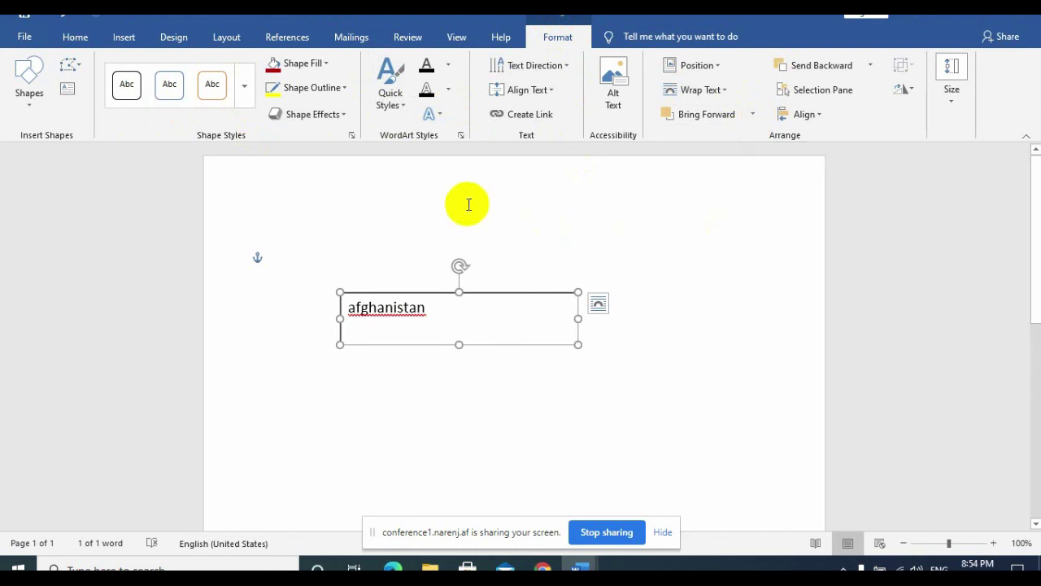
{"action": "left_click", "coordinate": [243, 90]}
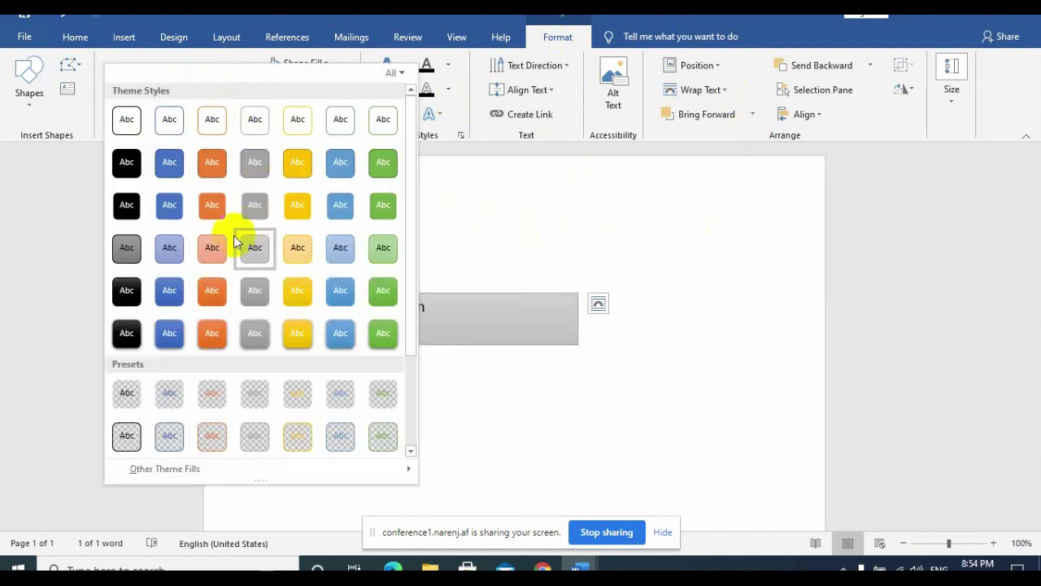
{"action": "left_click", "coordinate": [214, 291]}
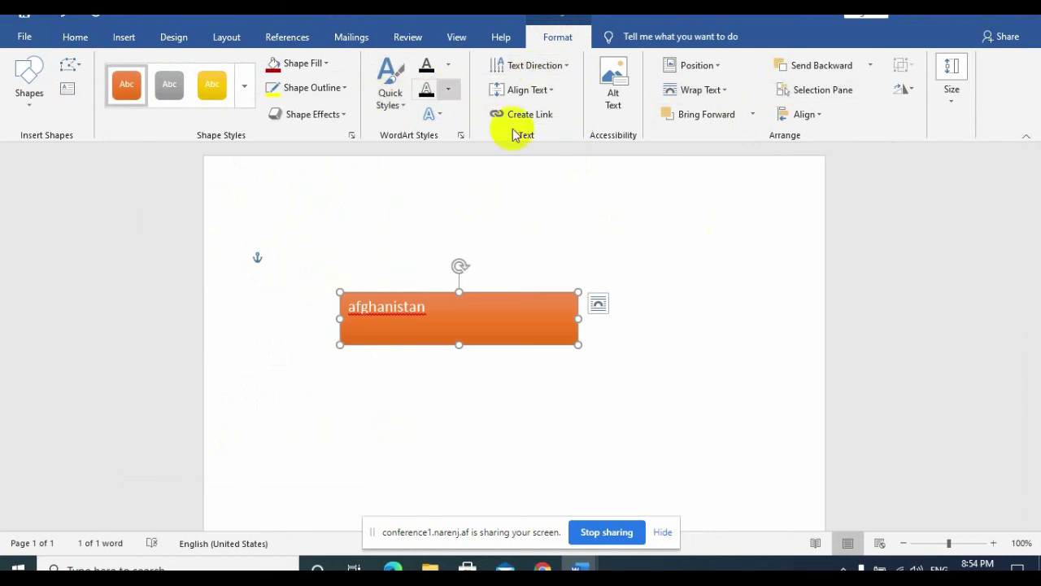
{"action": "mouse_move", "coordinate": [531, 355]}
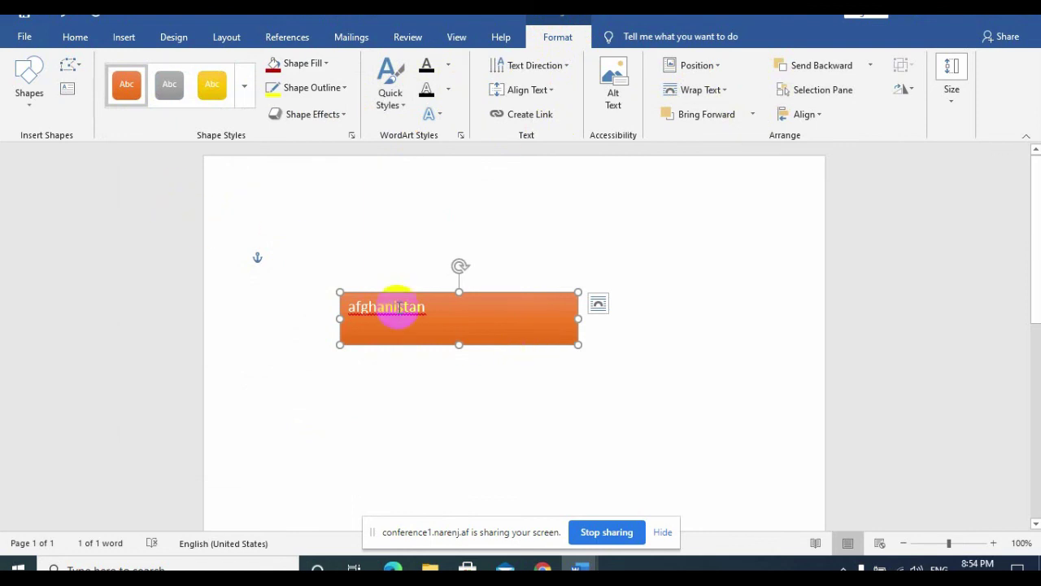
{"action": "left_click", "coordinate": [438, 401]}
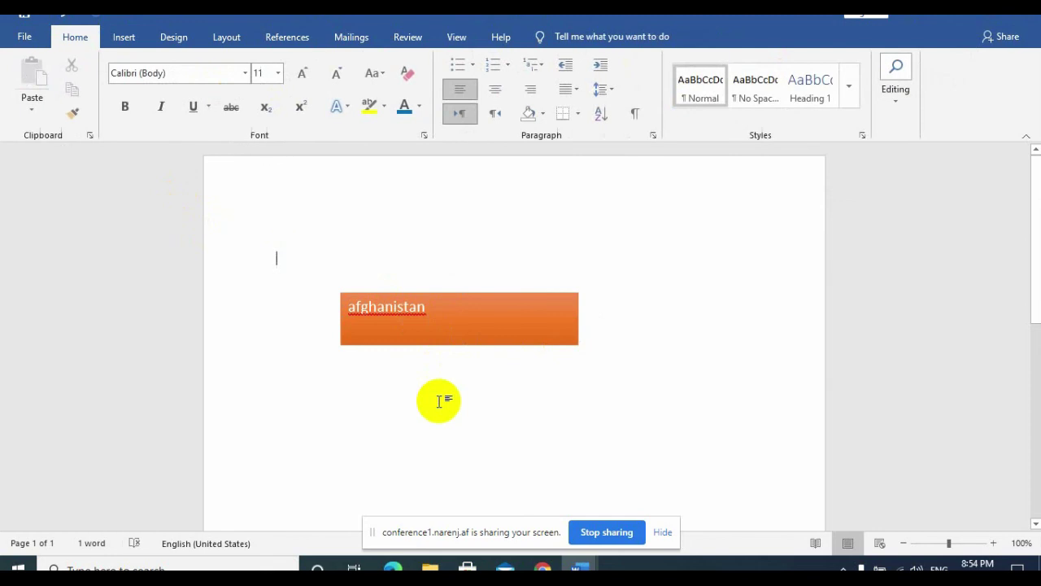
{"action": "key", "text": "Return"}
{"action": "key", "text": "Return"}
{"action": "key", "text": "Return"}
{"action": "key", "text": "Return"}
{"action": "key", "text": "Return"}
{"action": "key", "text": "Return"}
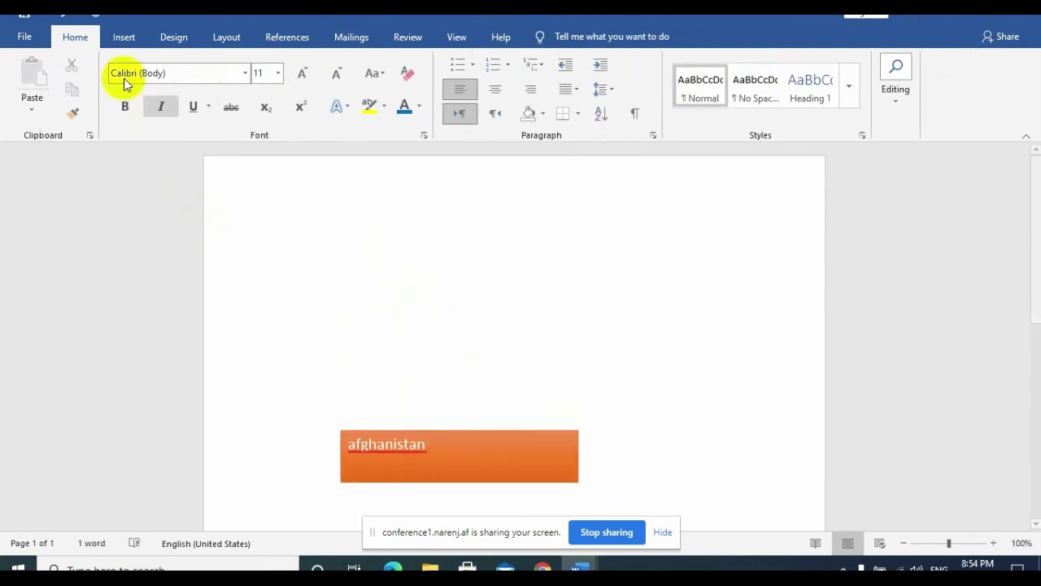
Step: Draw a blue rectangle near the top of the page
{"action": "left_click", "coordinate": [122, 37]}
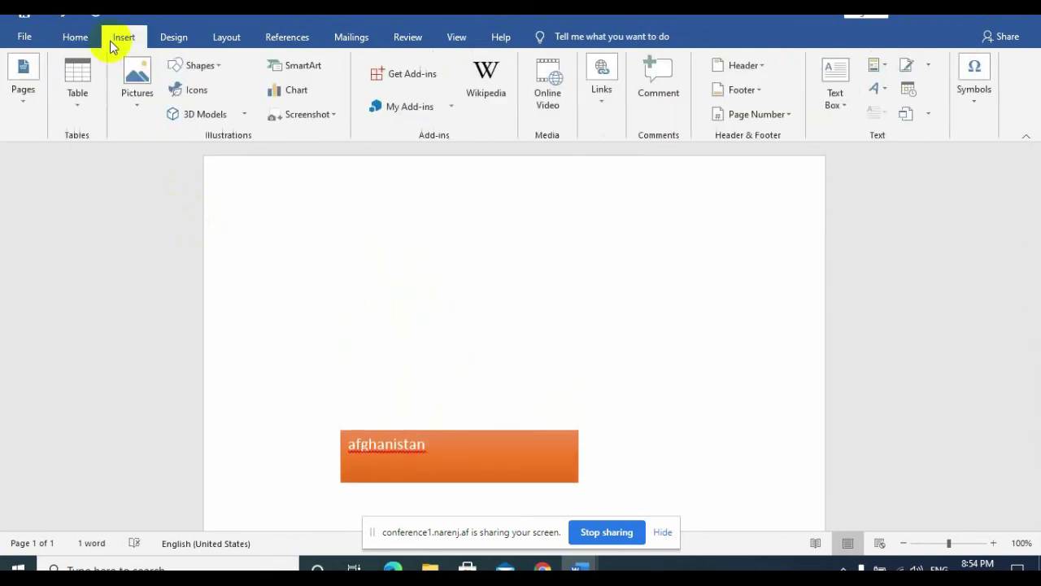
{"action": "left_click", "coordinate": [201, 66]}
{"action": "left_click", "coordinate": [214, 103]}
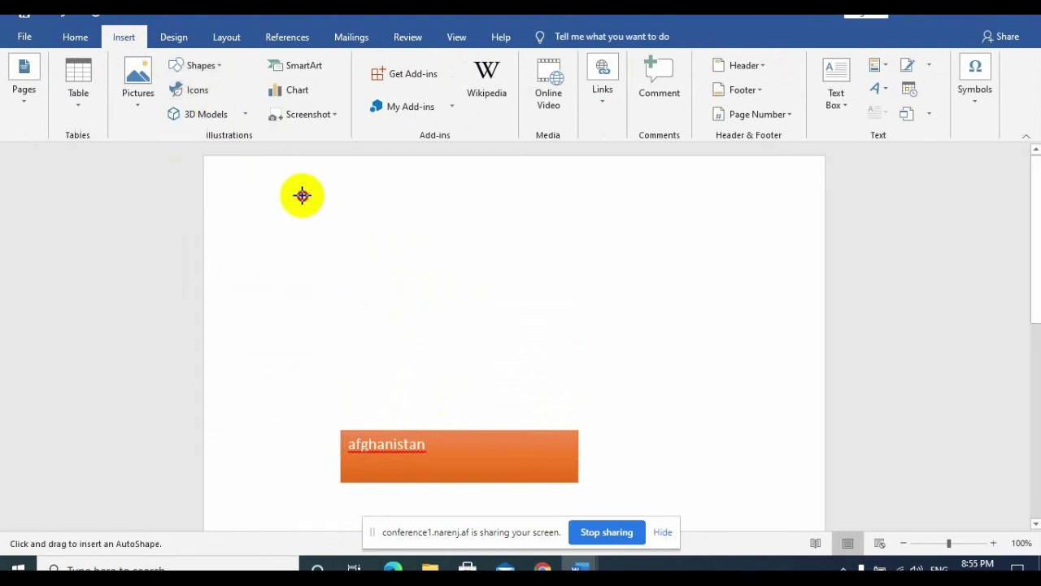
{"action": "left_click_drag", "start_coordinate": [301, 194], "coordinate": [496, 277]}
{"action": "left_click", "coordinate": [416, 314]}
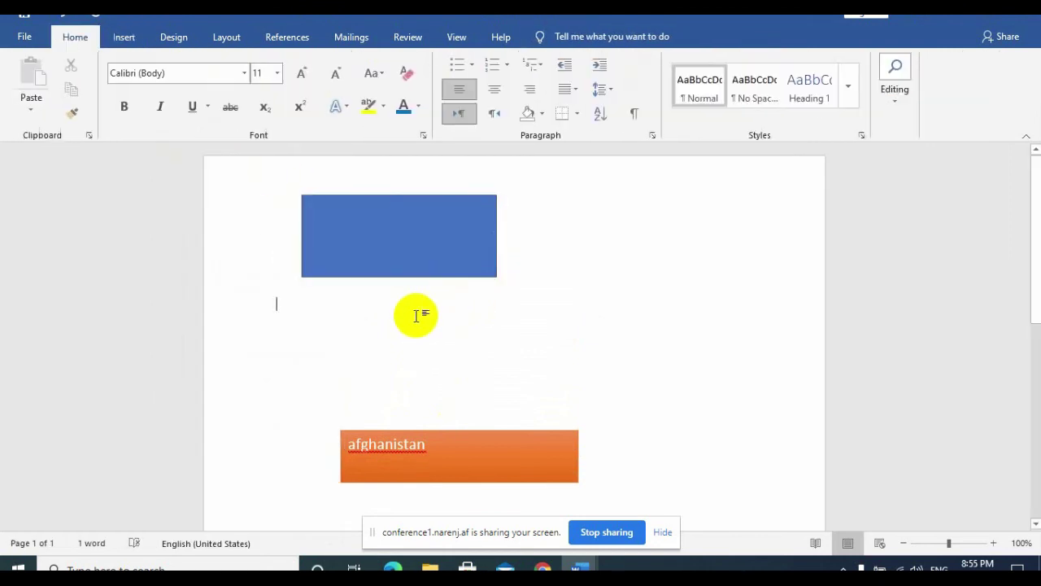
Step: Insert a second Simple Text Box and replace its placeholder with 'jdsjfksdjfa fa fa fa f'
{"action": "left_click", "coordinate": [125, 38]}
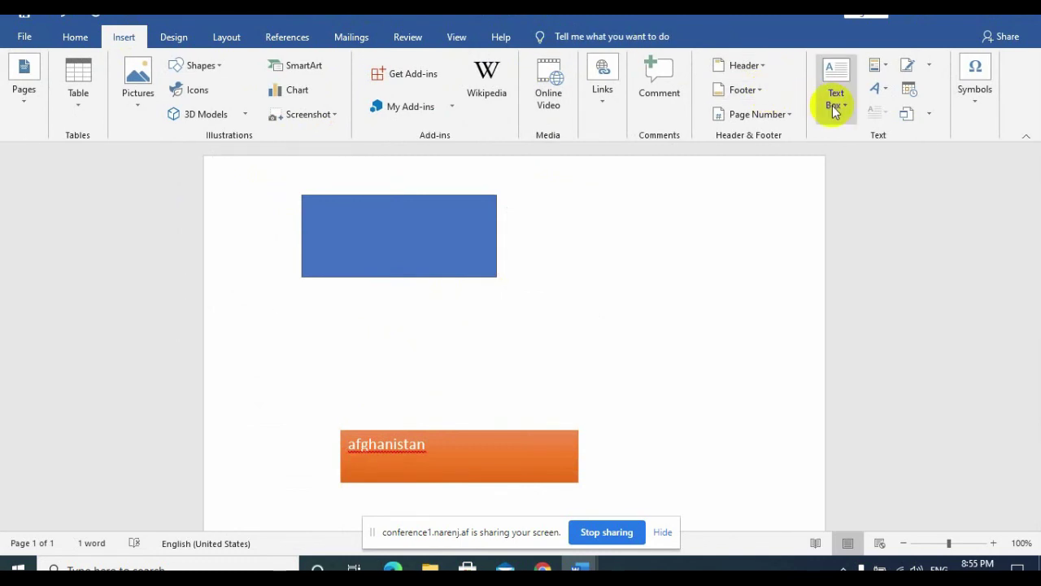
{"action": "left_click", "coordinate": [833, 111]}
{"action": "left_click", "coordinate": [776, 204]}
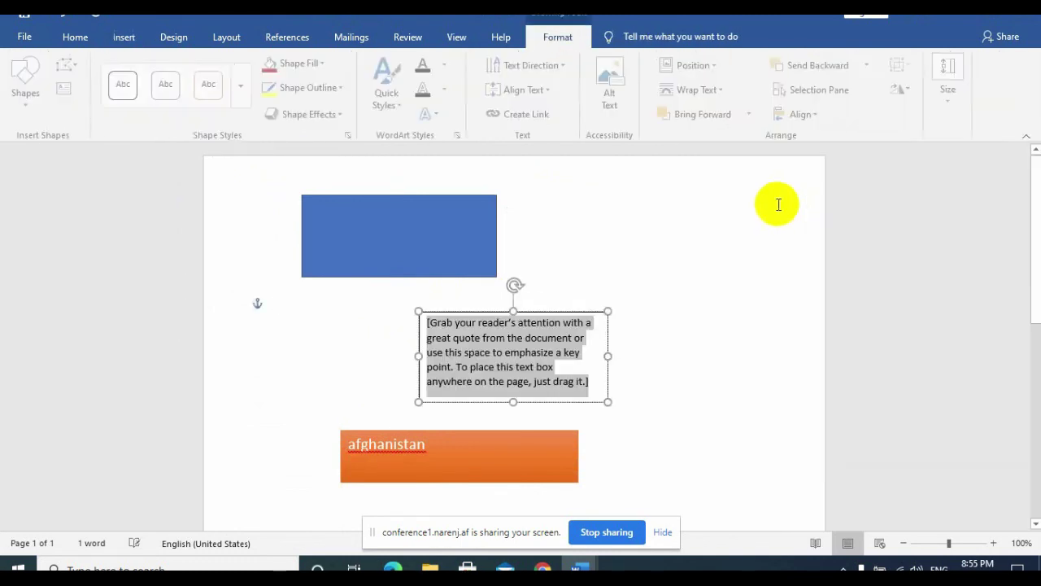
{"action": "left_click", "coordinate": [448, 258]}
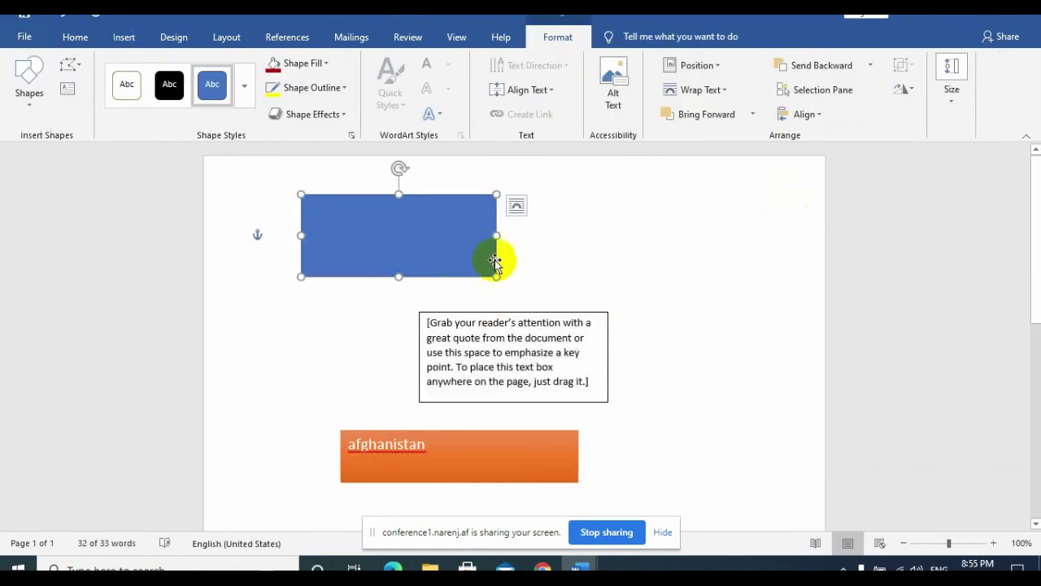
{"action": "left_click", "coordinate": [651, 279]}
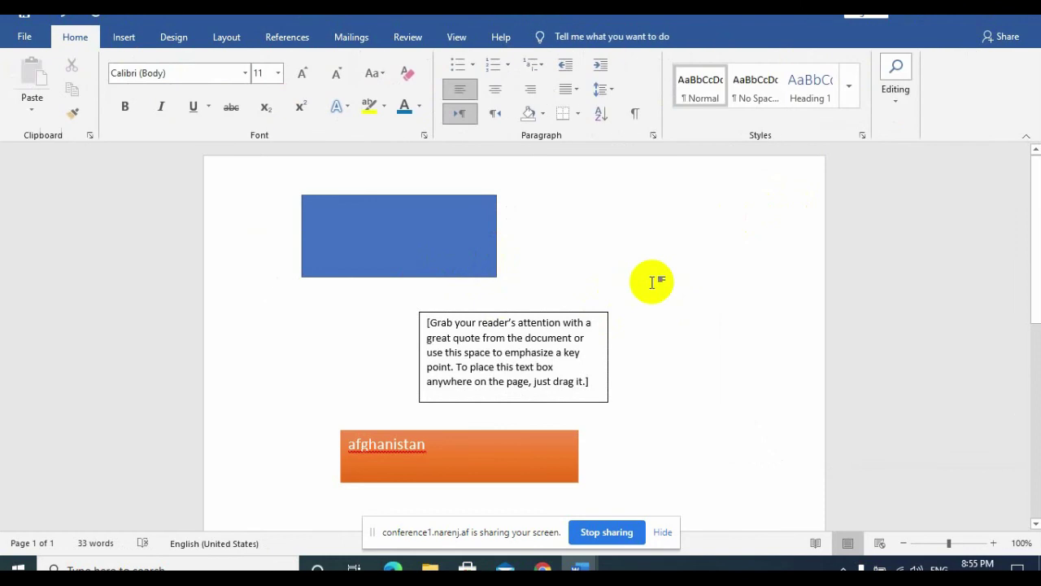
{"action": "triple_click", "coordinate": [541, 361]}
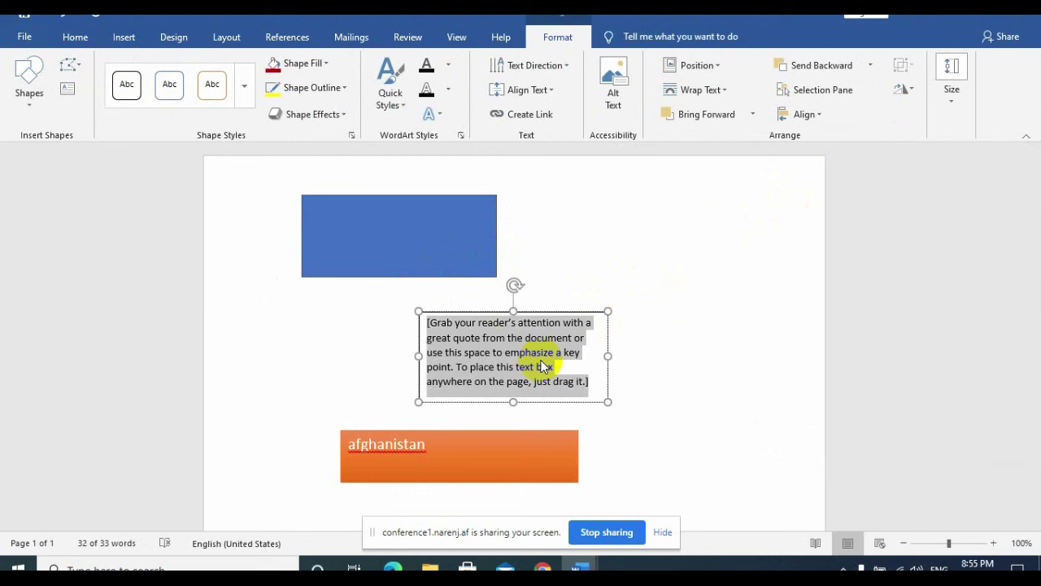
{"action": "type", "text": "jdsjfksdjfksajdflkasf"}
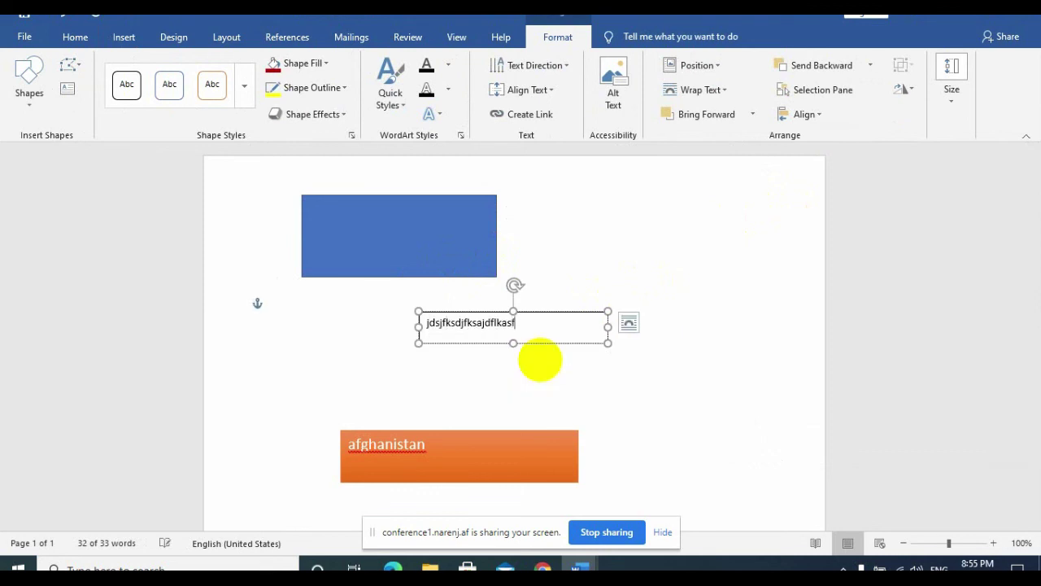
{"action": "type", "text": "a fa fa fa f"}
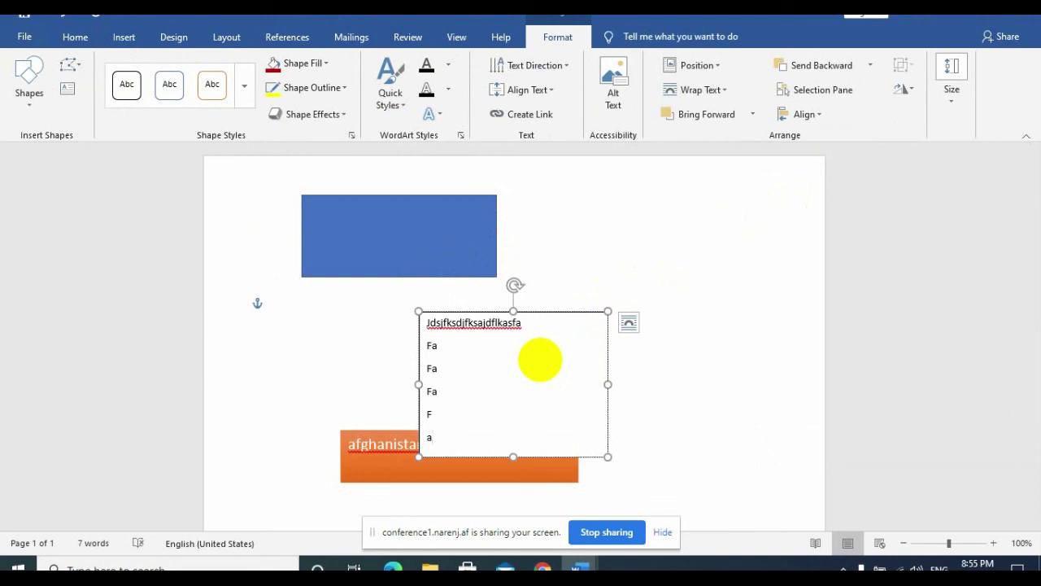
{"action": "left_click_drag", "start_coordinate": [502, 446], "coordinate": [435, 299]}
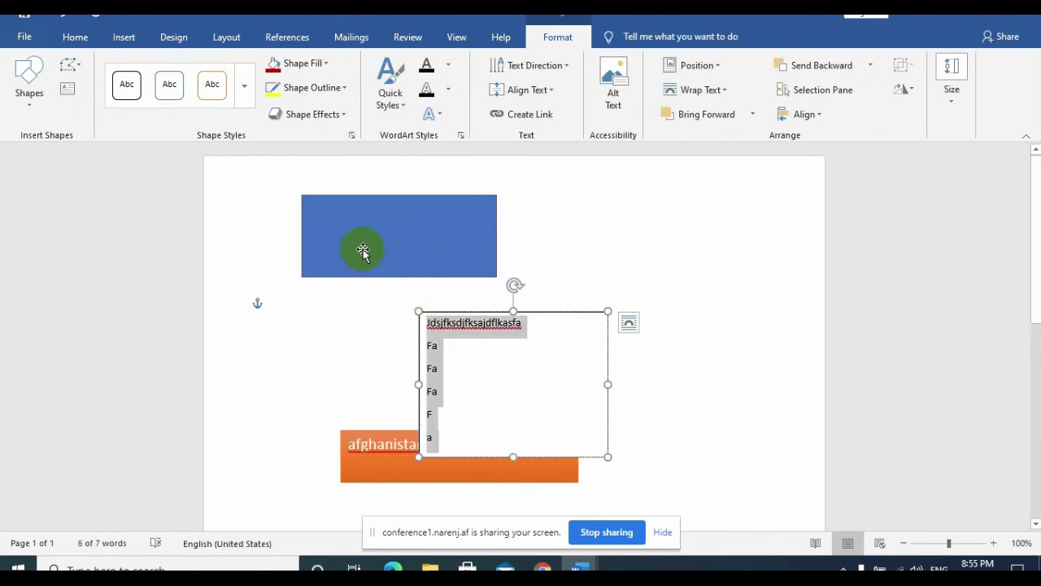
{"action": "left_click", "coordinate": [360, 248]}
{"action": "left_click", "coordinate": [457, 264]}
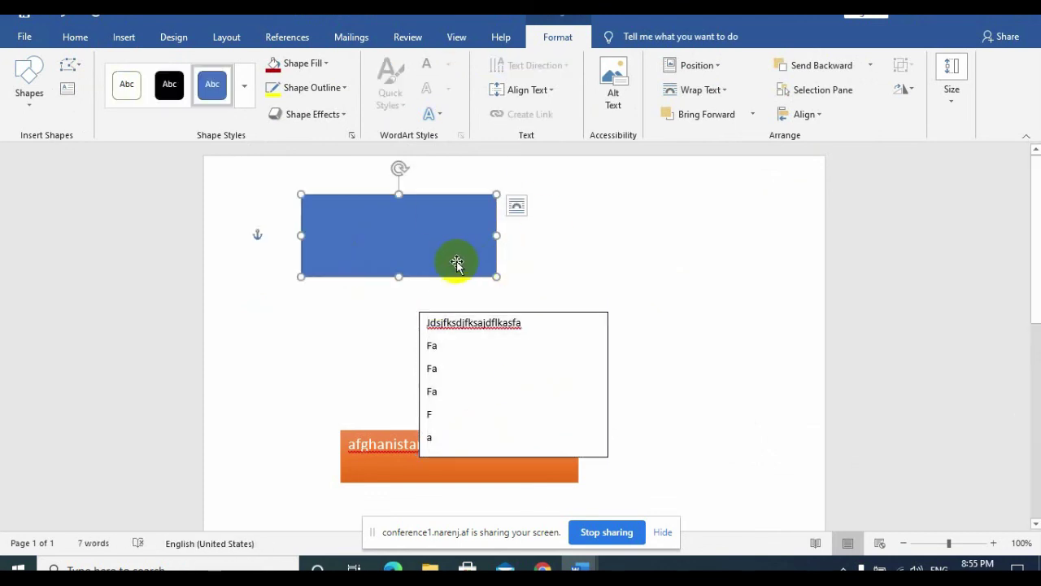
Step: Add the text 'L;kfldksfl;dskfsadf' inside the blue rectangle
{"action": "right_click", "coordinate": [396, 230]}
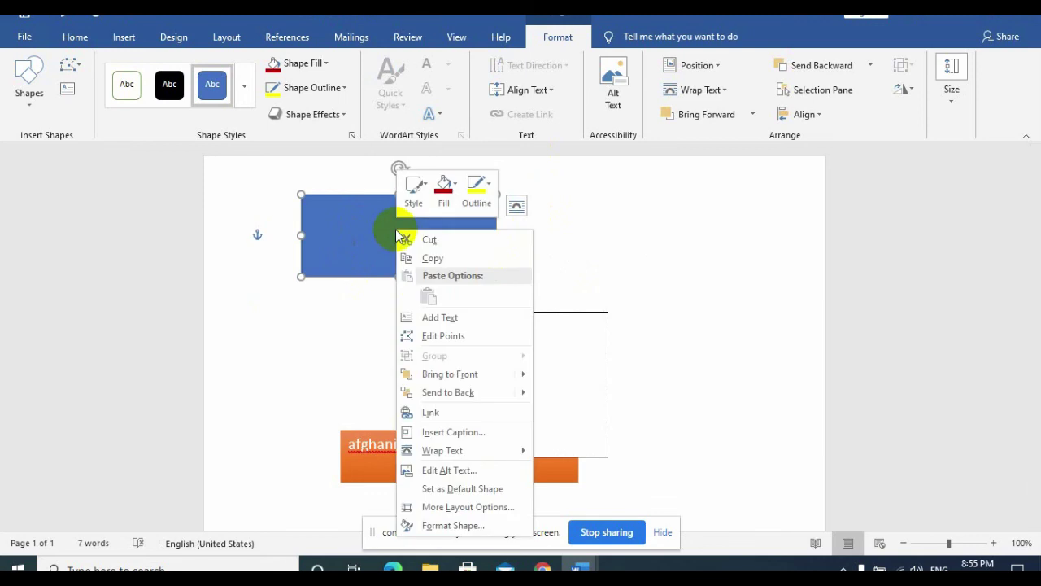
{"action": "left_click", "coordinate": [493, 325]}
{"action": "type", "text": "L;kfldksfl;dskfsadf"}
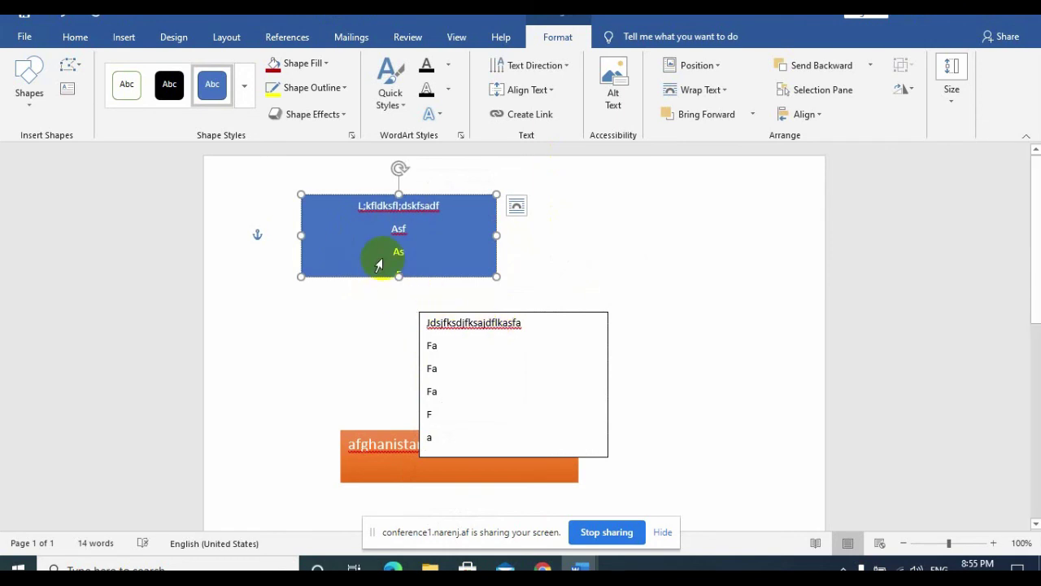
{"action": "left_click", "coordinate": [505, 366]}
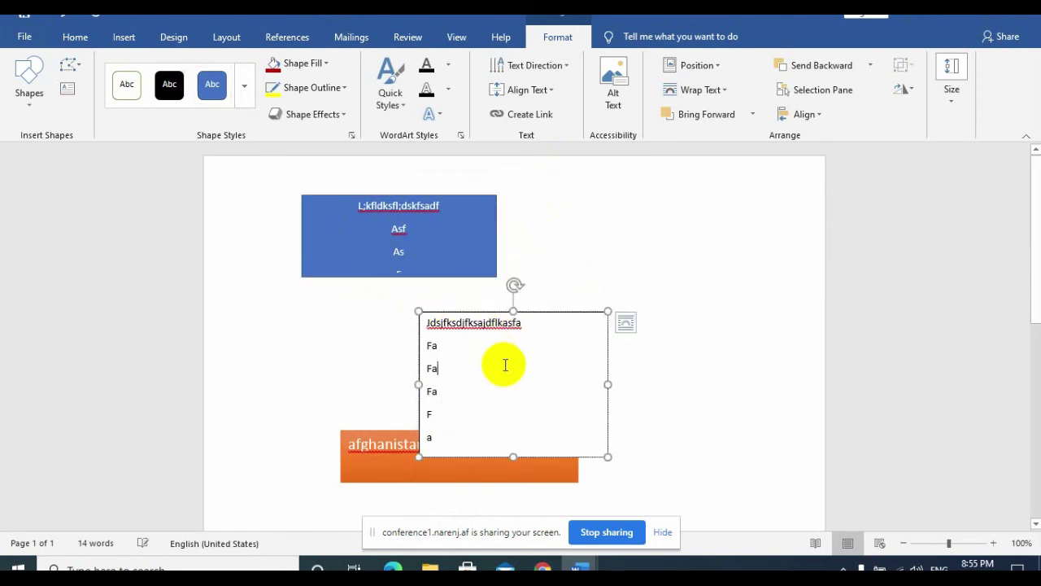
{"action": "left_click", "coordinate": [694, 352]}
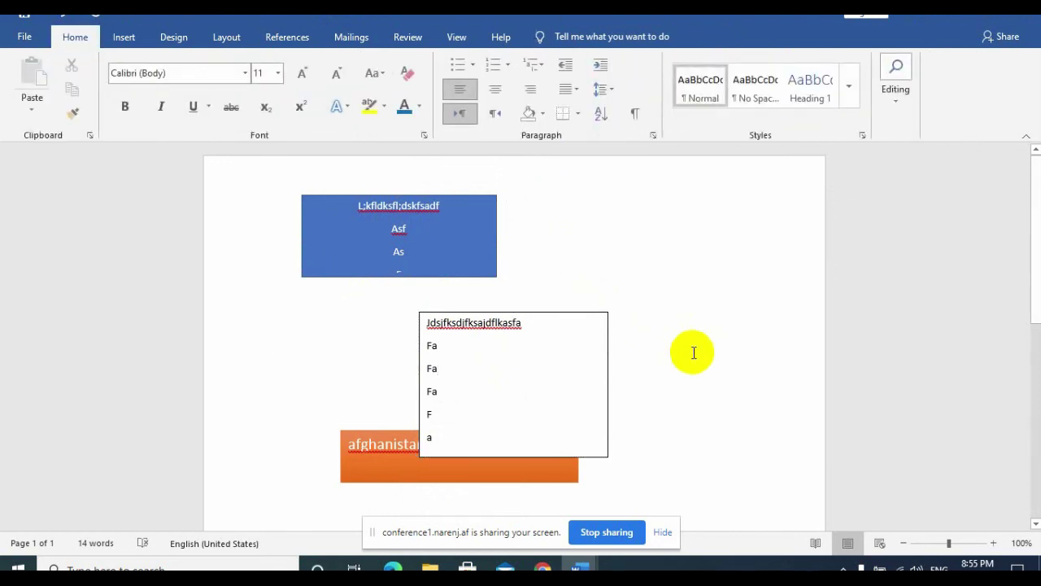
{"action": "left_click", "coordinate": [469, 404]}
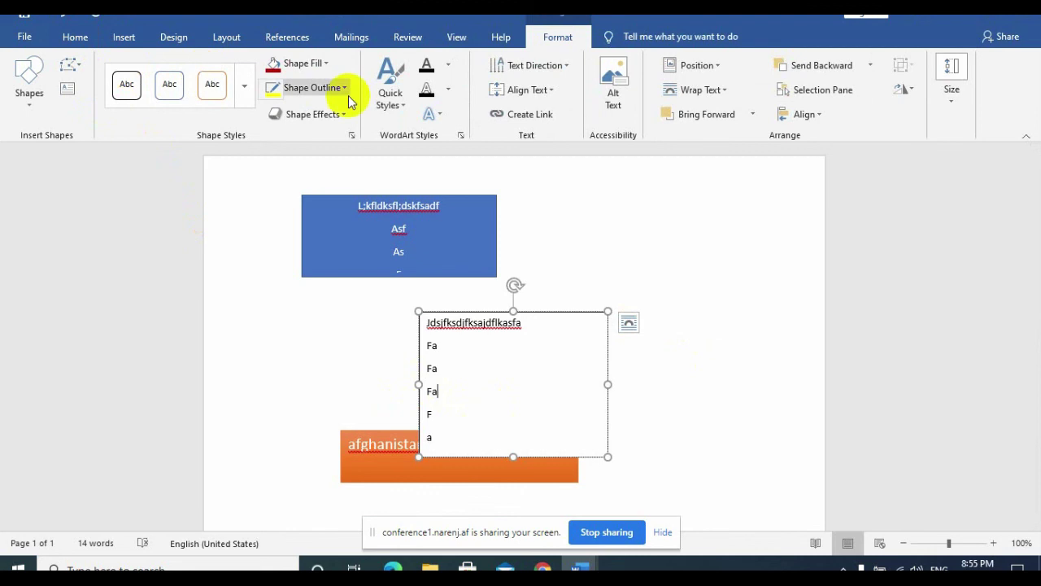
Step: Browse the Quick Parts and WordArt galleries without inserting anything, then return to the lower text box
{"action": "left_click", "coordinate": [123, 37]}
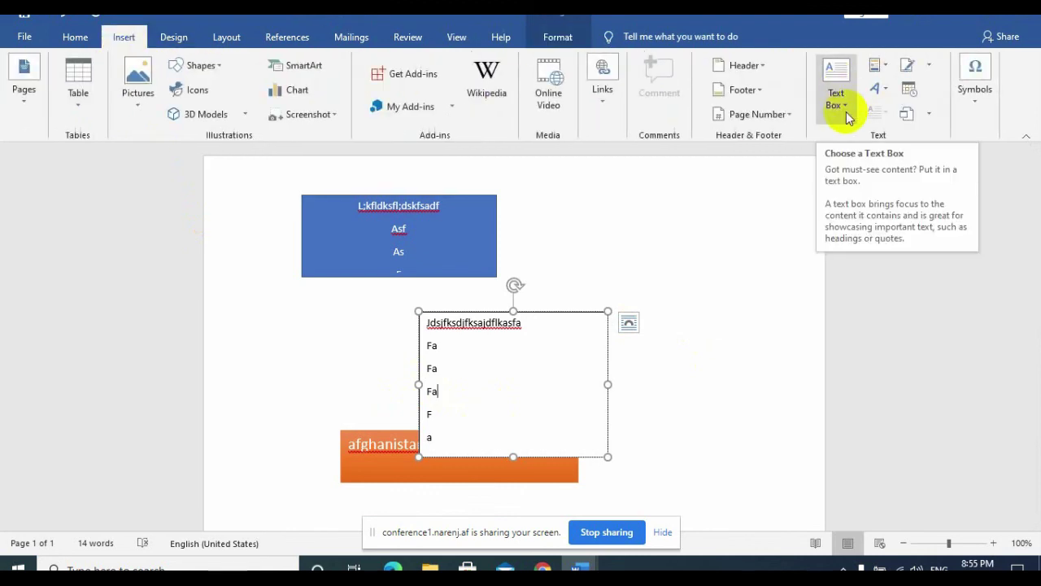
{"action": "left_click", "coordinate": [889, 67]}
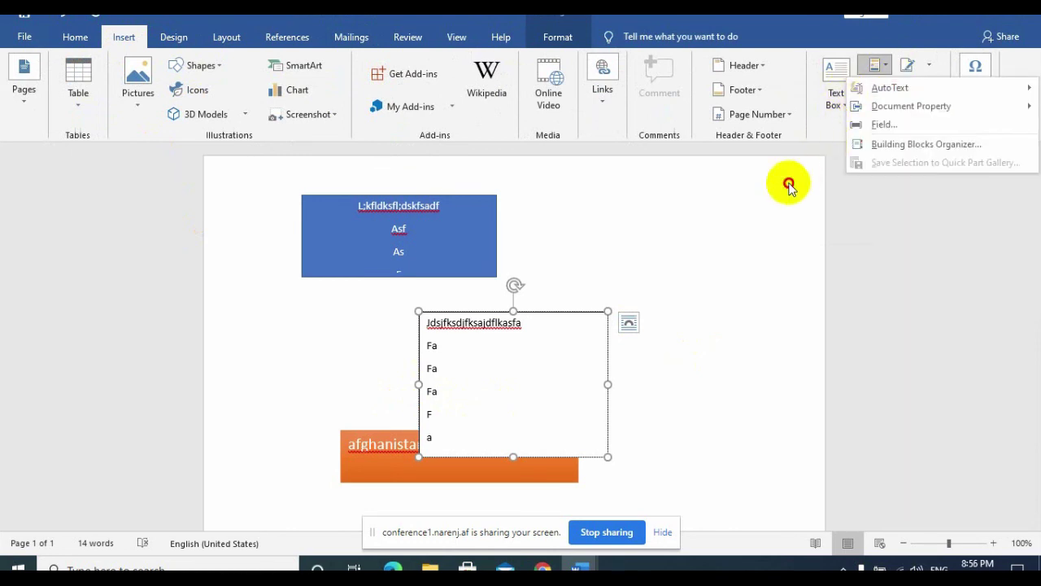
{"action": "left_click", "coordinate": [790, 186]}
{"action": "left_click", "coordinate": [881, 88]}
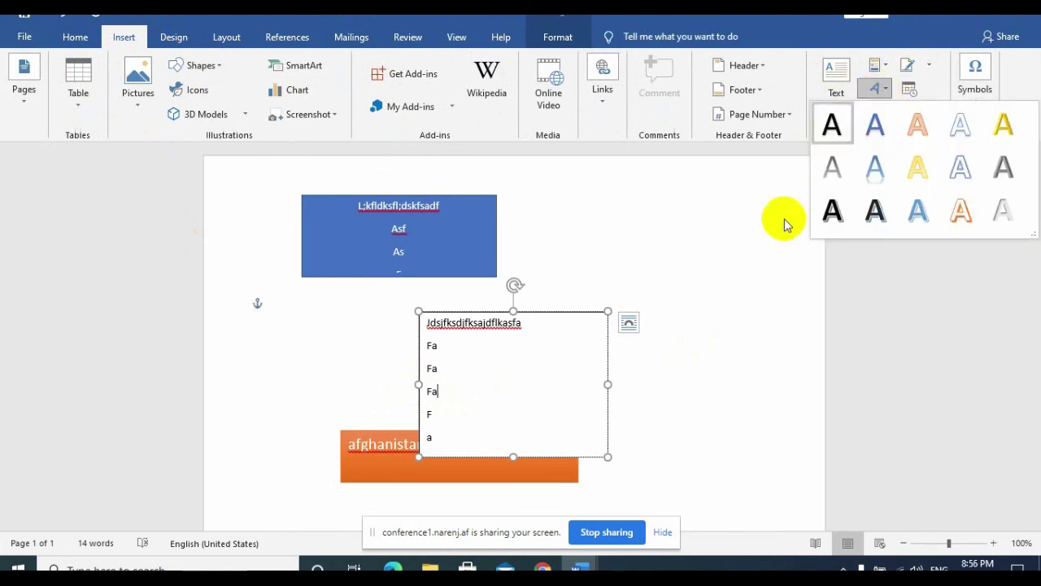
{"action": "left_click", "coordinate": [756, 259]}
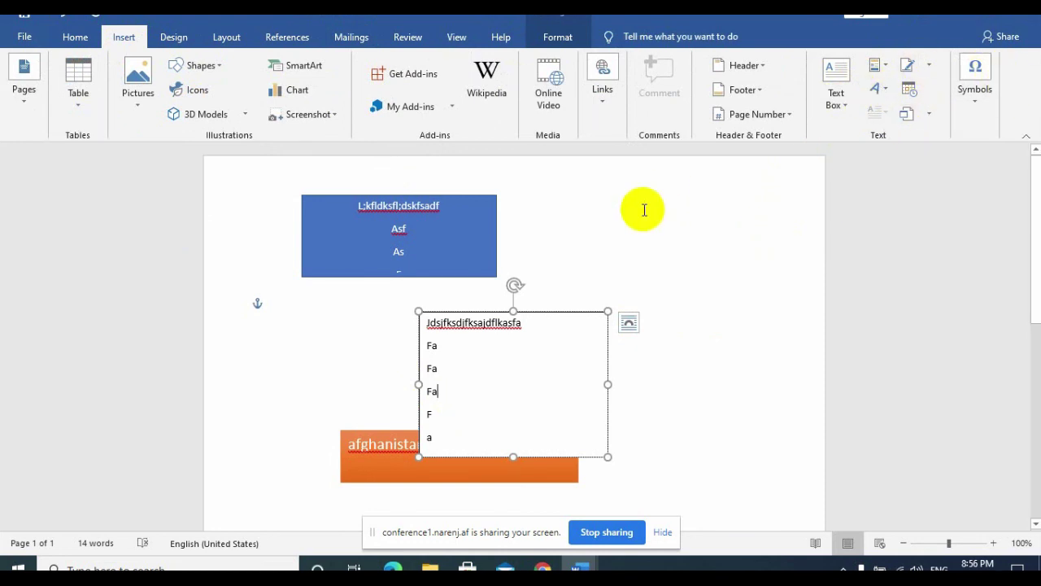
{"action": "left_click", "coordinate": [484, 391]}
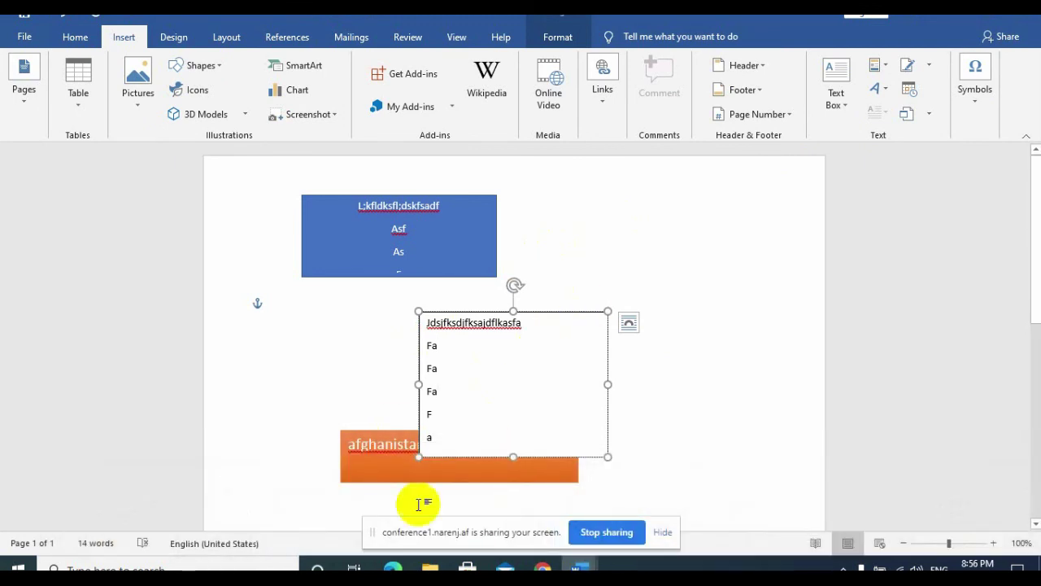
{"action": "mouse_move", "coordinate": [542, 567]}
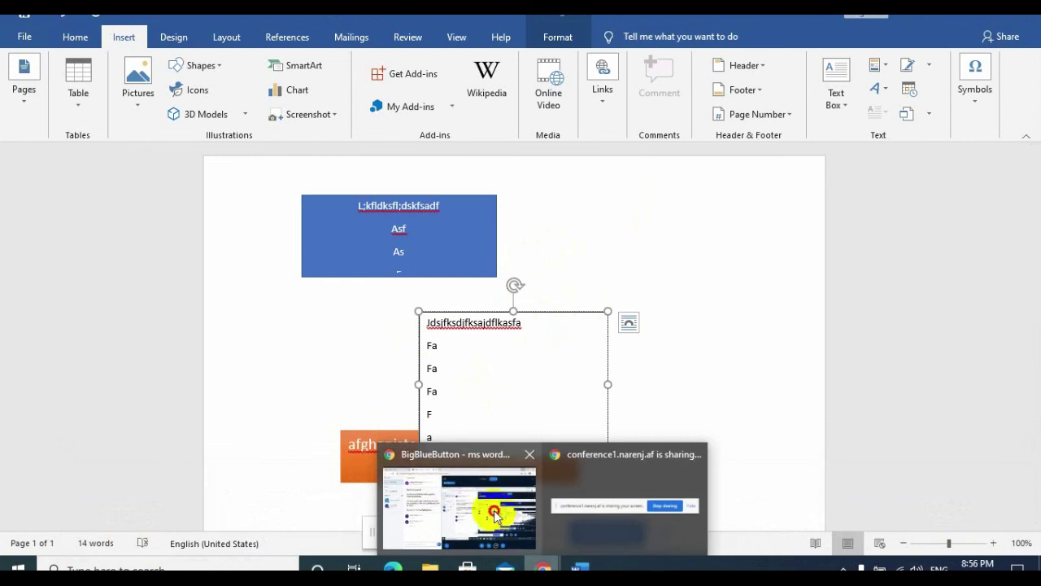
Step: In BigBlueButton, mute the microphone, pause the recording, leave audio, and stop screen sharing
{"action": "left_click", "coordinate": [492, 513]}
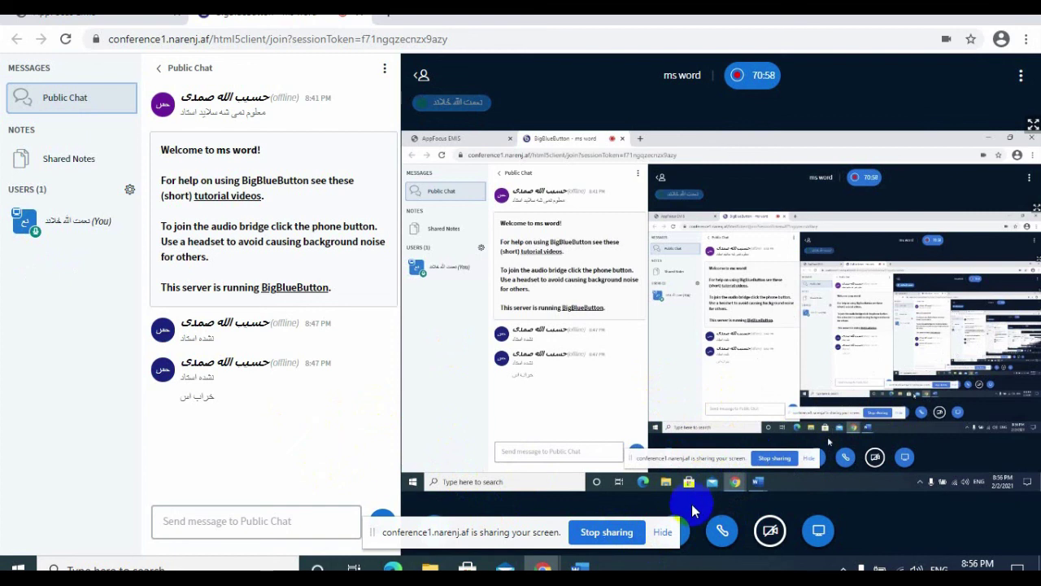
{"action": "left_click", "coordinate": [685, 534]}
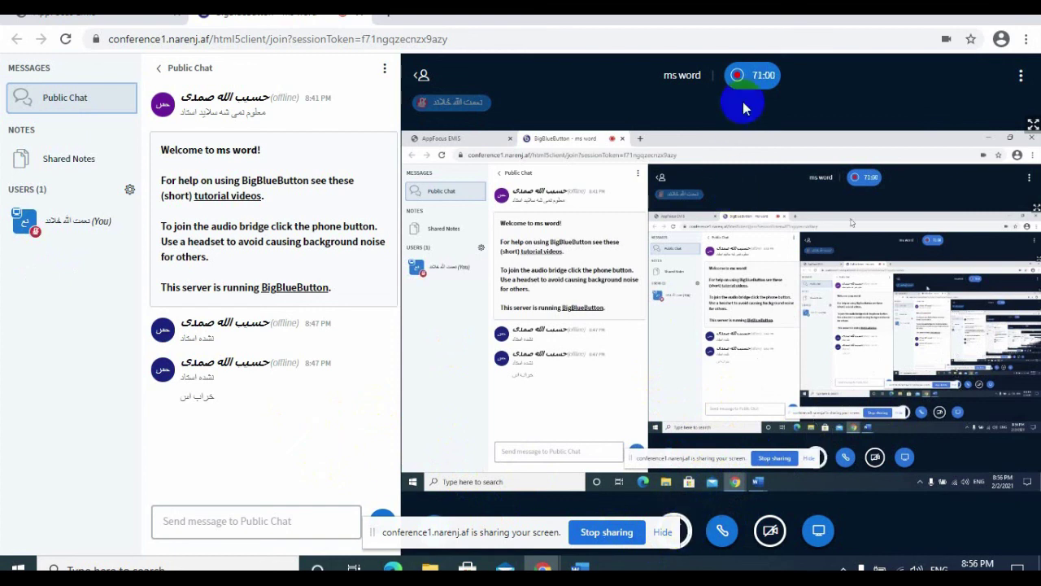
{"action": "left_click", "coordinate": [756, 77]}
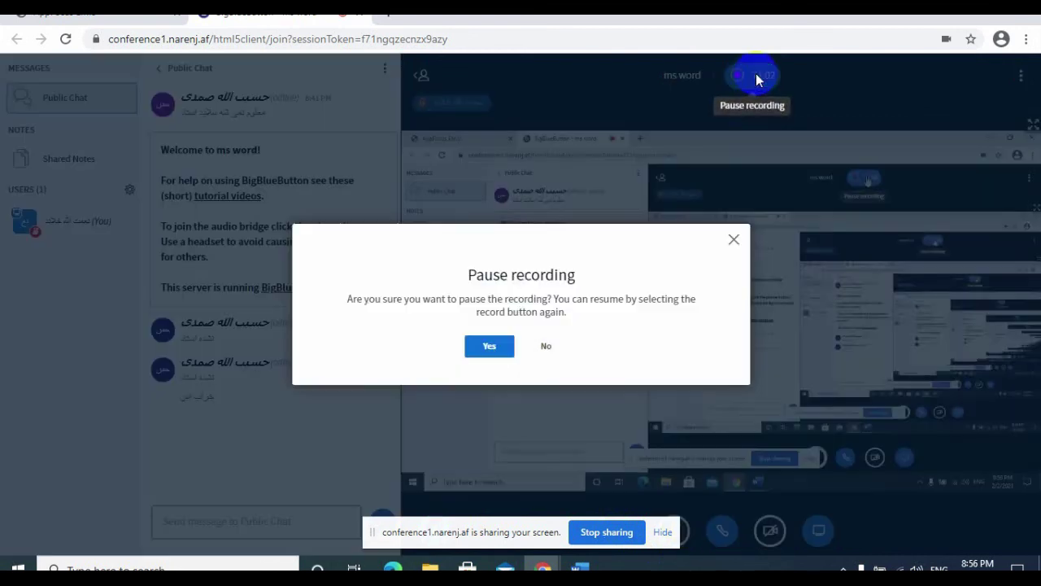
{"action": "left_click", "coordinate": [485, 346]}
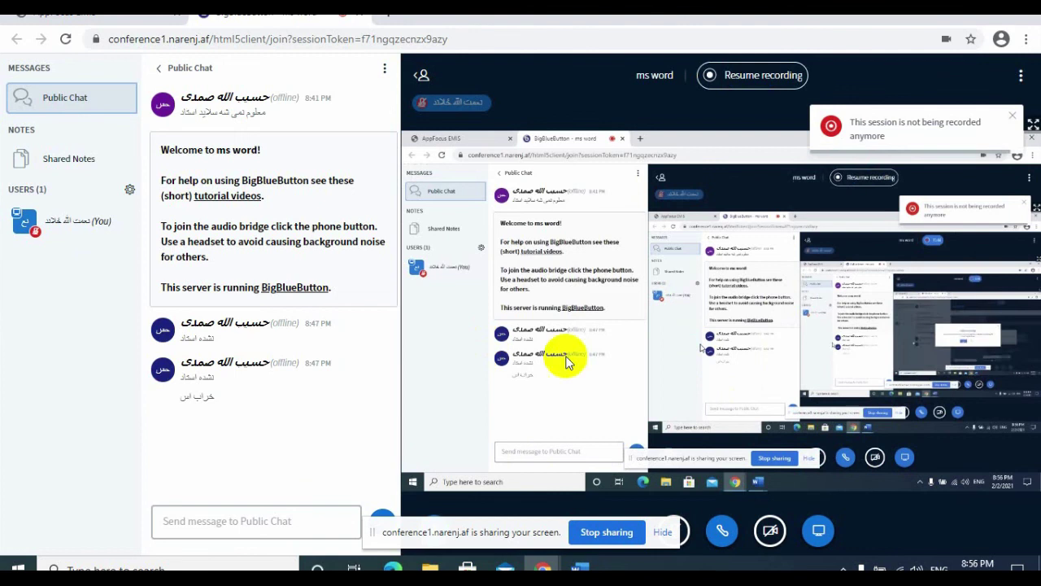
{"action": "left_click", "coordinate": [723, 533]}
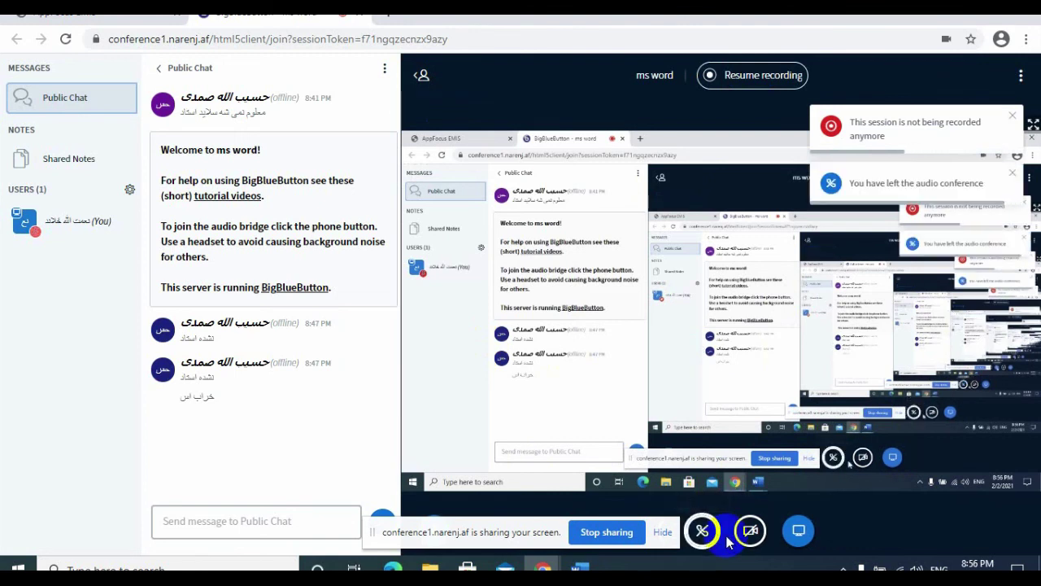
{"action": "left_click", "coordinate": [799, 534]}
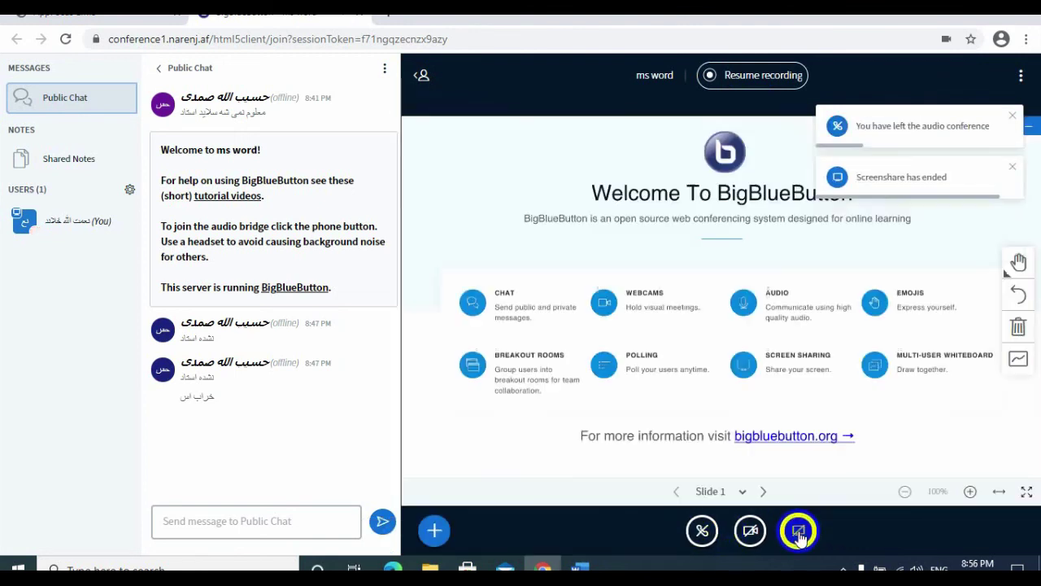
Step: Minimise Chrome and both Word windows to show the desktop
{"action": "left_click", "coordinate": [958, 15]}
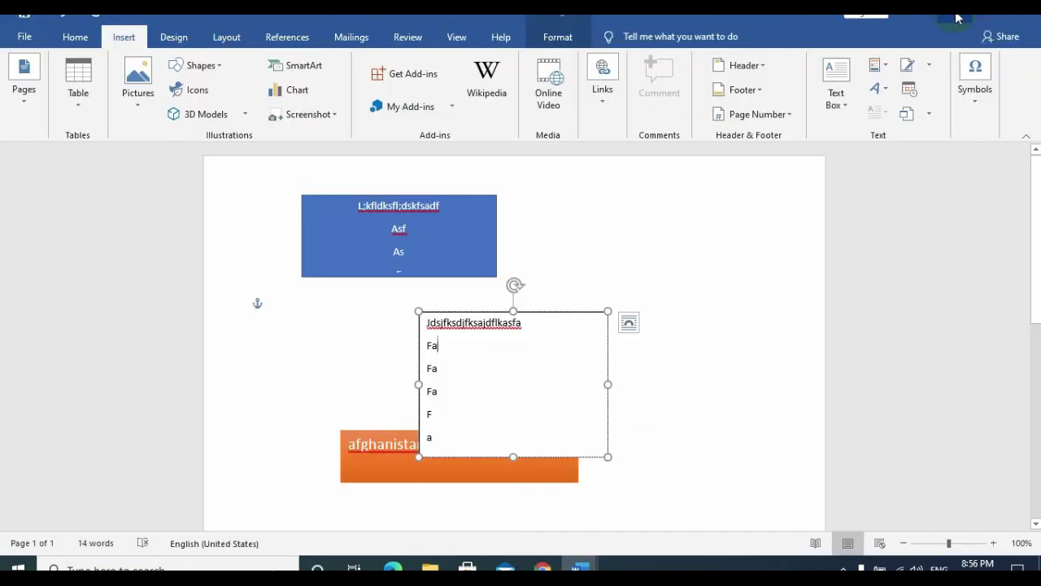
{"action": "left_click", "coordinate": [956, 17]}
{"action": "left_click", "coordinate": [958, 18]}
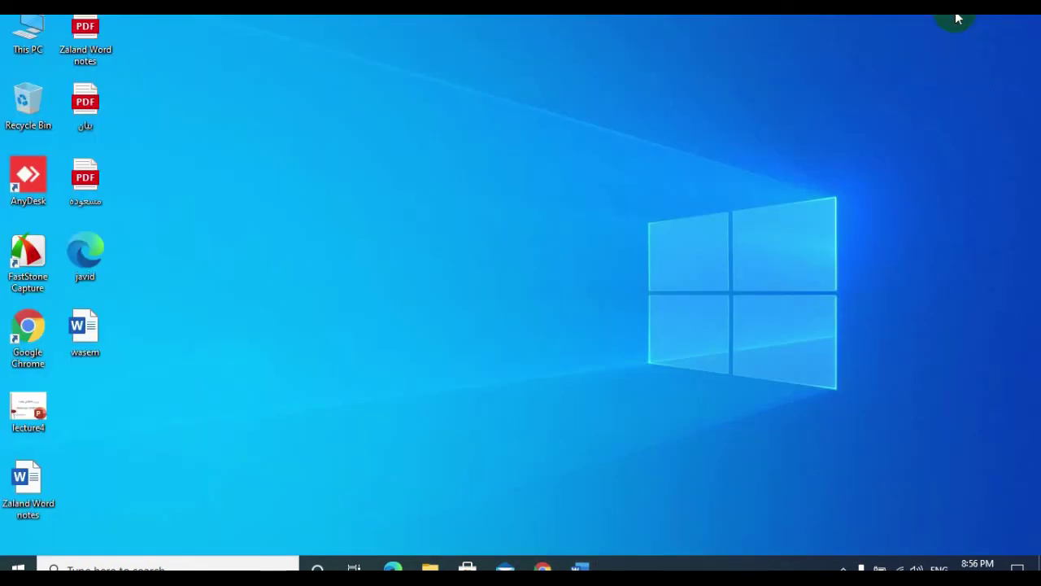